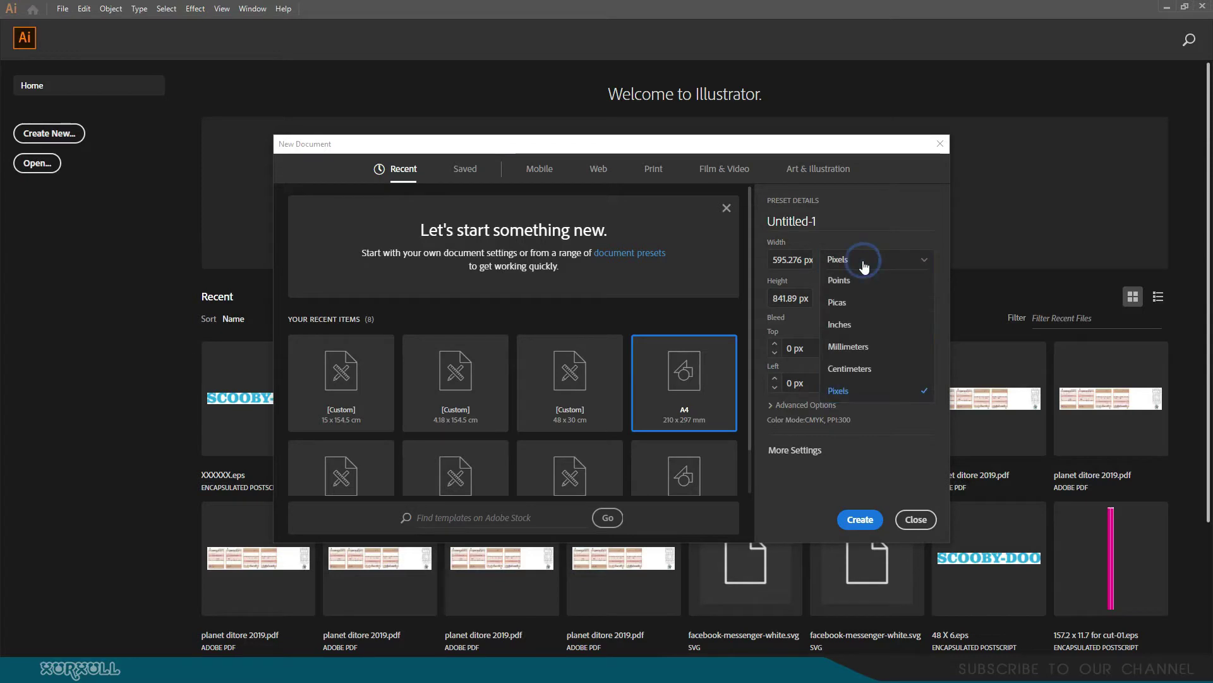
Step: Create a new document from the A4 preset with pixels as the unit
{"action": "left_click", "coordinate": [847, 387]}
{"action": "left_click", "coordinate": [681, 357]}
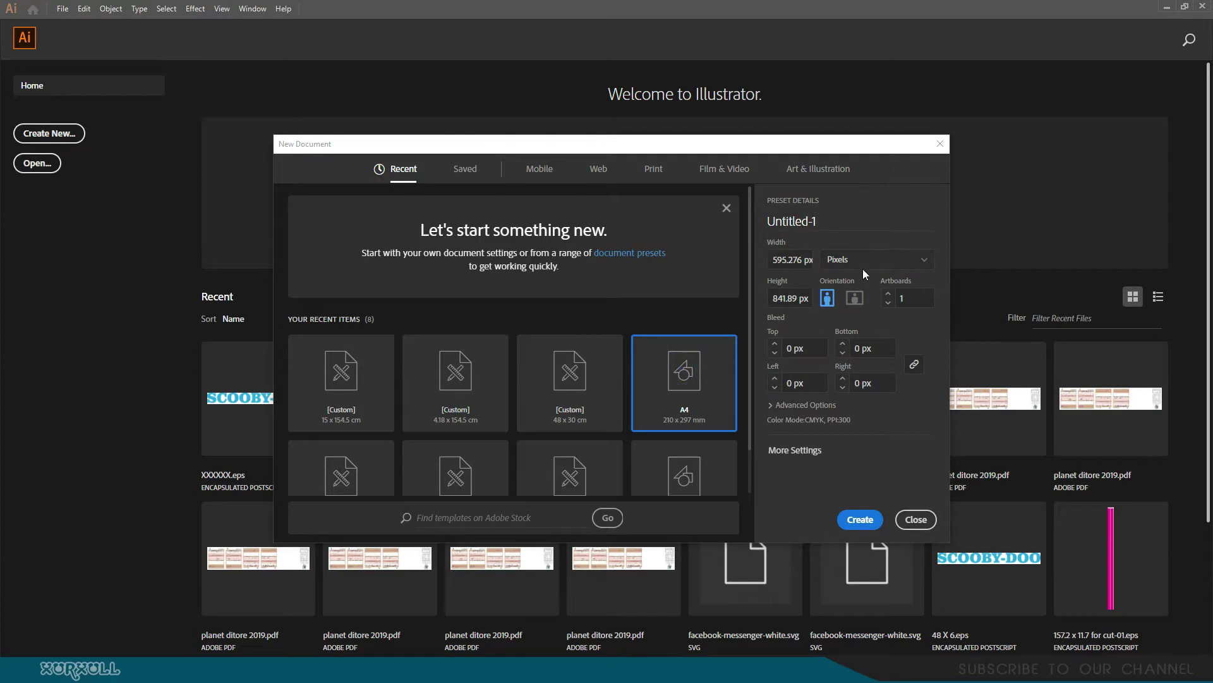
{"action": "left_click", "coordinate": [848, 520]}
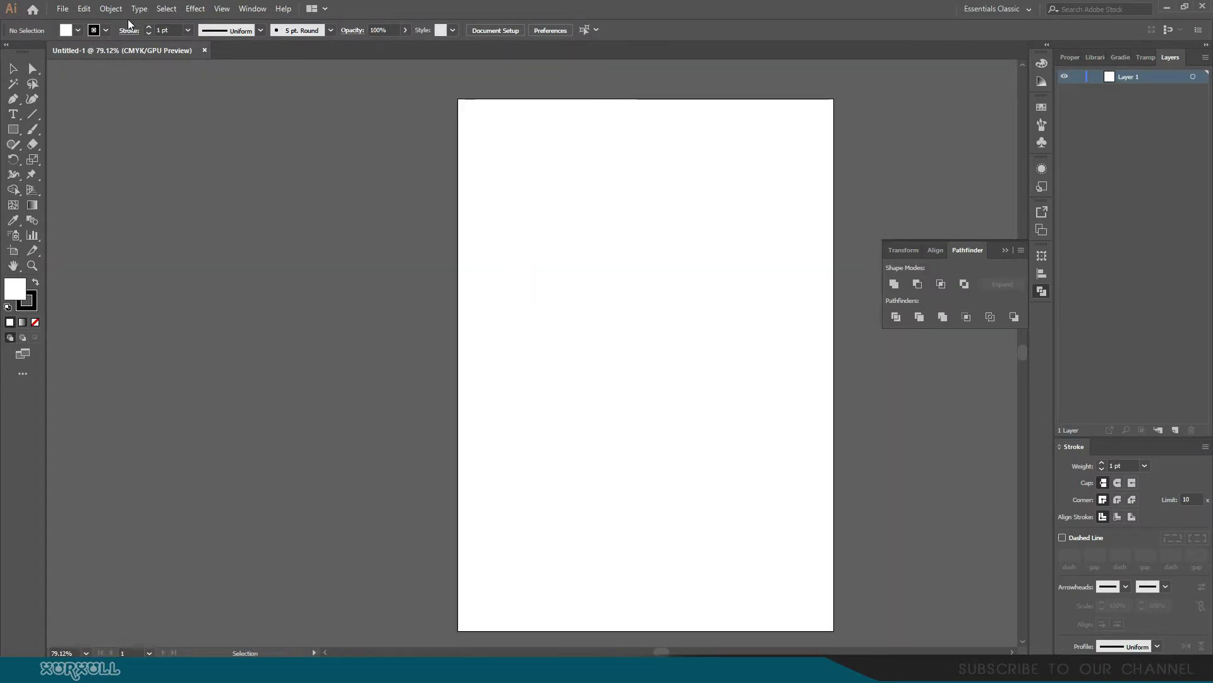
Step: Switch the A4 artboard to landscape orientation and collapse the open Pathfinder panel
{"action": "left_click", "coordinate": [12, 251]}
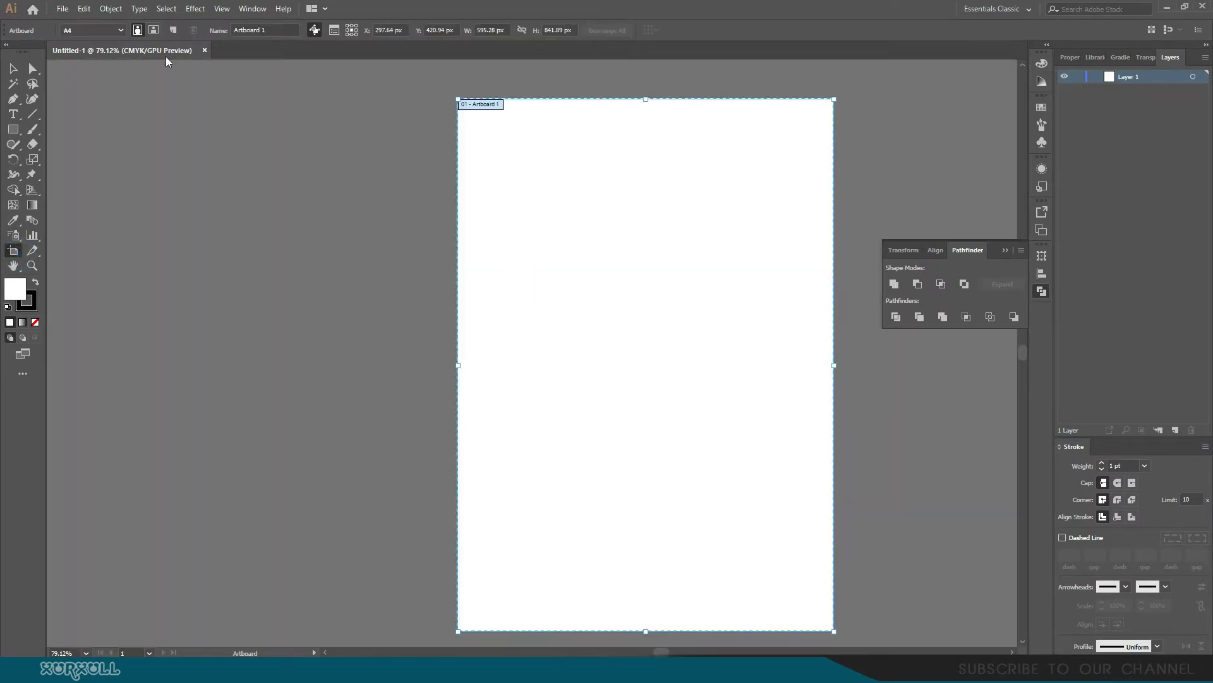
{"action": "left_click", "coordinate": [154, 29]}
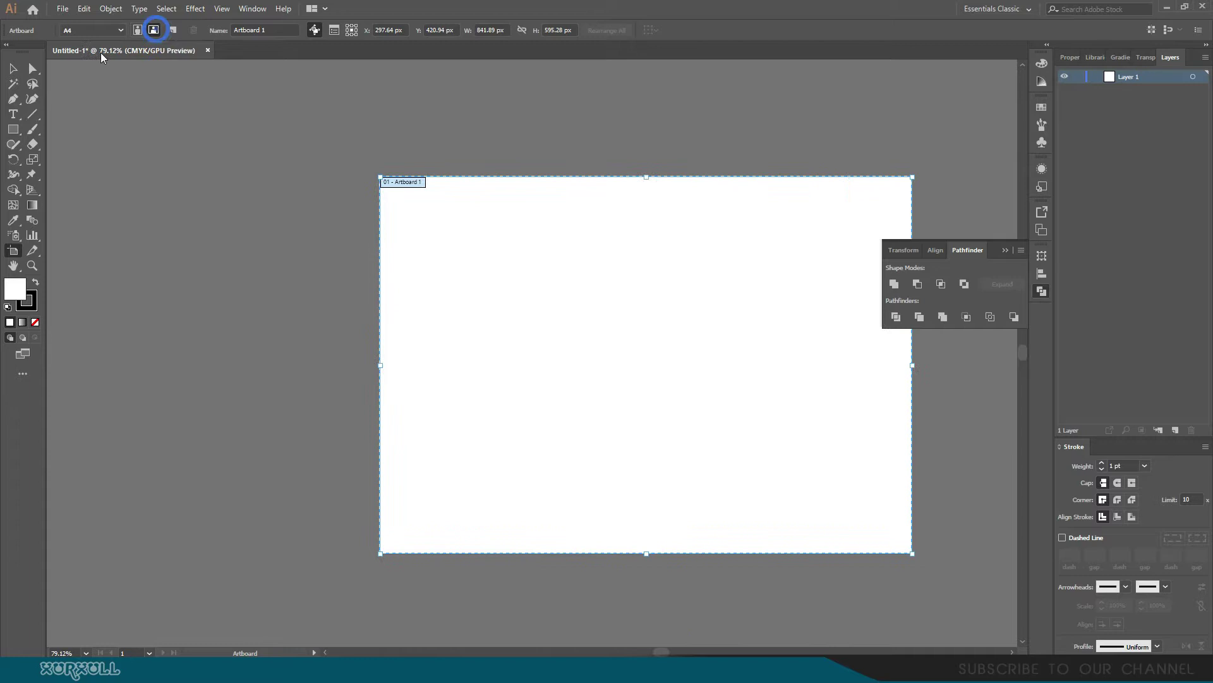
{"action": "left_click", "coordinate": [10, 68]}
{"action": "left_click_drag", "start_coordinate": [723, 365], "coordinate": [561, 366]}
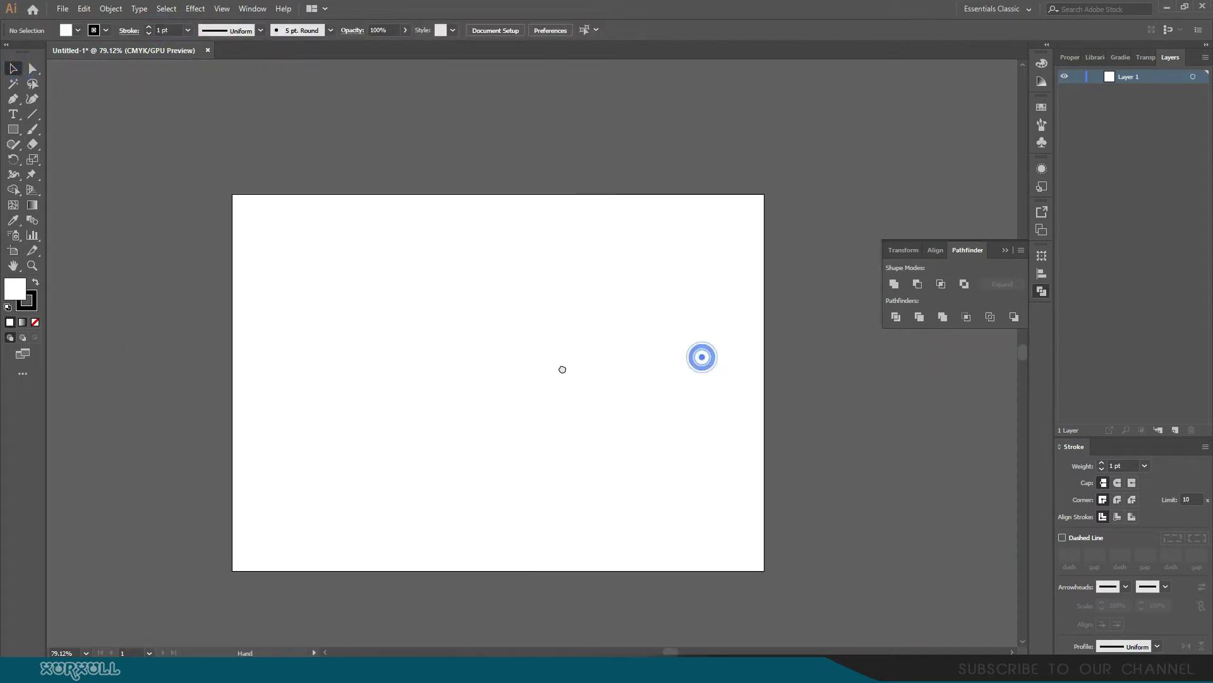
{"action": "left_click", "coordinate": [1006, 250]}
{"action": "left_click", "coordinate": [838, 403]}
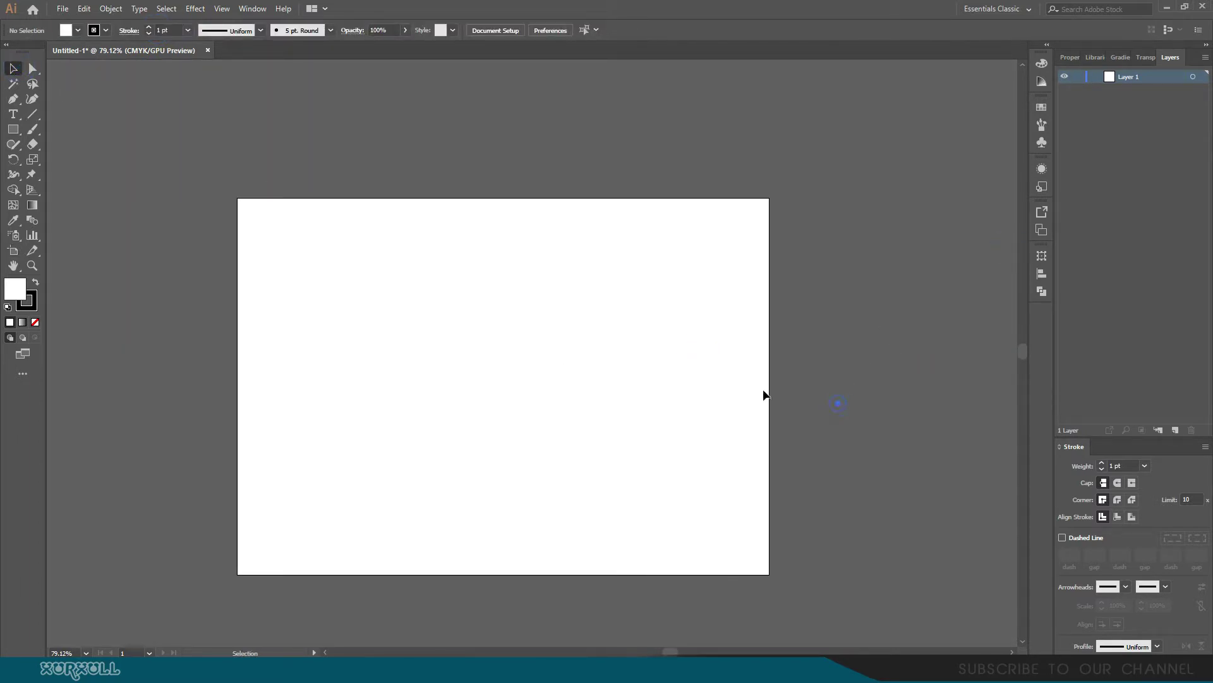
{"action": "left_click_drag", "start_coordinate": [440, 296], "coordinate": [500, 261]}
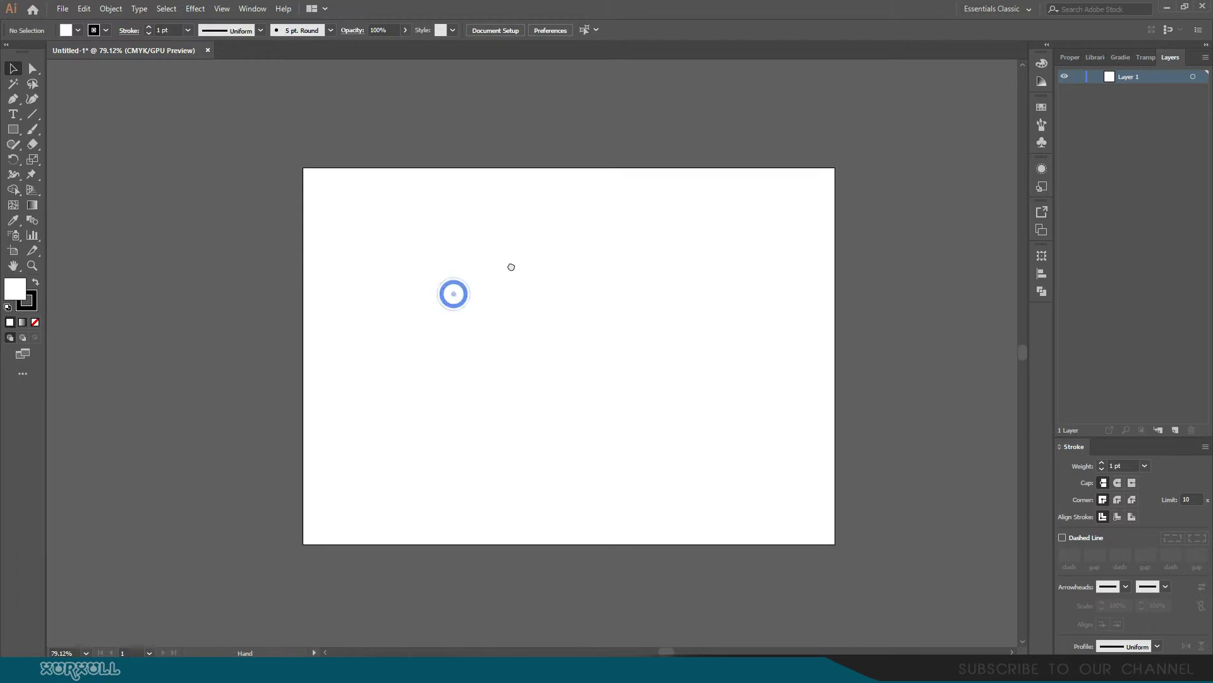
Step: Place a point text object on the artboard and set its font size to 300 pt
{"action": "left_click", "coordinate": [15, 115]}
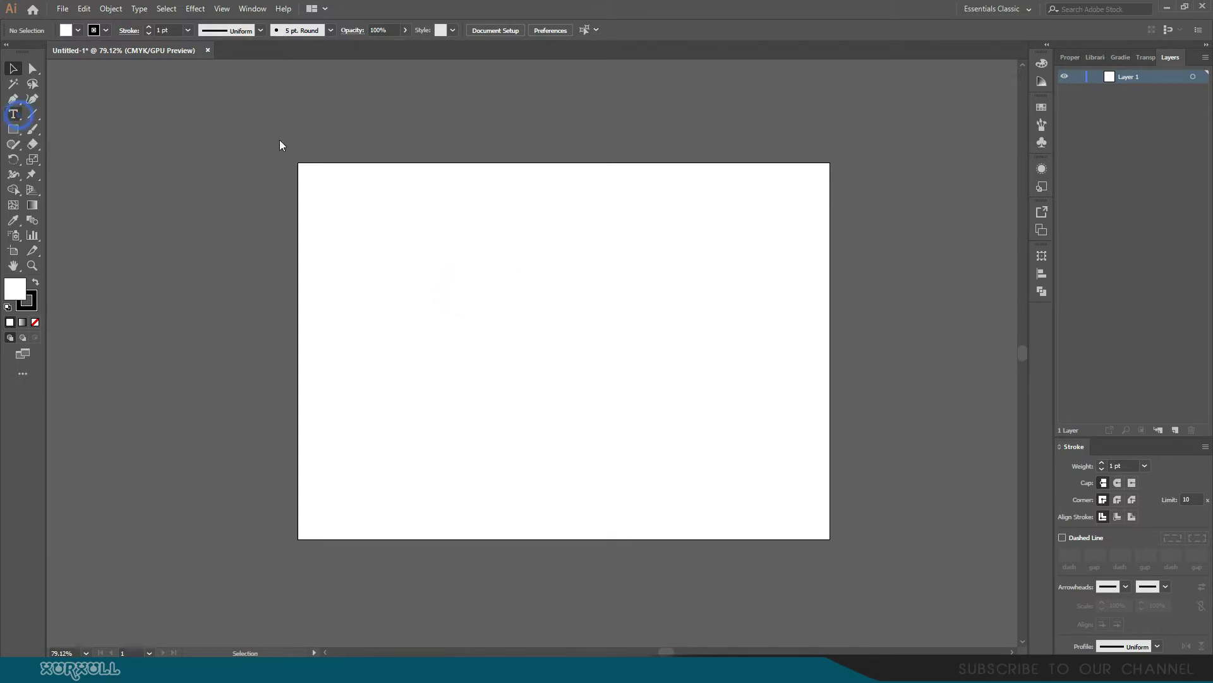
{"action": "left_click", "coordinate": [342, 296]}
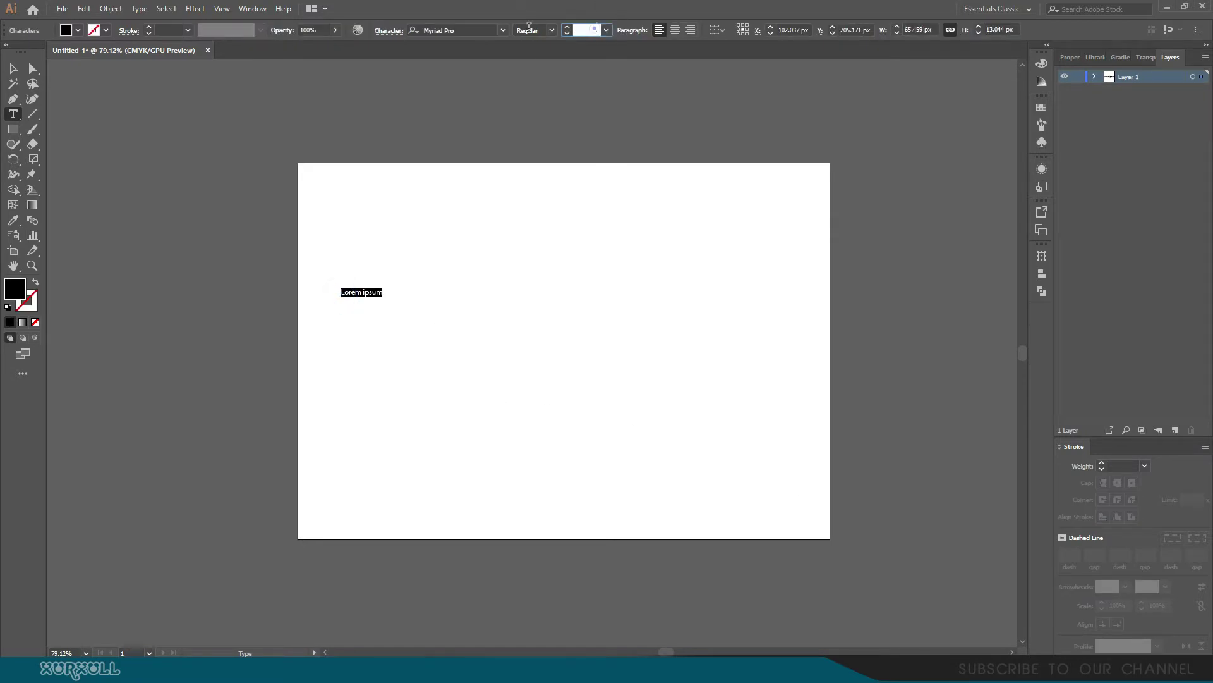
{"action": "left_click", "coordinate": [594, 30]}
{"action": "type", "text": "500"}
{"action": "key", "text": "Return"}
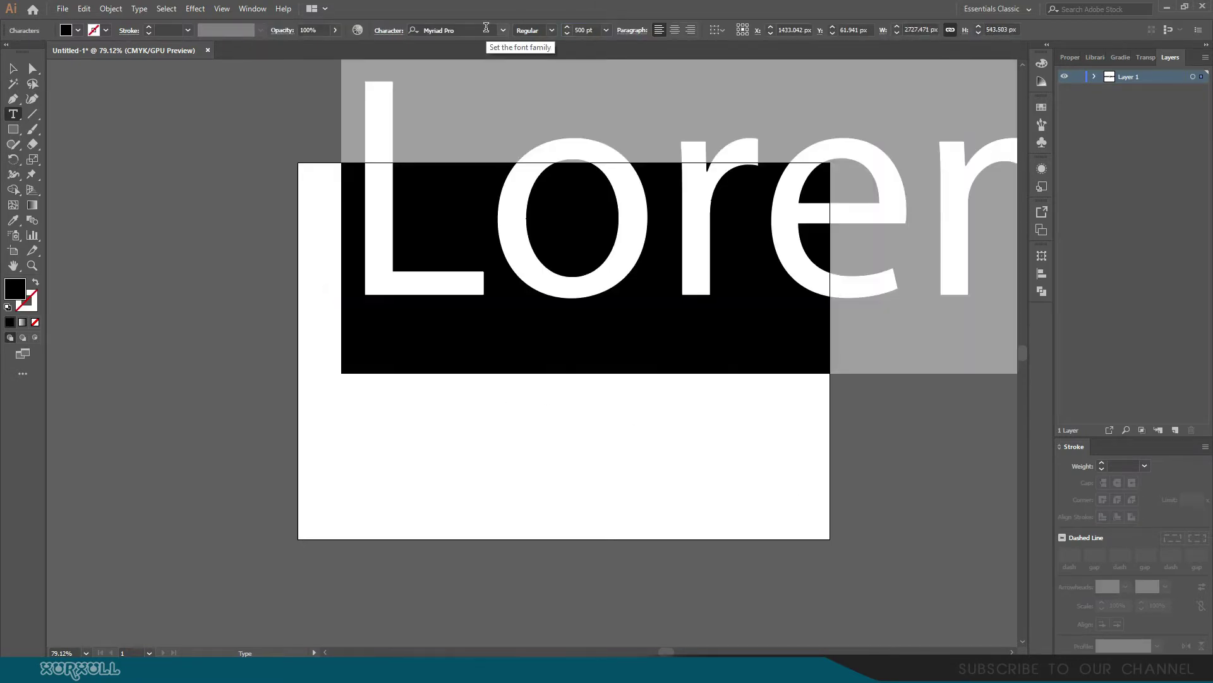
{"action": "left_click", "coordinate": [579, 30]}
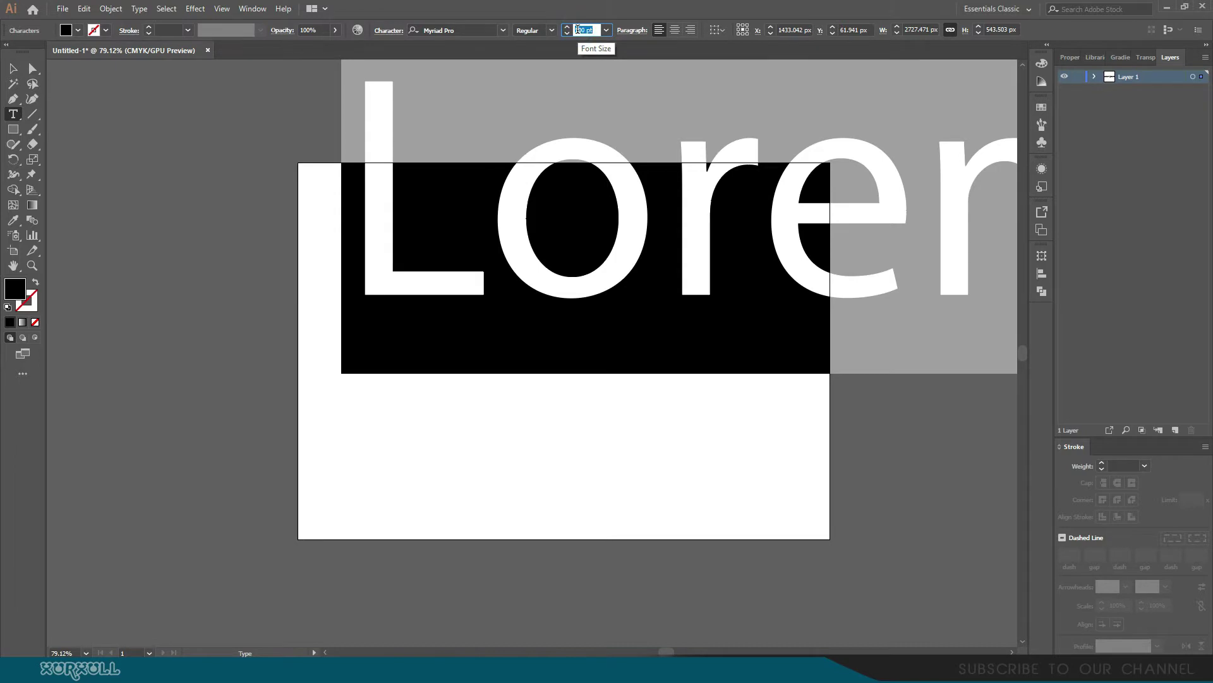
{"action": "type", "text": "300"}
{"action": "key", "text": "Return"}
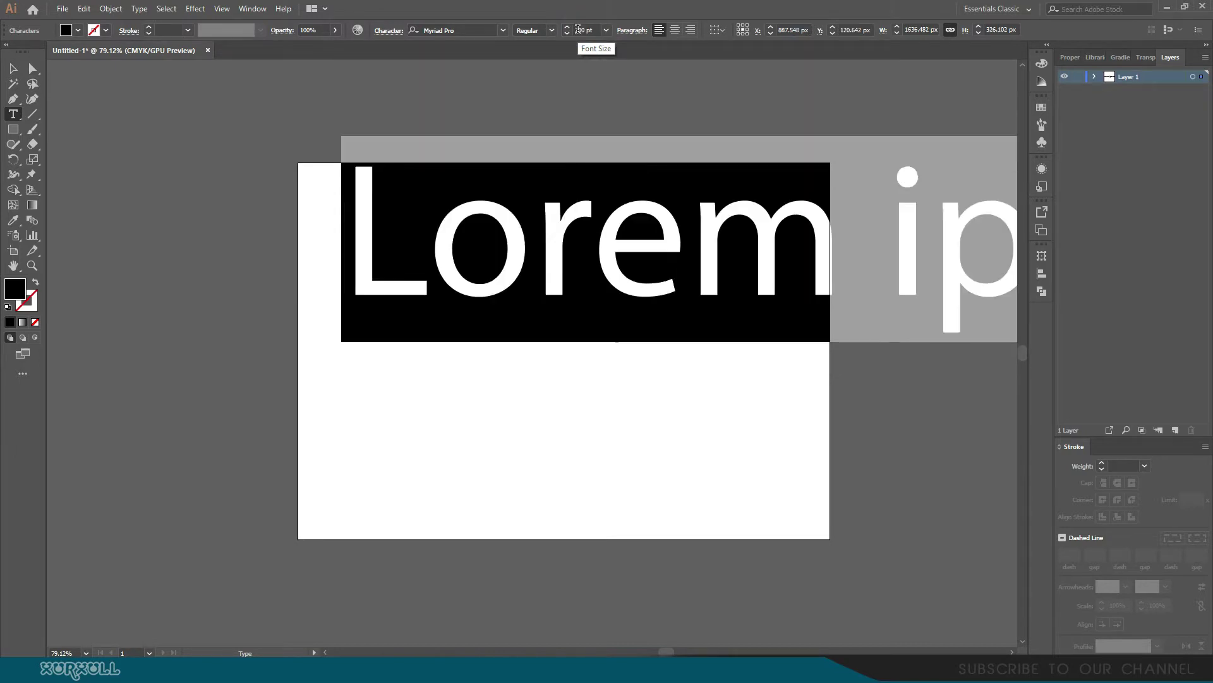
Step: Move the placeholder text over the artboard and replace its content with "Kosova"
{"action": "left_click", "coordinate": [12, 68]}
{"action": "left_click_drag", "start_coordinate": [689, 234], "coordinate": [468, 316]}
{"action": "key", "text": "t"}
{"action": "key", "text": "ctrl+a"}
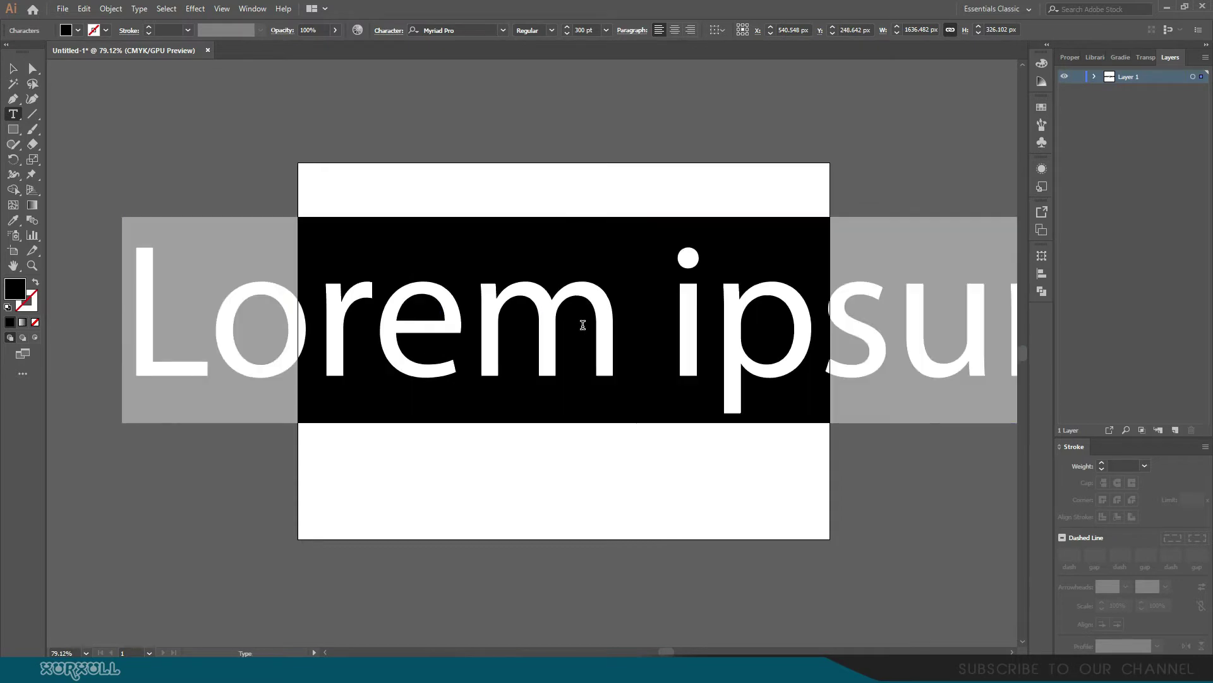
{"action": "key", "text": "BackSpace"}
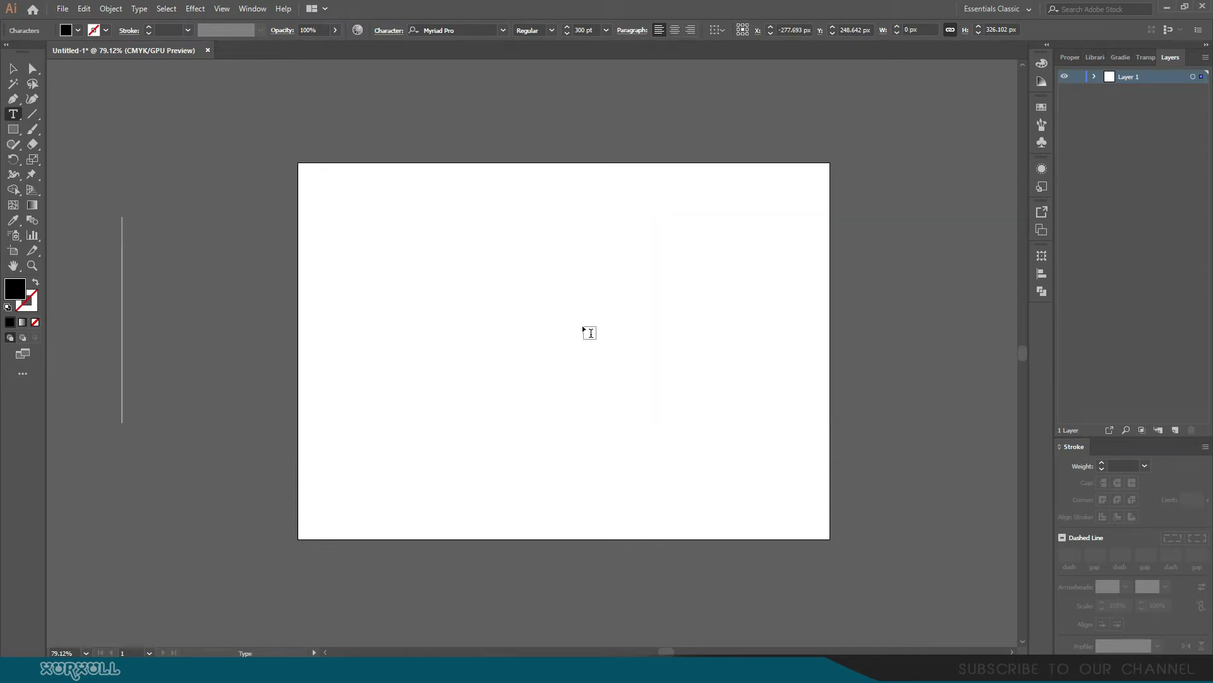
{"action": "type", "text": "Ko"}
{"action": "type", "text": "sova"}
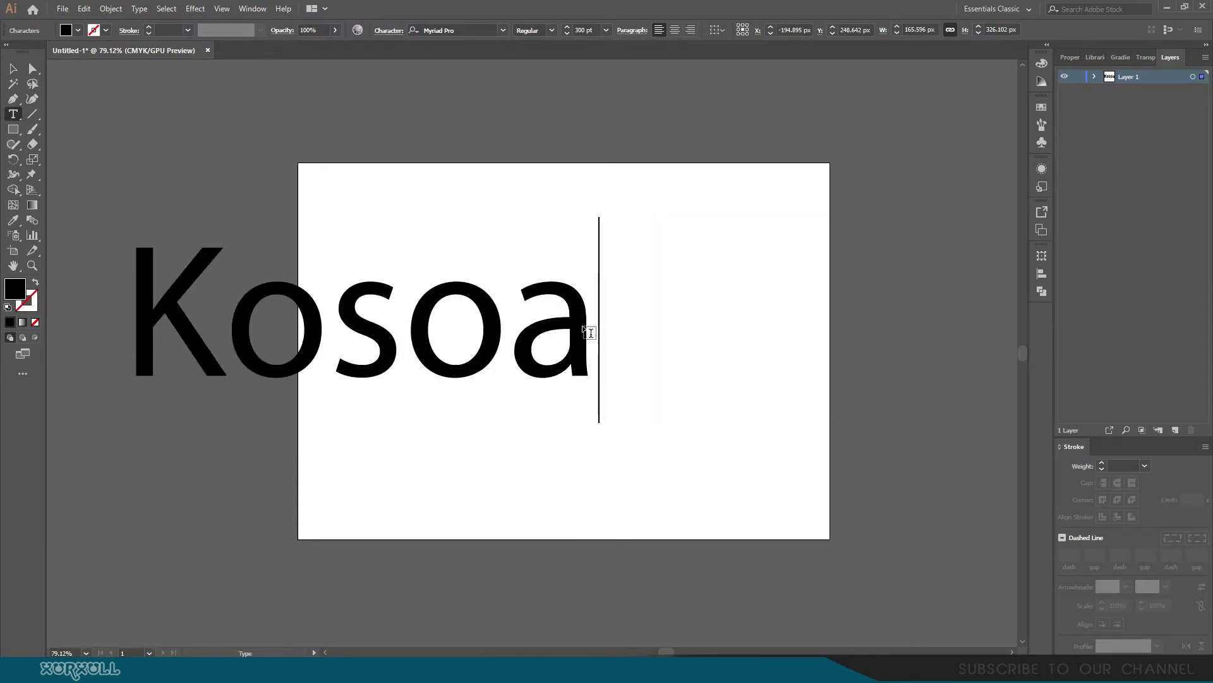
Step: Scale the "Kosova" text down to about 731 px wide and centre it on the artboard
{"action": "left_click", "coordinate": [13, 68]}
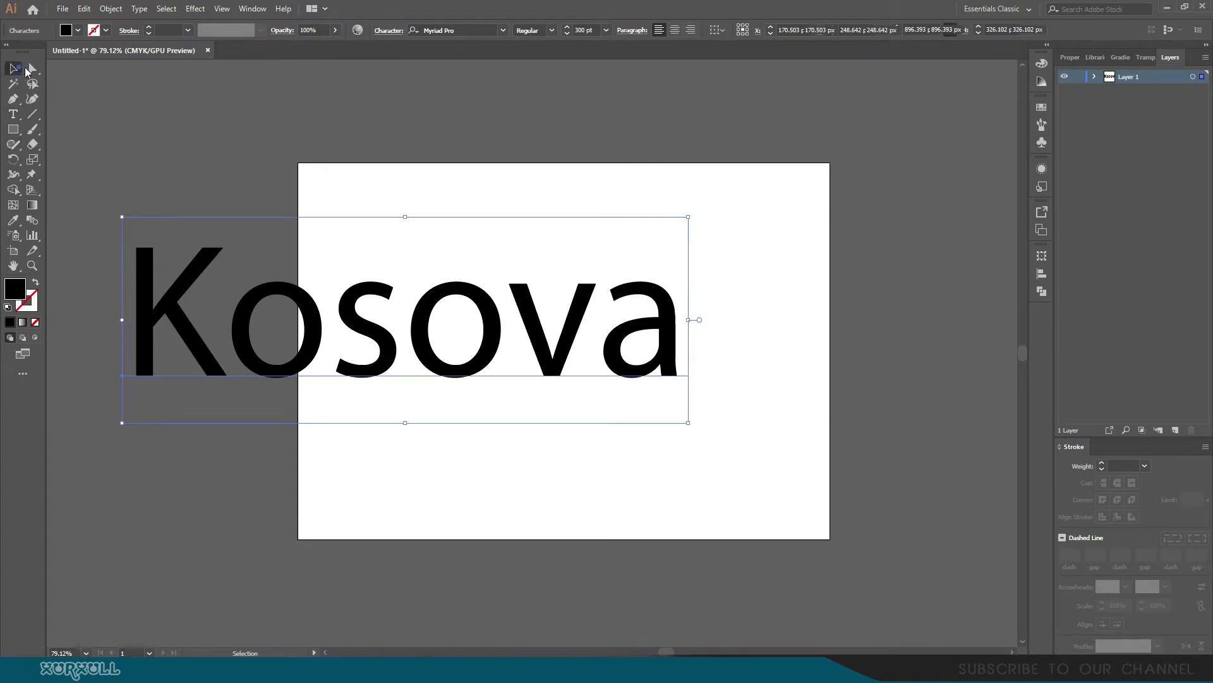
{"action": "left_click_drag", "start_coordinate": [620, 311], "coordinate": [795, 323]}
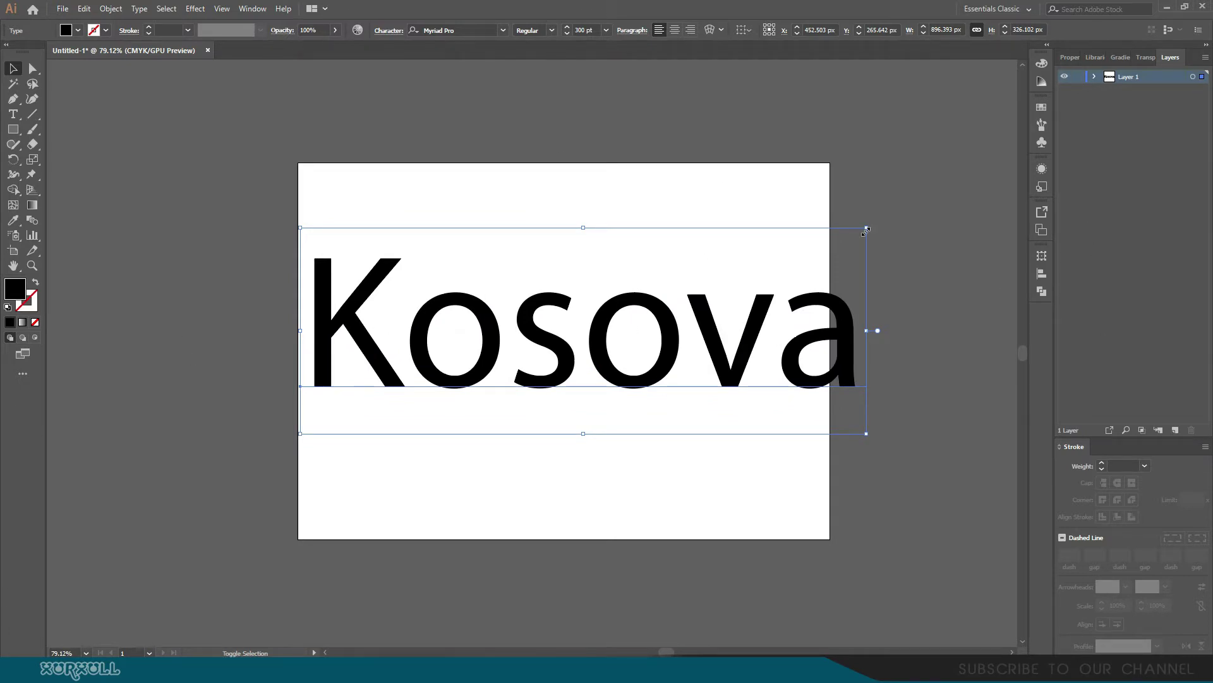
{"action": "left_click_drag", "start_coordinate": [866, 229], "coordinate": [767, 264]}
{"action": "left_click_drag", "start_coordinate": [706, 359], "coordinate": [743, 346]}
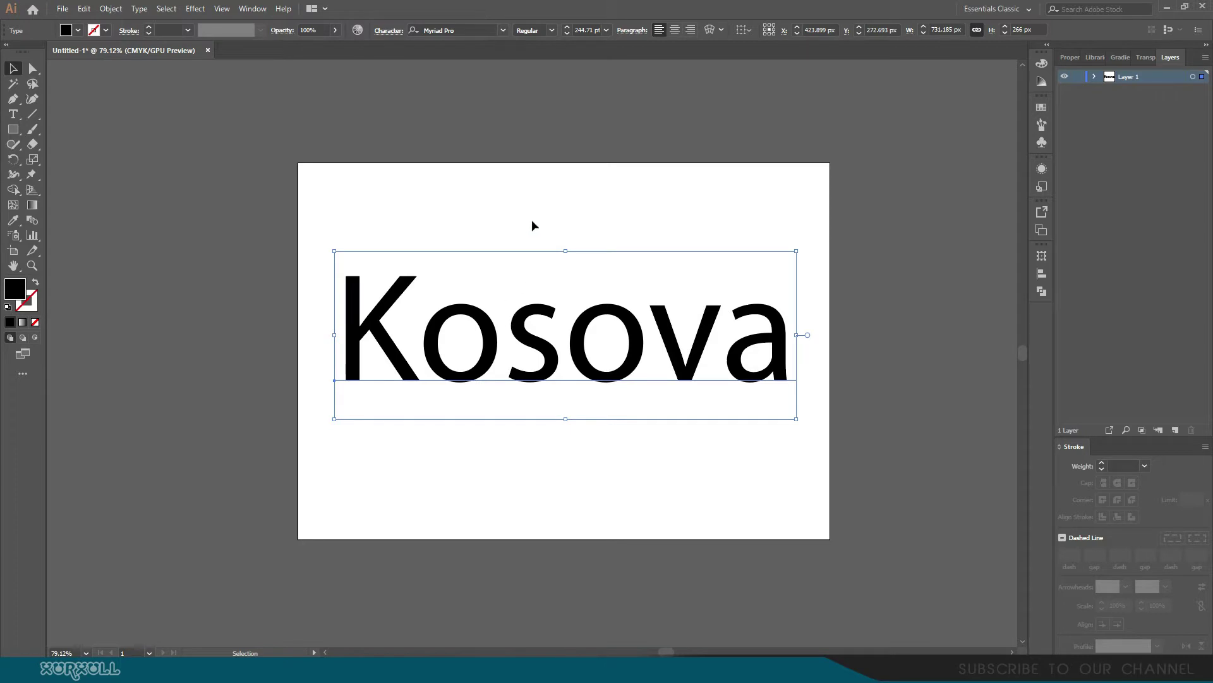
{"action": "left_click", "coordinate": [537, 183]}
Step: Change the font of the "Kosova" text to Back to Black Demo
{"action": "scroll", "coordinate": [539, 177], "scroll_direction": "up", "scroll_amount": 3}
{"action": "left_click", "coordinate": [505, 490]}
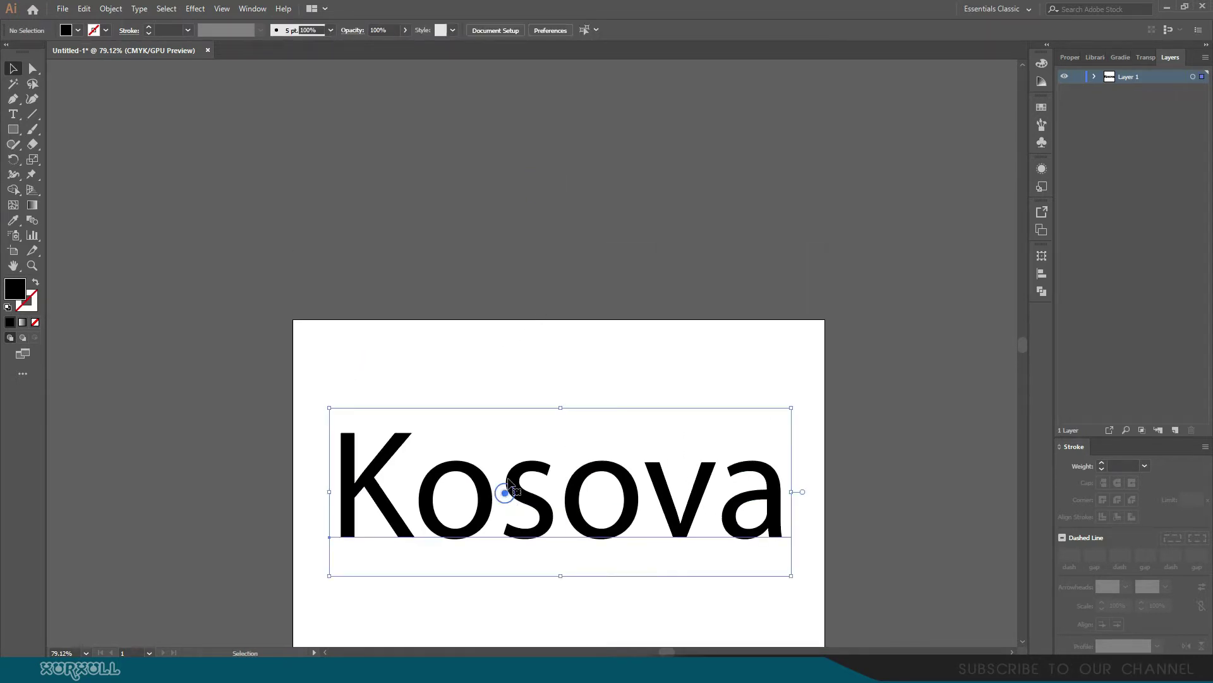
{"action": "left_click", "coordinate": [505, 28]}
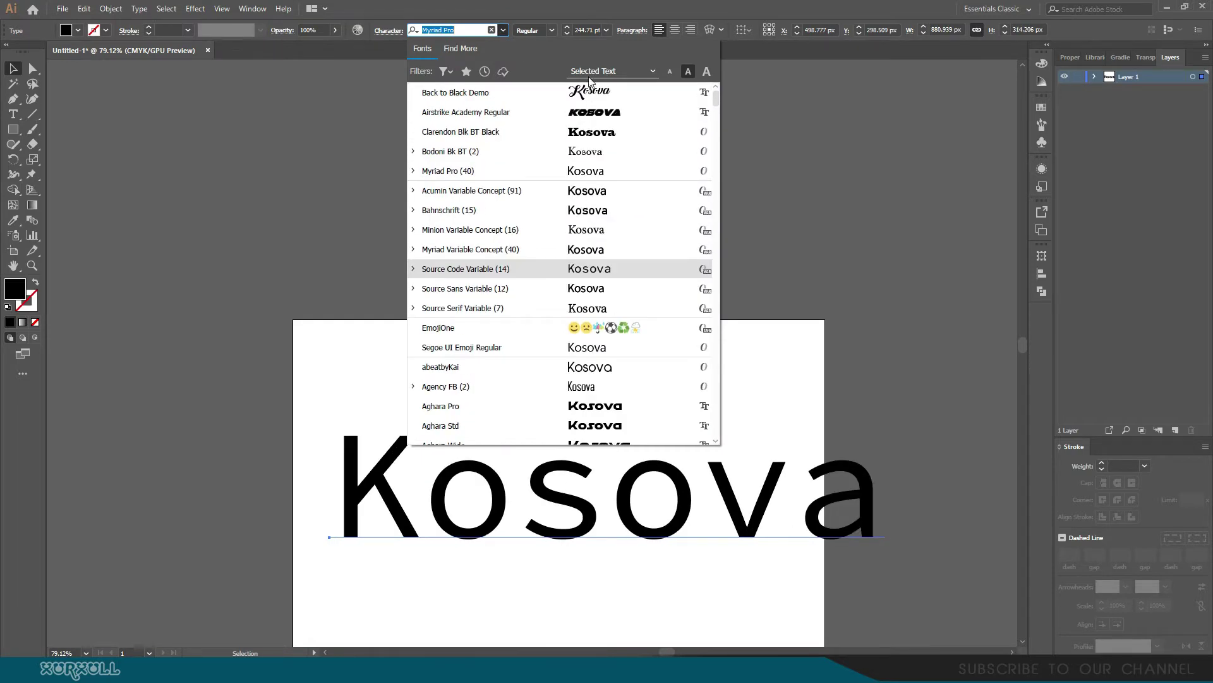
{"action": "left_click", "coordinate": [589, 98]}
Step: Scale the script lettering down to about 718 px wide and position it in the middle of the artboard
{"action": "left_click_drag", "start_coordinate": [684, 478], "coordinate": [696, 318]}
{"action": "left_click", "coordinate": [888, 446]}
{"action": "key", "text": "ctrl+1"}
{"action": "left_click", "coordinate": [861, 364]}
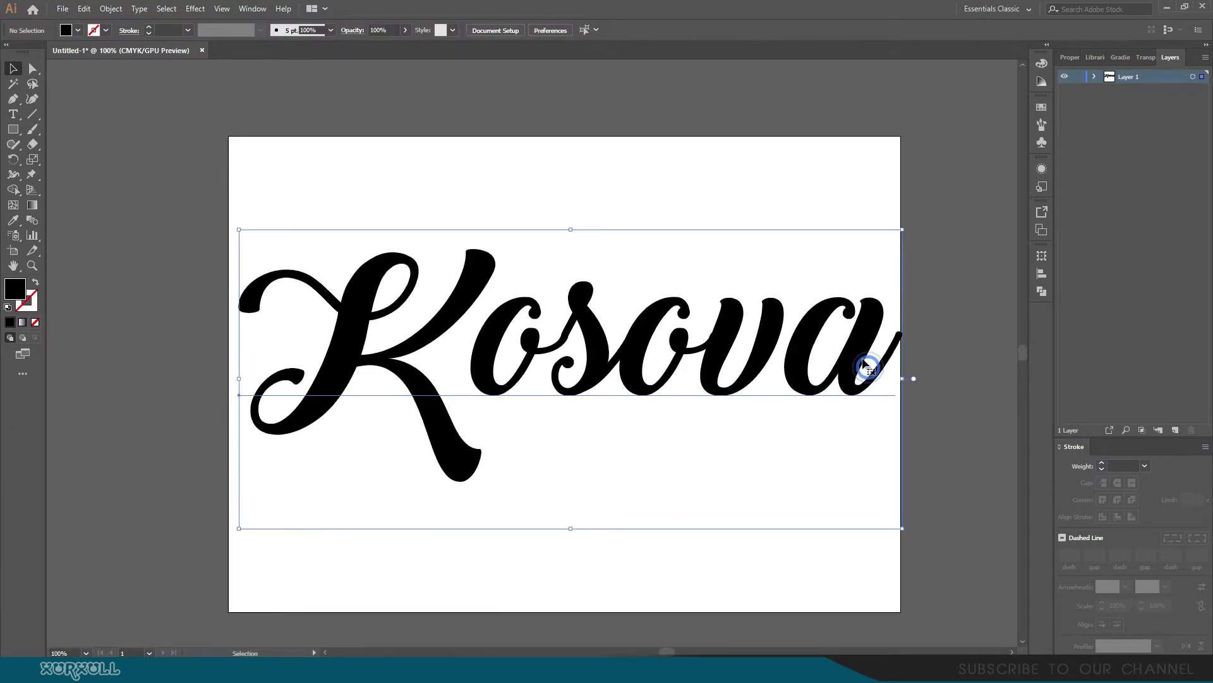
{"action": "left_click_drag", "start_coordinate": [900, 230], "coordinate": [811, 271]}
{"action": "left_click_drag", "start_coordinate": [755, 361], "coordinate": [806, 343]}
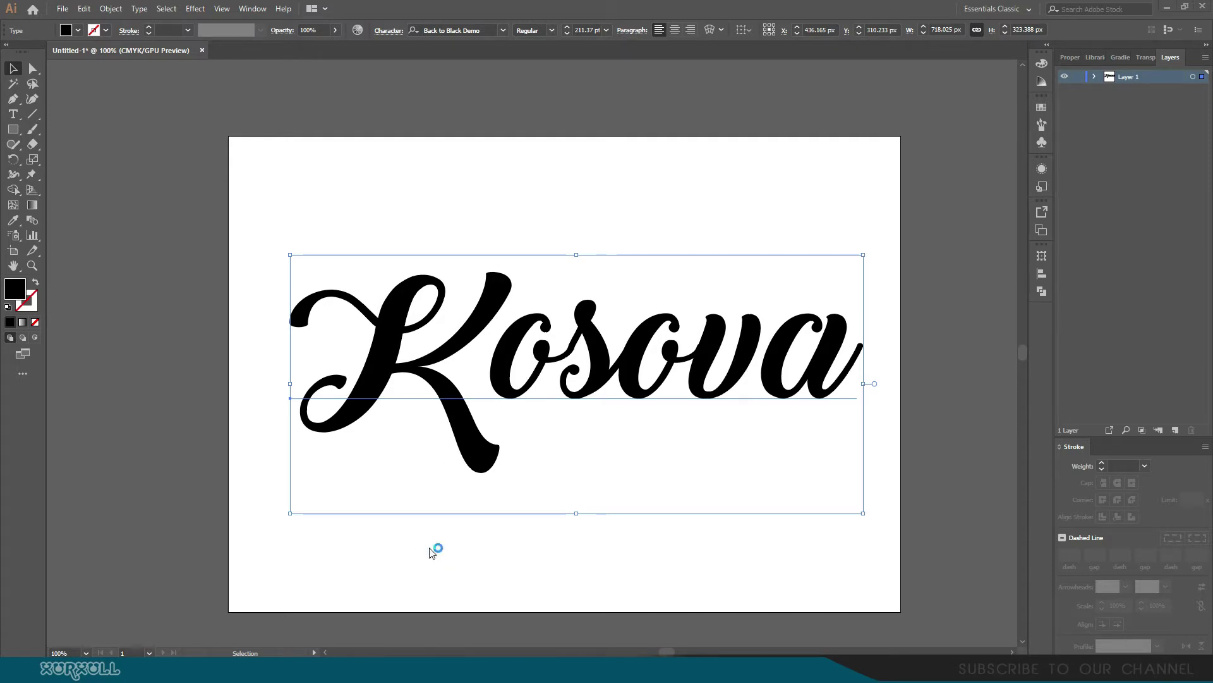
{"action": "left_click_drag", "start_coordinate": [642, 342], "coordinate": [633, 333]}
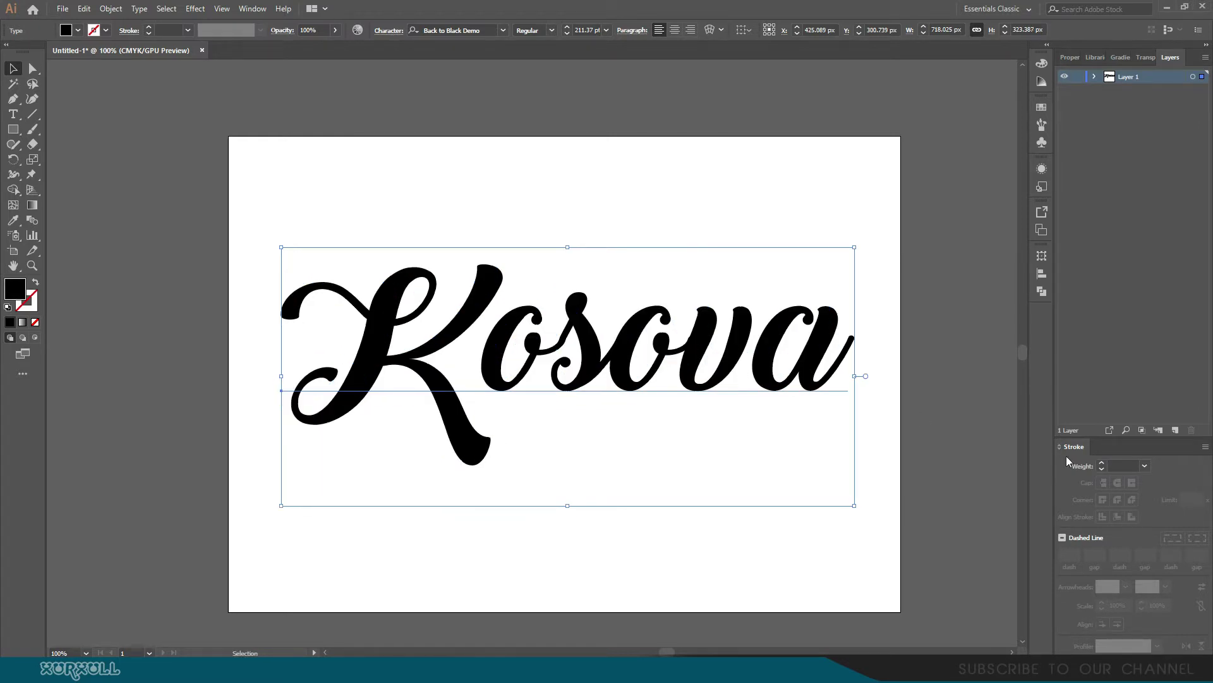
{"action": "left_click", "coordinate": [1043, 292]}
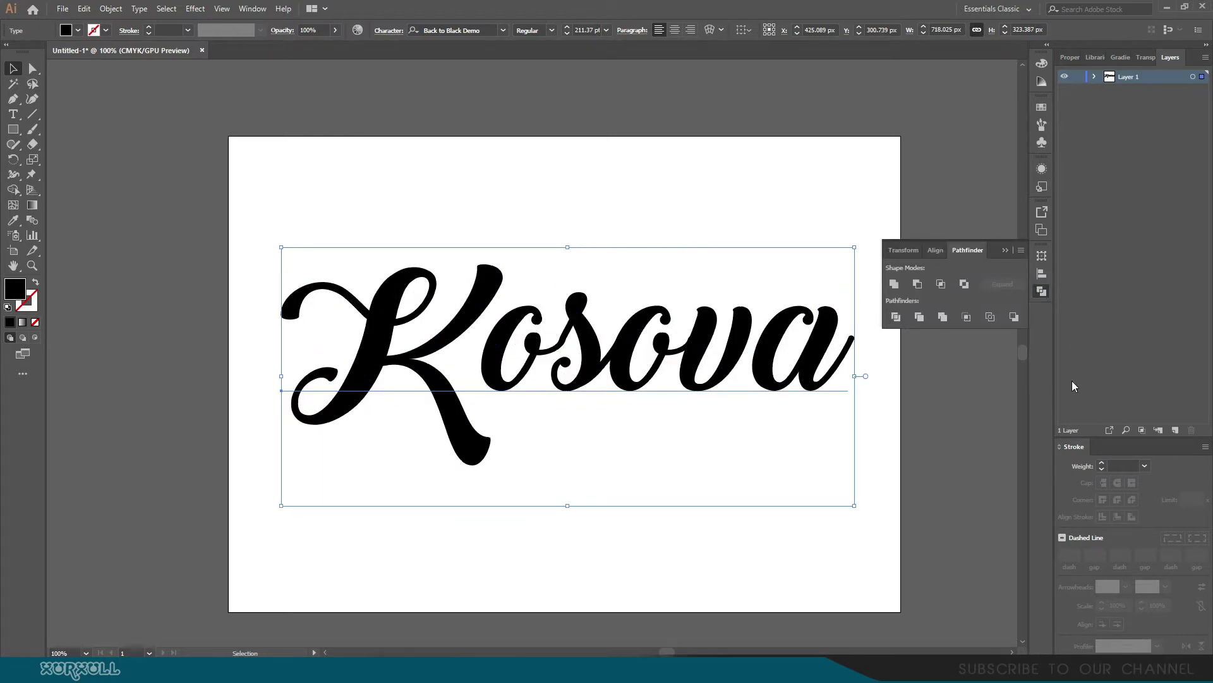
{"action": "left_click", "coordinate": [772, 176]}
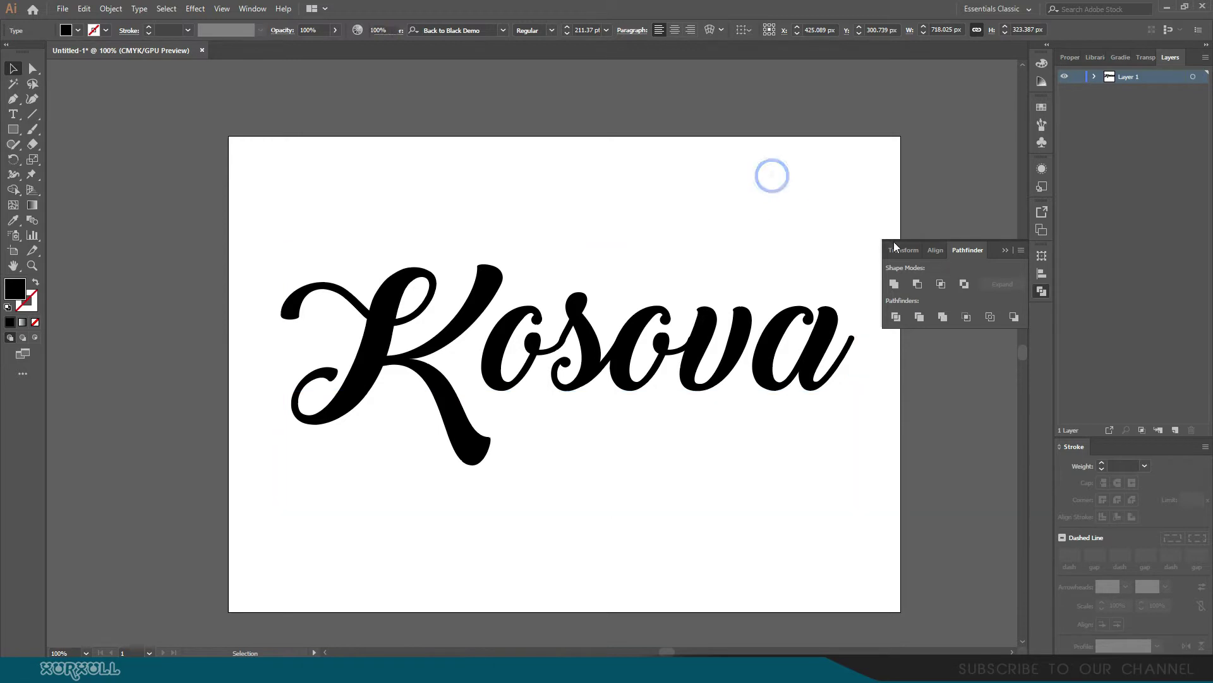
{"action": "left_click", "coordinate": [936, 250]}
{"action": "left_click", "coordinate": [958, 252]}
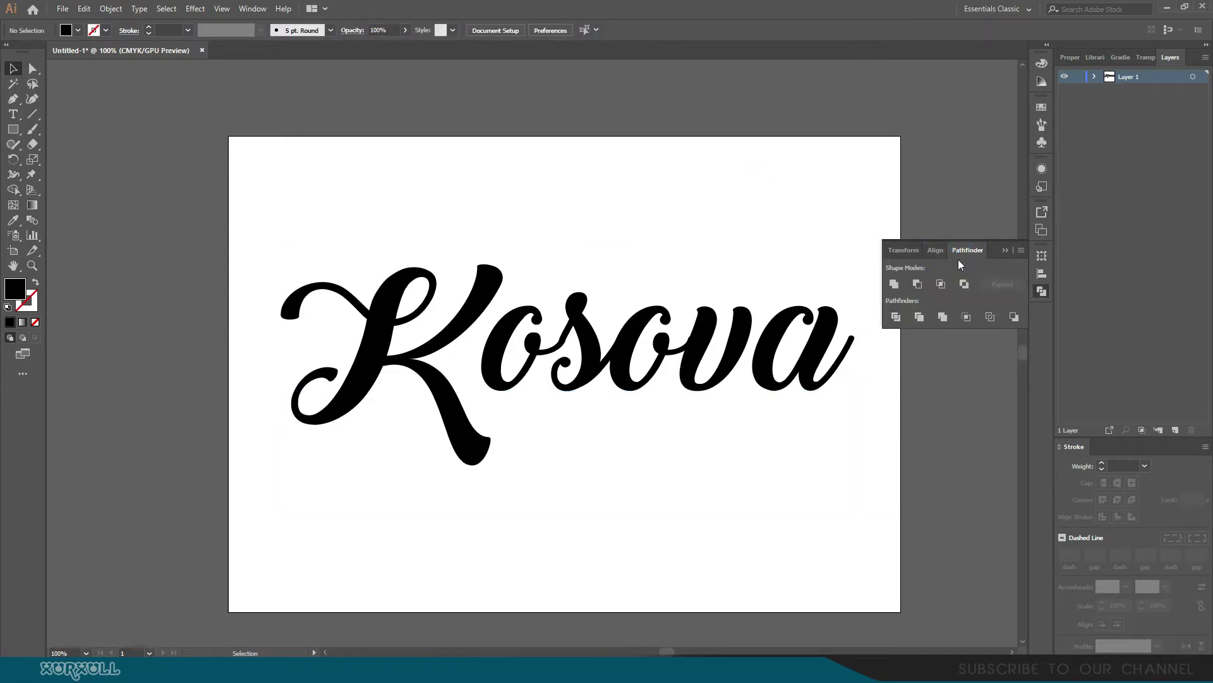
{"action": "left_click", "coordinate": [251, 9]}
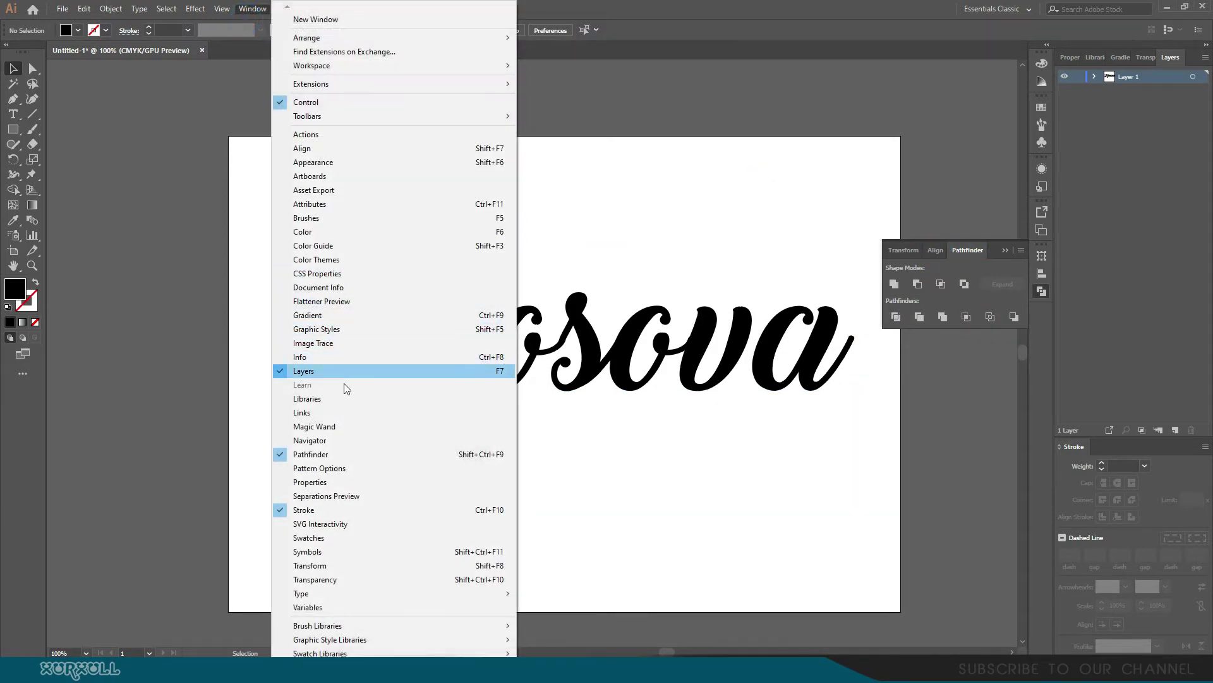
{"action": "left_click", "coordinate": [356, 456]}
{"action": "left_click", "coordinate": [797, 447]}
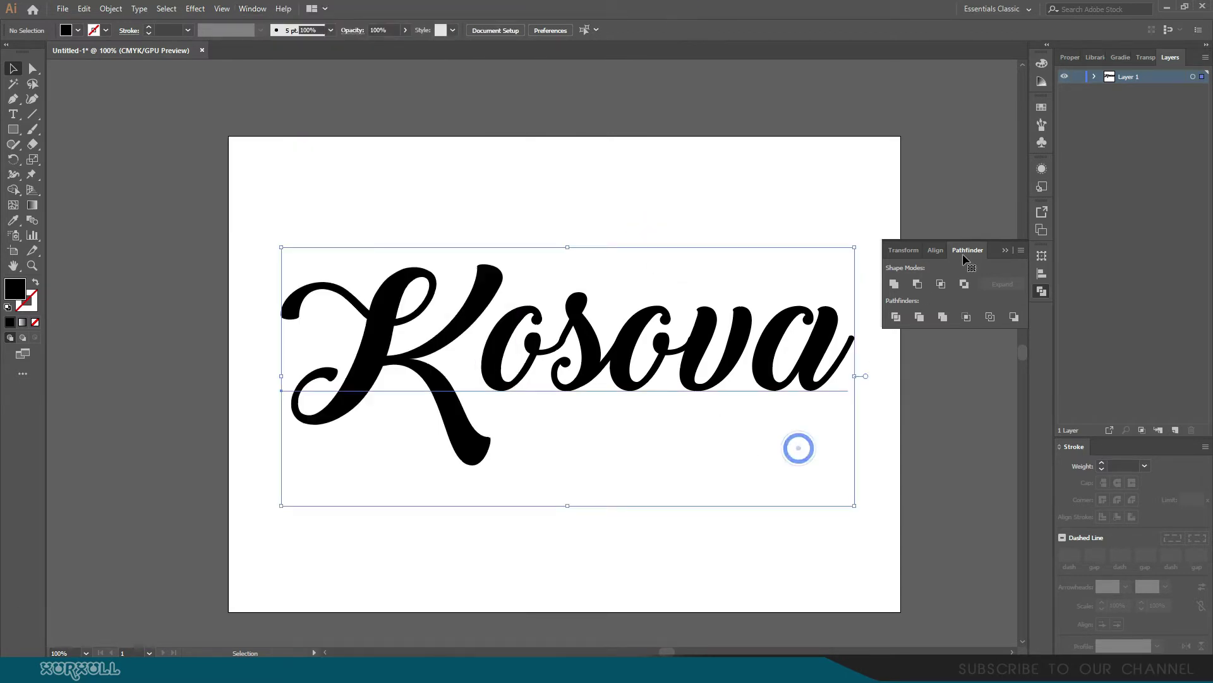
{"action": "left_click", "coordinate": [1005, 251]}
Step: Convert the "Kosova" text to outlines with Create Outlines
{"action": "left_click", "coordinate": [901, 449]}
{"action": "left_click", "coordinate": [844, 428]}
{"action": "right_click", "coordinate": [586, 332]}
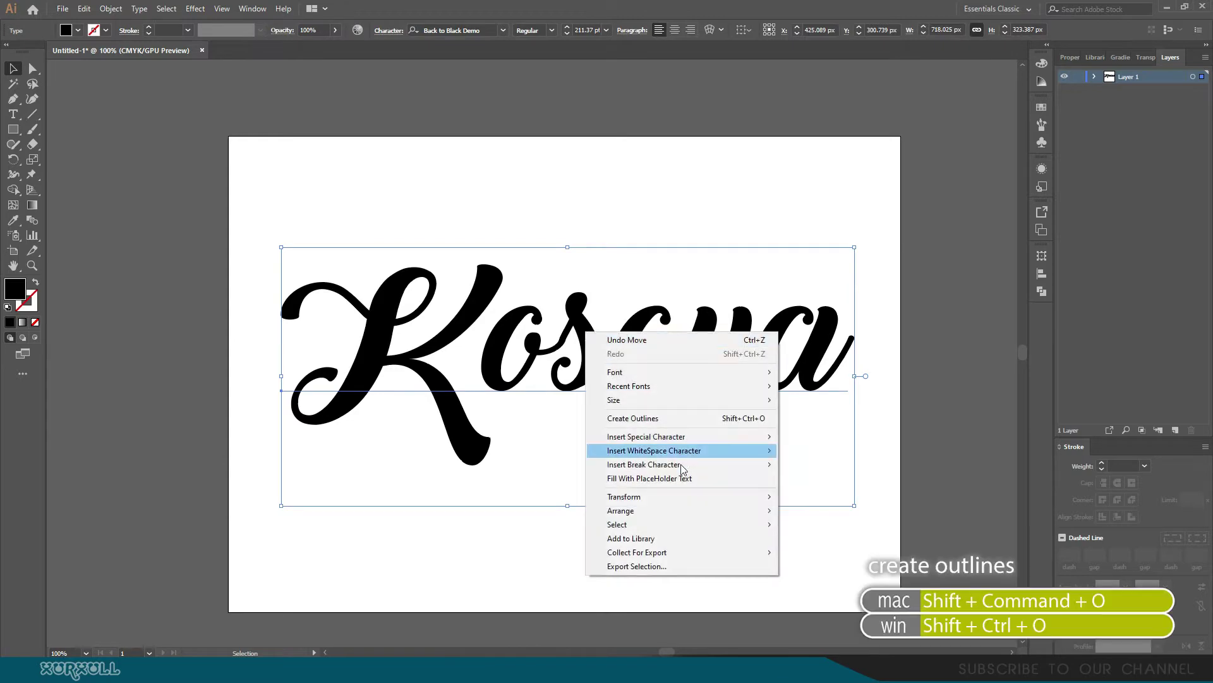
{"action": "left_click", "coordinate": [653, 416]}
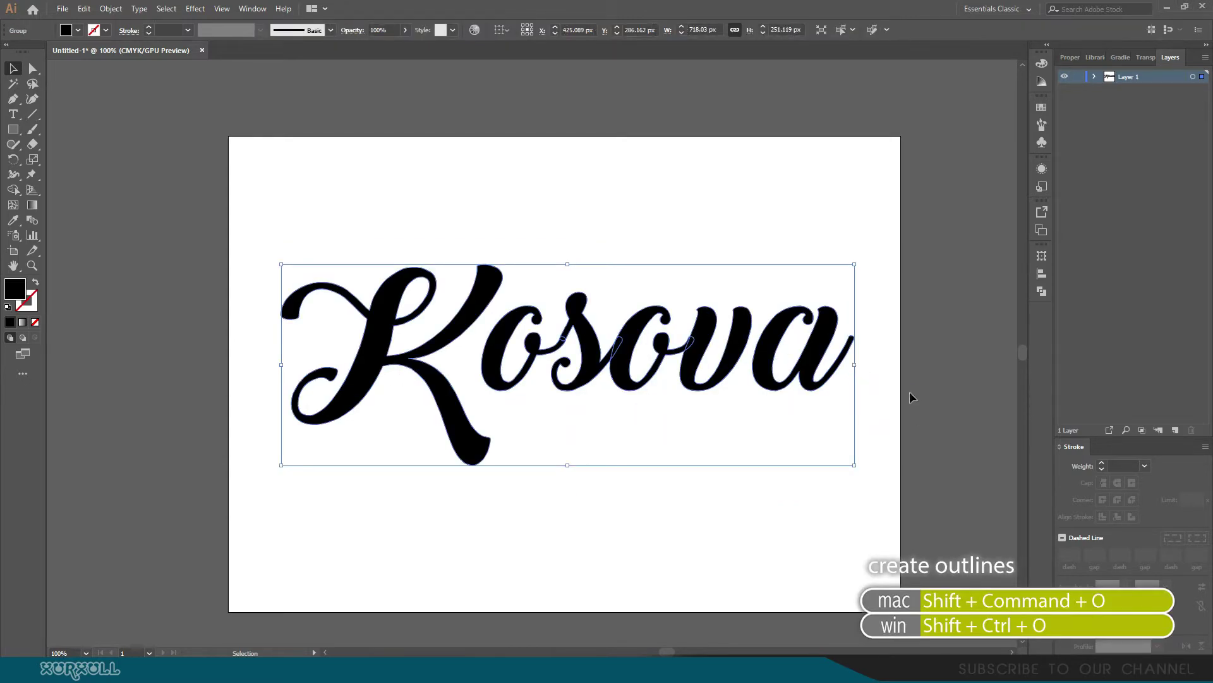
Step: Merge the overlapping letter outlines into one shape with Pathfinder's Unite
{"action": "left_click", "coordinate": [1041, 292]}
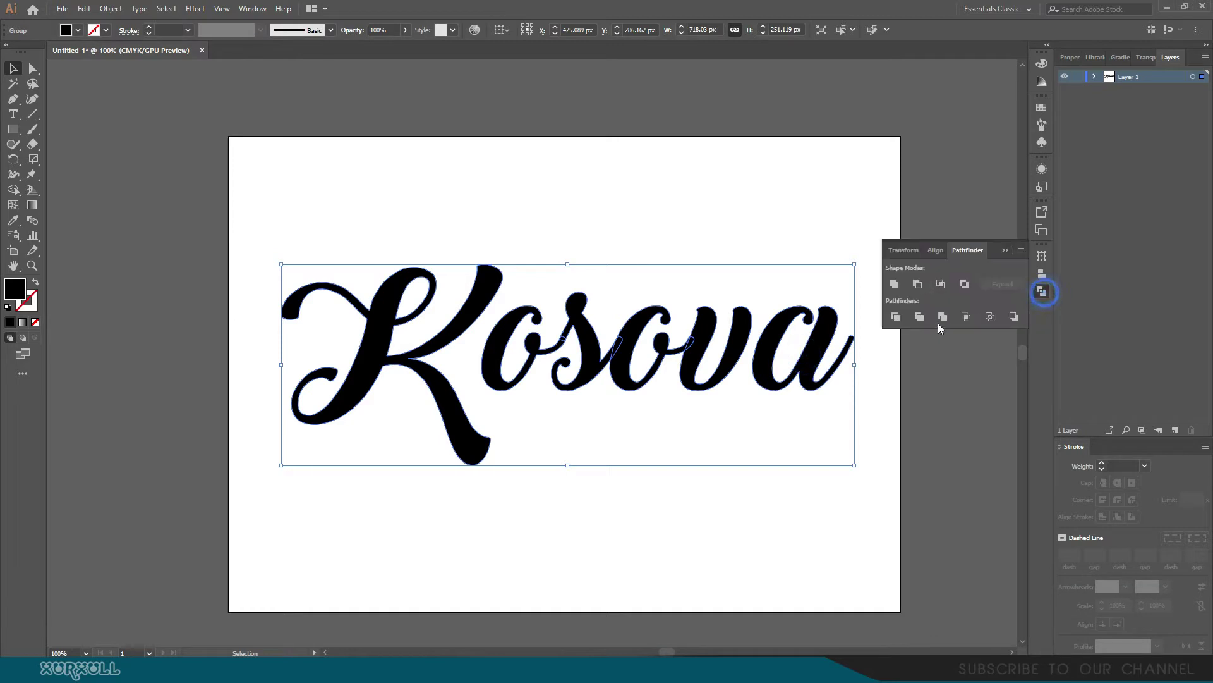
{"action": "left_click", "coordinate": [894, 284]}
{"action": "left_click", "coordinate": [834, 498]}
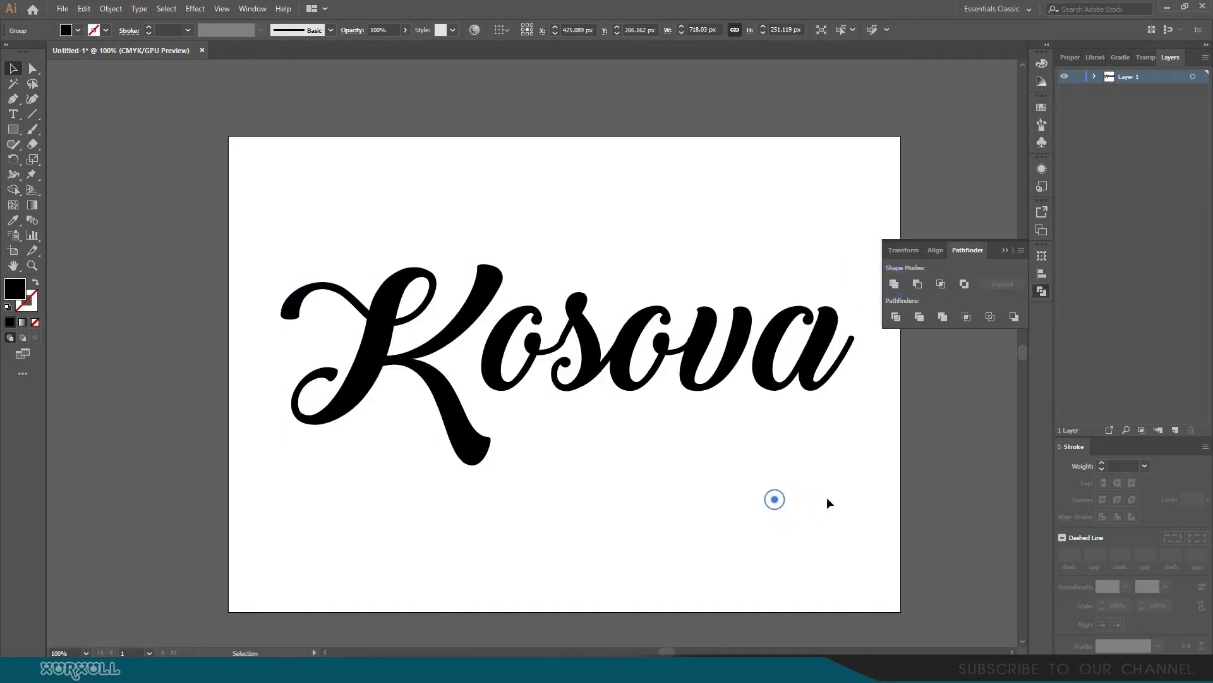
Step: Offset the united lettering's path by 12 px with miter joins
{"action": "left_click", "coordinate": [745, 343]}
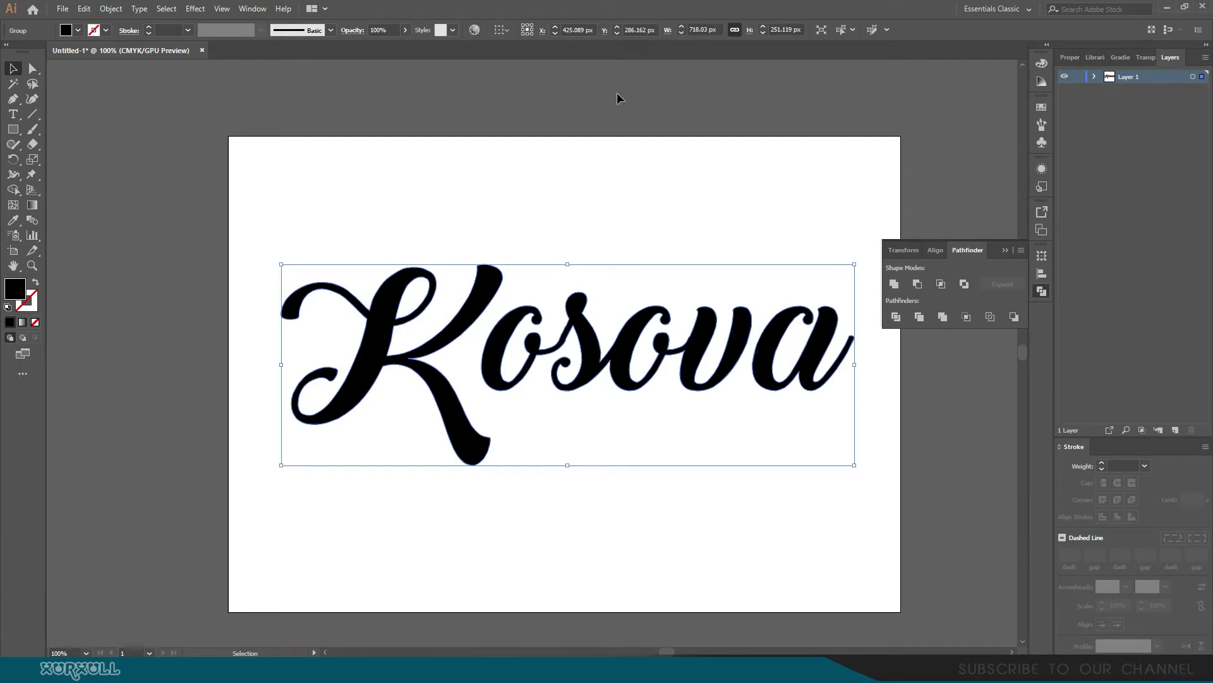
{"action": "left_click", "coordinate": [109, 9]}
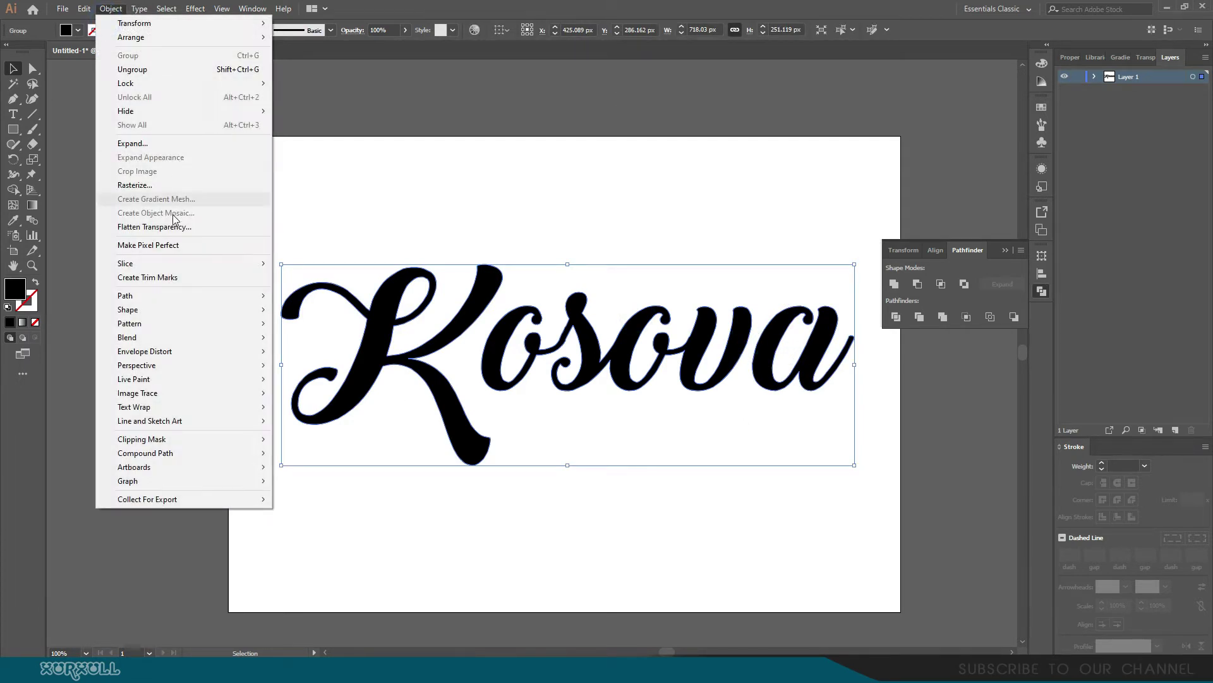
{"action": "mouse_move", "coordinate": [173, 298]}
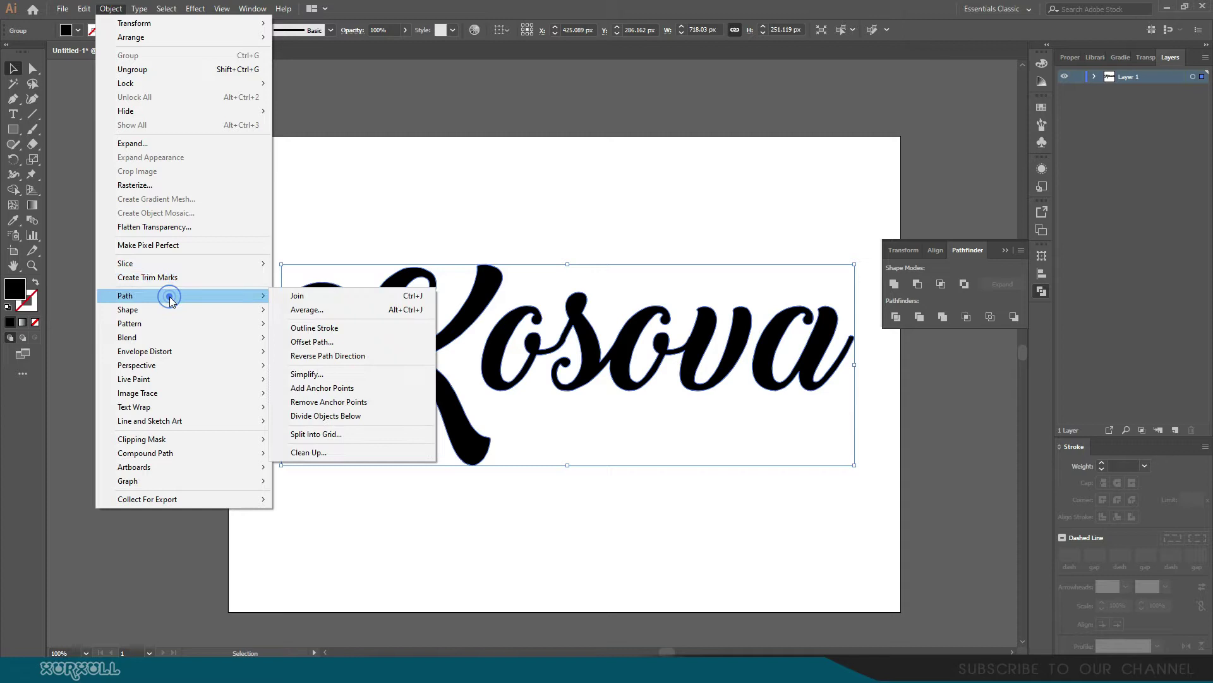
{"action": "left_click", "coordinate": [370, 337]}
{"action": "left_click", "coordinate": [525, 366]}
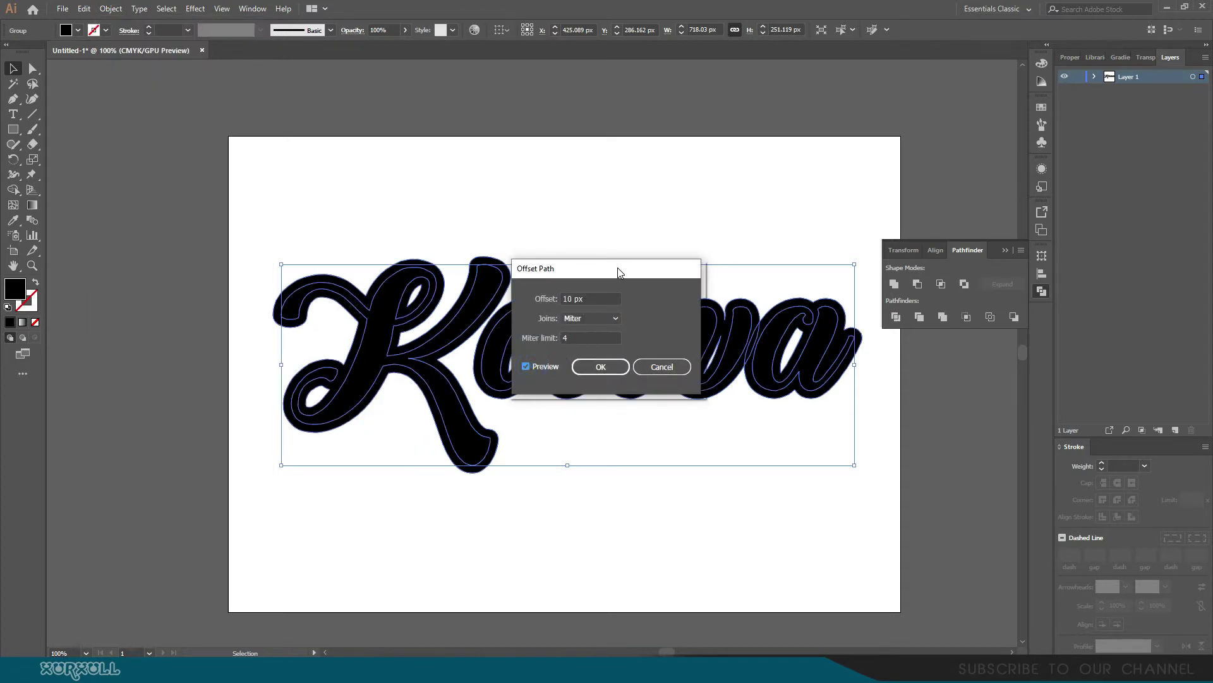
{"action": "left_click_drag", "start_coordinate": [618, 268], "coordinate": [663, 116]}
{"action": "left_click", "coordinate": [642, 147]}
{"action": "key", "text": "Up"}
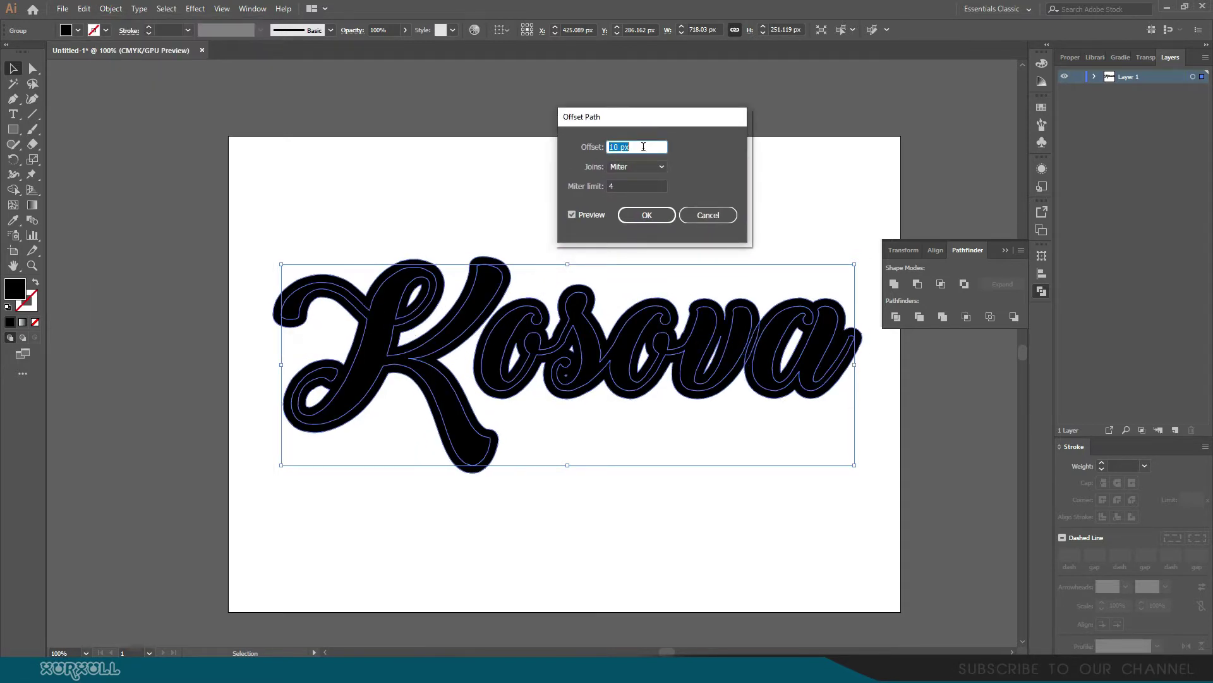
{"action": "key", "text": "Up"}
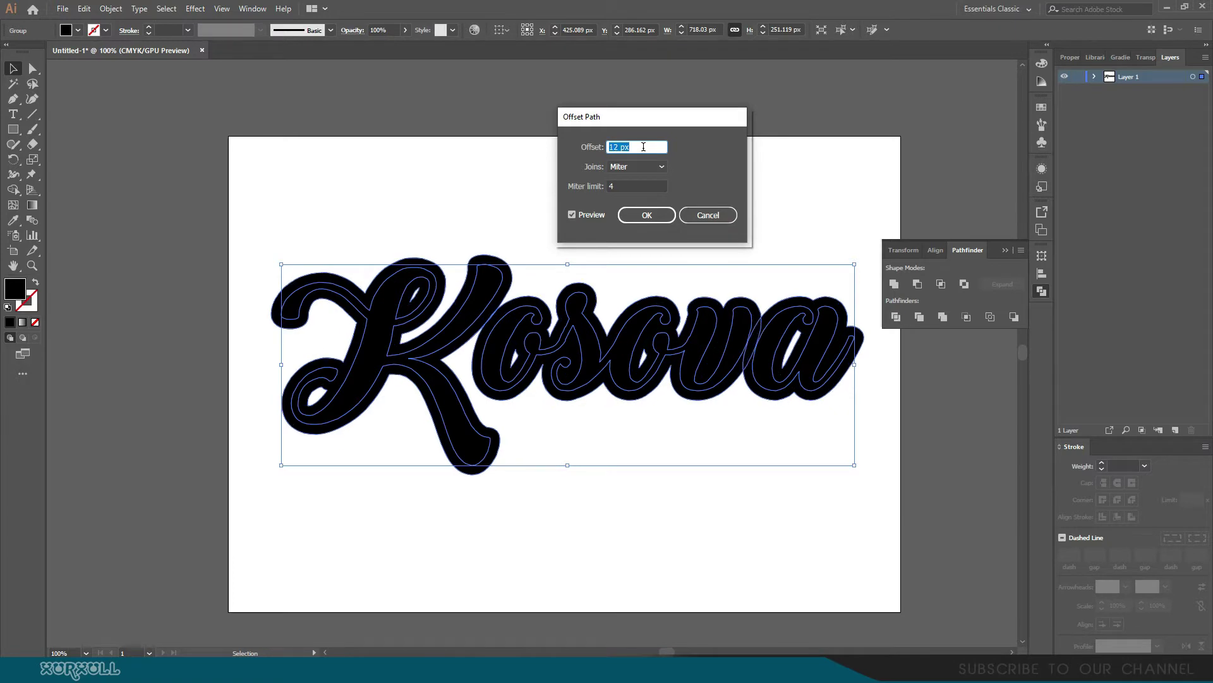
{"action": "left_click", "coordinate": [642, 217]}
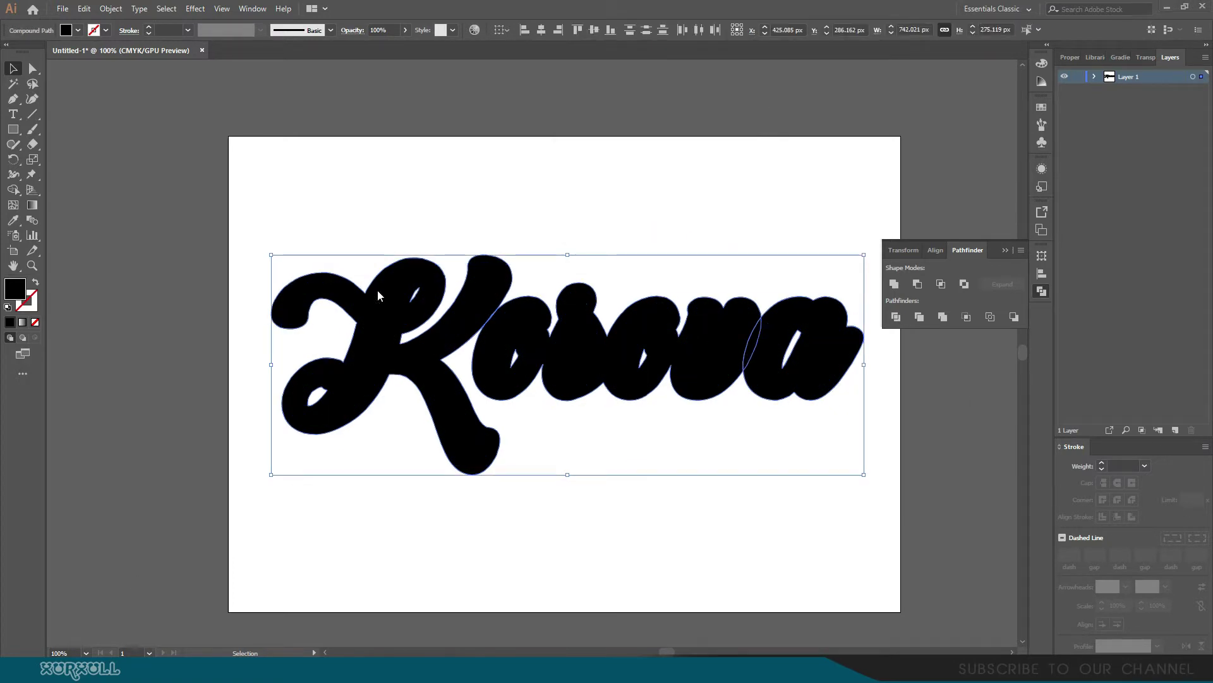
Step: Ungroup the original lettering and its offset outline so the shapes can be selected separately
{"action": "left_click", "coordinate": [753, 483]}
{"action": "left_click", "coordinate": [727, 347]}
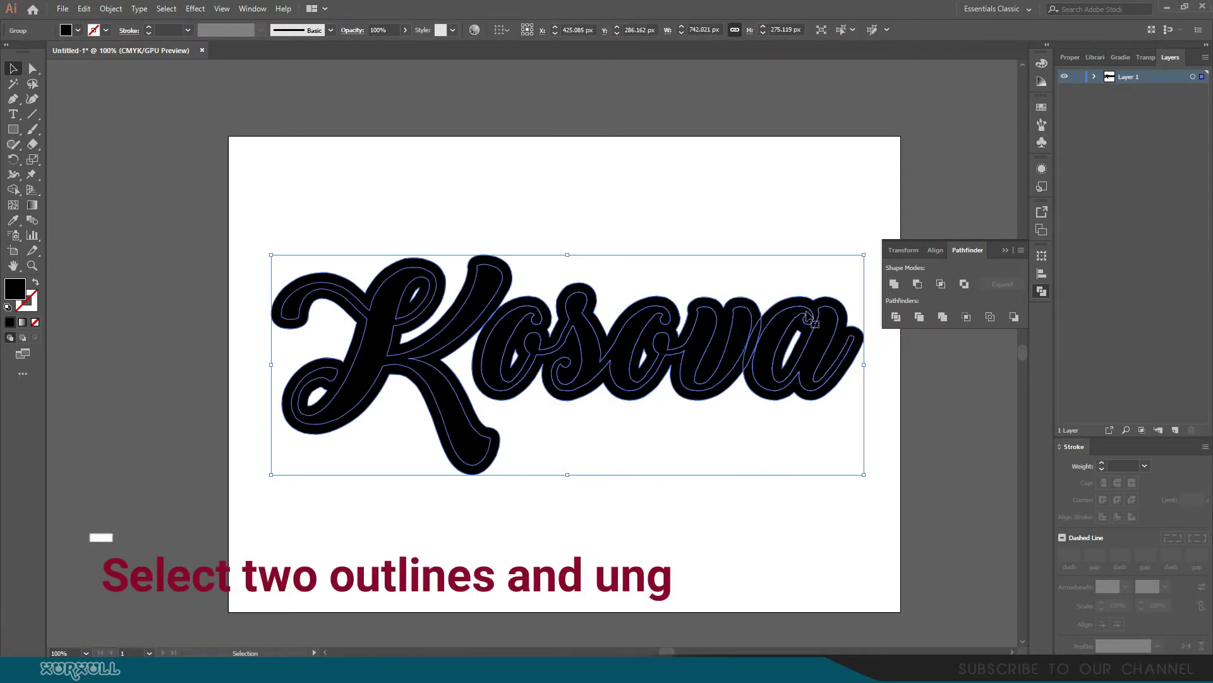
{"action": "left_click", "coordinate": [800, 245]}
{"action": "left_click_drag", "start_coordinate": [821, 237], "coordinate": [471, 417]}
{"action": "right_click", "coordinate": [499, 307]}
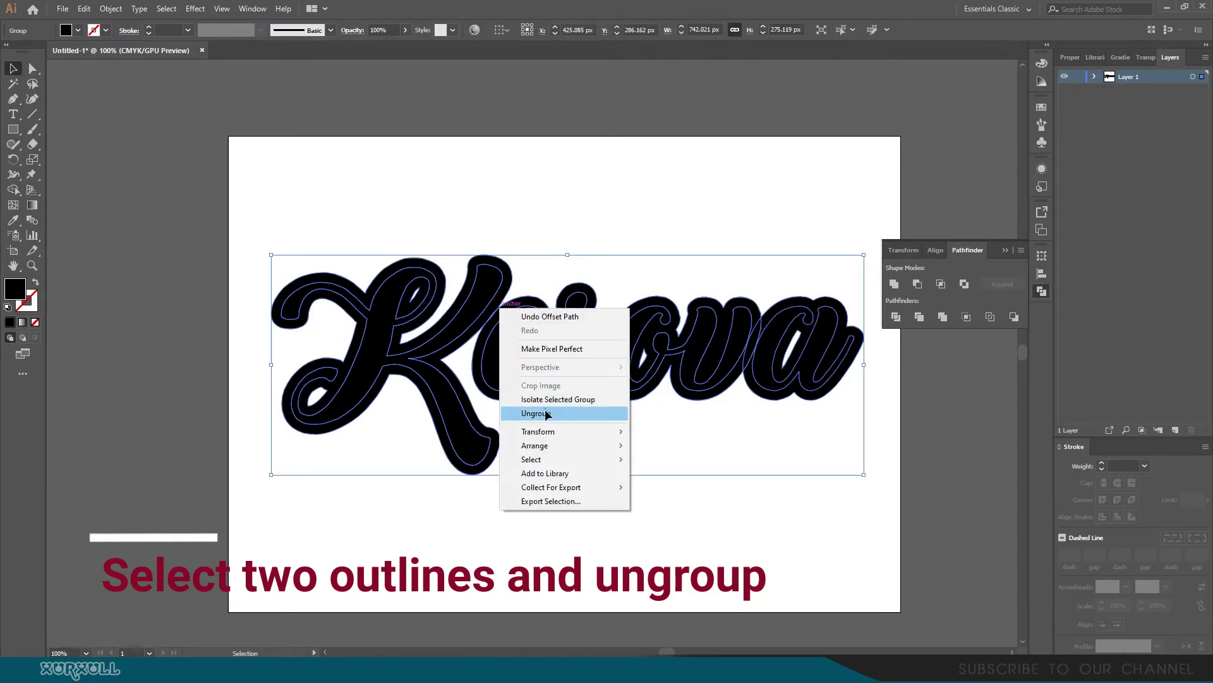
{"action": "left_click", "coordinate": [543, 412]}
{"action": "left_click", "coordinate": [694, 557]}
{"action": "left_click_drag", "start_coordinate": [577, 324], "coordinate": [605, 401]}
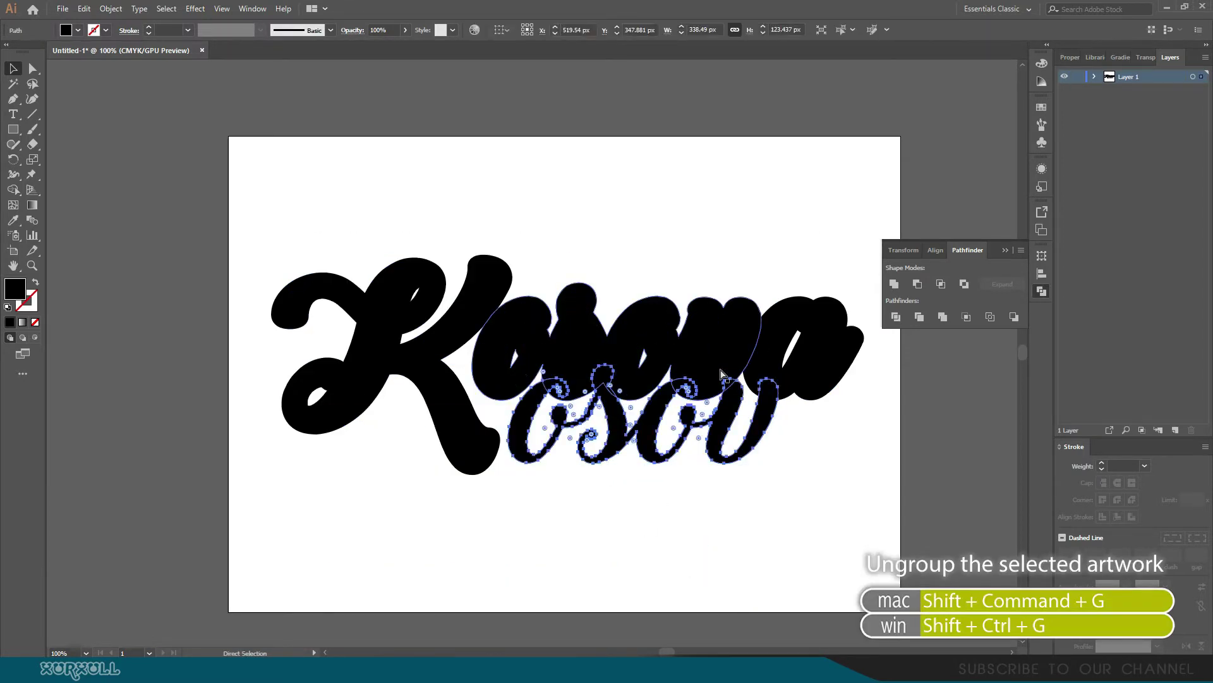
{"action": "key", "text": "ctrl+z"}
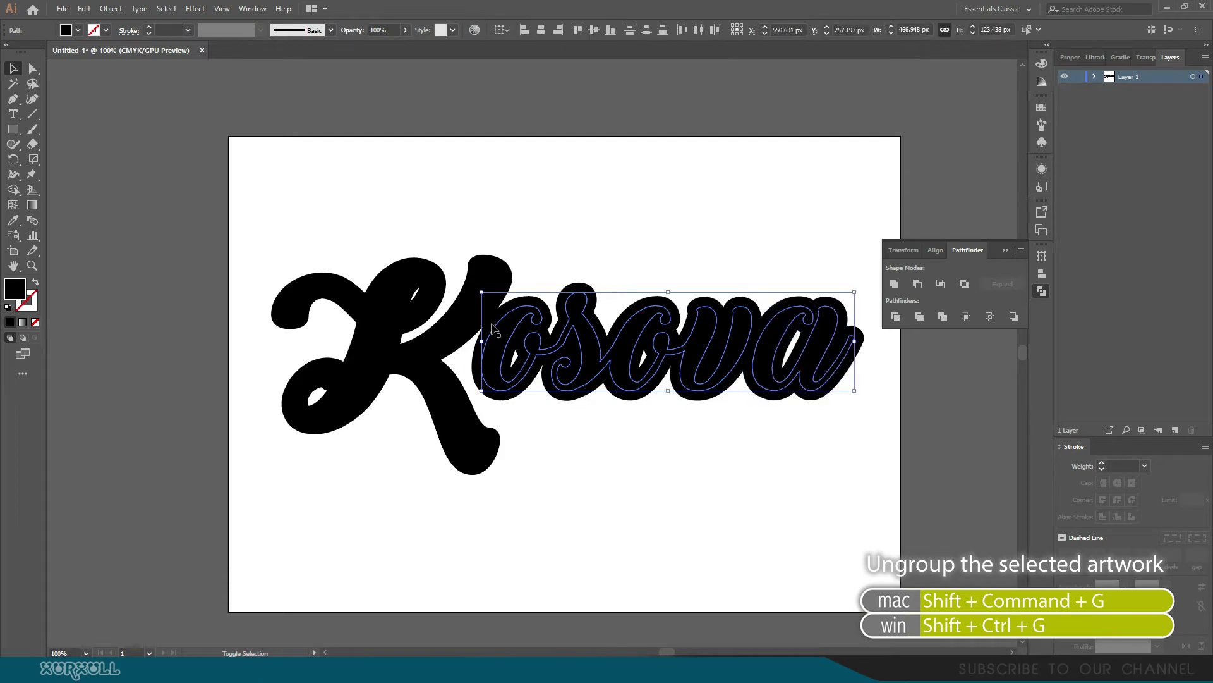
Step: Fill all inner "Kosova" letter shapes with white and unite them into one shape
{"action": "left_click", "coordinate": [462, 322], "text": "shift"}
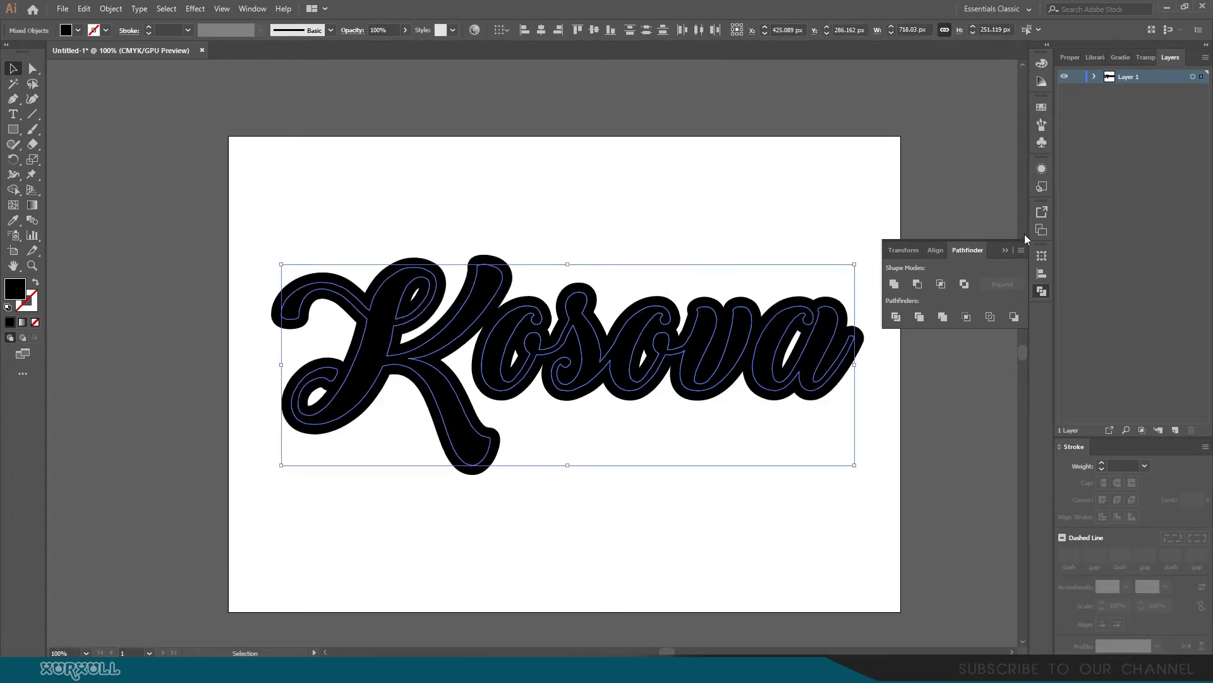
{"action": "double_click", "coordinate": [16, 288]}
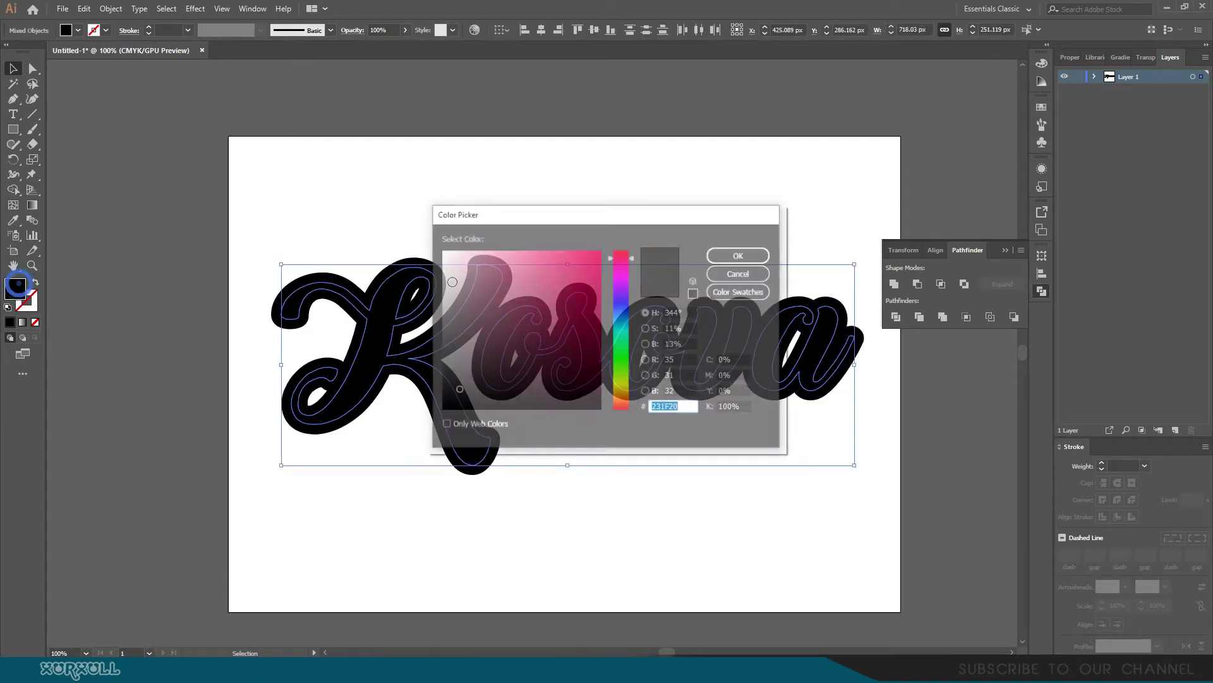
{"action": "left_click", "coordinate": [442, 252]}
{"action": "left_click", "coordinate": [740, 256]}
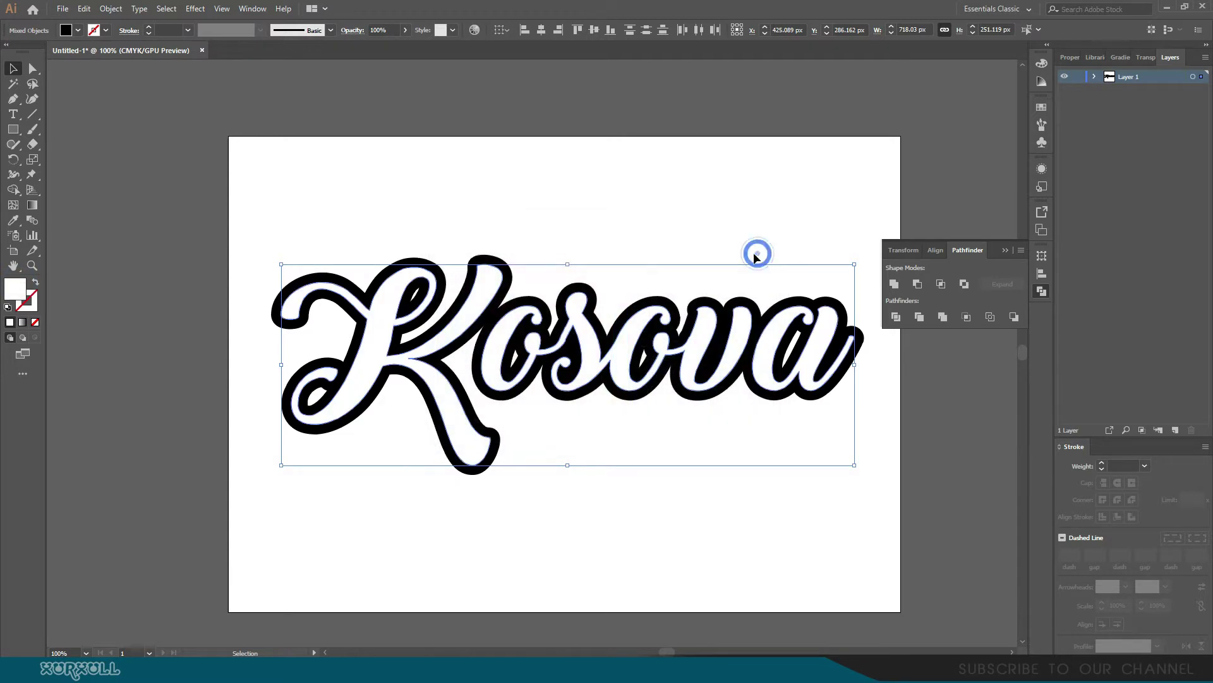
{"action": "left_click", "coordinate": [895, 283]}
Step: Unite the overlapping black offset shapes behind the white lettering into a single shape
{"action": "left_click", "coordinate": [873, 498]}
{"action": "left_click_drag", "start_coordinate": [496, 256], "coordinate": [532, 190]}
{"action": "key", "text": "ctrl+z"}
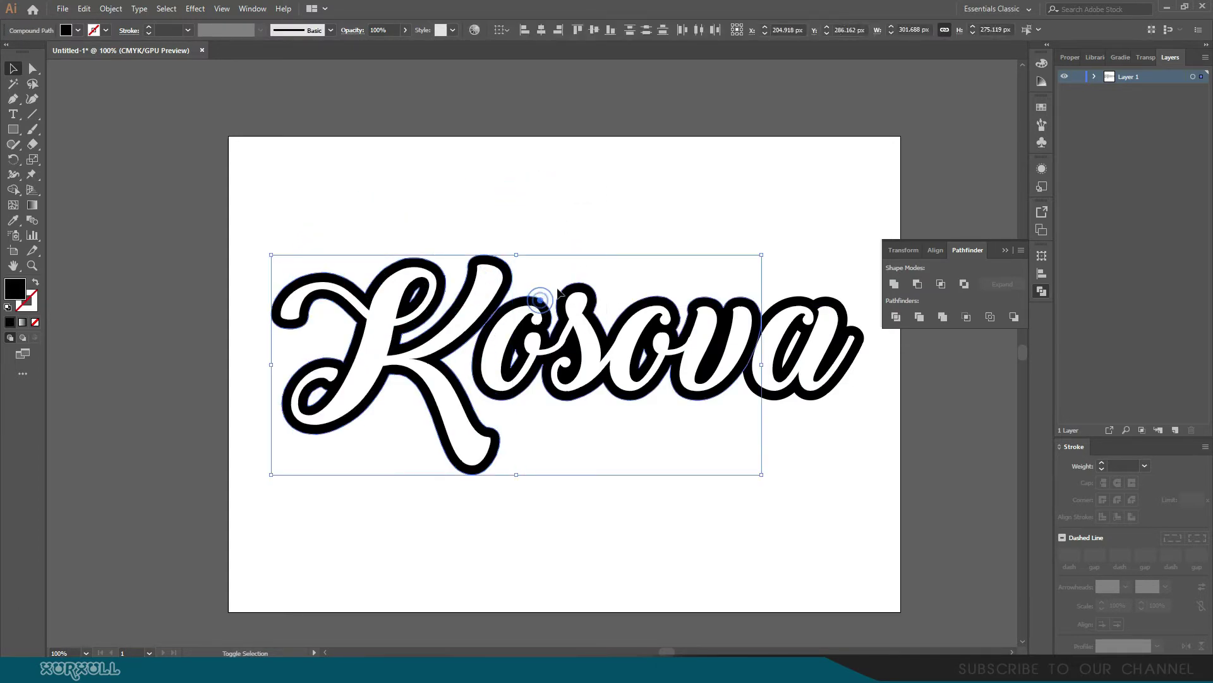
{"action": "left_click", "coordinate": [790, 298], "text": "shift"}
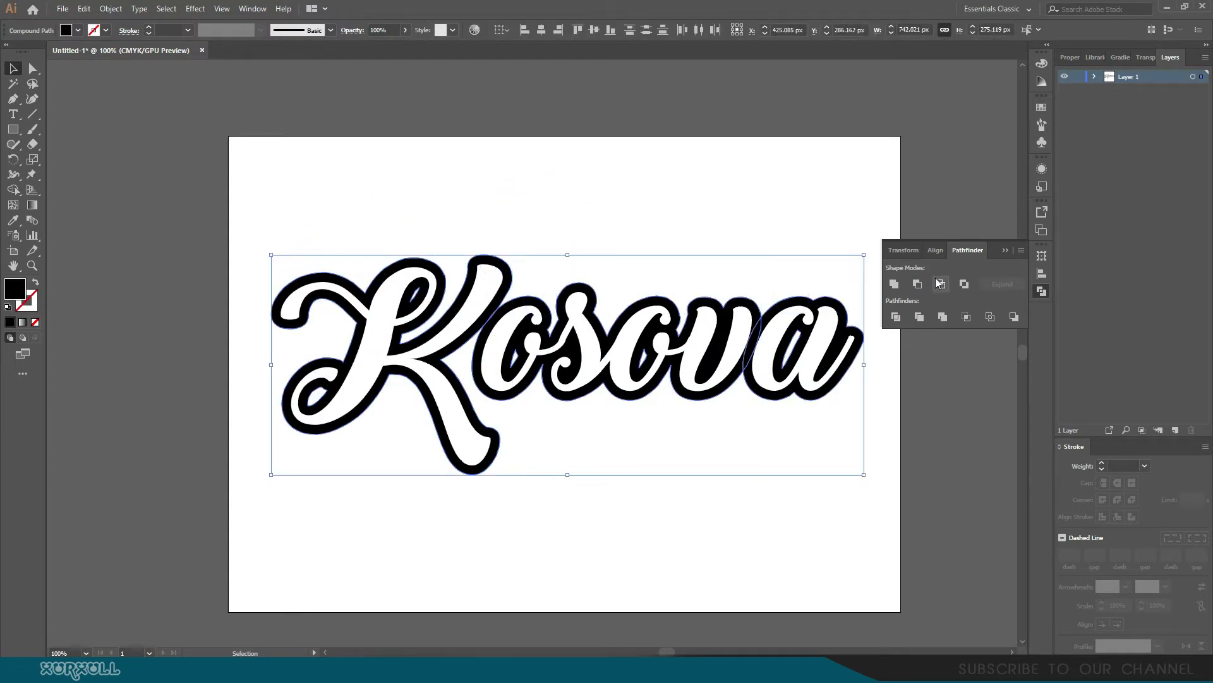
{"action": "left_click", "coordinate": [894, 284]}
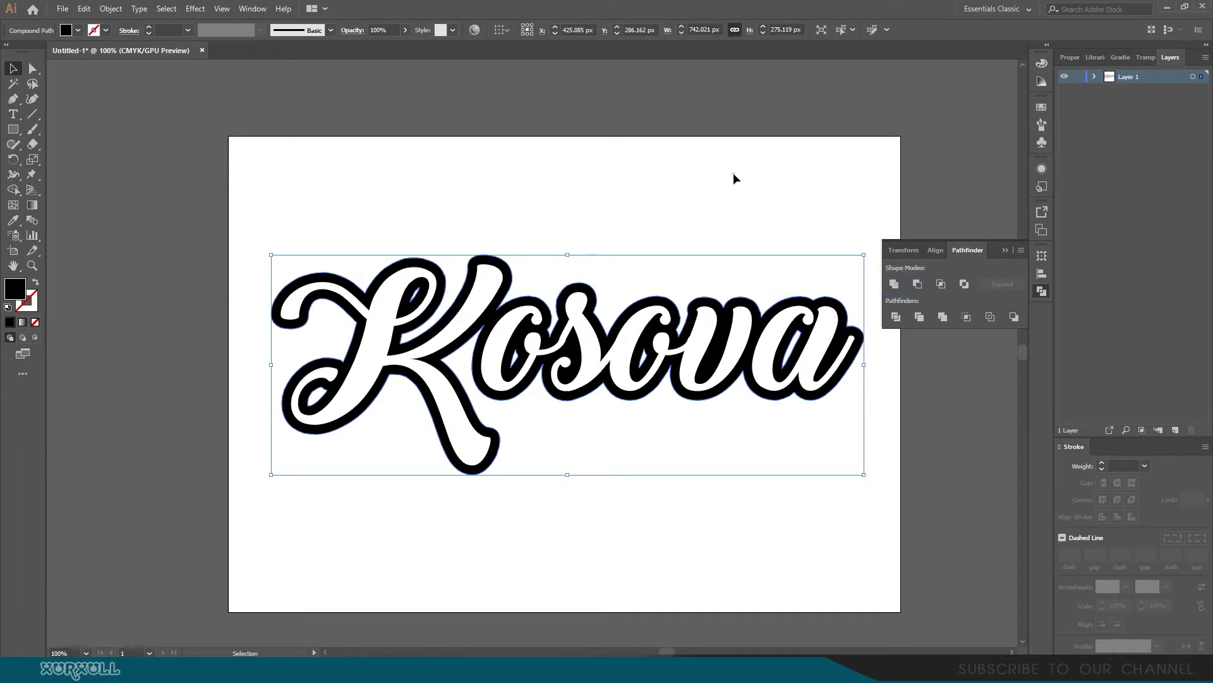
{"action": "left_click", "coordinate": [733, 175]}
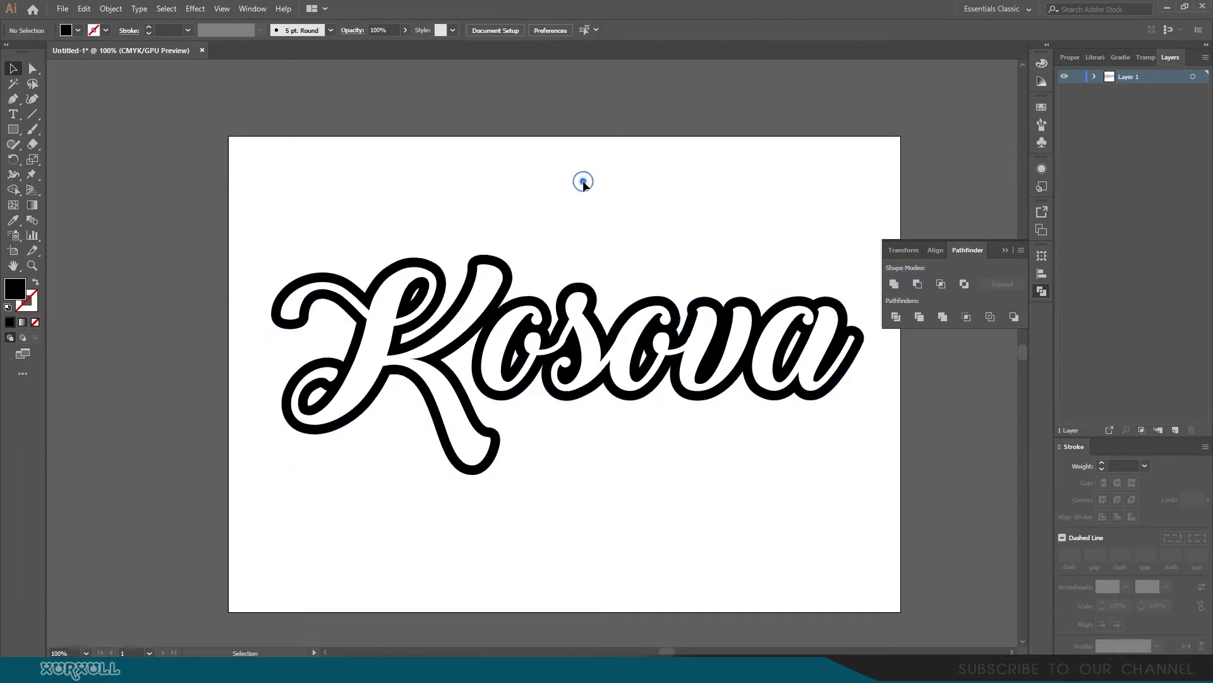
Step: Copy the black outline shape and paste the duplicate at the same position behind the white lettering
{"action": "left_click", "coordinate": [509, 278]}
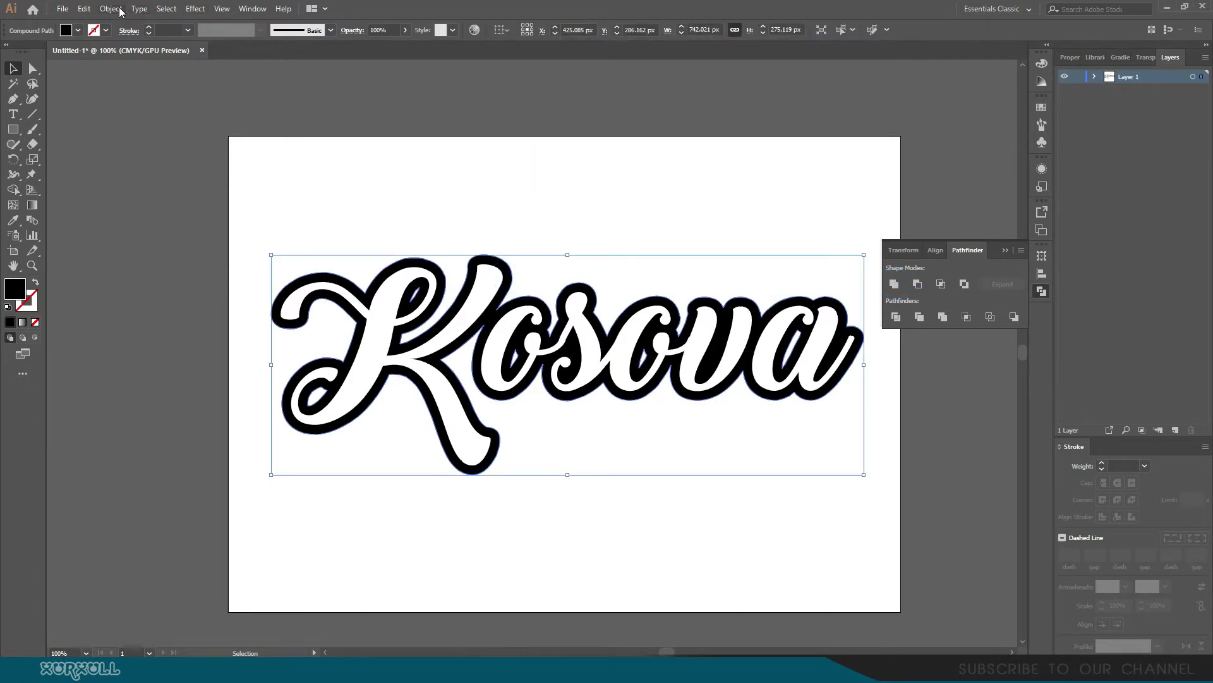
{"action": "left_click", "coordinate": [83, 8]}
{"action": "left_click", "coordinate": [115, 73]}
{"action": "left_click", "coordinate": [83, 9]}
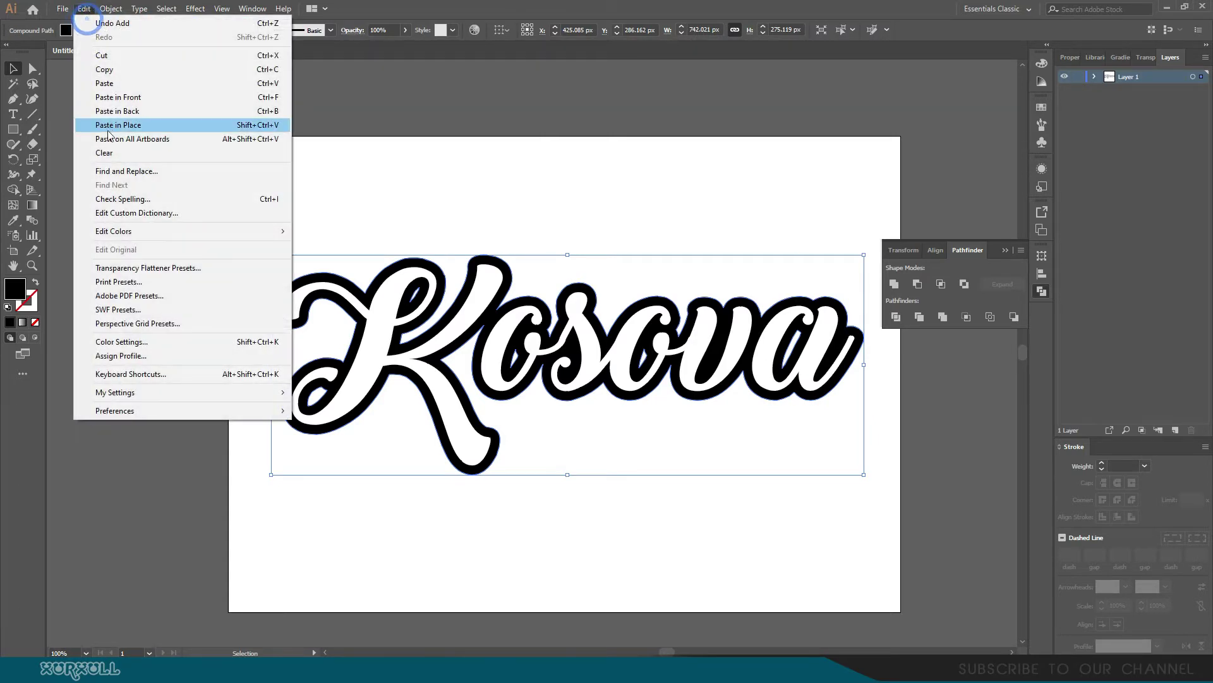
{"action": "left_click", "coordinate": [115, 125]}
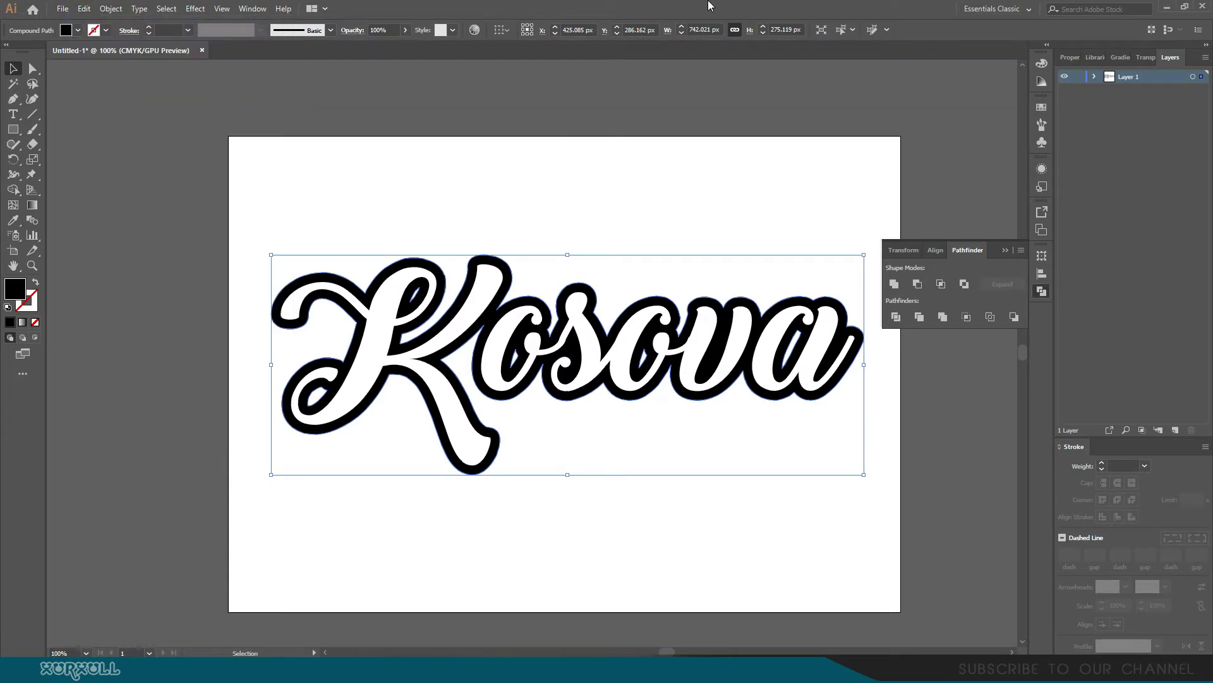
Step: Shift the duplicated black shape 20 px to the right and 10 px down
{"action": "key", "text": "shift+Down"}
{"action": "key", "text": "shift+Down"}
{"action": "key", "text": "shift+Down"}
{"action": "key", "text": "shift+Down"}
{"action": "key", "text": "shift+Right"}
{"action": "key", "text": "shift+Right"}
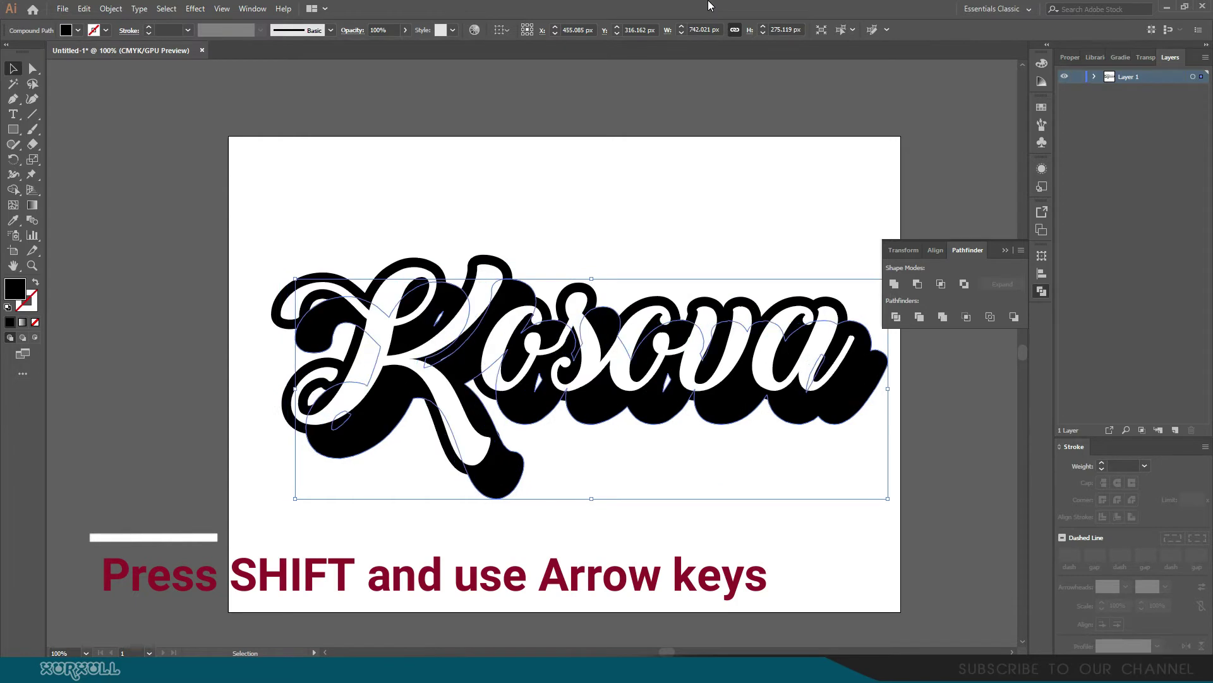
{"action": "key", "text": "shift+Up"}
{"action": "key", "text": "shift+Up"}
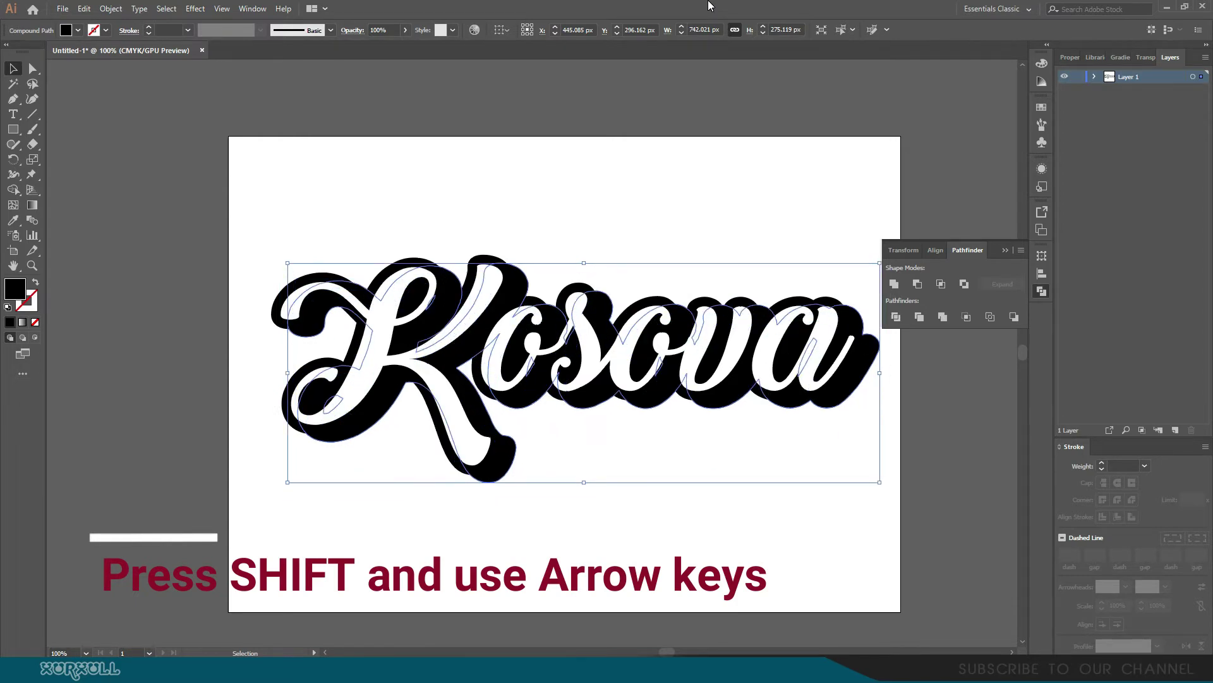
{"action": "left_click", "coordinate": [936, 177]}
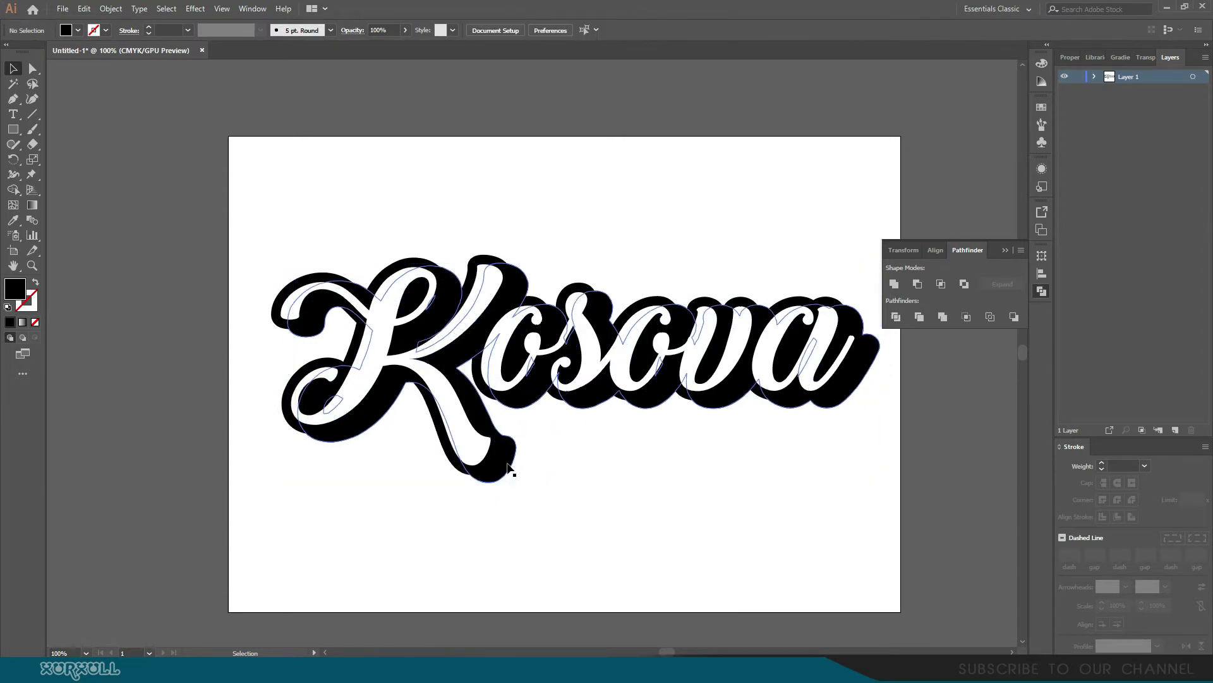
Step: Make a blend between the shifted black copy and the original black outline
{"action": "left_click", "coordinate": [512, 454]}
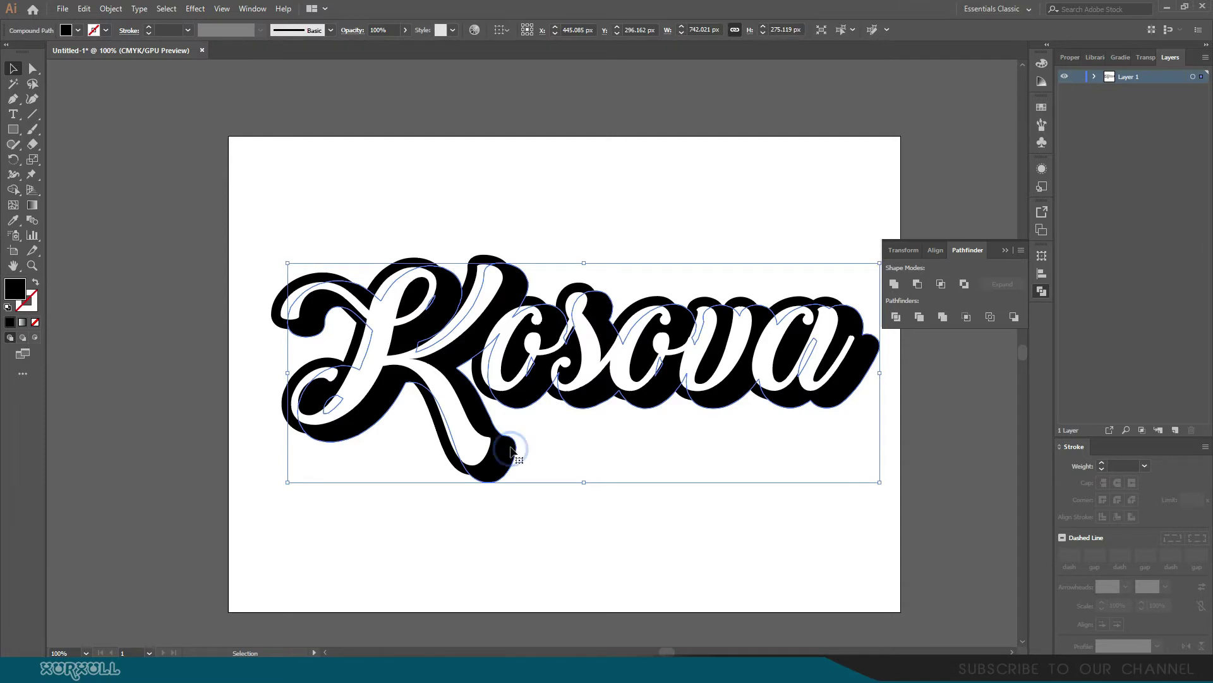
{"action": "left_click", "coordinate": [397, 266], "text": "shift"}
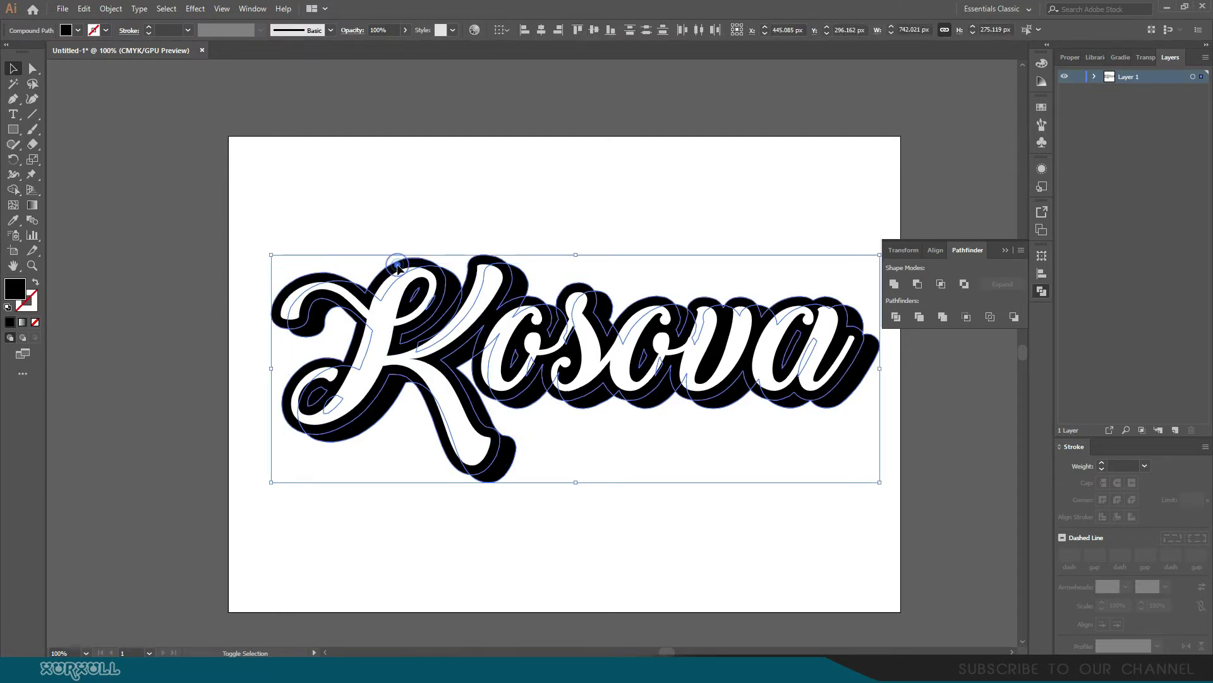
{"action": "left_click", "coordinate": [118, 13]}
{"action": "mouse_move", "coordinate": [134, 311]}
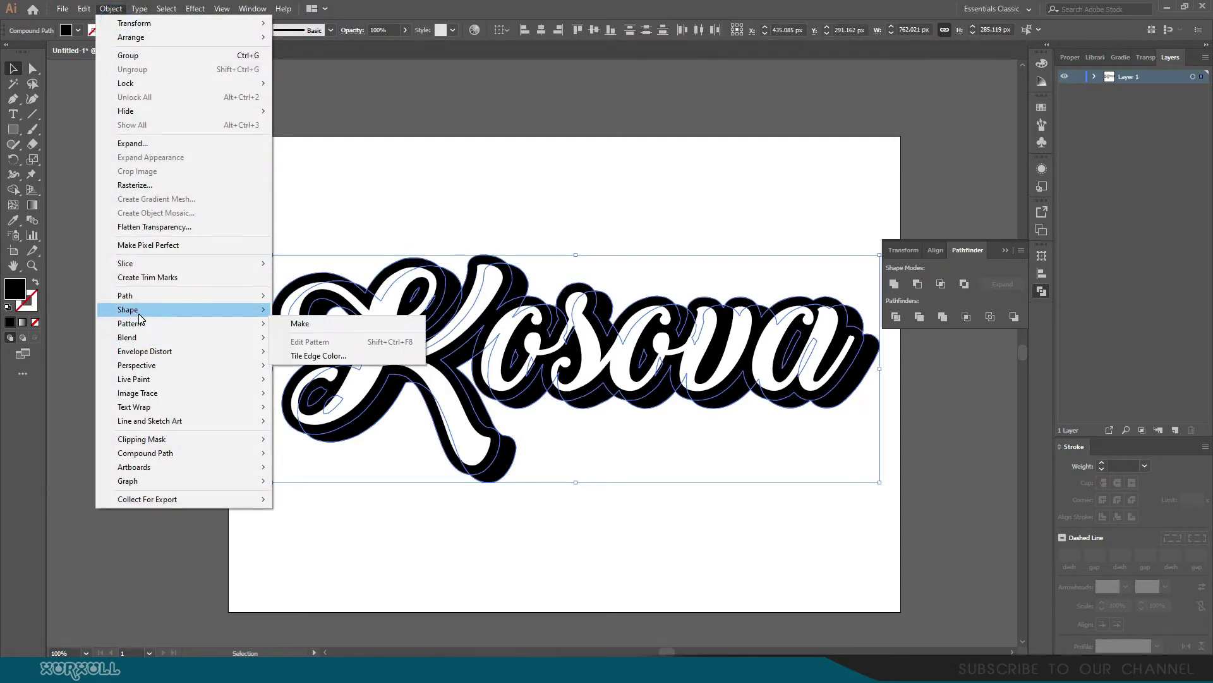
{"action": "mouse_move", "coordinate": [136, 337]}
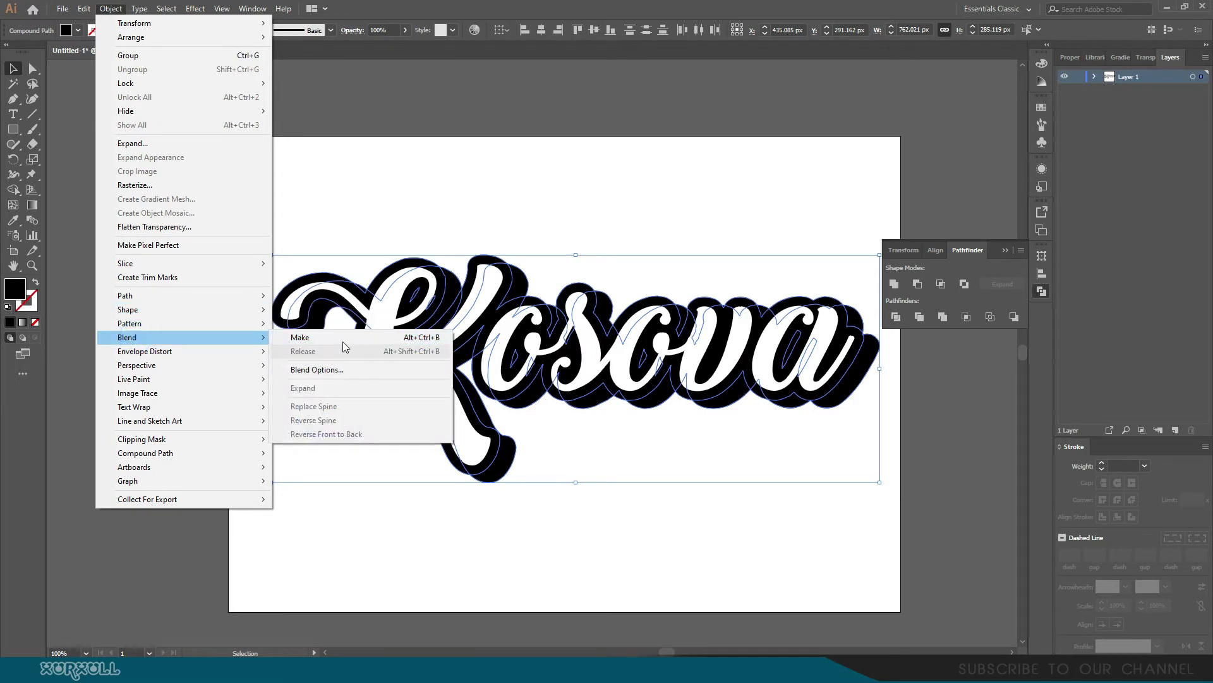
{"action": "left_click", "coordinate": [345, 340]}
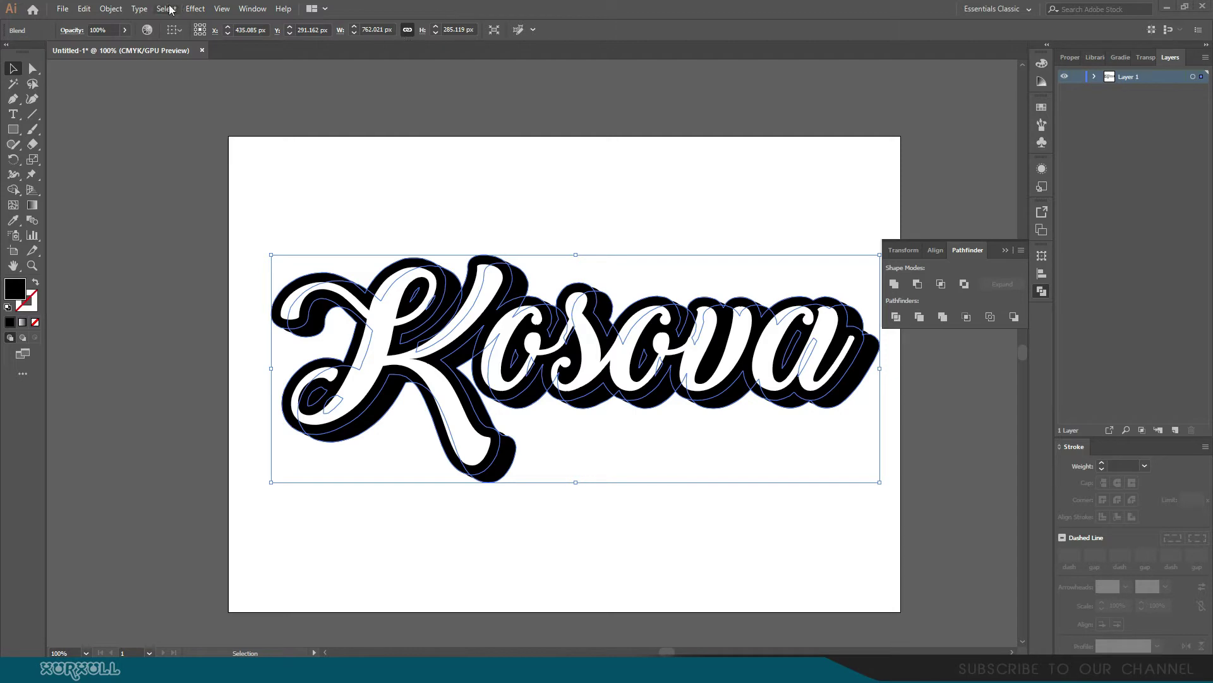
Step: Set the blend's spacing to Specified Steps with 80 steps
{"action": "left_click", "coordinate": [109, 10]}
{"action": "mouse_move", "coordinate": [151, 337]}
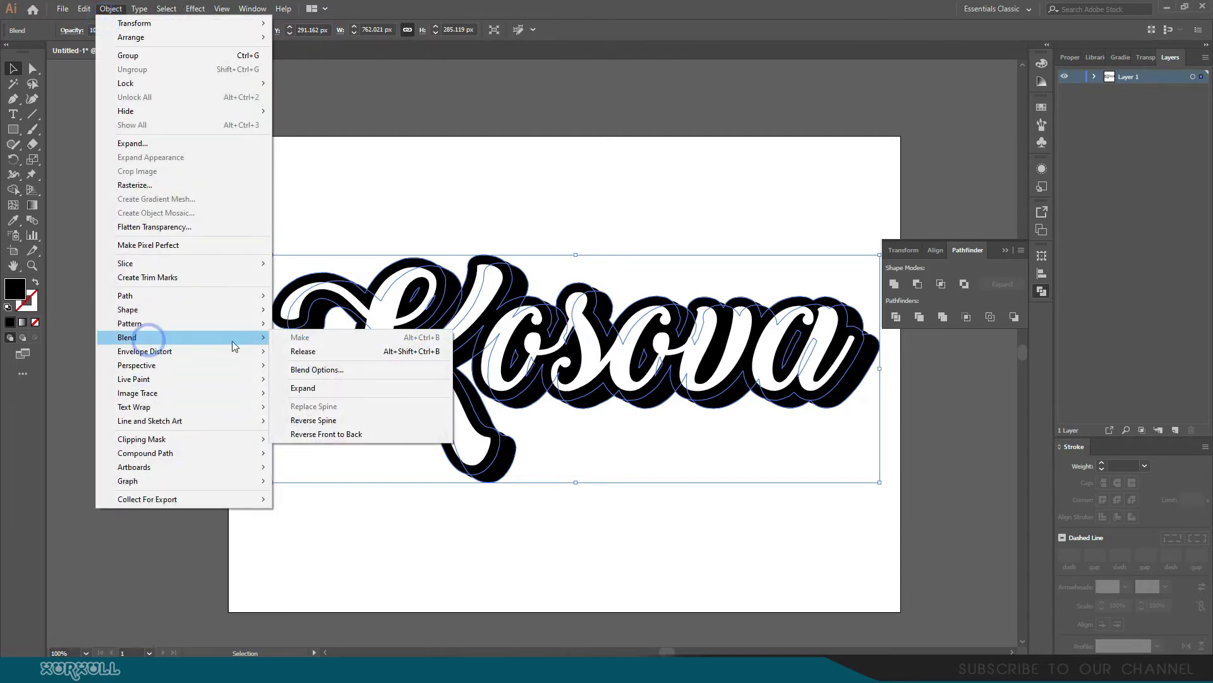
{"action": "left_click", "coordinate": [317, 370]}
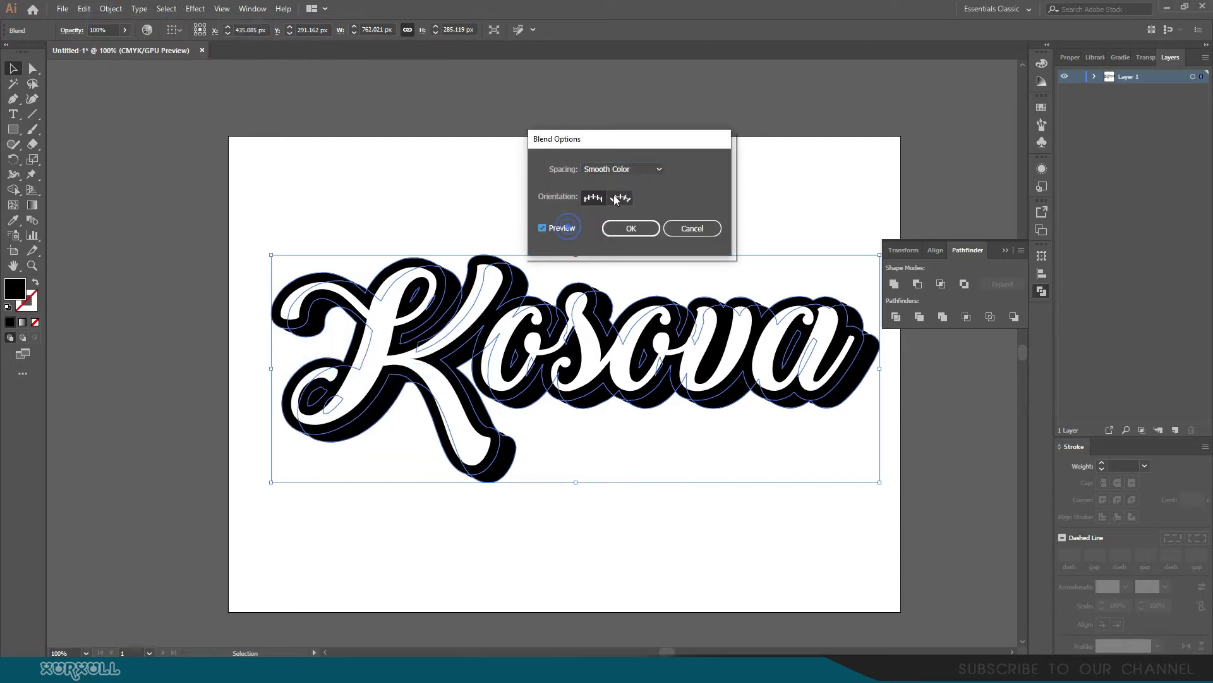
{"action": "left_click", "coordinate": [626, 172]}
{"action": "left_click", "coordinate": [620, 196]}
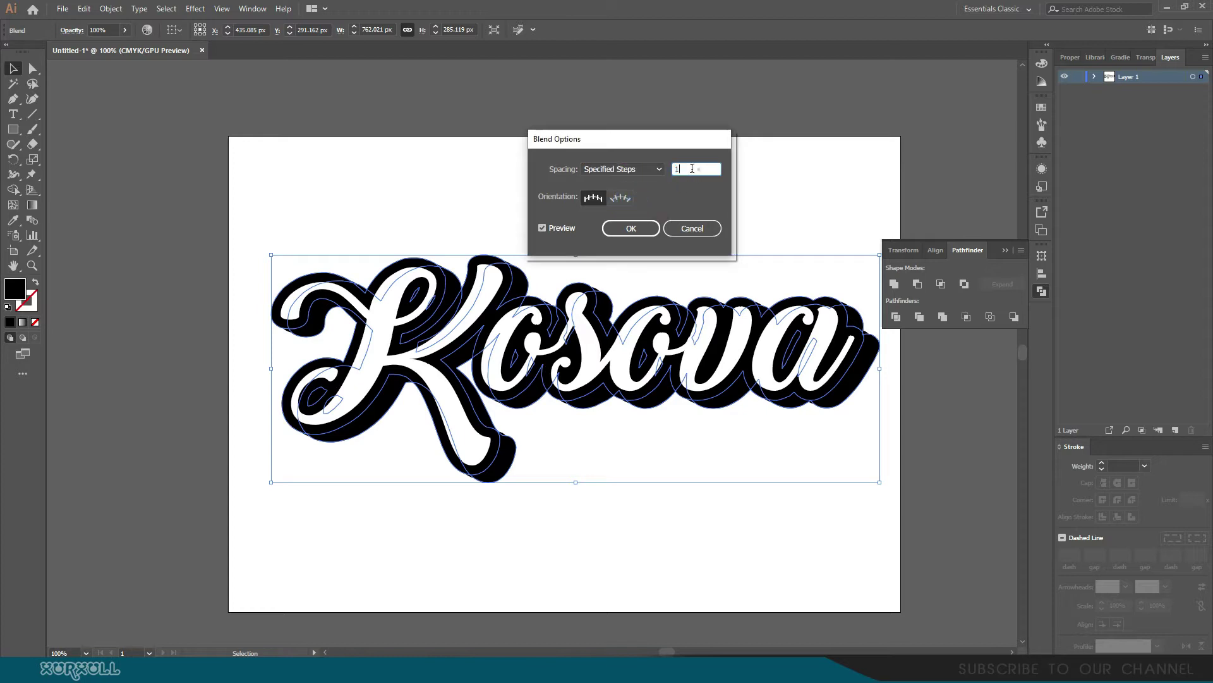
{"action": "type", "text": "80"}
{"action": "left_click", "coordinate": [629, 228]}
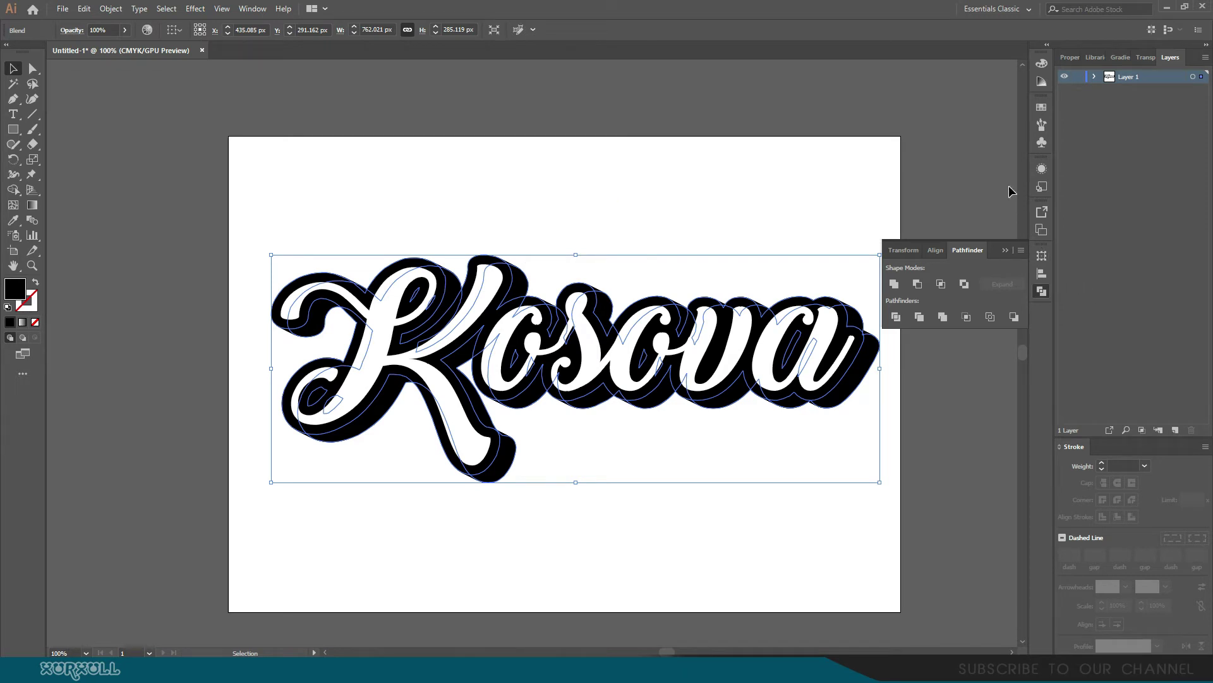
Step: Expand the black blend with Object and Fill on, and unite the resulting shapes into one solid extrusion shape
{"action": "left_click", "coordinate": [112, 8]}
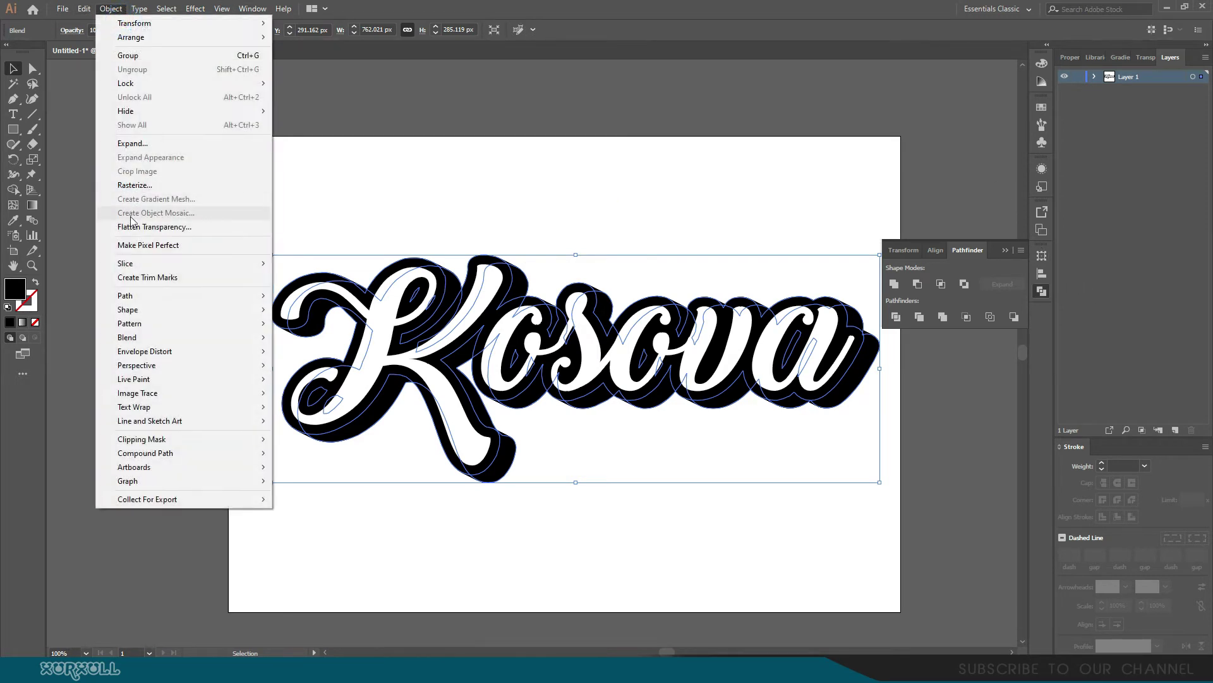
{"action": "left_click", "coordinate": [133, 143]}
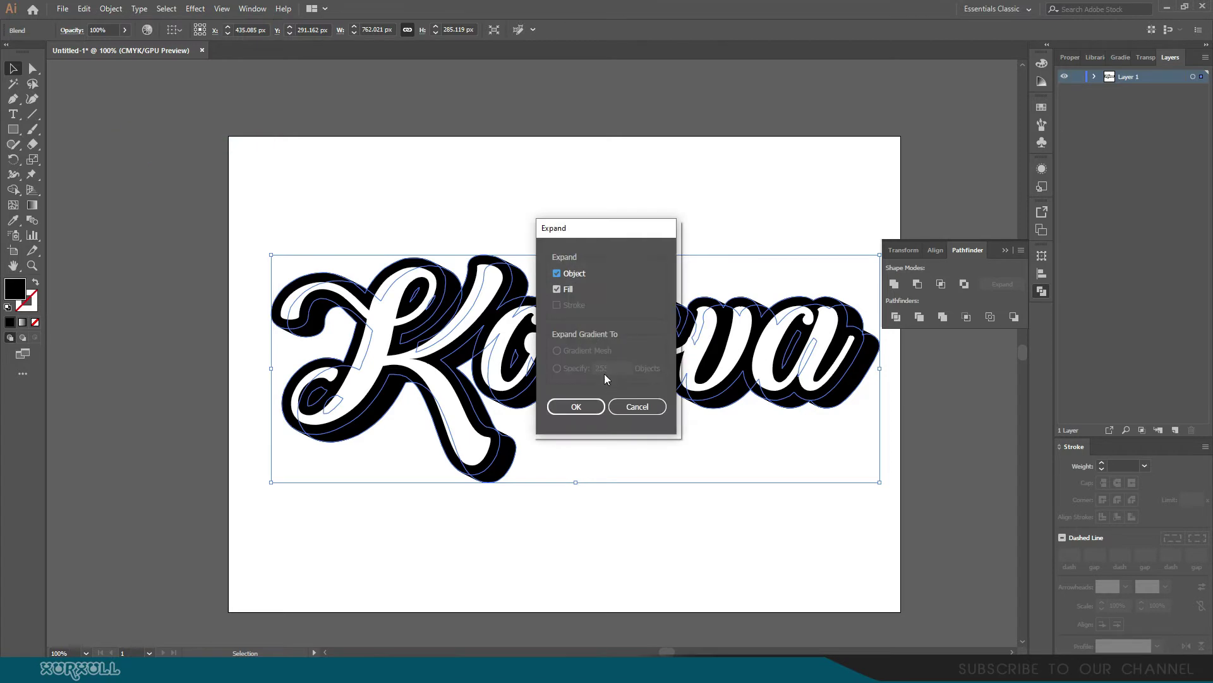
{"action": "left_click", "coordinate": [568, 404]}
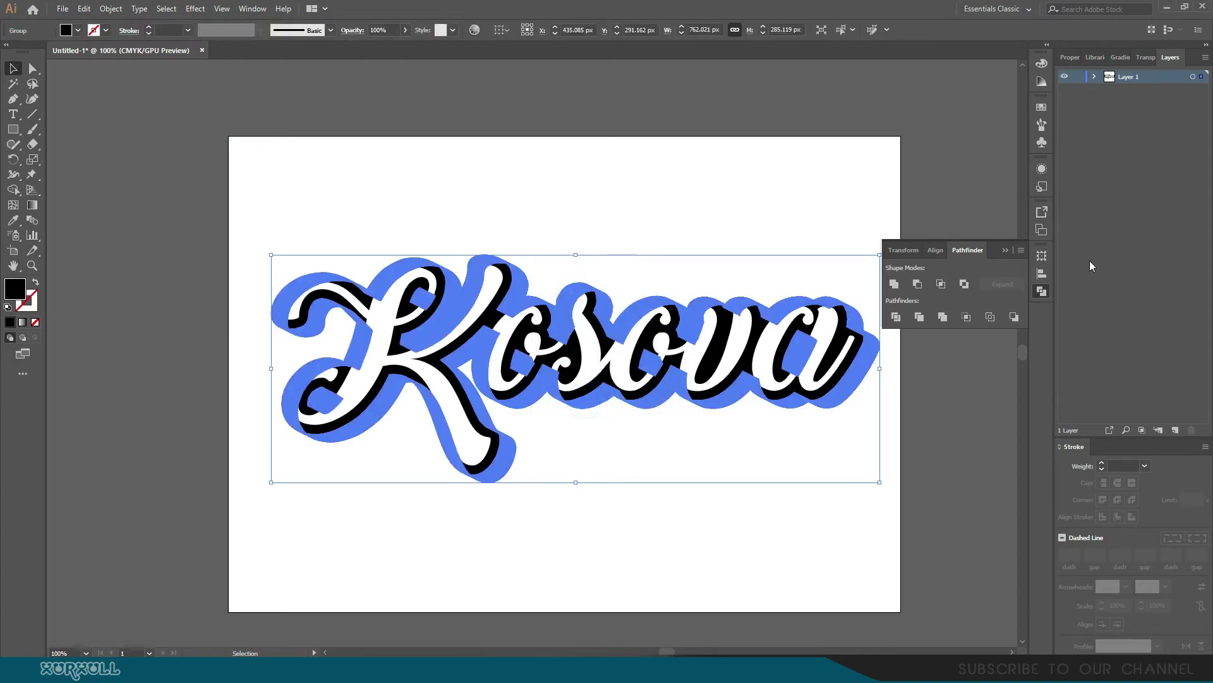
{"action": "left_click", "coordinate": [895, 285]}
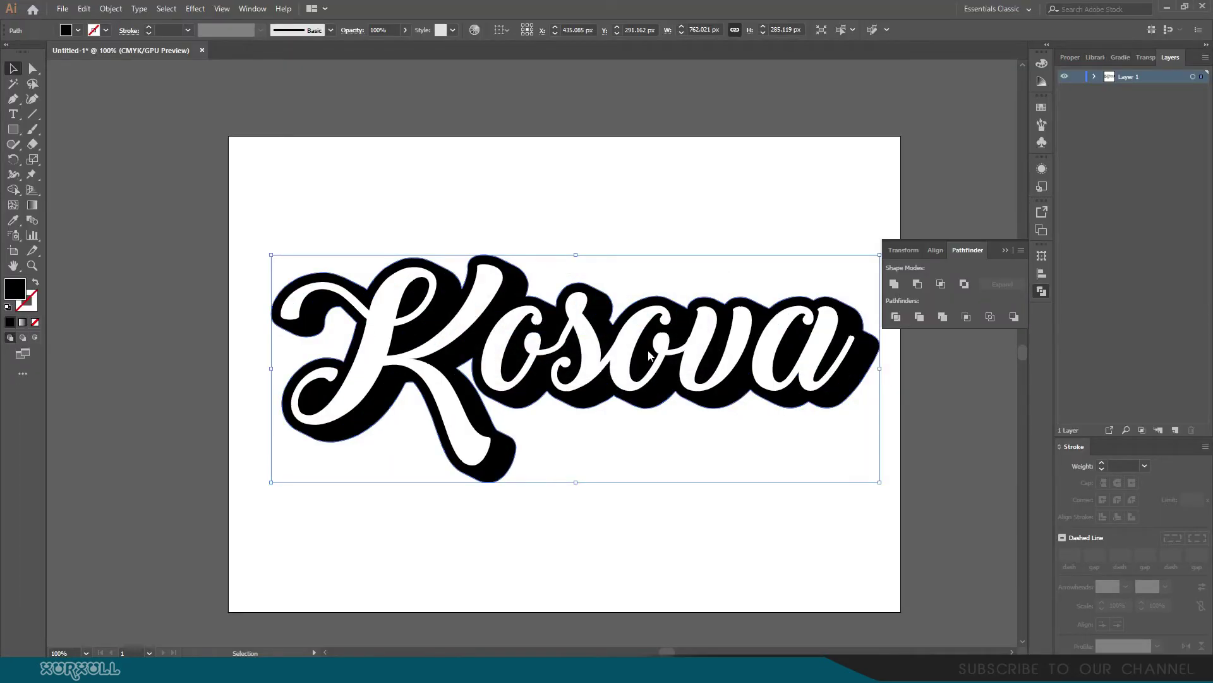
{"action": "left_click", "coordinate": [660, 191]}
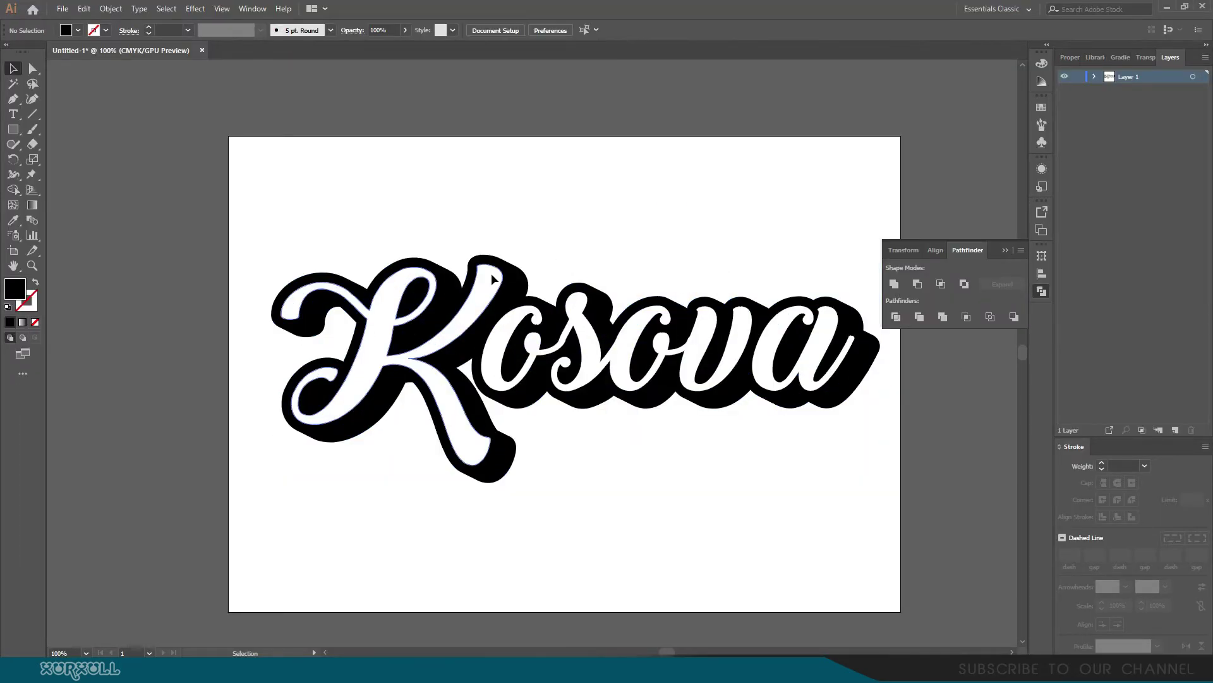
Step: Copy the white Kosova lettering and paste the duplicate at the same position behind it
{"action": "left_click_drag", "start_coordinate": [491, 273], "coordinate": [344, 262]}
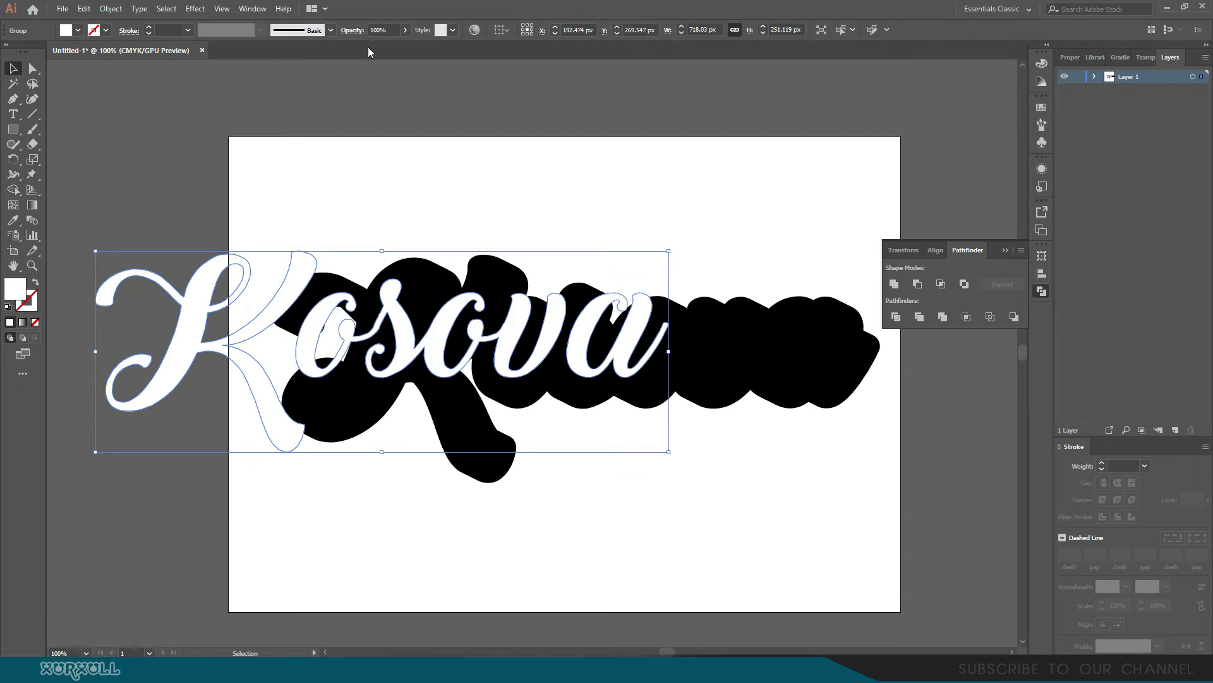
{"action": "key", "text": "ctrl+z"}
{"action": "left_click", "coordinate": [83, 9]}
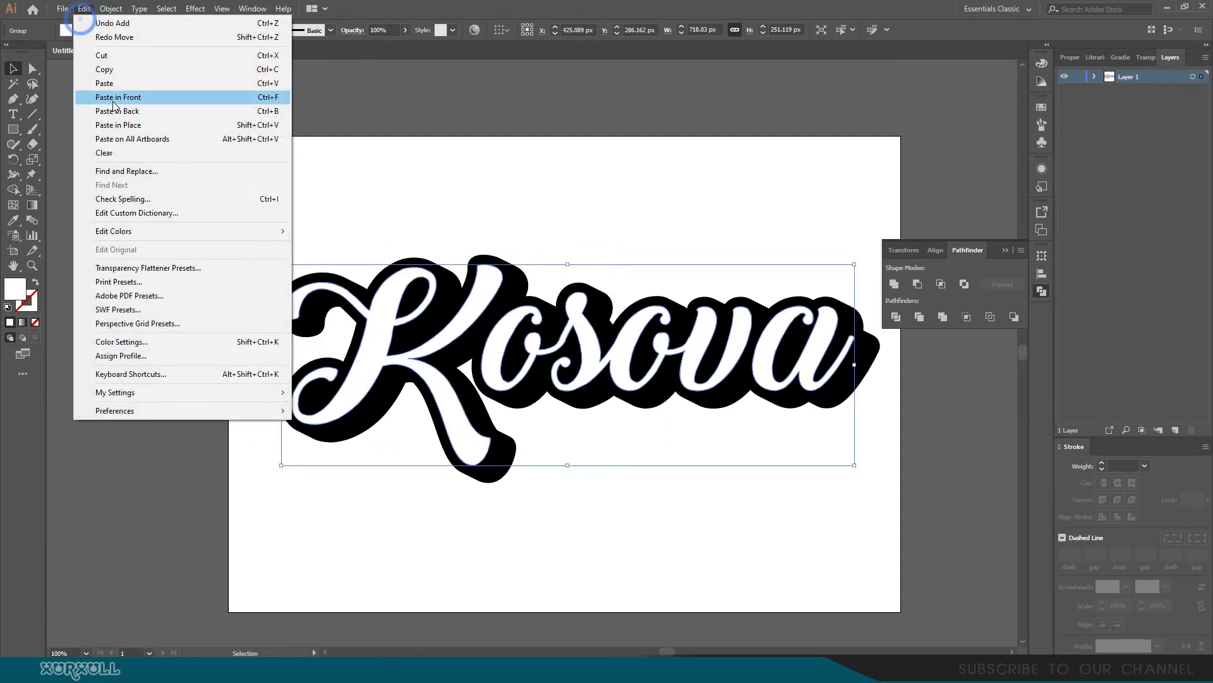
{"action": "left_click", "coordinate": [112, 69]}
{"action": "left_click", "coordinate": [84, 9]}
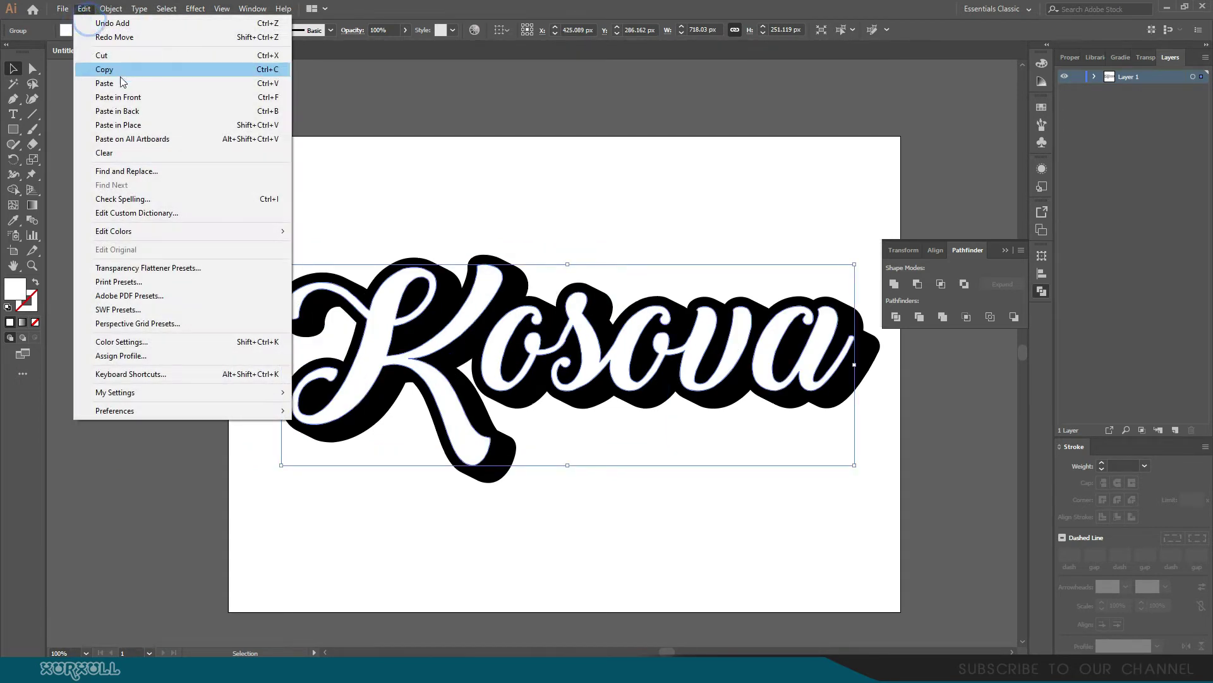
{"action": "left_click", "coordinate": [123, 111]}
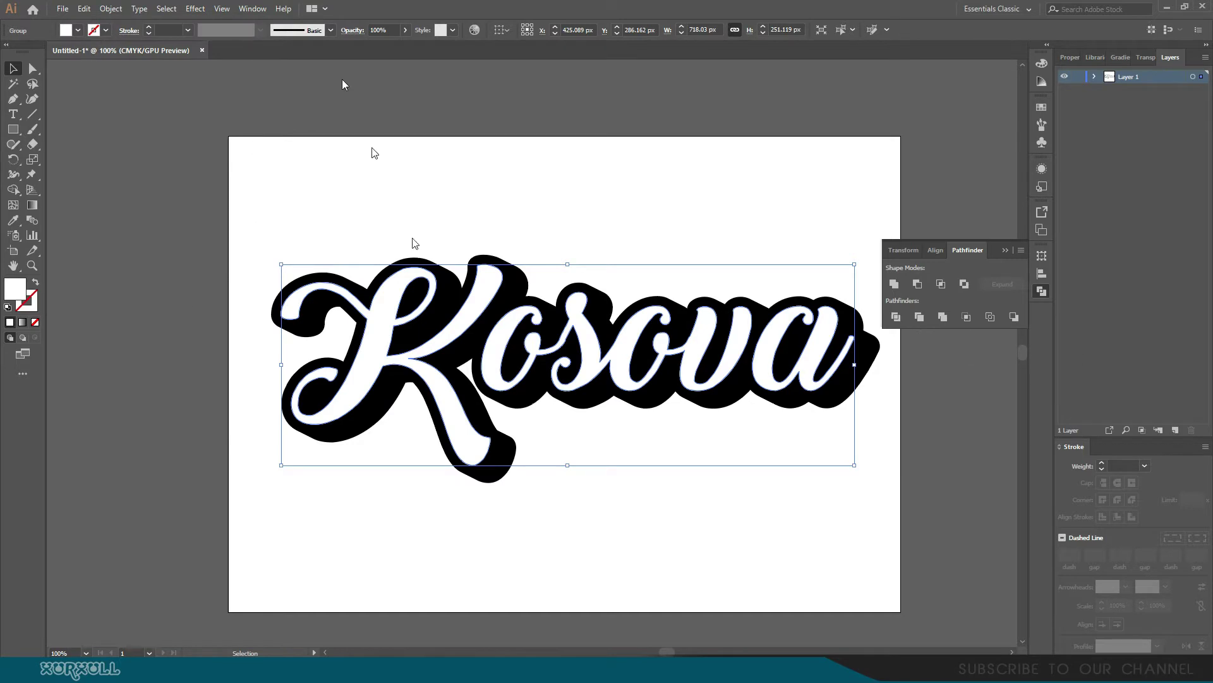
Step: Shift the duplicated white lettering 20 px to the right and 20 px down
{"action": "left_click", "coordinate": [714, 5]}
{"action": "key", "text": "shift+Down"}
{"action": "key", "text": "shift+Down"}
{"action": "key", "text": "shift+Right"}
{"action": "key", "text": "shift+Right"}
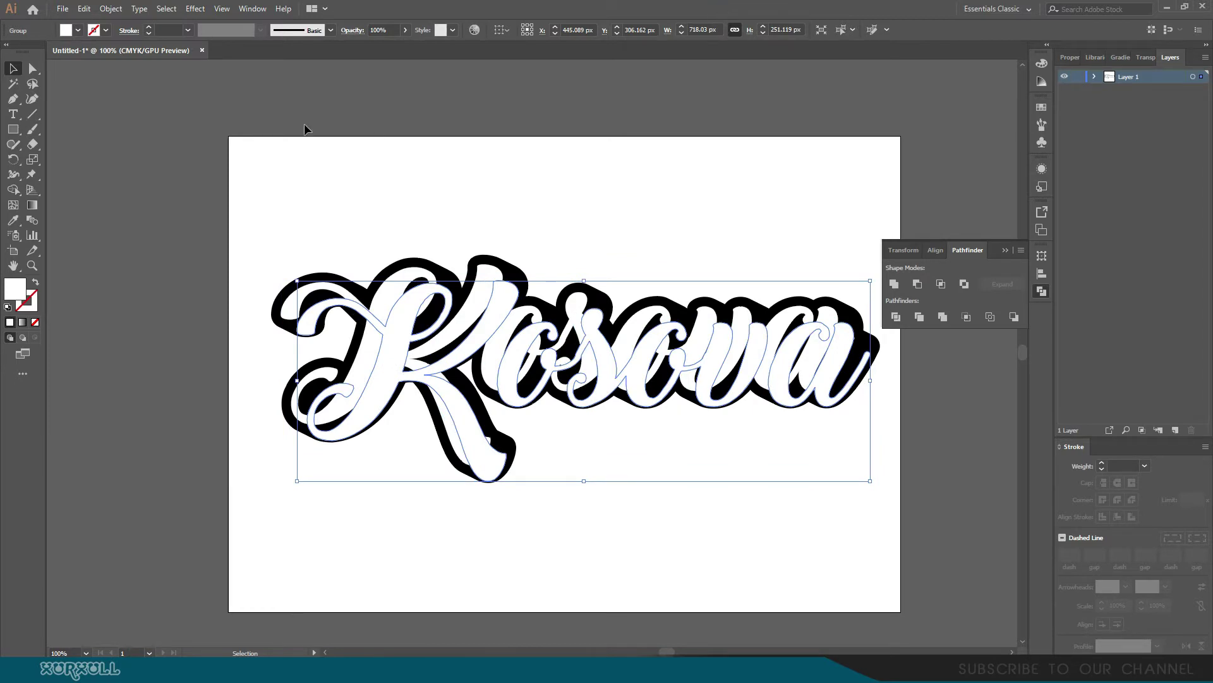
Step: Change the shifted lettering duplicate's fill to a crimson red
{"action": "double_click", "coordinate": [19, 293]}
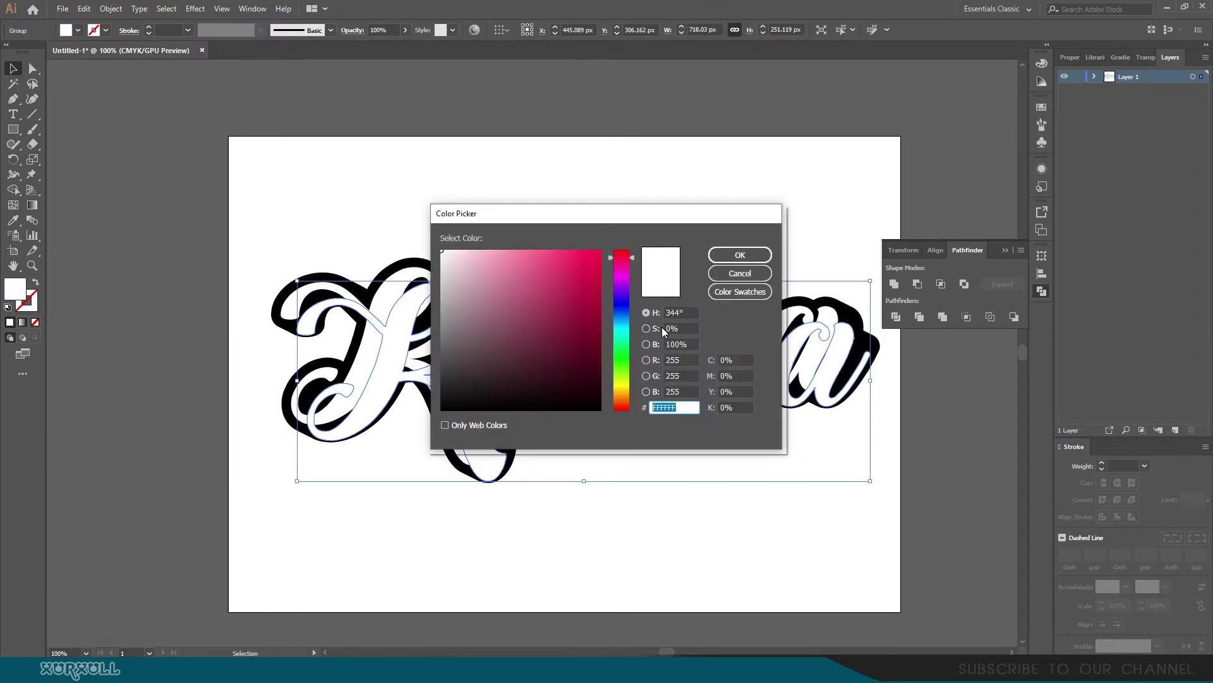
{"action": "mouse_move", "coordinate": [594, 258]}
{"action": "left_mouse_down"}
{"action": "mouse_move", "coordinate": [553, 290]}
{"action": "mouse_move", "coordinate": [582, 283]}
{"action": "left_mouse_up"}
{"action": "left_click", "coordinate": [752, 260]}
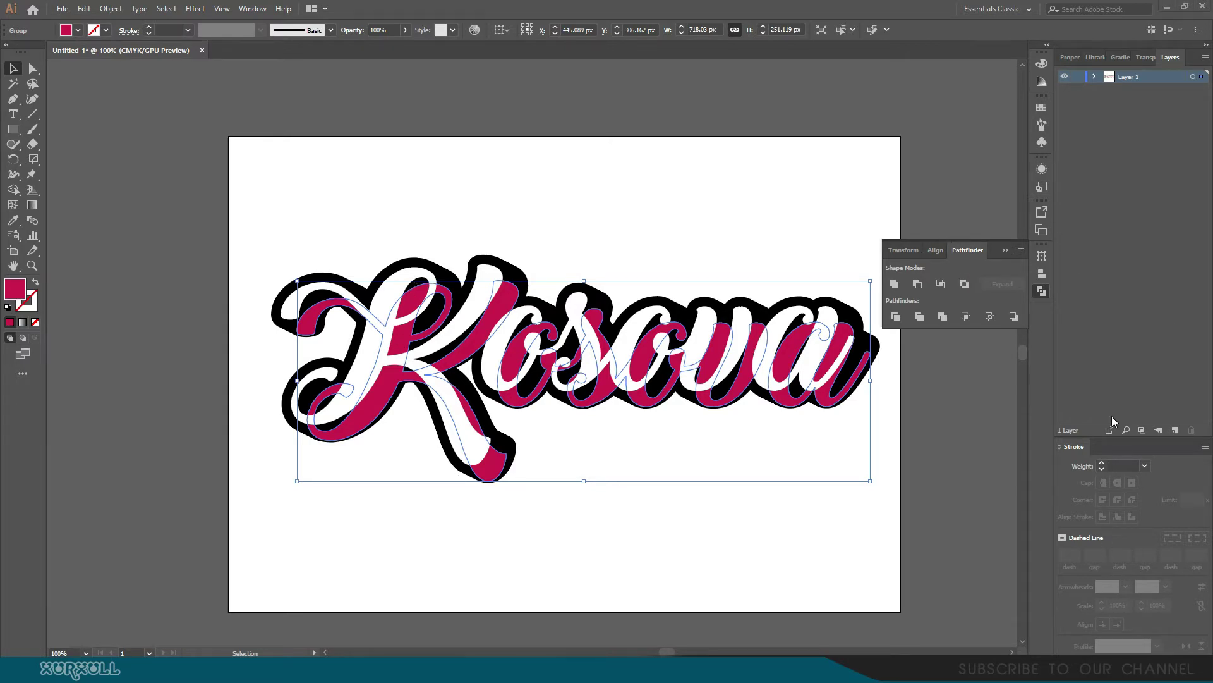
{"action": "key", "text": "ctrl+c"}
Step: Give the crimson lettering a 1 pt black stroke with round joins, aligned to the inside
{"action": "left_click", "coordinate": [1102, 463]}
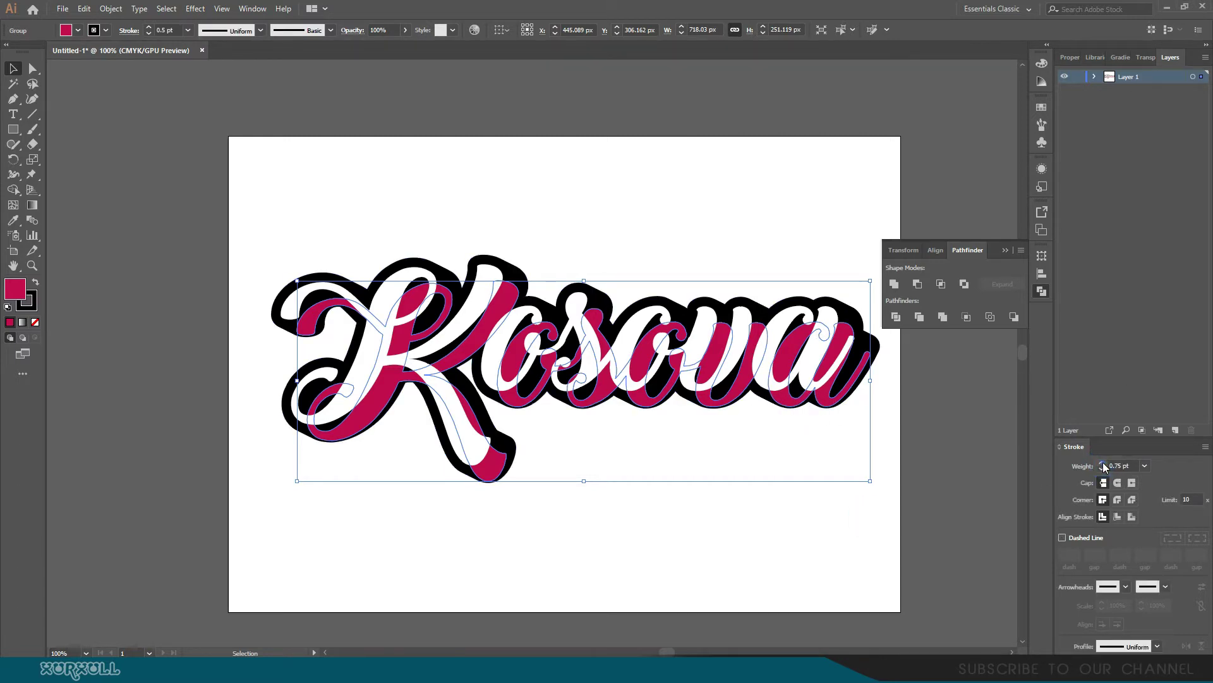
{"action": "left_click", "coordinate": [1102, 465]}
{"action": "left_click", "coordinate": [1102, 468]}
{"action": "left_click_drag", "start_coordinate": [1122, 467], "coordinate": [1074, 467]}
{"action": "left_click", "coordinate": [1119, 499]}
{"action": "left_click", "coordinate": [1116, 516]}
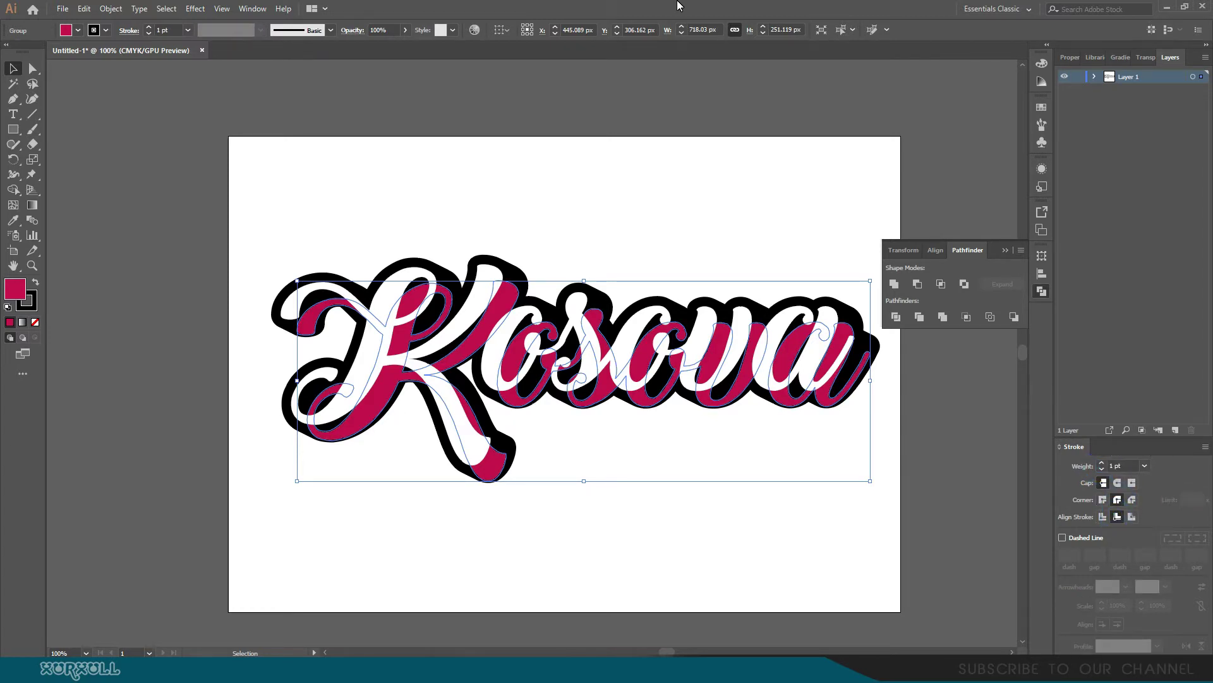
Step: Shift the crimson lettering 10 px to the left and 20 px up, closer to the white letters
{"action": "key", "text": "shift+Up"}
{"action": "key", "text": "shift+Left"}
{"action": "key", "text": "shift+Up"}
{"action": "key", "text": "shift+Left"}
{"action": "key", "text": "shift+Up"}
{"action": "key", "text": "shift+Left"}
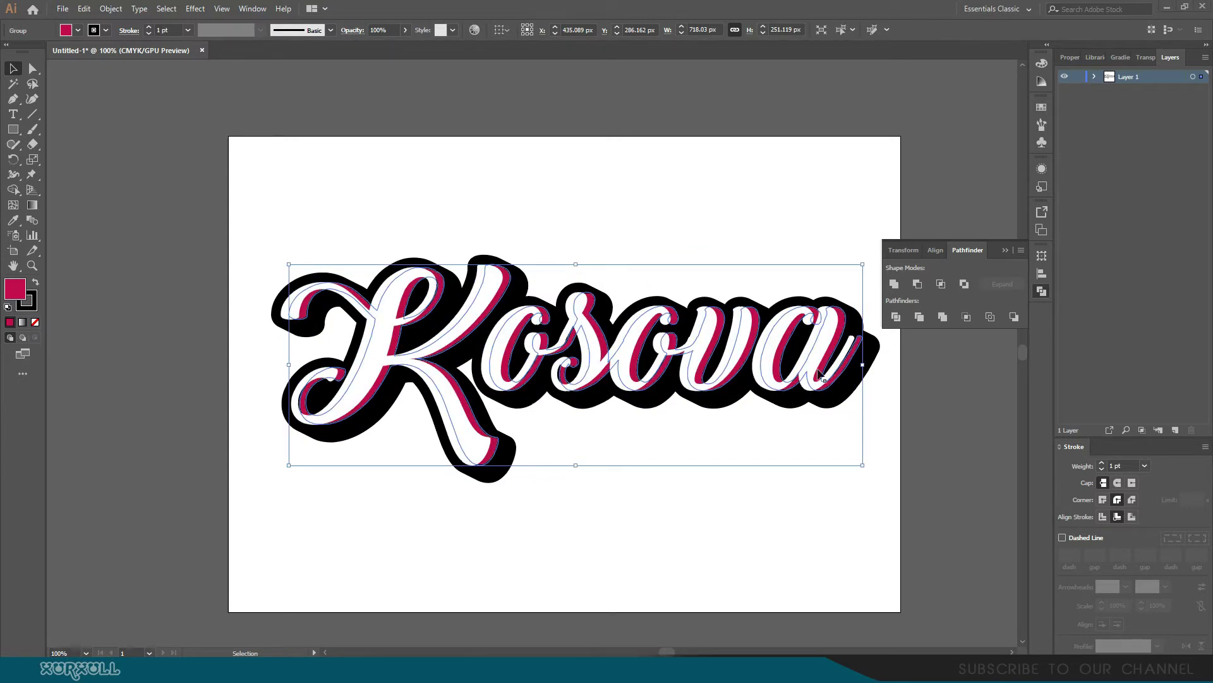
Step: Increase the crimson lettering's stroke weight to 7 pt
{"action": "left_click", "coordinate": [1102, 463]}
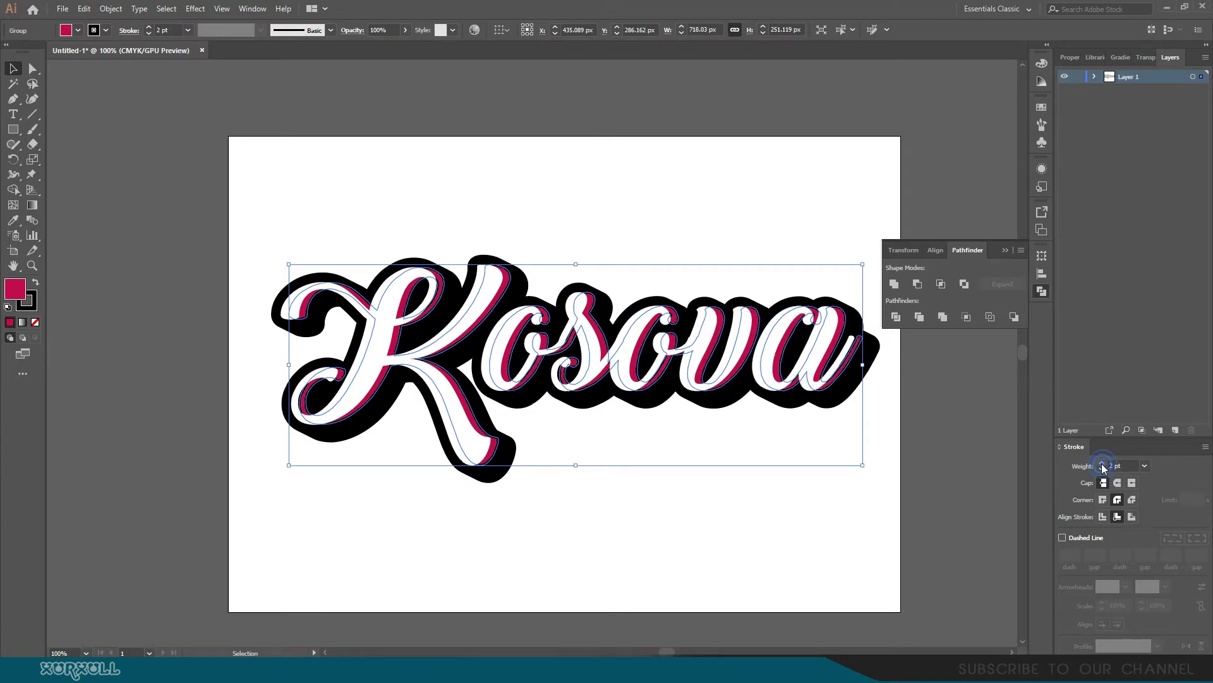
{"action": "left_click", "coordinate": [1102, 463]}
{"action": "left_click", "coordinate": [1103, 463]}
{"action": "left_click", "coordinate": [1102, 464]}
{"action": "left_click", "coordinate": [1103, 464]}
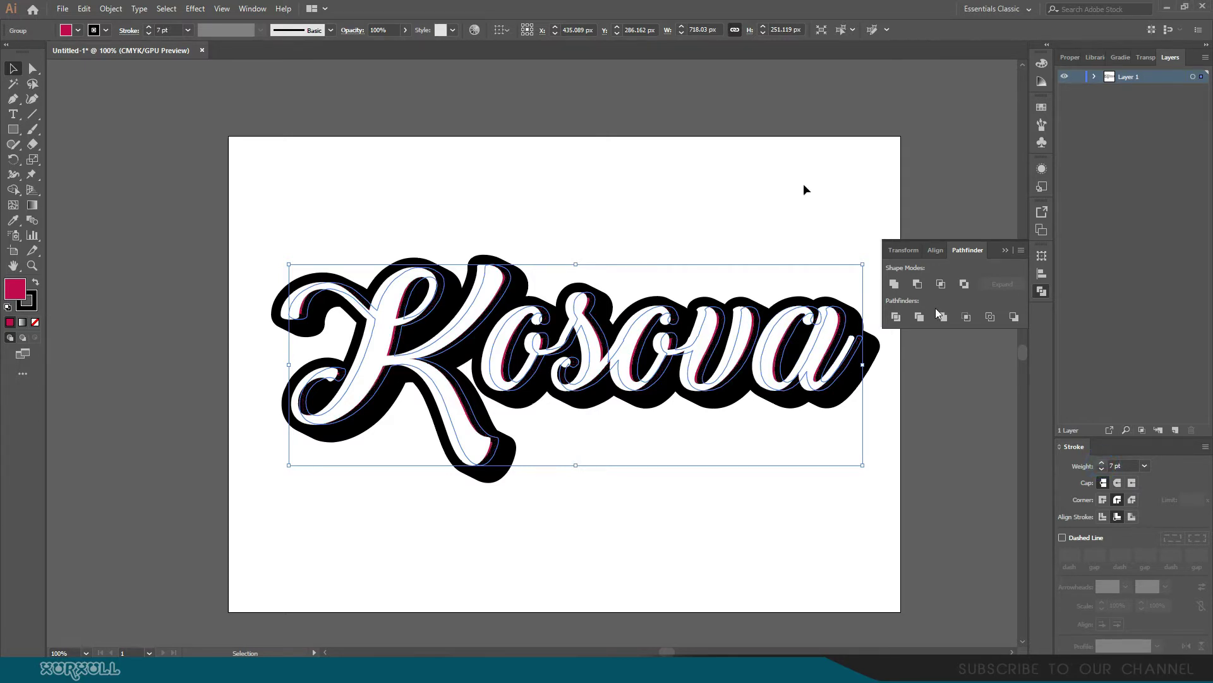
{"action": "key", "text": "shift+Right"}
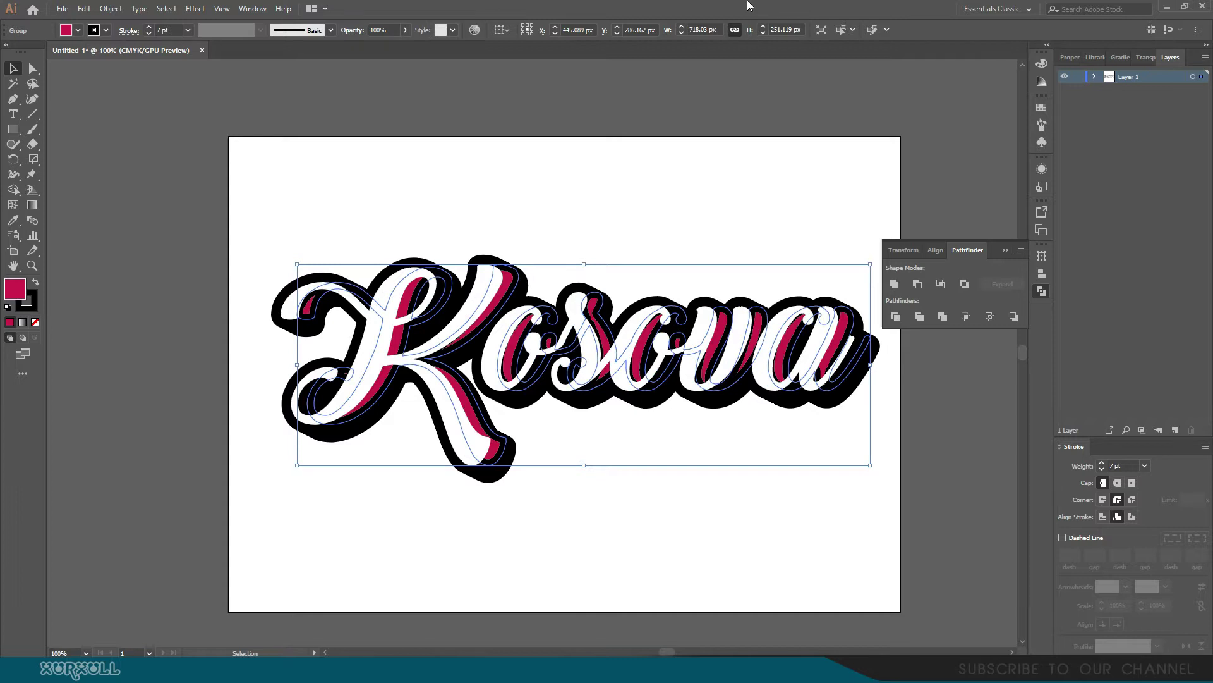
{"action": "key", "text": "shift+Down"}
{"action": "key", "text": "shift+Left"}
{"action": "key", "text": "shift+Up"}
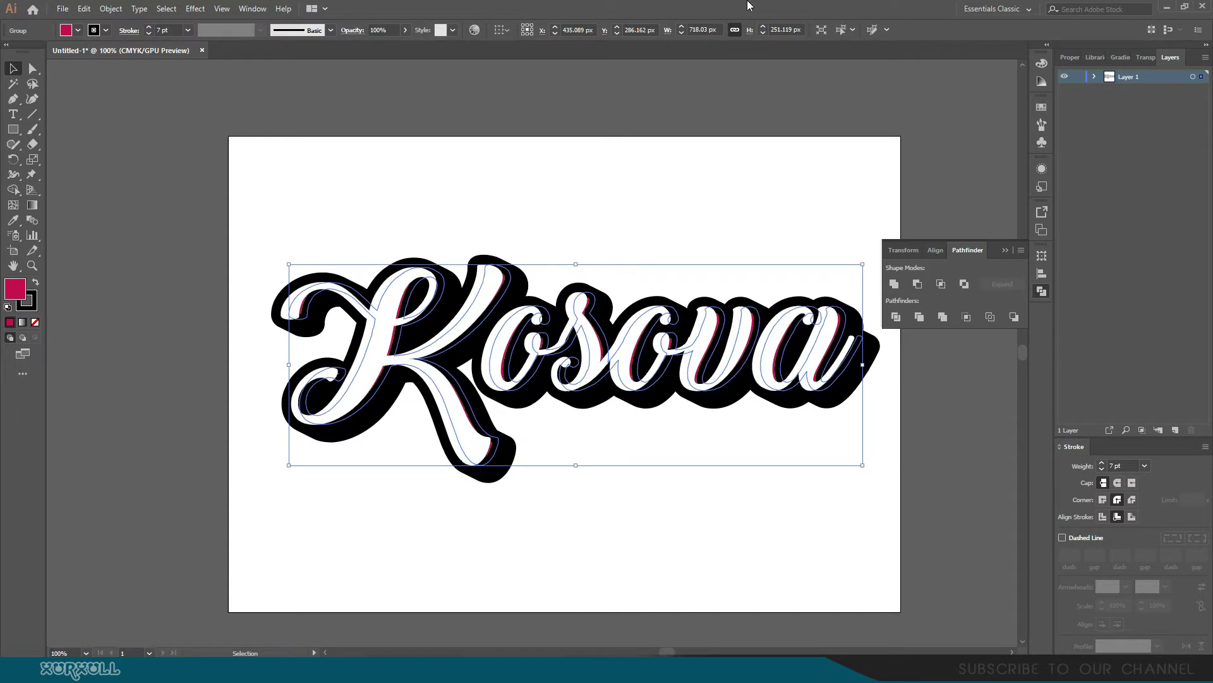
Step: Fine-tune the crimson lettering's position with small nudges to end 6 px further right and 1 px lower
{"action": "key", "text": "Right"}
{"action": "key", "text": "Right"}
{"action": "key", "text": "Down"}
{"action": "key", "text": "Down"}
{"action": "key", "text": "Down"}
{"action": "key", "text": "Down"}
{"action": "key", "text": "Down"}
{"action": "key", "text": "Down"}
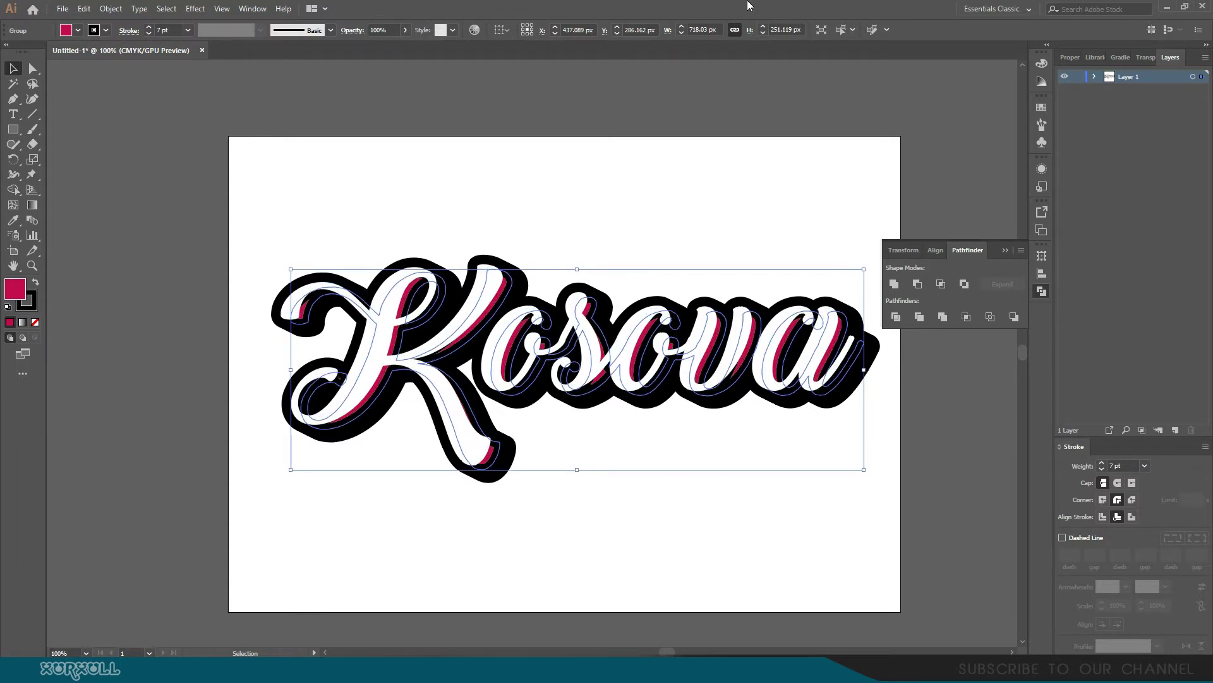
{"action": "key", "text": "Down"}
{"action": "key", "text": "Down"}
{"action": "key", "text": "Down"}
{"action": "key", "text": "Down"}
{"action": "key", "text": "Down"}
{"action": "key", "text": "Down"}
{"action": "key", "text": "Left"}
{"action": "key", "text": "Left"}
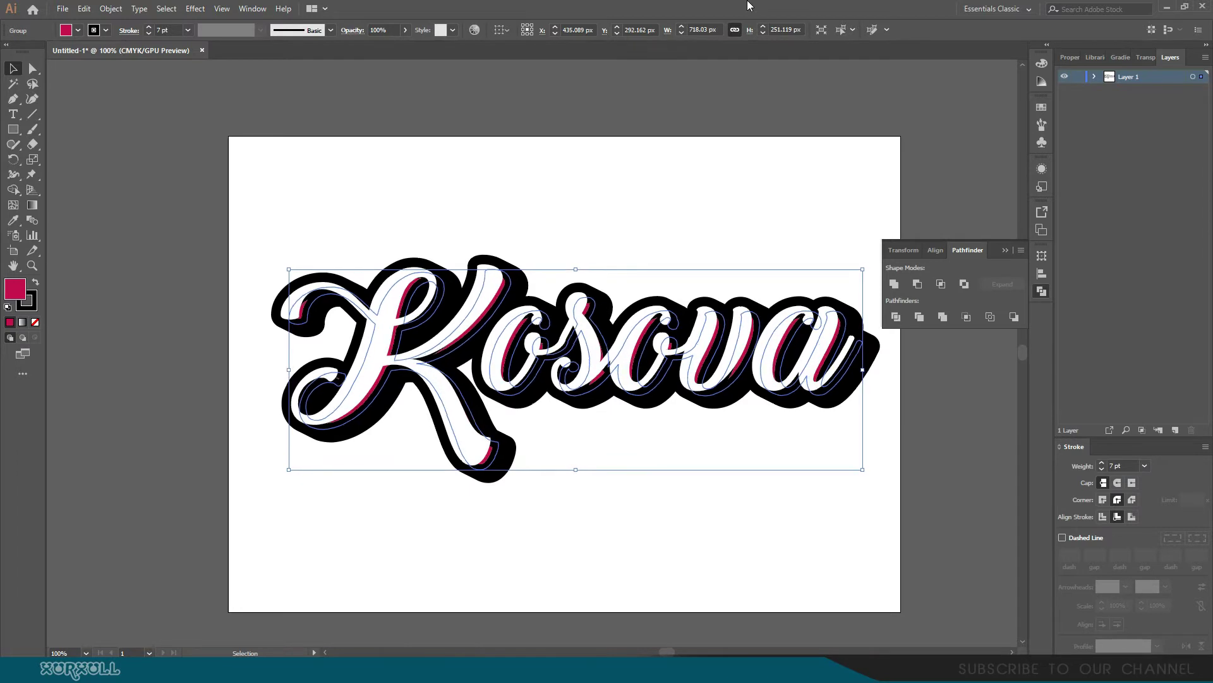
{"action": "key", "text": "Up"}
{"action": "key", "text": "Up"}
{"action": "key", "text": "Up"}
{"action": "key", "text": "Right"}
{"action": "key", "text": "Right"}
{"action": "key", "text": "Right"}
{"action": "key", "text": "Right"}
{"action": "key", "text": "Right"}
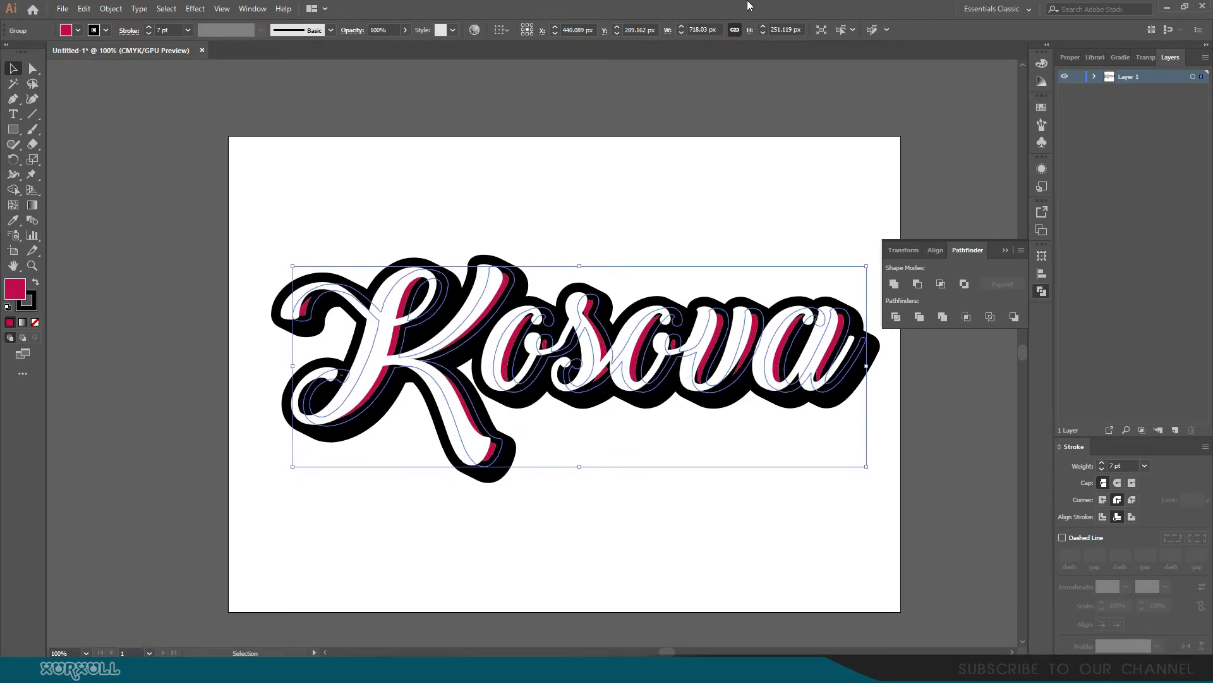
{"action": "key", "text": "Up"}
{"action": "key", "text": "Right"}
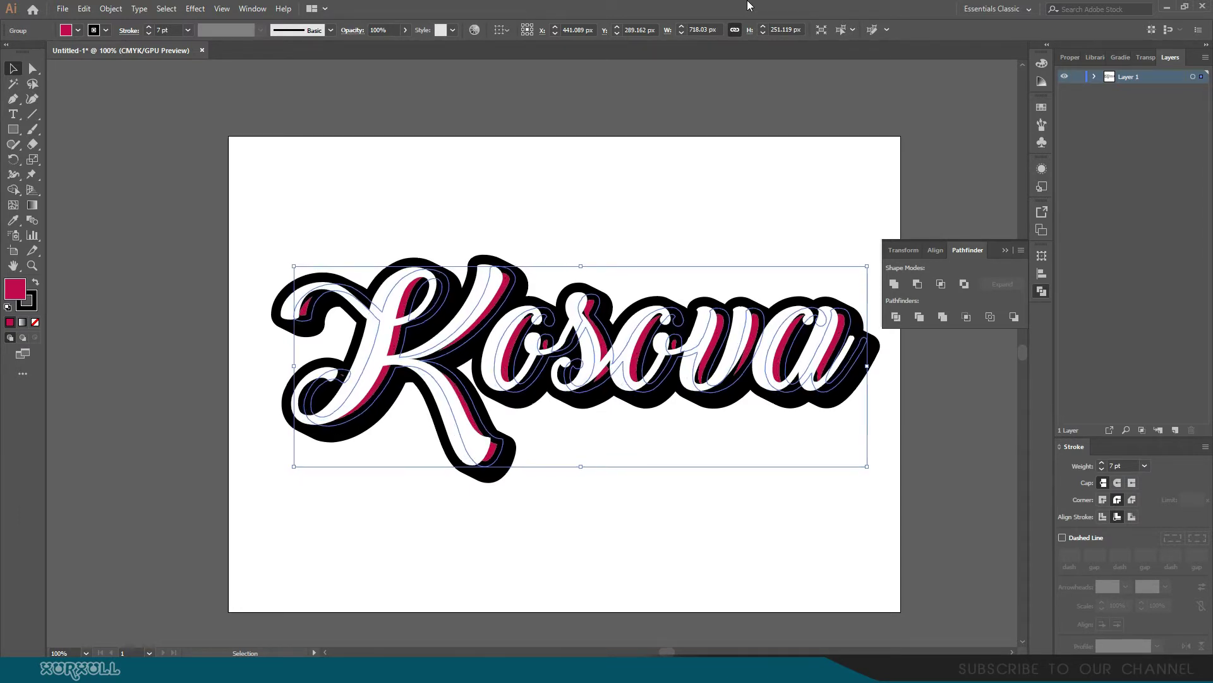
{"action": "key", "text": "Up"}
{"action": "key", "text": "Up"}
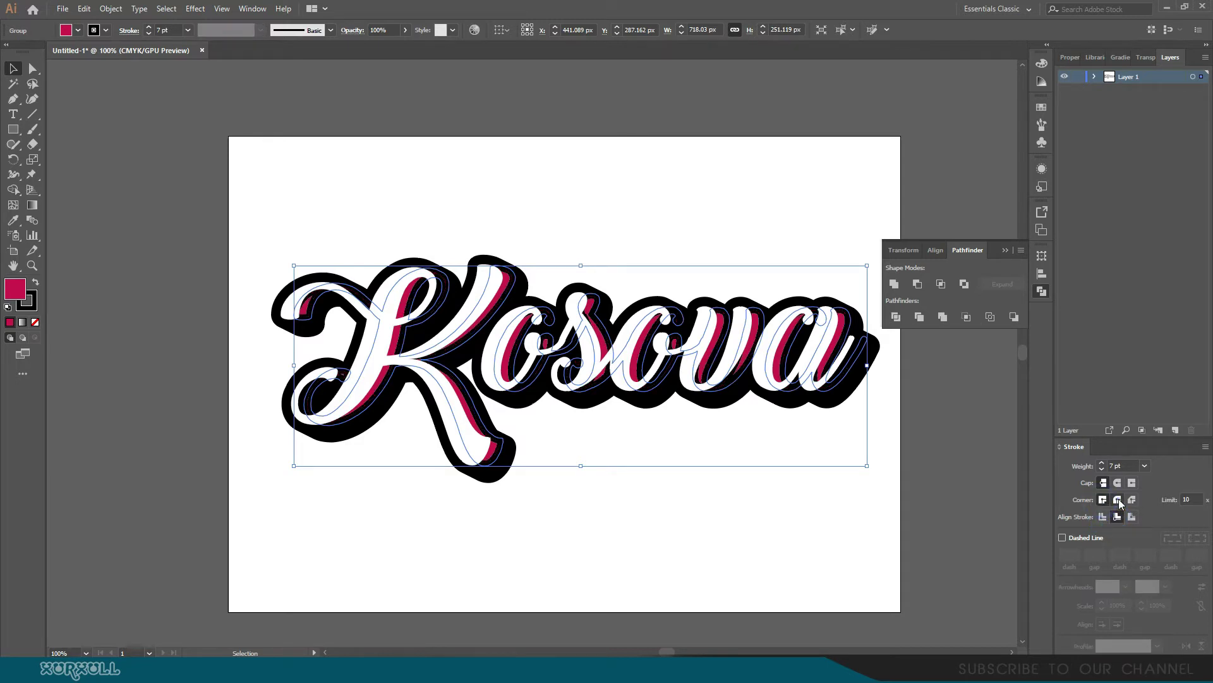
Step: Try the crimson lettering's stroke aligned outside, return it to inside, and set its cap to round
{"action": "left_click", "coordinate": [1132, 517]}
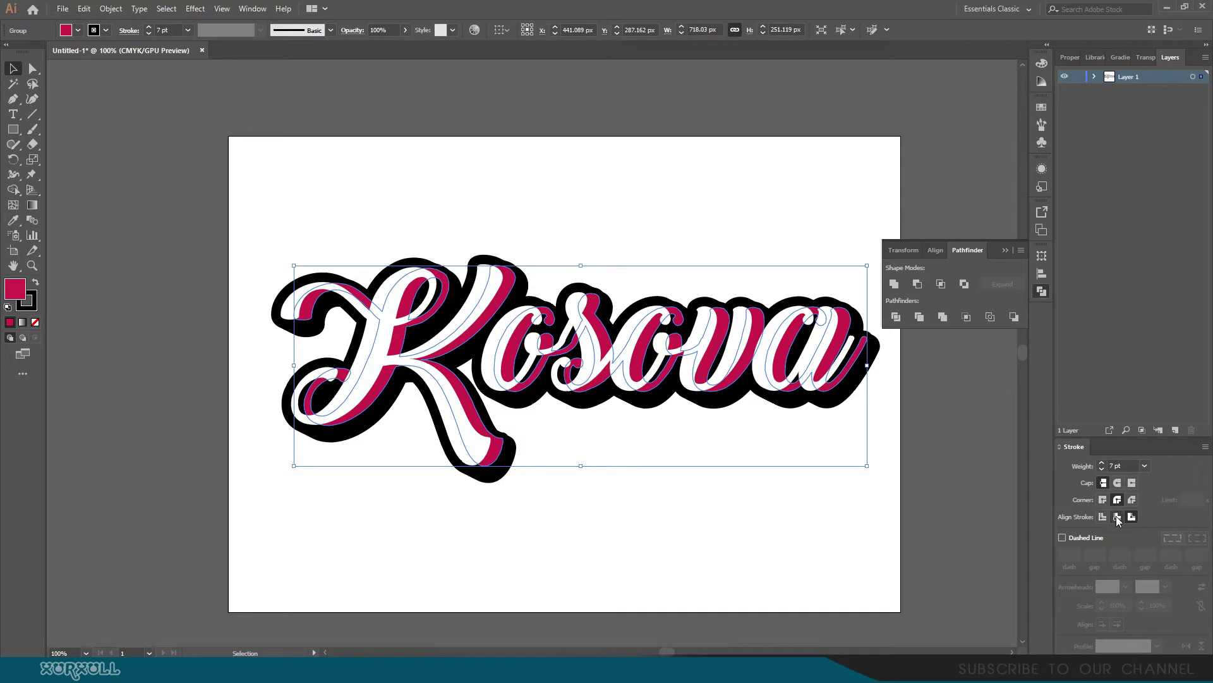
{"action": "left_click", "coordinate": [1117, 516]}
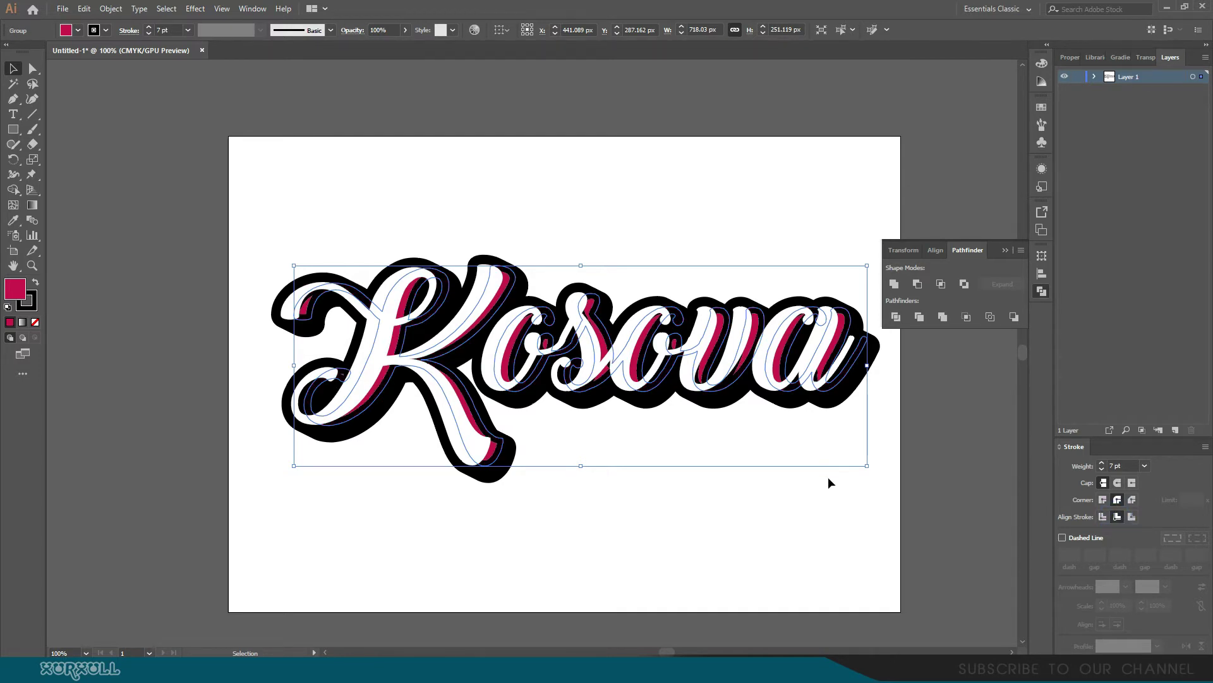
{"action": "left_click", "coordinate": [1117, 483]}
{"action": "left_click", "coordinate": [755, 589]}
{"action": "left_click_drag", "start_coordinate": [755, 589], "coordinate": [643, 553]}
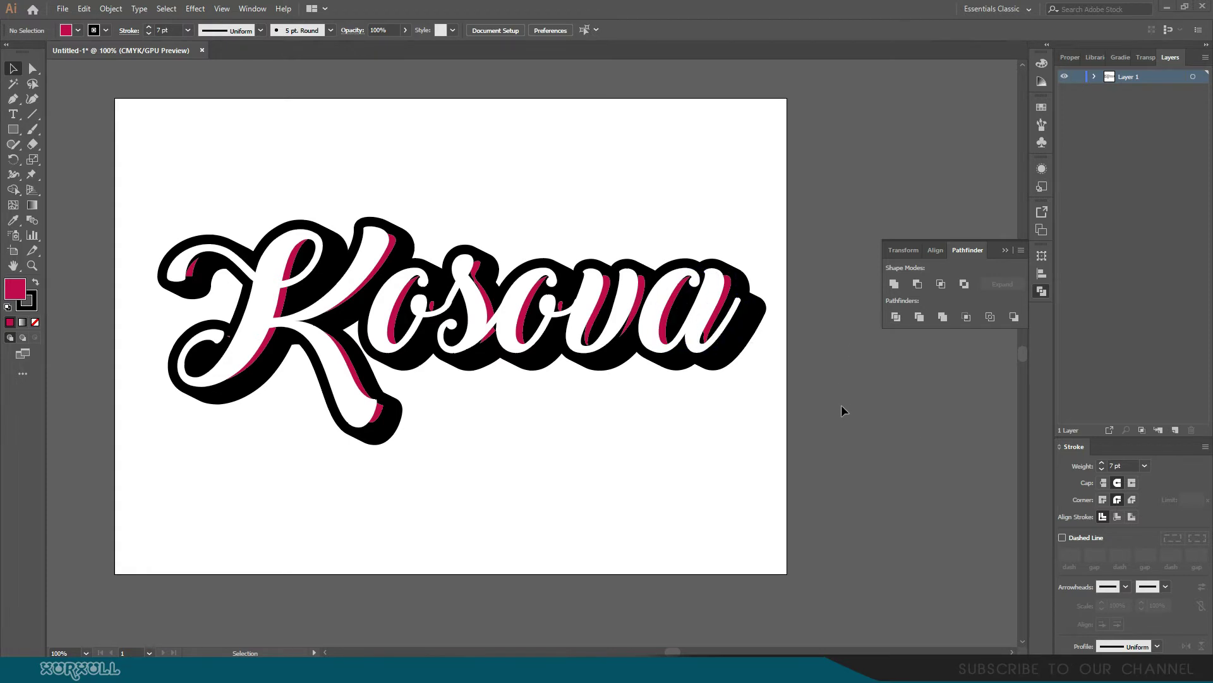
Step: Raise the crimson lettering's stroke weight to 11 pt
{"action": "left_click", "coordinate": [479, 268]}
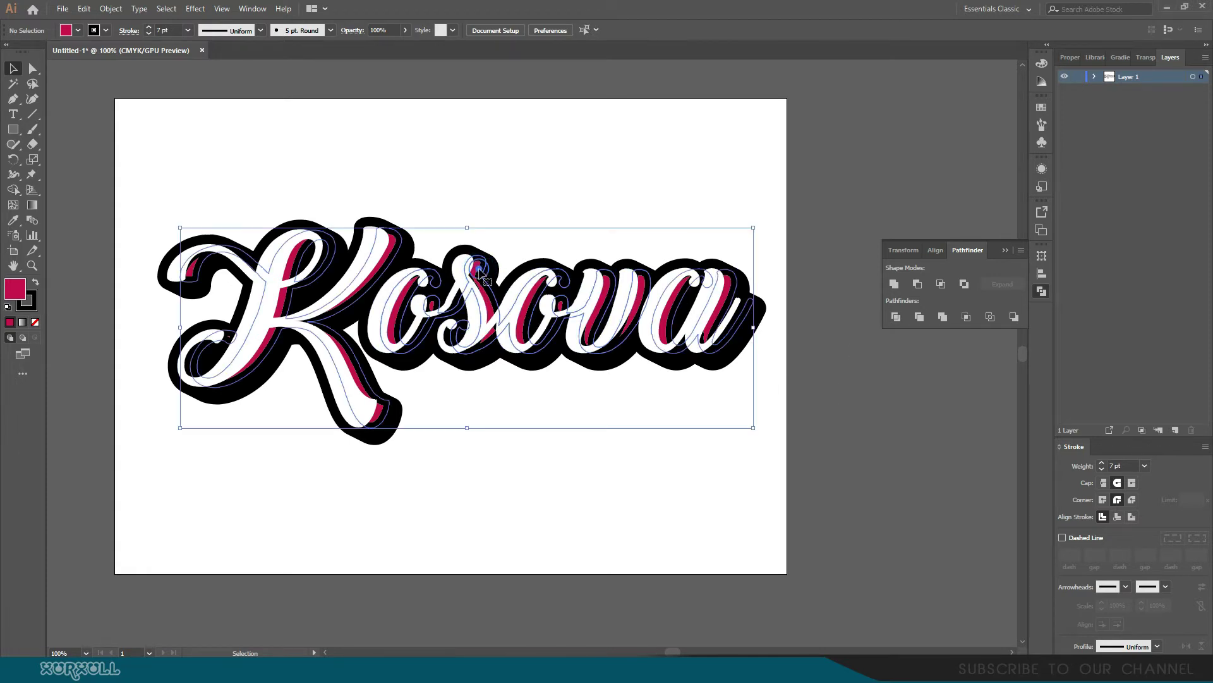
{"action": "left_click", "coordinate": [1102, 463]}
{"action": "left_click", "coordinate": [1103, 463]}
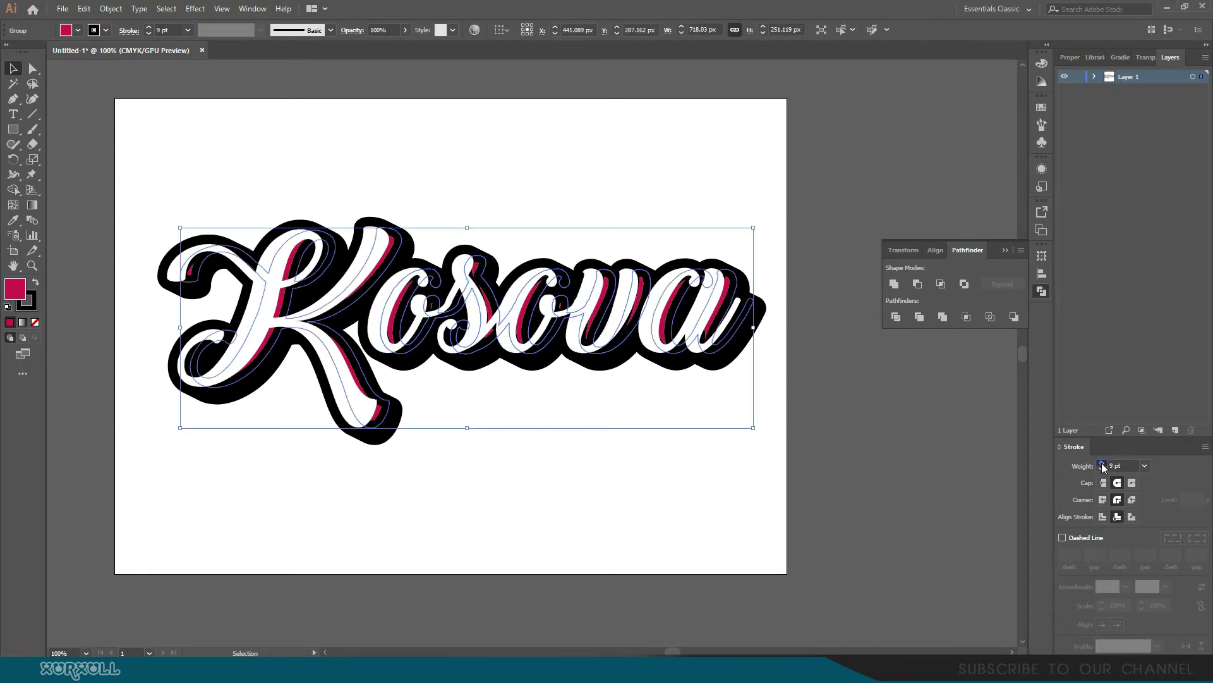
{"action": "left_click", "coordinate": [1103, 464]}
{"action": "left_click", "coordinate": [1103, 463]}
Step: Reduce the crimson lettering's stroke weight to 1 pt
{"action": "left_click", "coordinate": [1101, 469]}
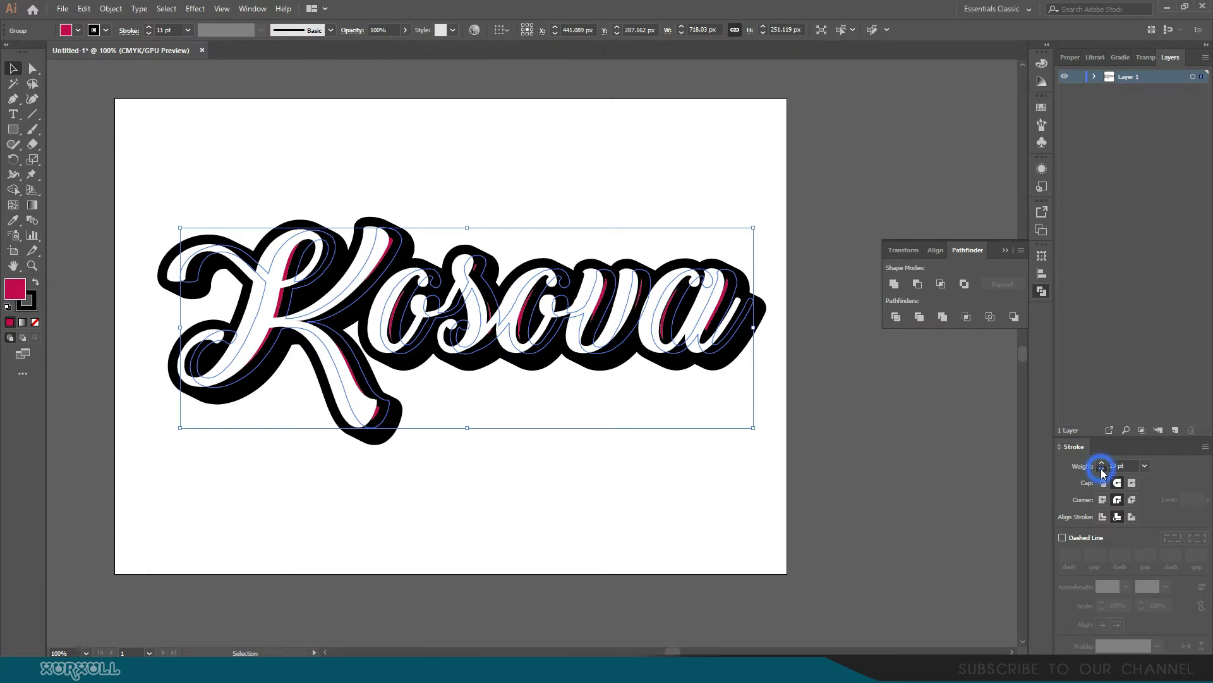
{"action": "left_click", "coordinate": [1102, 470]}
{"action": "left_click", "coordinate": [1101, 469]}
{"action": "left_click", "coordinate": [1101, 470]}
{"action": "left_click", "coordinate": [1102, 469]}
{"action": "left_click", "coordinate": [1101, 470]}
{"action": "left_click", "coordinate": [1102, 470]}
{"action": "left_click", "coordinate": [1102, 469]}
{"action": "left_click", "coordinate": [1102, 469]}
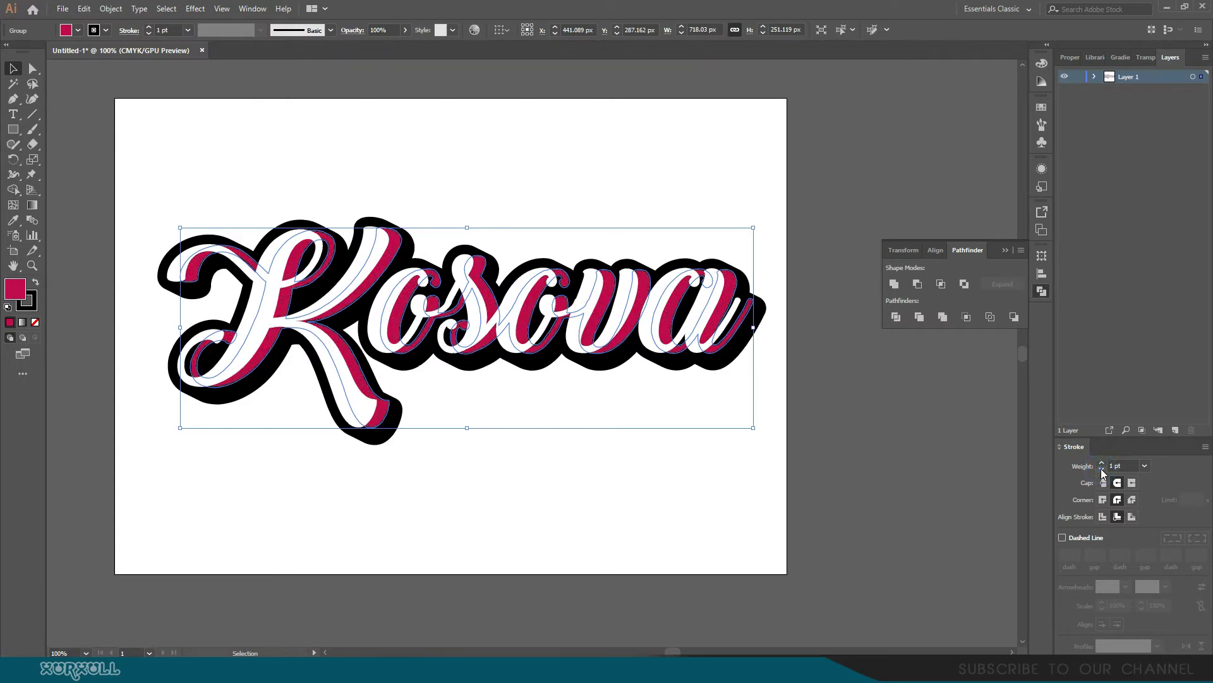
{"action": "left_click", "coordinate": [832, 440]}
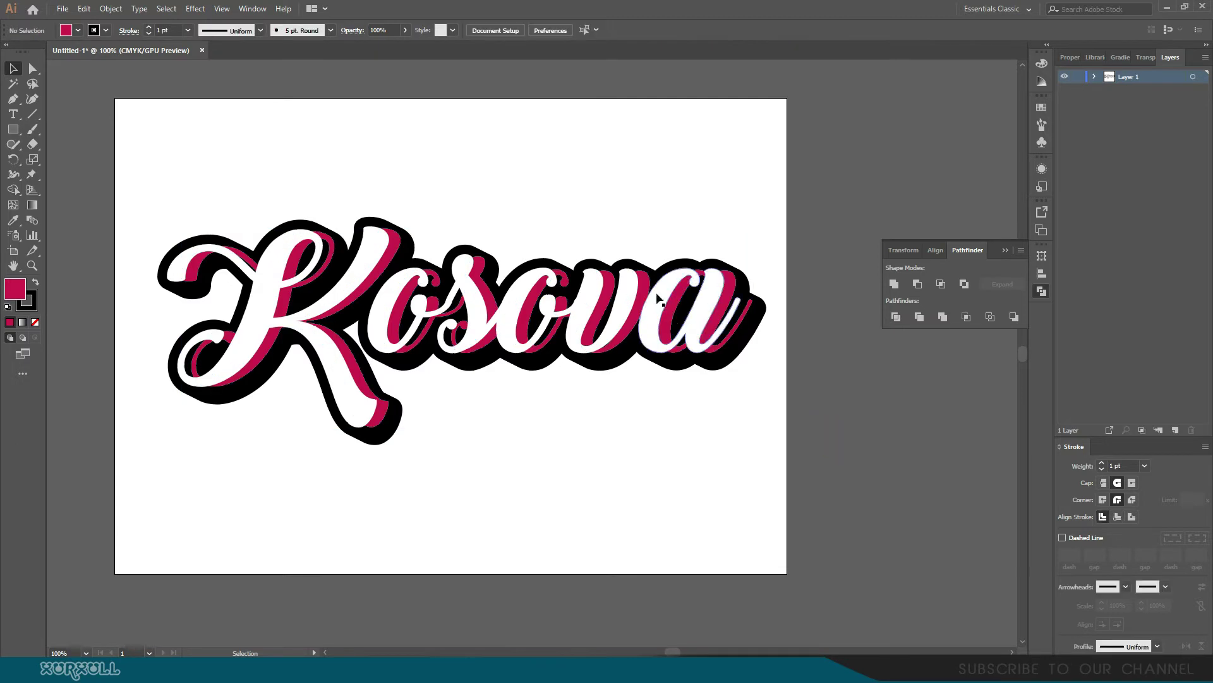
Step: Move the crimson lettering about 6 px to the left, then select the white lettering in front of it
{"action": "left_click_drag", "start_coordinate": [648, 287], "coordinate": [645, 292]}
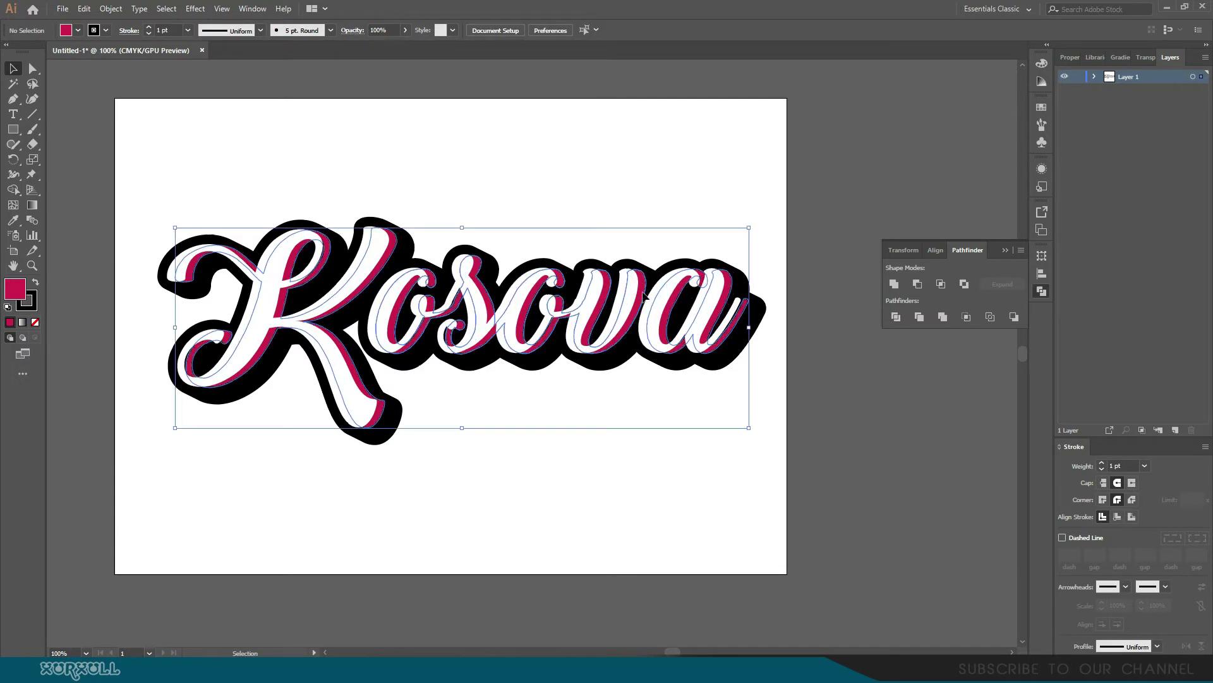
{"action": "left_click", "coordinate": [516, 490]}
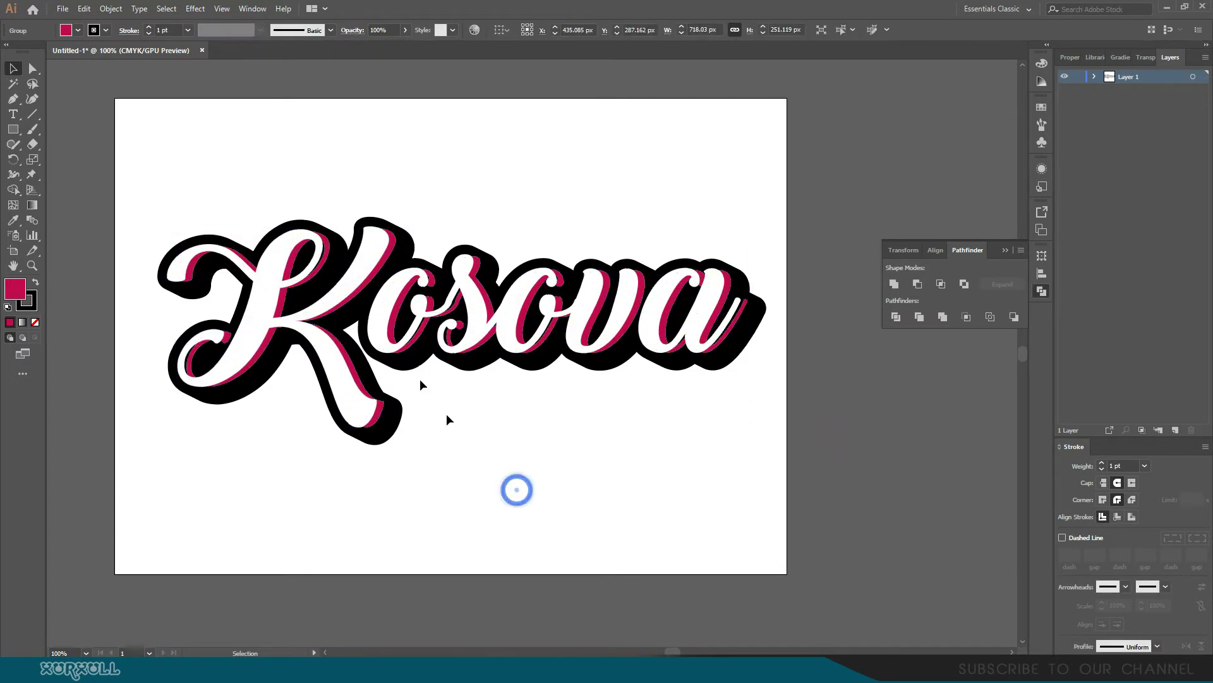
{"action": "left_click", "coordinate": [382, 251]}
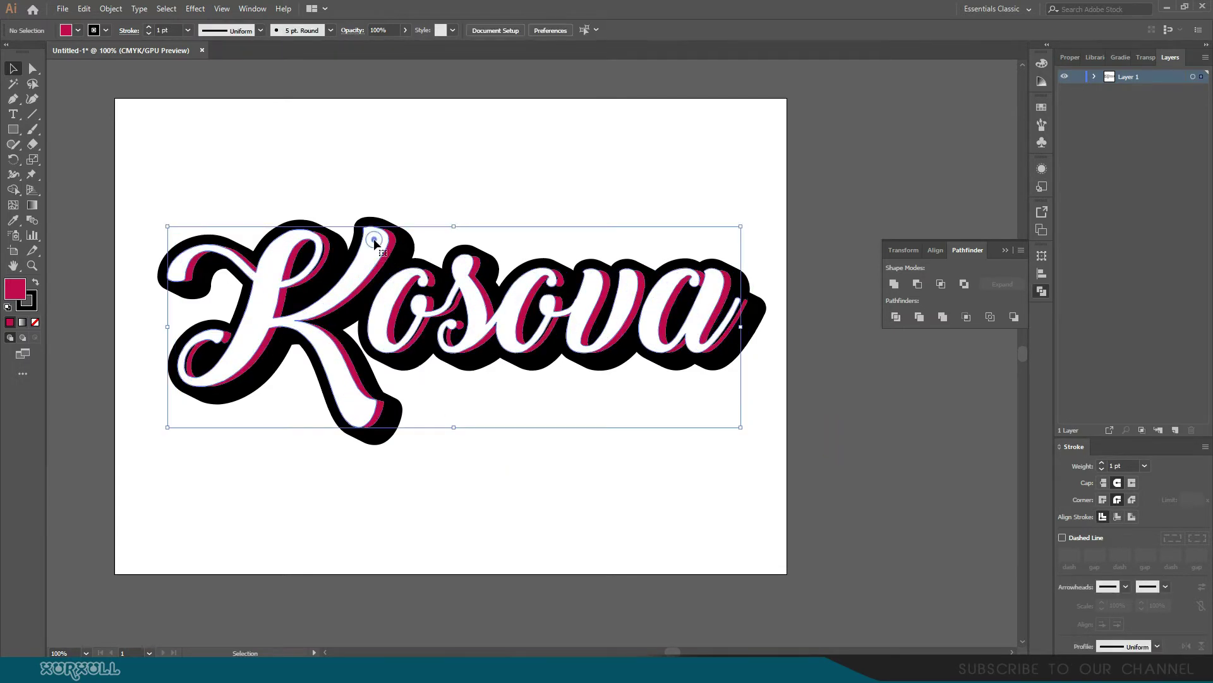
Step: Give the white lettering a black (000000) 5 pt stroke with round corner joins, aligned to the outside
{"action": "left_click", "coordinate": [33, 302]}
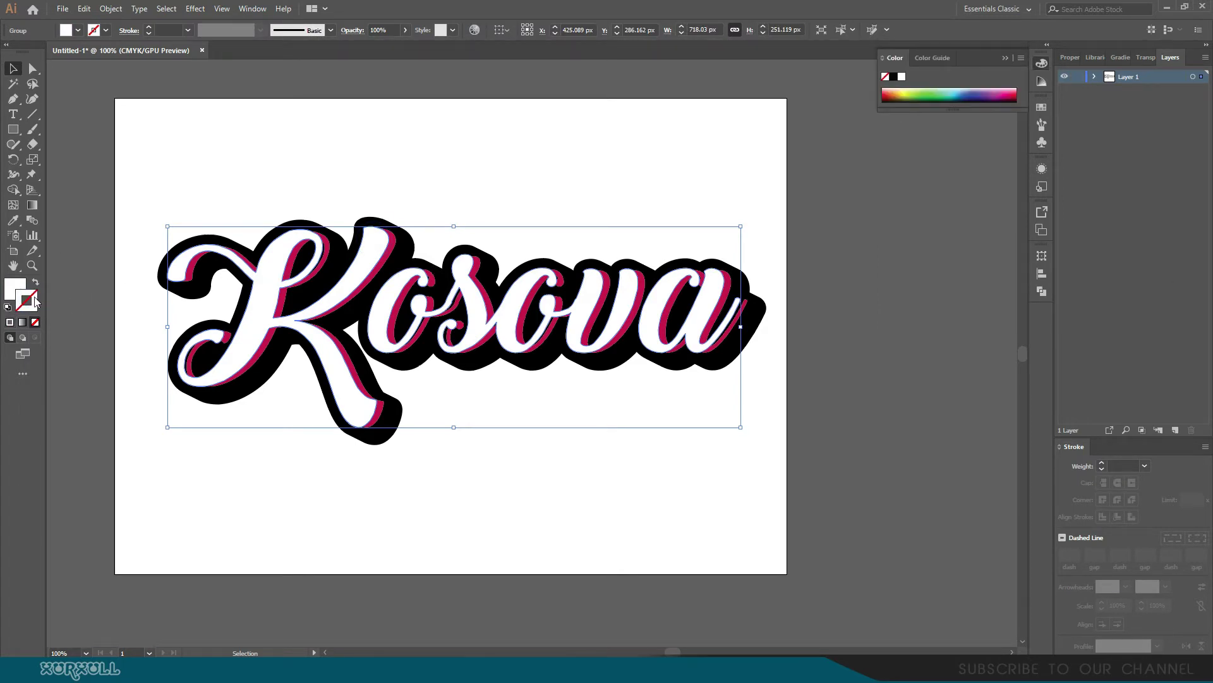
{"action": "double_click", "coordinate": [27, 300]}
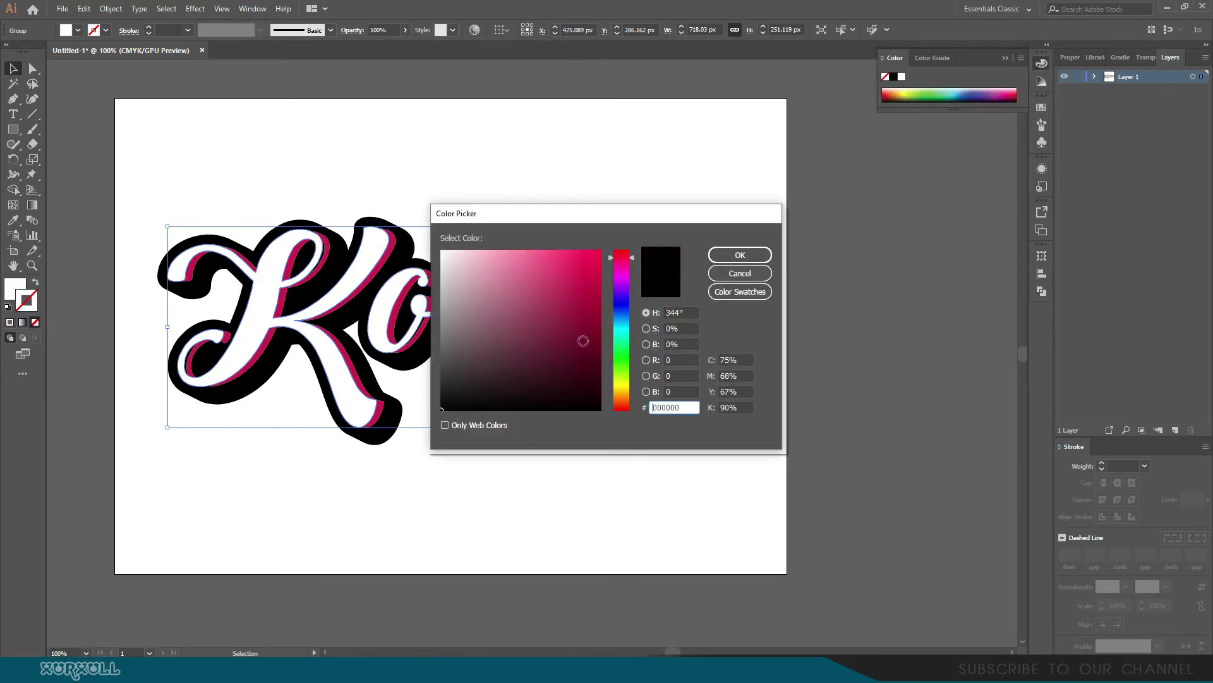
{"action": "left_click", "coordinate": [740, 256]}
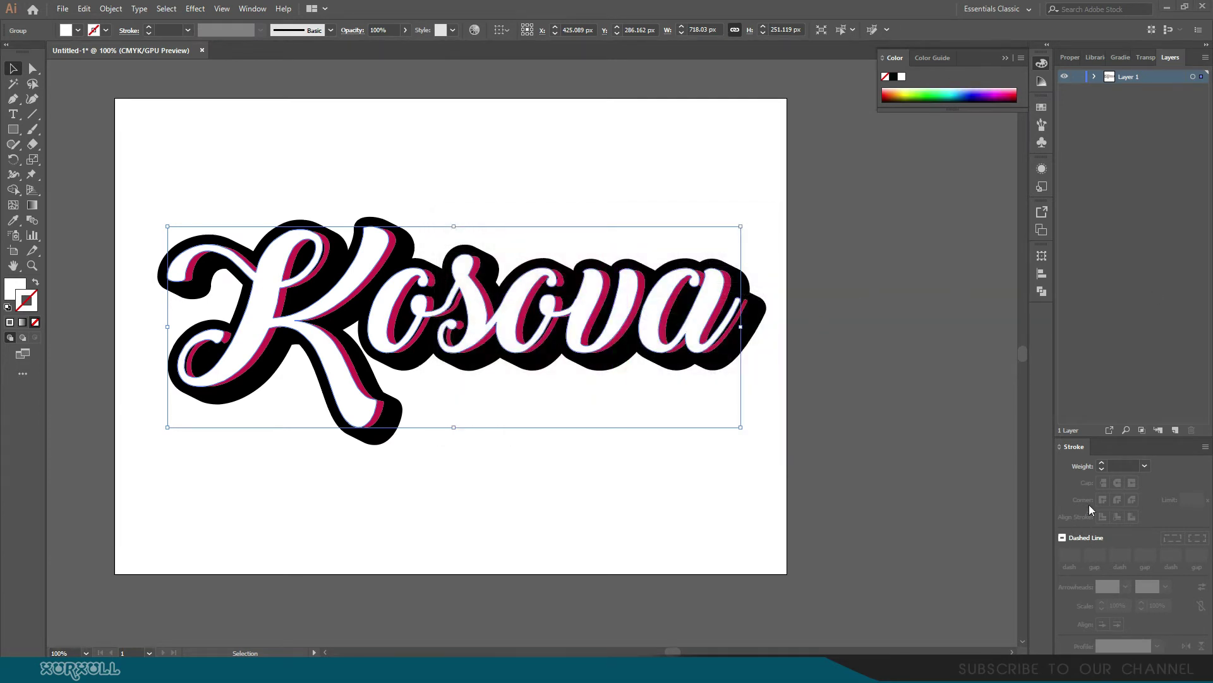
{"action": "left_click", "coordinate": [1103, 464]}
{"action": "left_click", "coordinate": [1103, 464]}
{"action": "left_click", "coordinate": [1104, 464]}
{"action": "left_click", "coordinate": [1103, 464]}
{"action": "left_click", "coordinate": [1103, 464]}
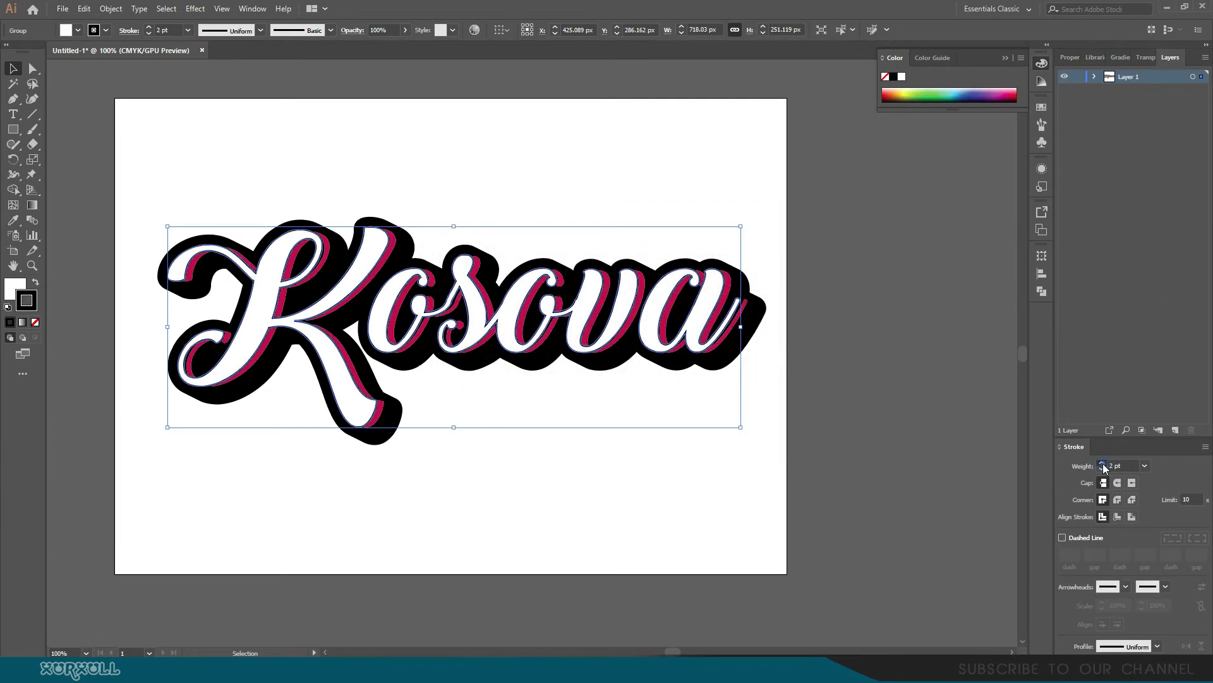
{"action": "left_click", "coordinate": [1104, 464]}
{"action": "left_click", "coordinate": [1103, 464]}
{"action": "left_click", "coordinate": [1104, 464]}
{"action": "left_click", "coordinate": [1118, 499]}
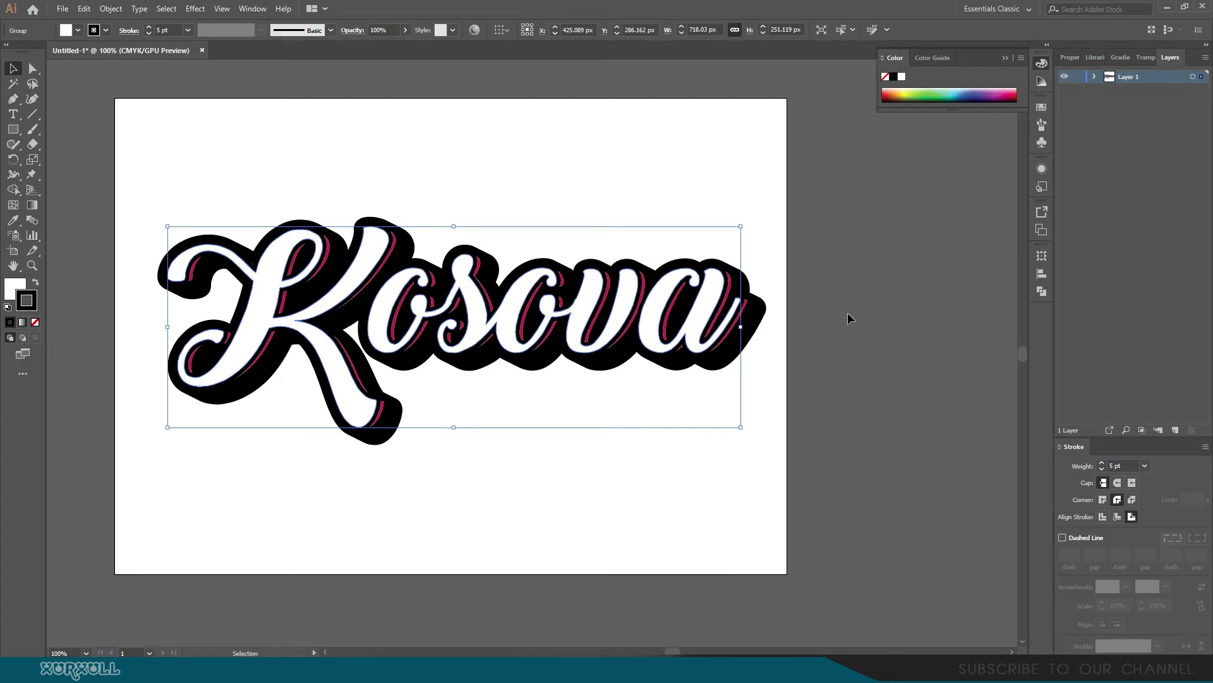
{"action": "left_click", "coordinate": [841, 239]}
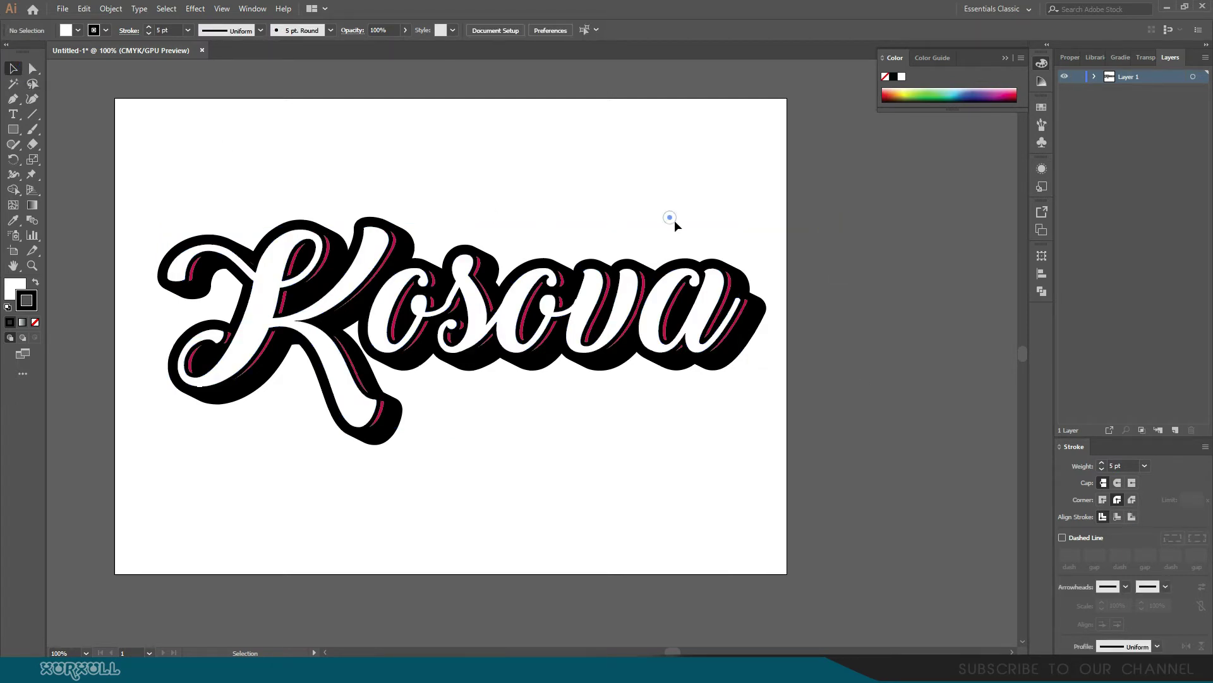
Step: Select the crimson lettering behind the white letters and open its fill colour for editing
{"action": "key", "text": "z"}
{"action": "key", "text": "v"}
{"action": "left_click", "coordinate": [199, 265]}
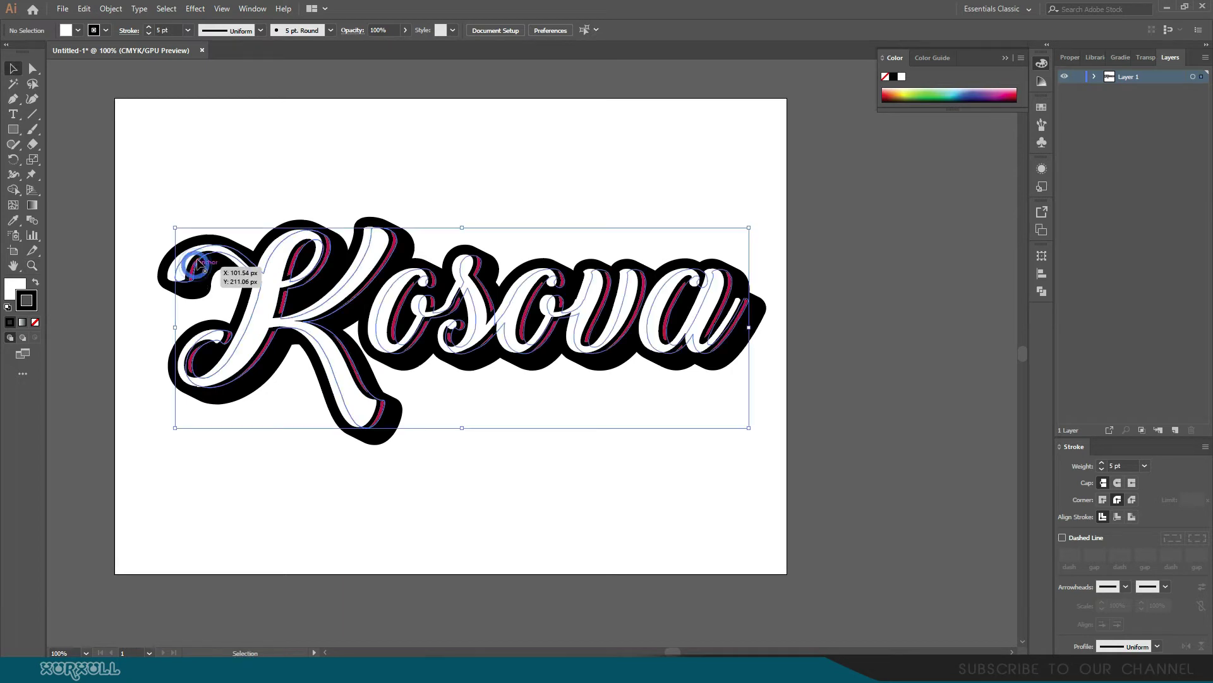
{"action": "double_click", "coordinate": [16, 287]}
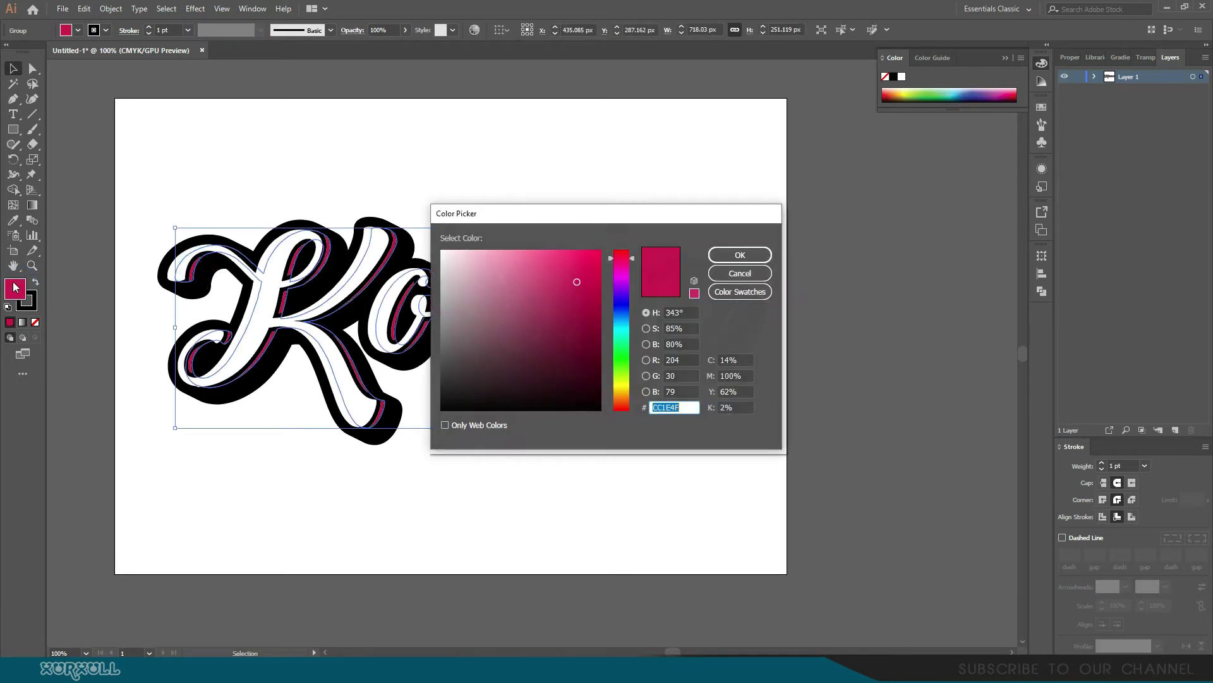
Step: Switch to Chrome, search Google for "old gold rgb", and copy the hex code listed for Old gold
{"action": "left_click", "coordinate": [1193, 669]}
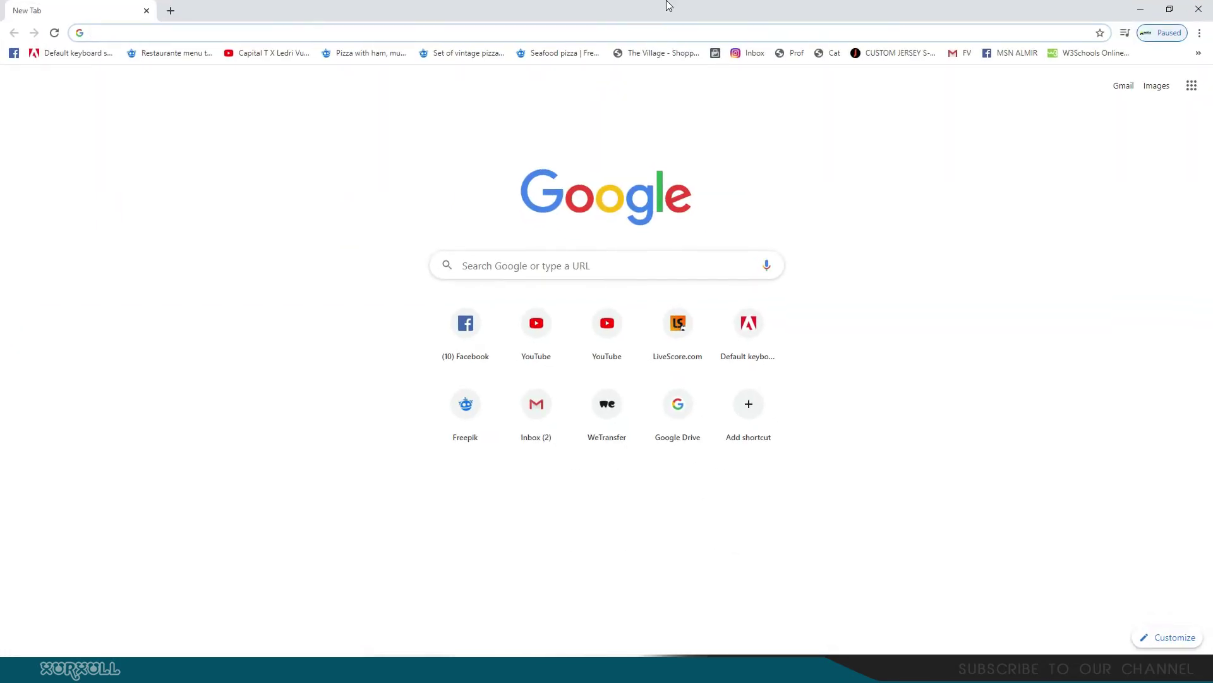
{"action": "type", "text": "old gol"}
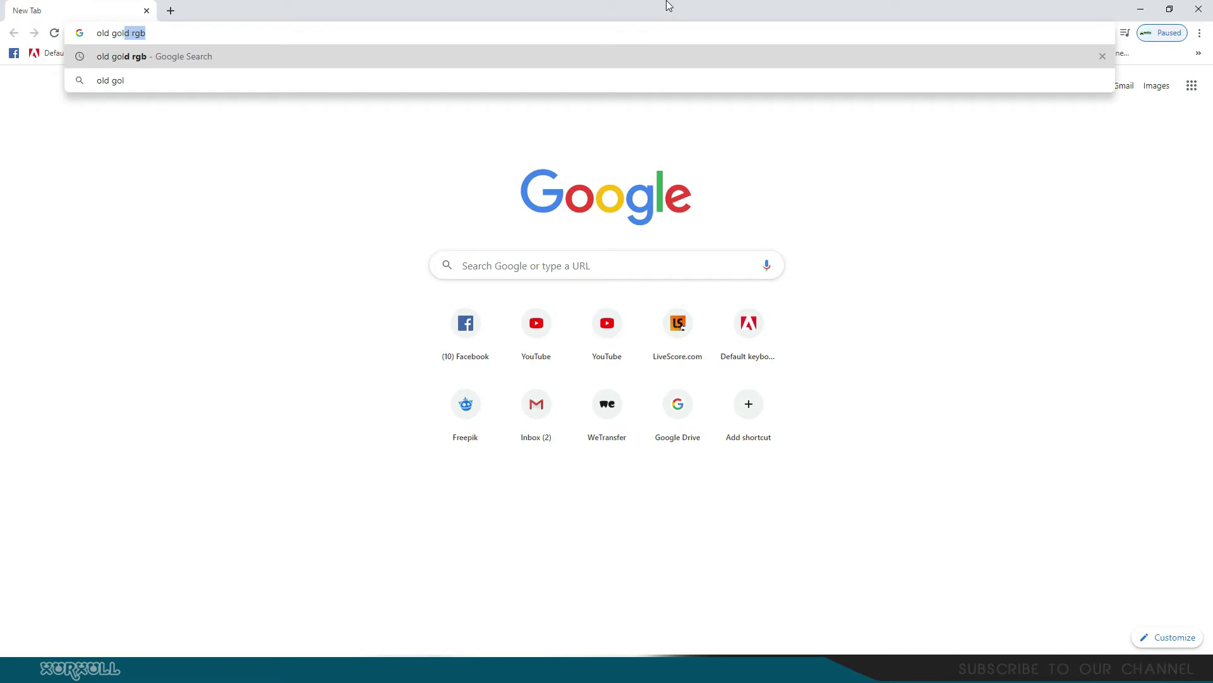
{"action": "type", "text": "d"}
{"action": "key", "text": "Return"}
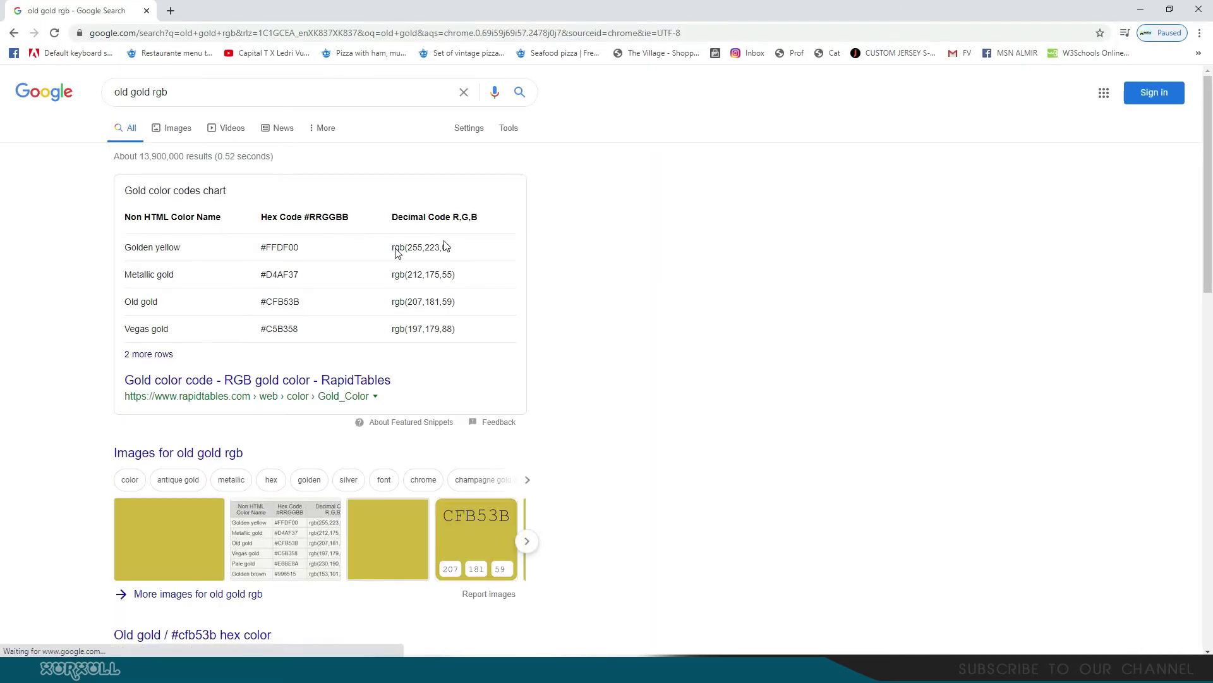
{"action": "left_click_drag", "start_coordinate": [307, 302], "coordinate": [272, 302]}
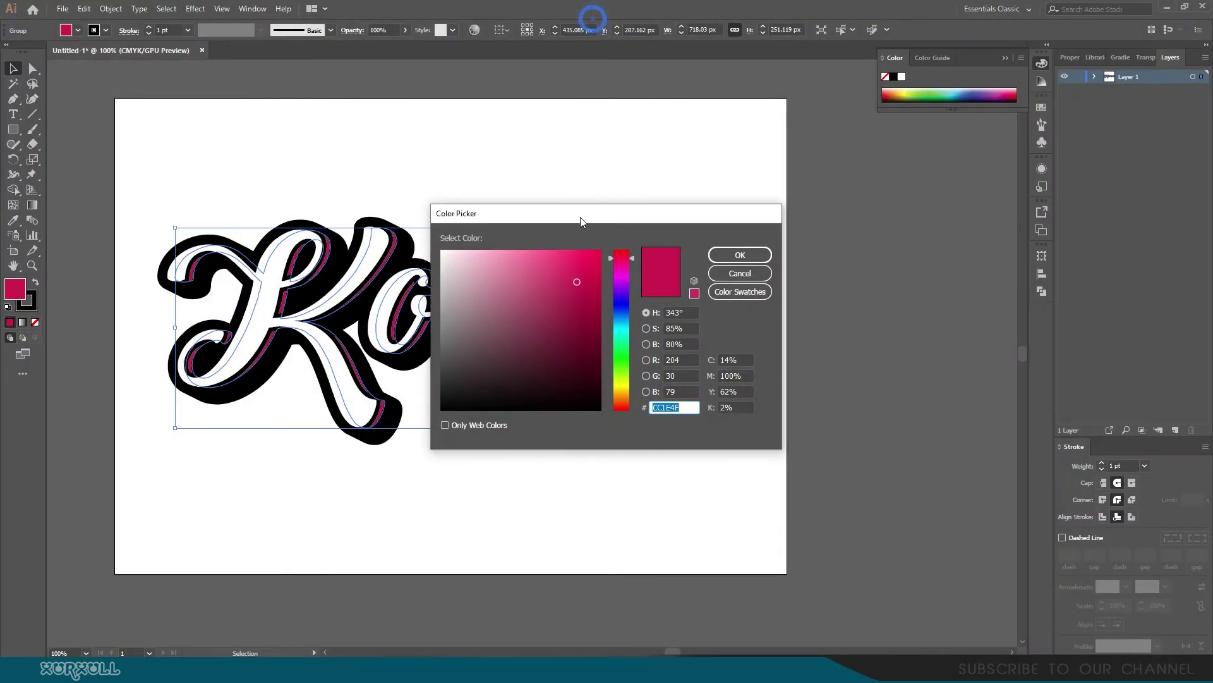
Step: Switch back to Illustrator, set the crimson lettering's fill colour to CFB53B, and deselect it
{"action": "type", "text": "CFB53B"}
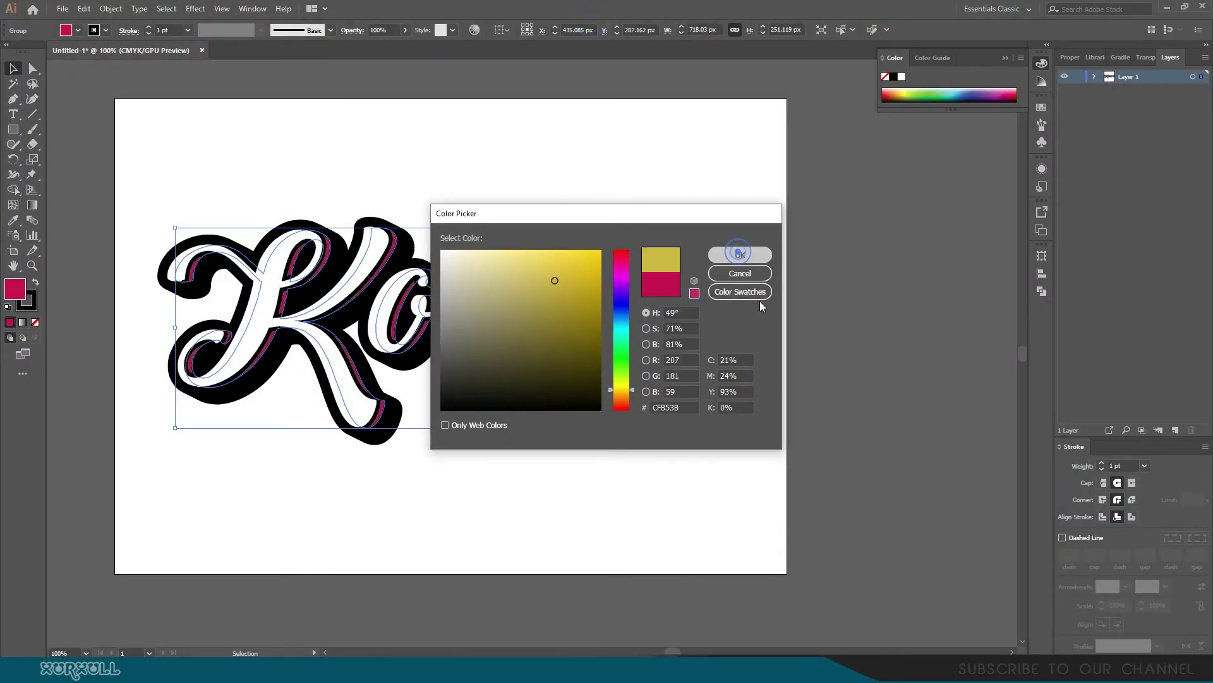
{"action": "left_click", "coordinate": [743, 254]}
{"action": "left_click", "coordinate": [730, 504]}
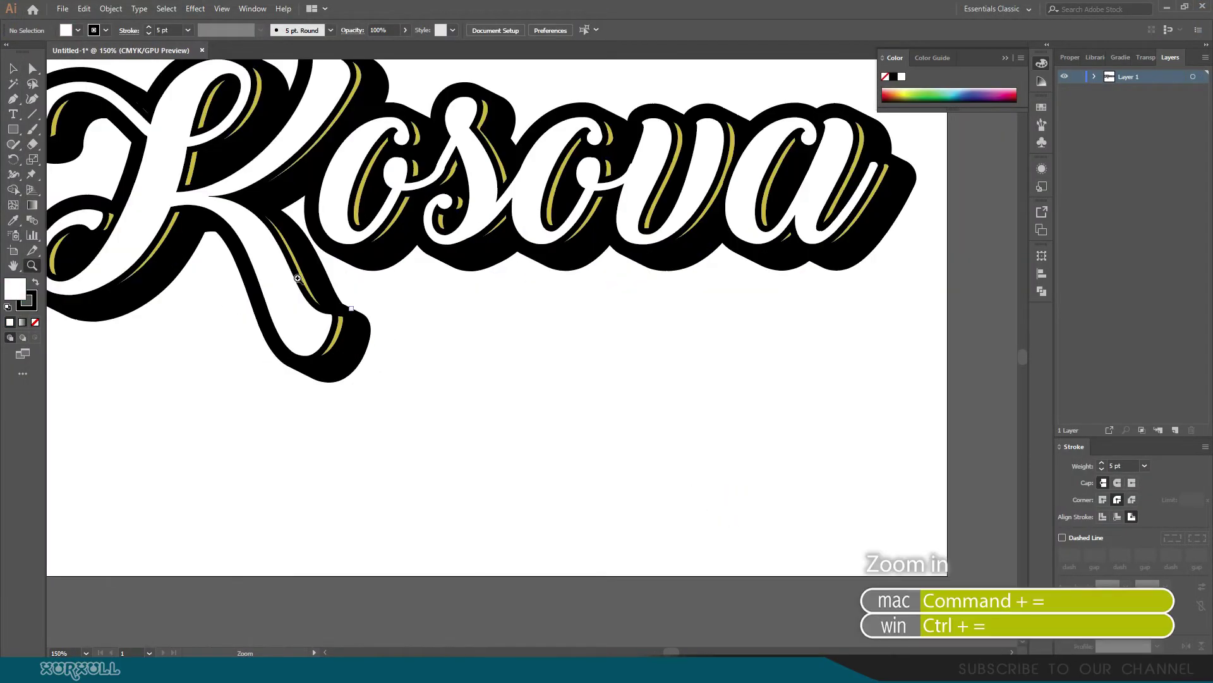
Step: Draw an open curved Pen path about 26 px wide and 90 px tall along the right edge of the K's white stem
{"action": "left_click_drag", "start_coordinate": [238, 236], "coordinate": [556, 422]}
{"action": "left_click_drag", "start_coordinate": [440, 420], "coordinate": [333, 436]}
{"action": "left_click", "coordinate": [14, 99]}
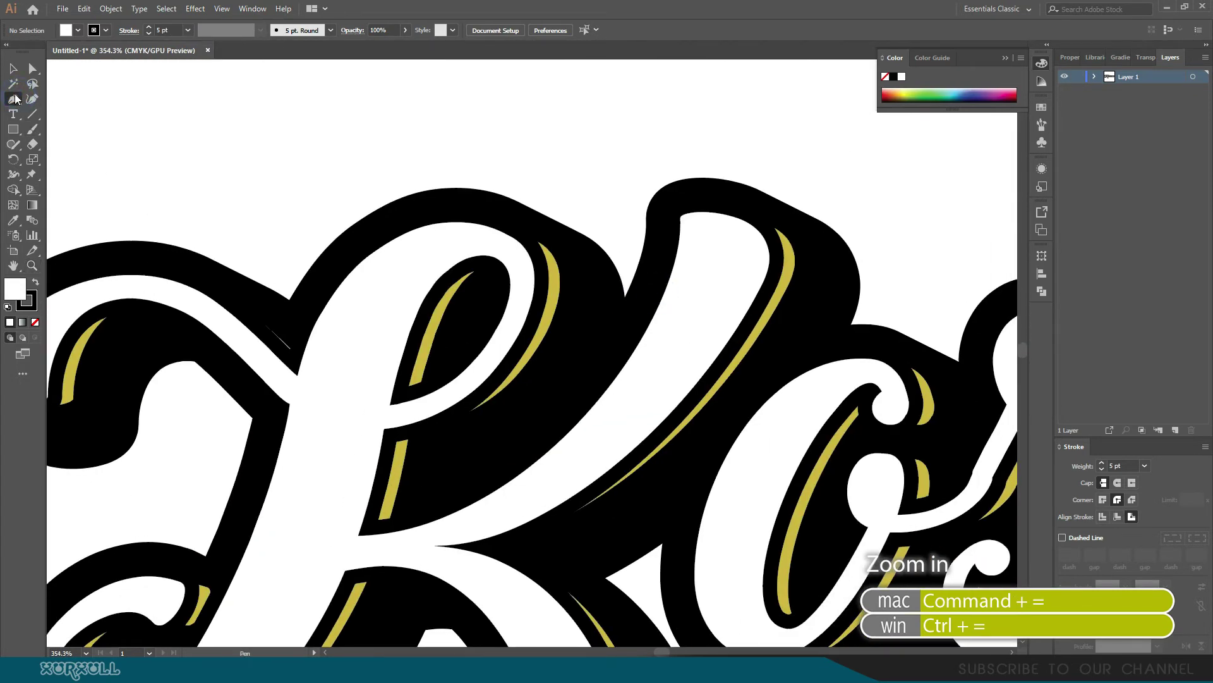
{"action": "left_click", "coordinate": [347, 530]}
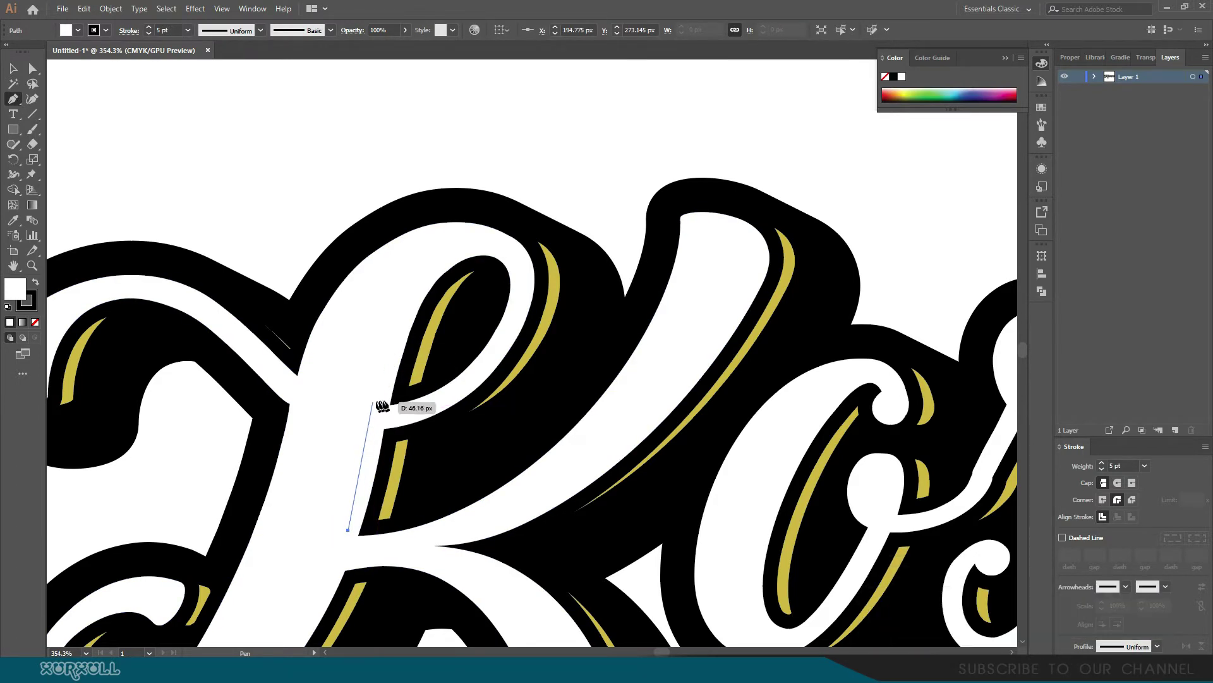
{"action": "left_click_drag", "start_coordinate": [377, 401], "coordinate": [386, 328]}
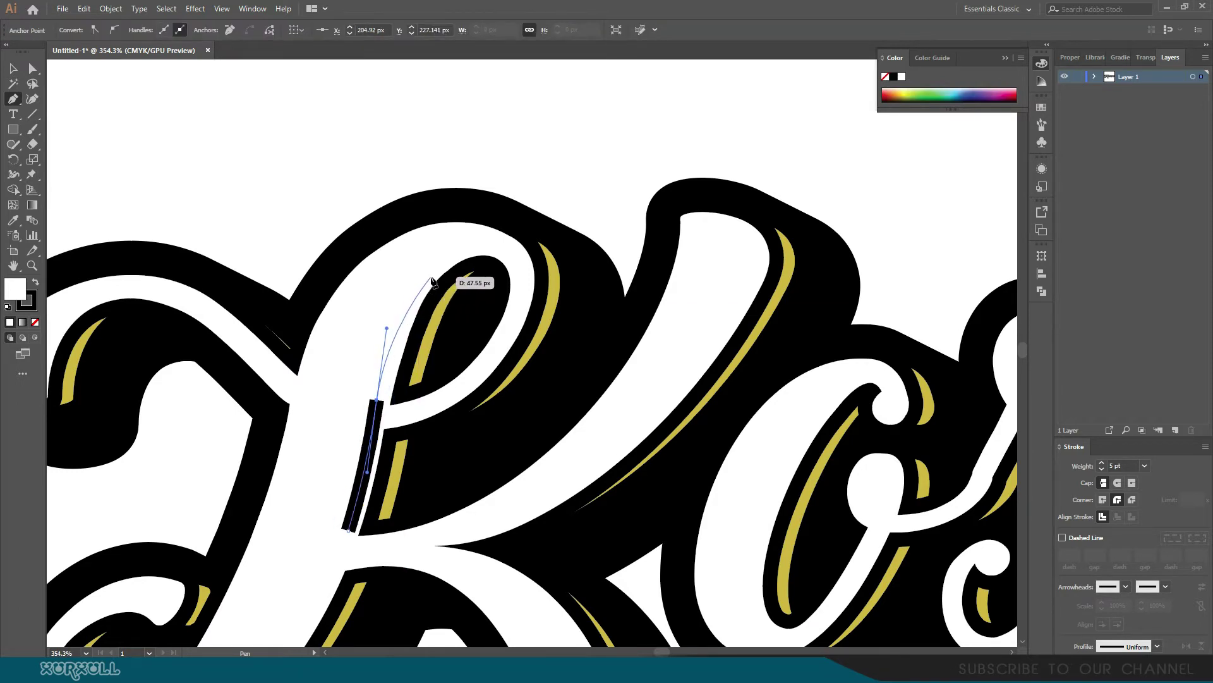
{"action": "left_click", "coordinate": [420, 276]}
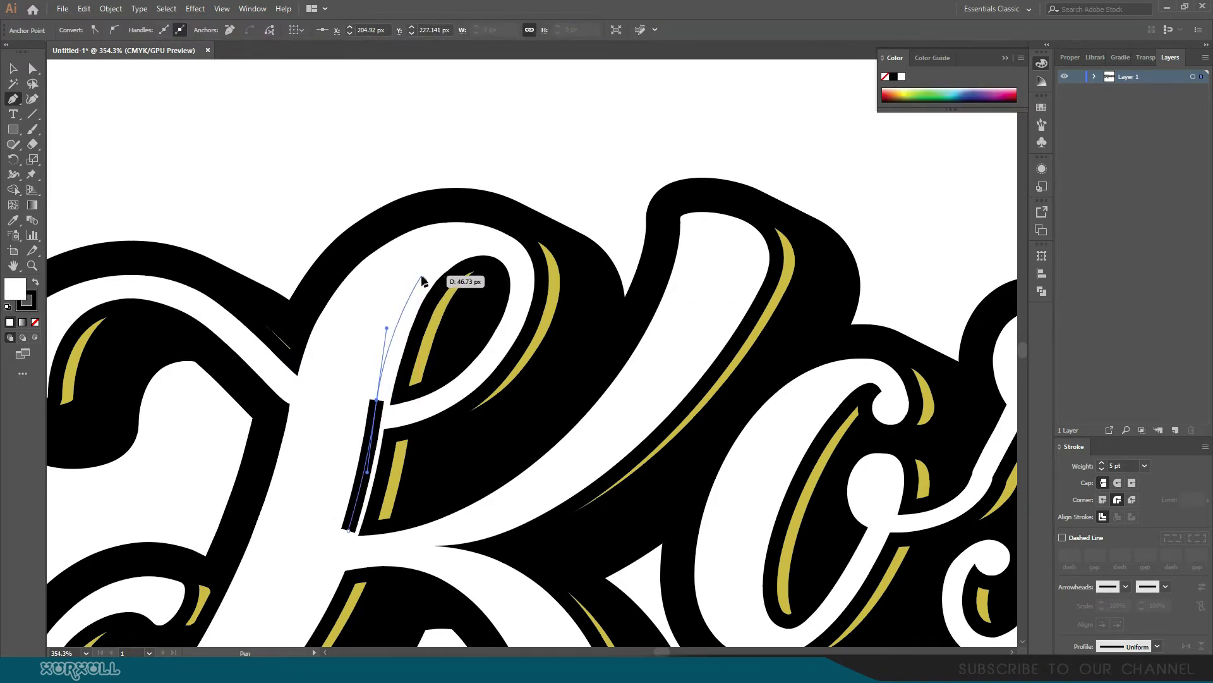
{"action": "key", "text": "Escape"}
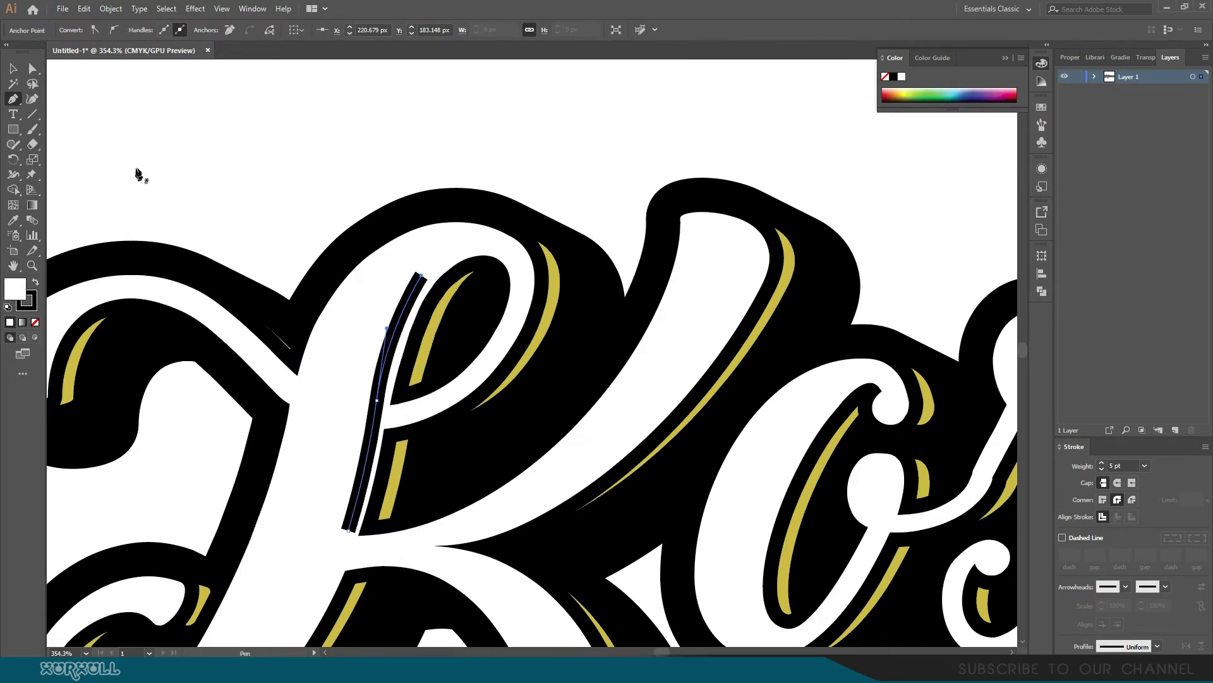
{"action": "left_click", "coordinate": [136, 168]}
{"action": "left_click", "coordinate": [252, 254], "text": "ctrl"}
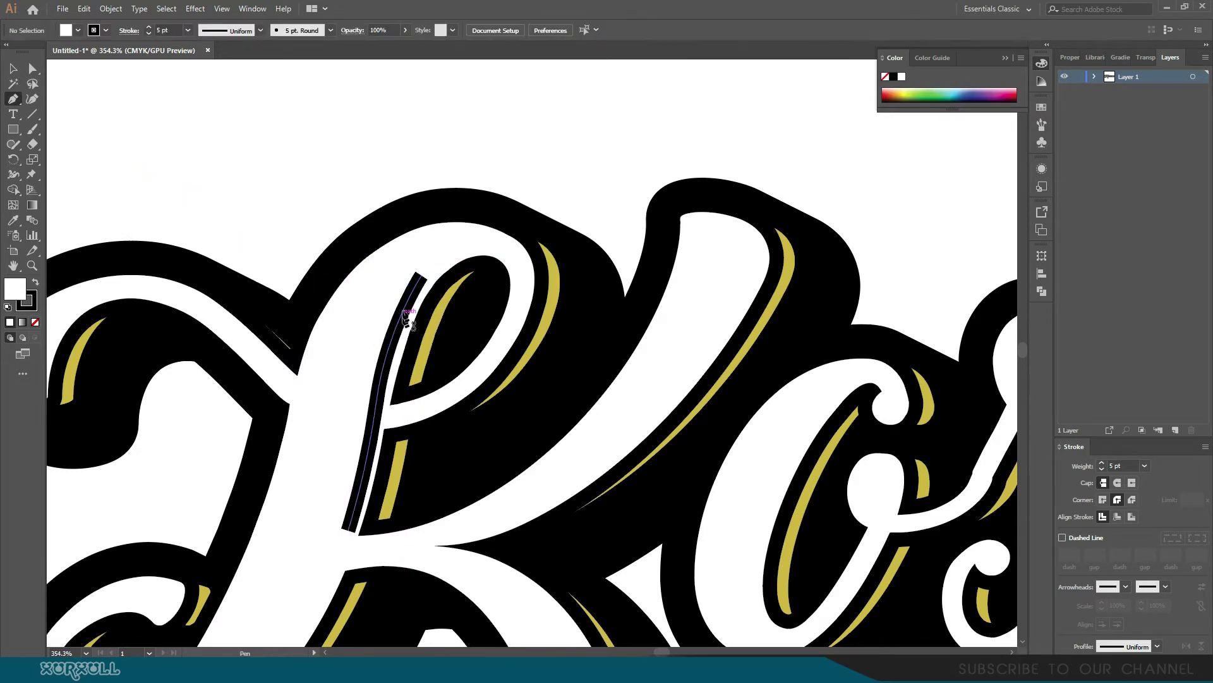
Step: Reduce the new path's stroke to 0 pt and fill it with the light blue swatch
{"action": "key", "text": "v"}
{"action": "left_click", "coordinate": [405, 303]}
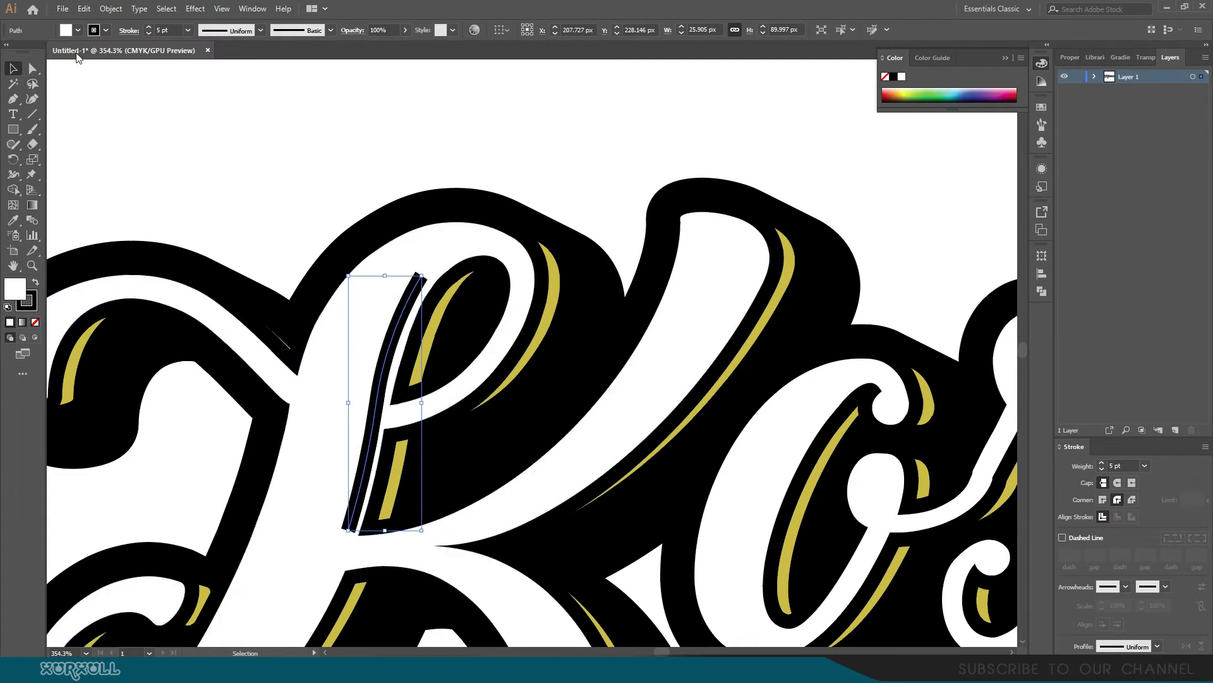
{"action": "left_click", "coordinate": [167, 32]}
{"action": "type", "text": "1"}
{"action": "key", "text": "Return"}
{"action": "left_click", "coordinate": [149, 33]}
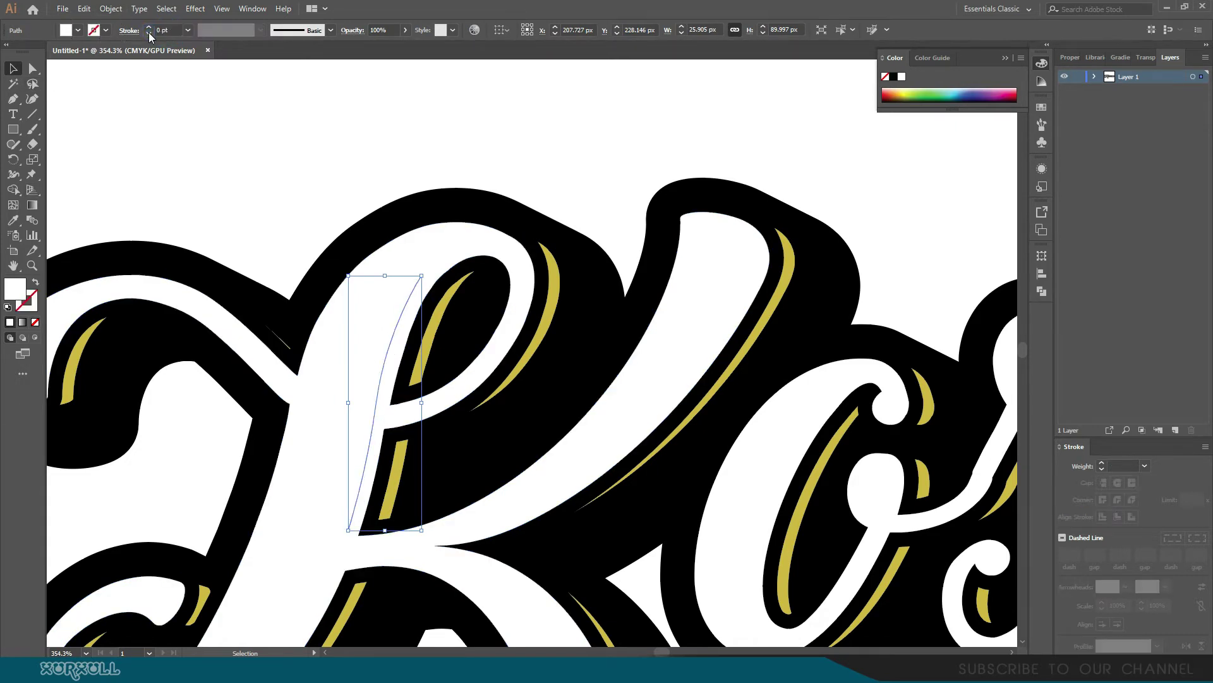
{"action": "left_click", "coordinate": [66, 30]}
{"action": "left_click", "coordinate": [72, 53]}
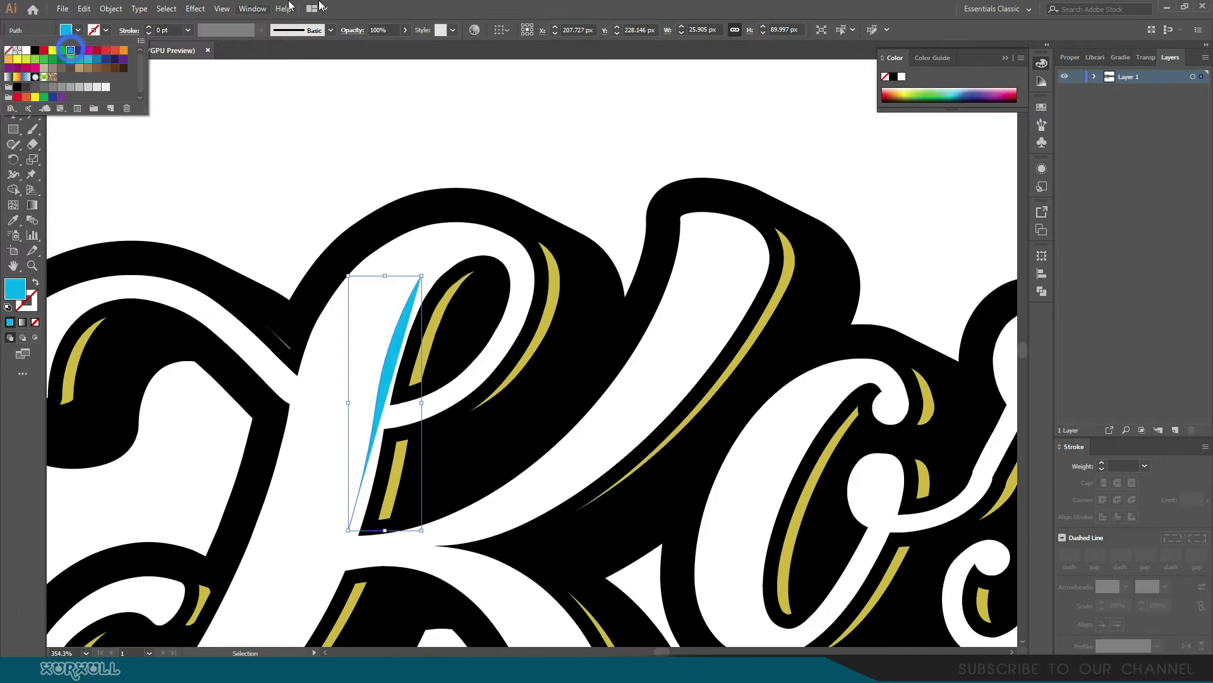
{"action": "key", "text": "Escape"}
Step: Extend the blue path from its lower end with a second curve on its left side, close it into a thin tapered highlight, and deselect it
{"action": "left_click", "coordinate": [16, 98]}
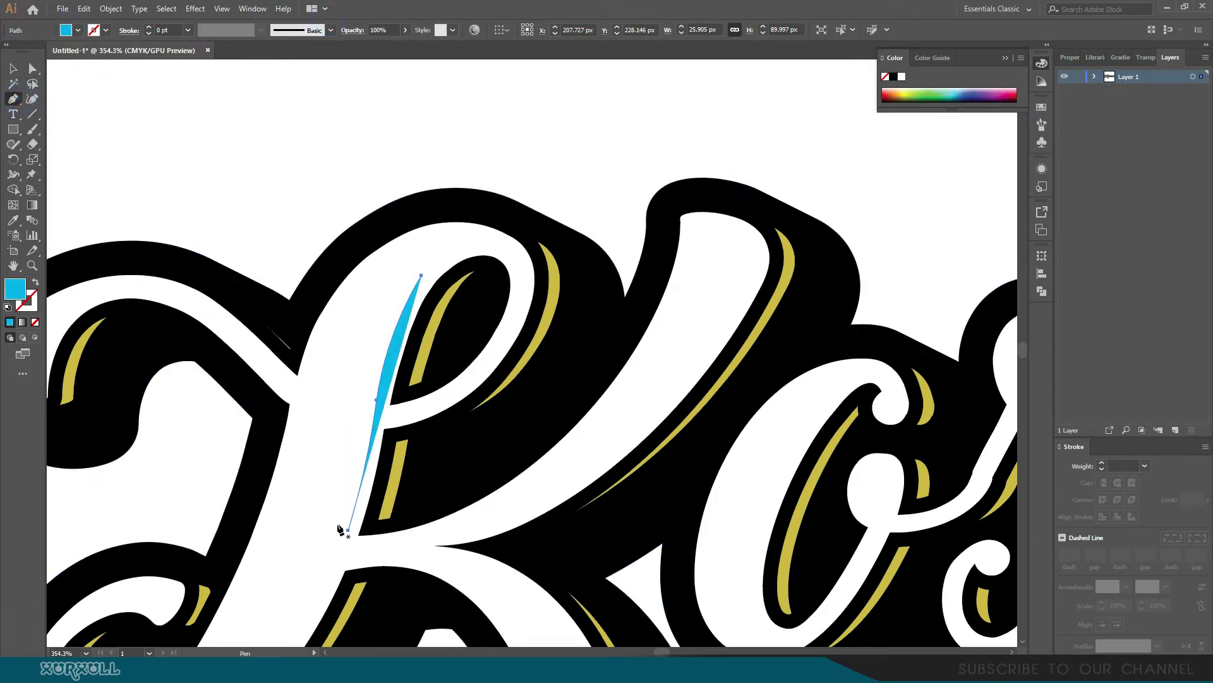
{"action": "left_click", "coordinate": [348, 531]}
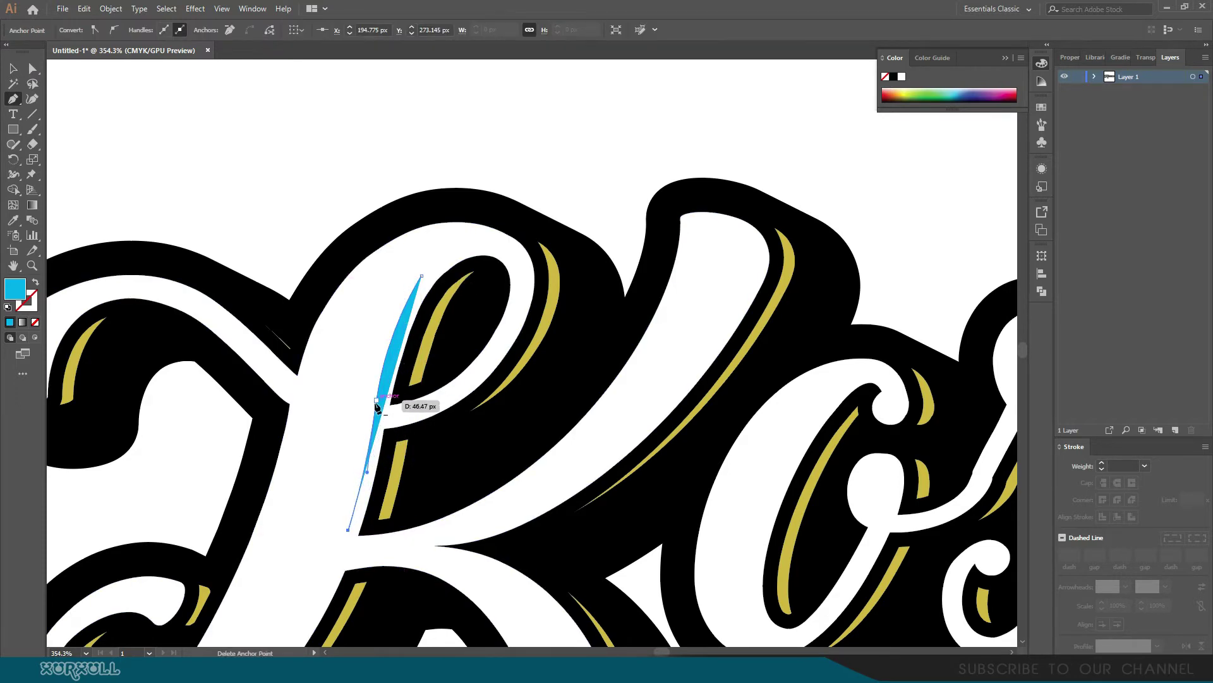
{"action": "key", "text": "ctrl+space"}
{"action": "left_click", "coordinate": [369, 399]}
{"action": "left_click_drag", "start_coordinate": [547, 270], "coordinate": [568, 256]}
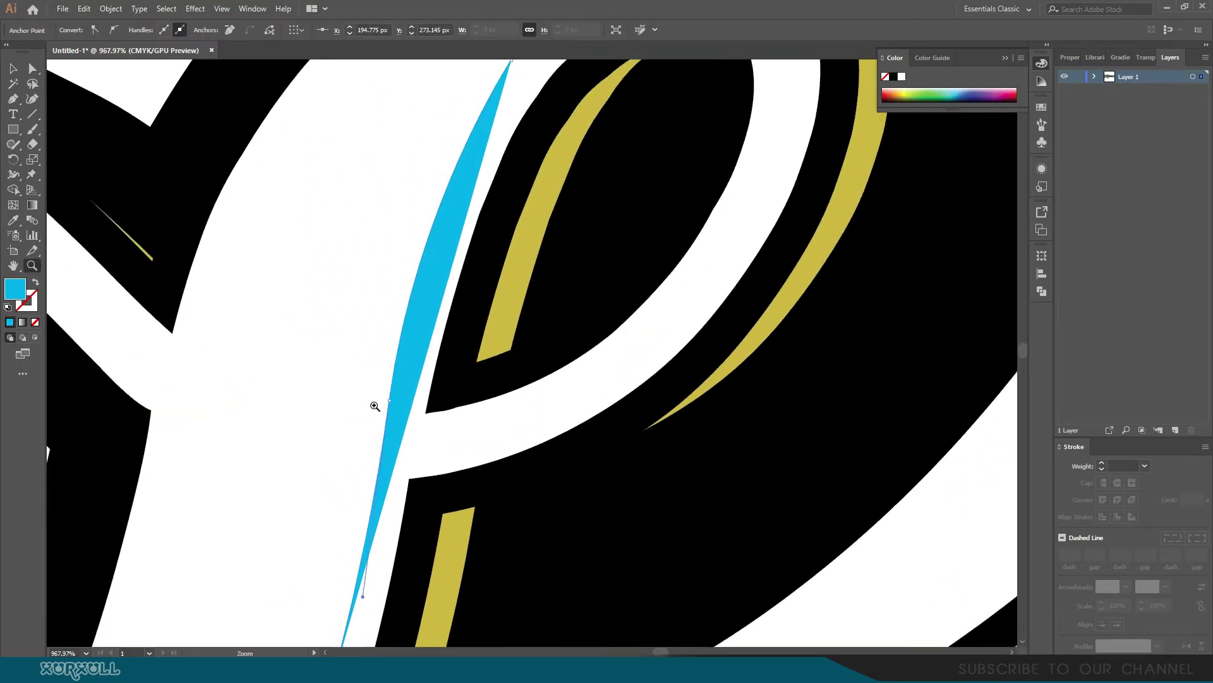
{"action": "scroll", "coordinate": [341, 582], "scroll_direction": "down", "scroll_amount": 3}
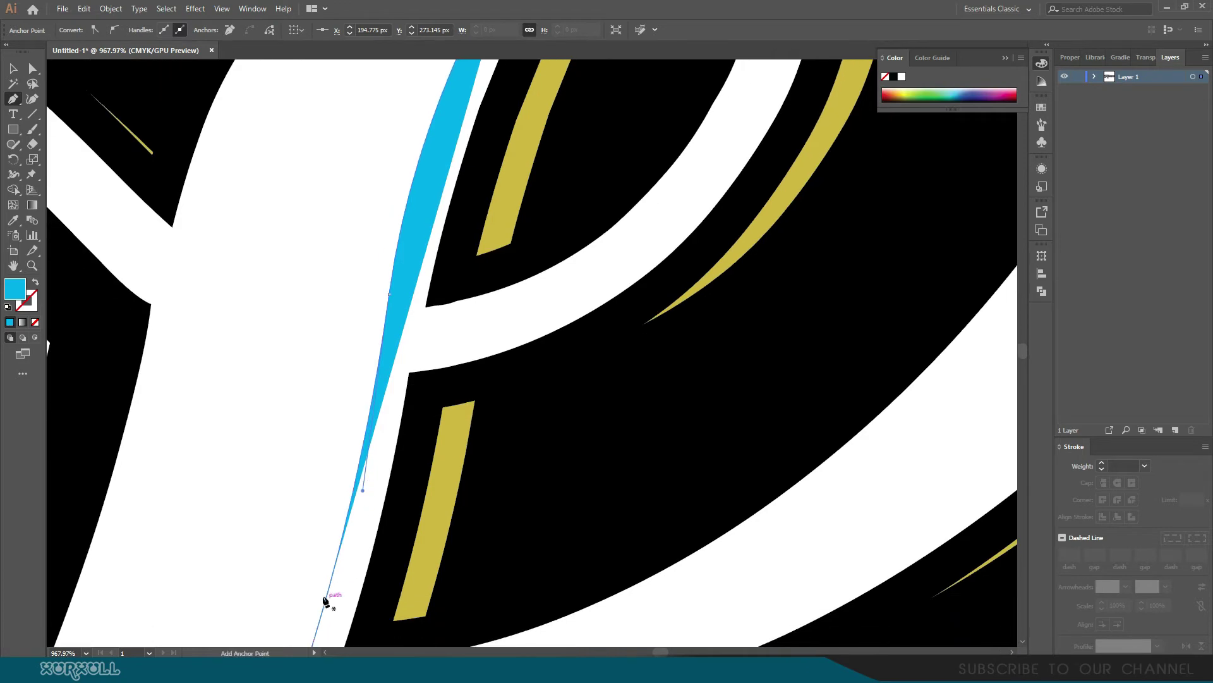
{"action": "scroll", "coordinate": [354, 461], "scroll_direction": "up", "scroll_amount": 1}
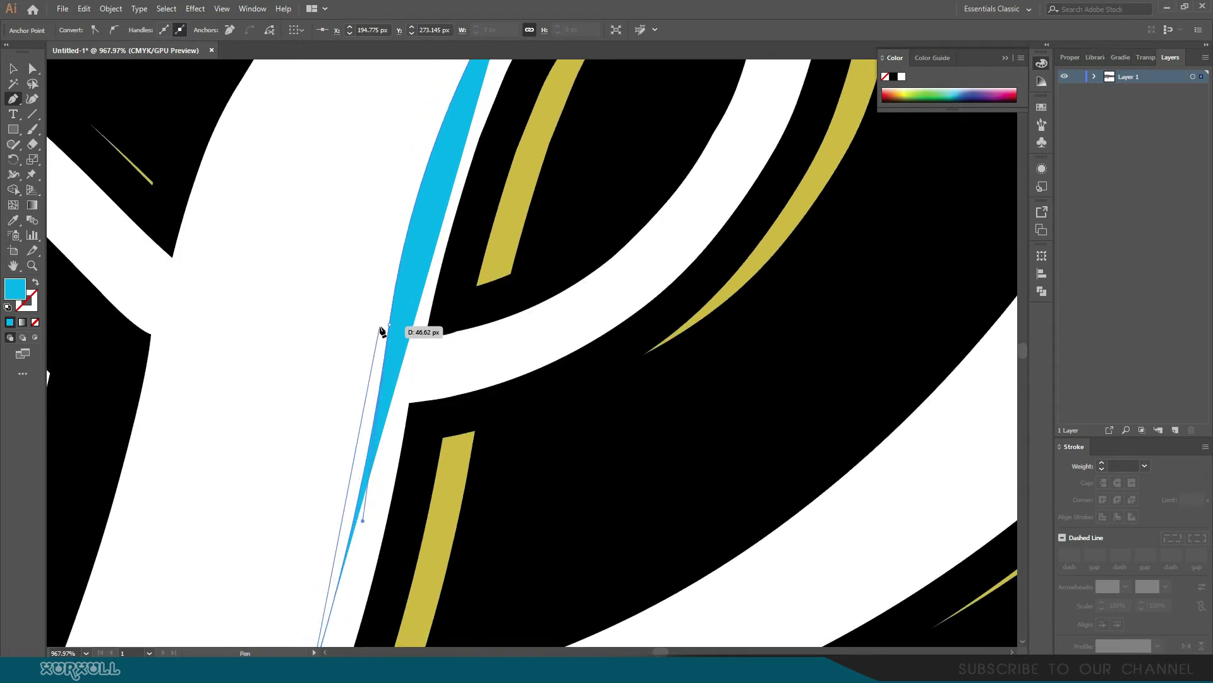
{"action": "left_click_drag", "start_coordinate": [384, 329], "coordinate": [379, 176]}
{"action": "scroll", "coordinate": [382, 300], "scroll_direction": "up", "scroll_amount": 10}
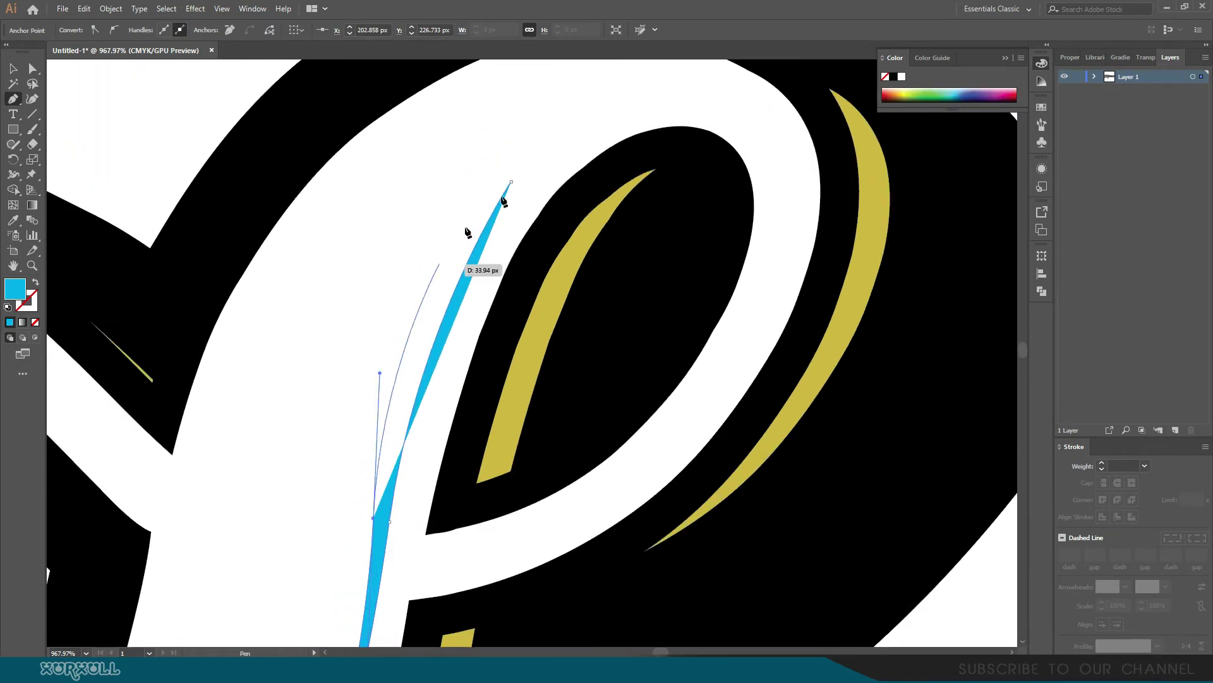
{"action": "left_click_drag", "start_coordinate": [527, 195], "coordinate": [512, 182]}
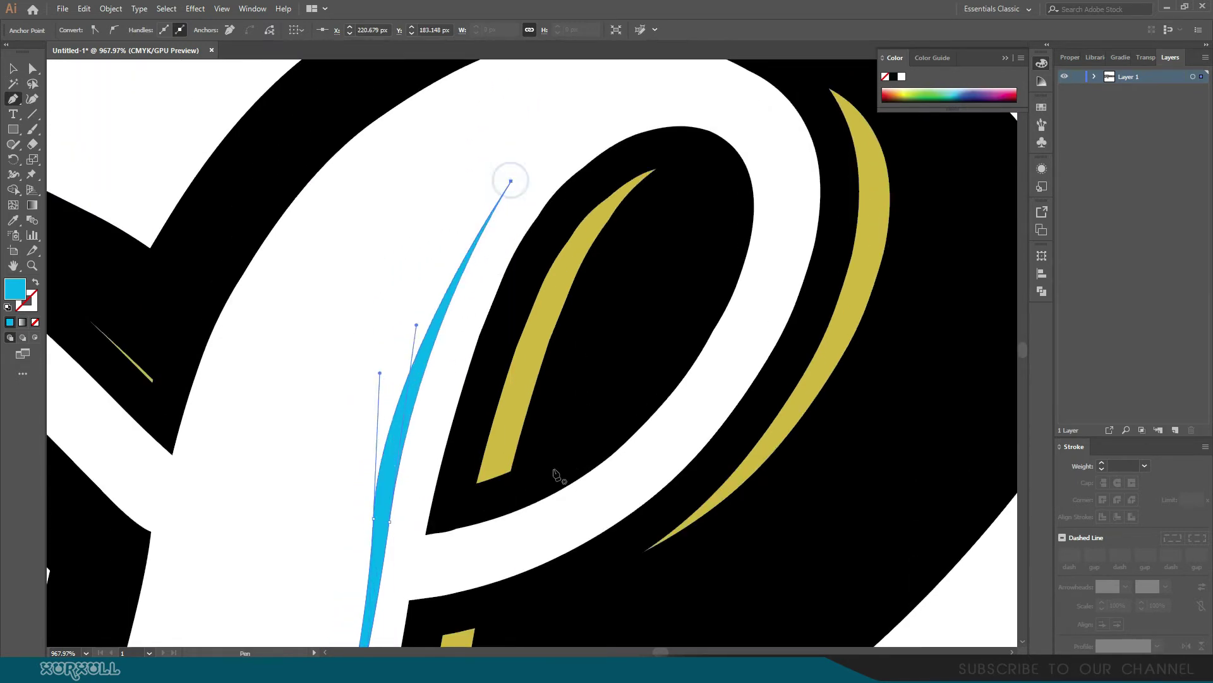
{"action": "key", "text": "ctrl+minus"}
{"action": "key", "text": "ctrl+minus"}
{"action": "key", "text": "ctrl+minus"}
{"action": "key", "text": "ctrl+minus"}
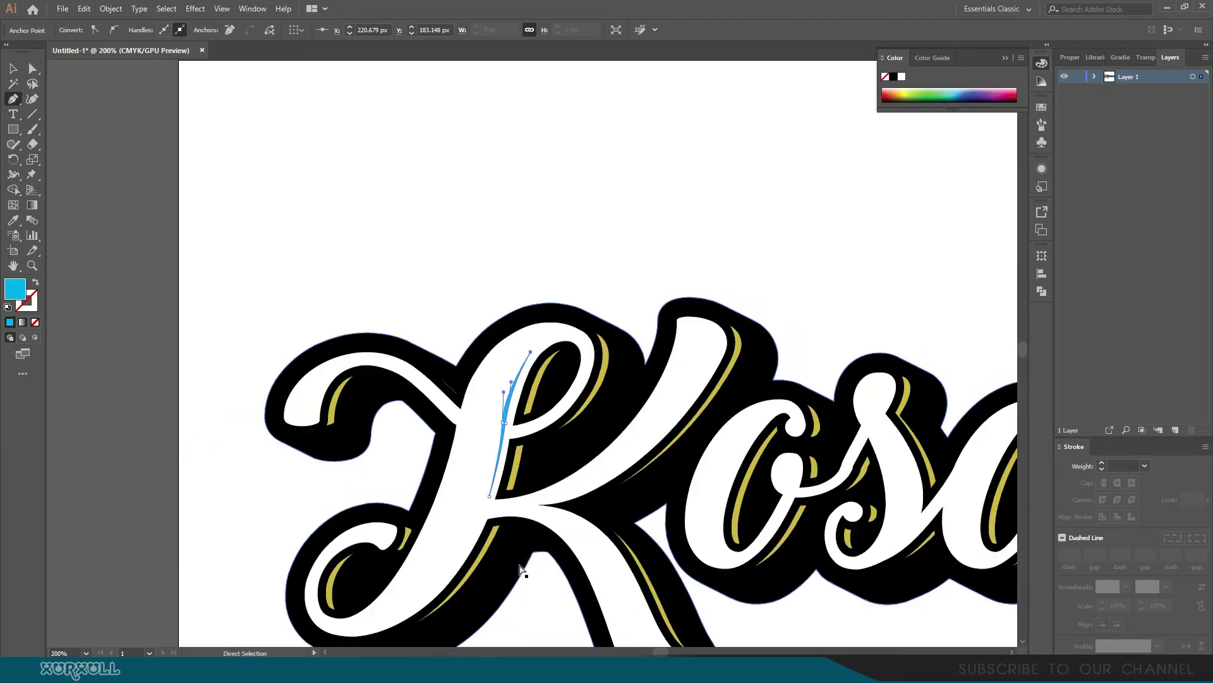
{"action": "left_click", "coordinate": [12, 69]}
{"action": "left_click", "coordinate": [413, 173]}
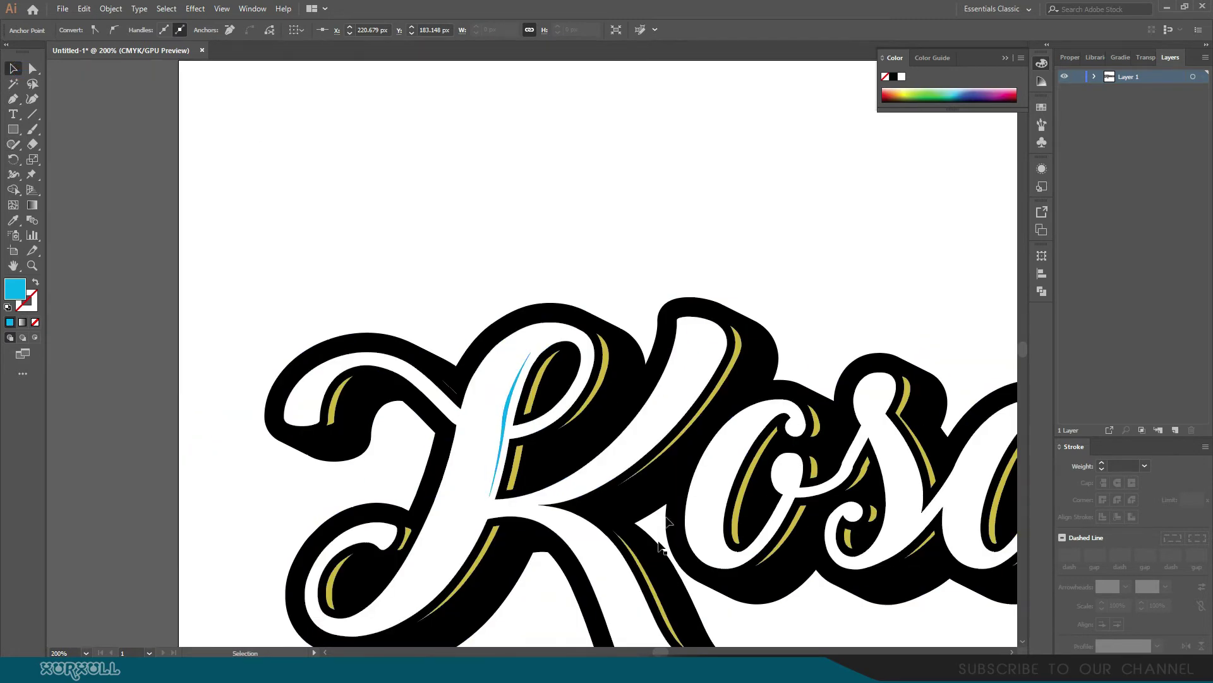
Step: Lengthen the upper handle of the blue highlight's left middle anchor to smooth the outer curve on the K's stem
{"action": "left_click_drag", "start_coordinate": [690, 519], "coordinate": [642, 357]}
{"action": "left_click_drag", "start_coordinate": [430, 256], "coordinate": [655, 201]}
{"action": "left_click_drag", "start_coordinate": [641, 246], "coordinate": [525, 386]}
{"action": "key", "text": "a"}
{"action": "left_click", "coordinate": [452, 414]}
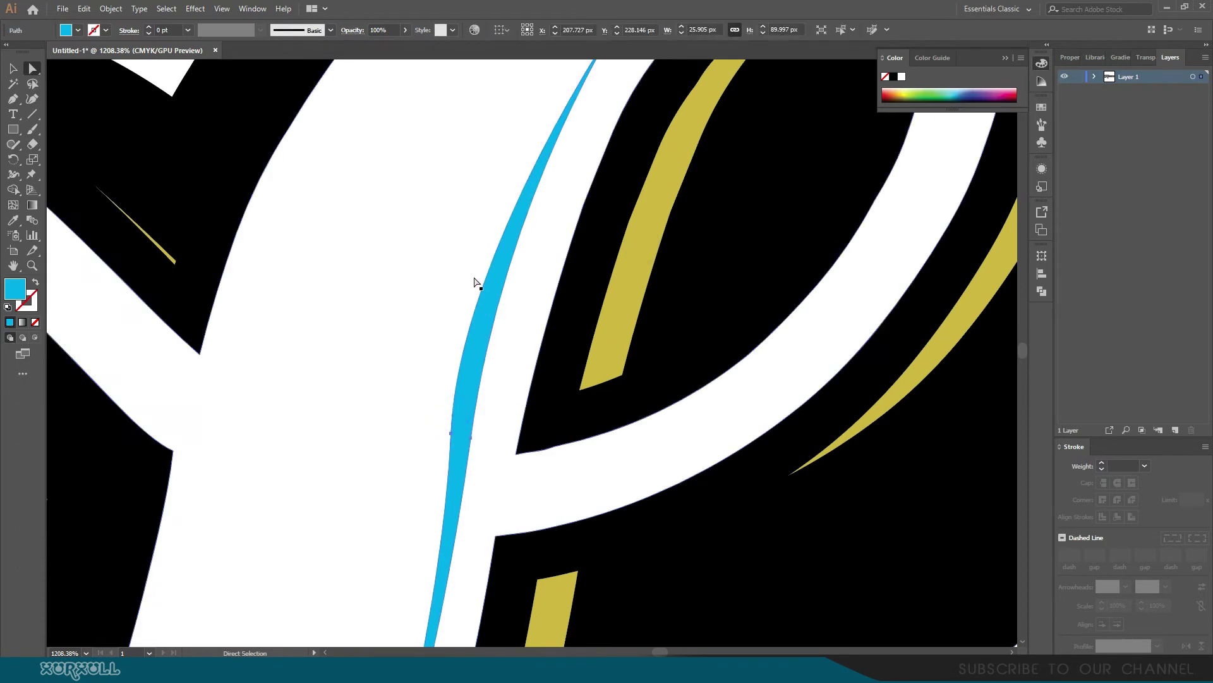
{"action": "left_click", "coordinate": [452, 435]}
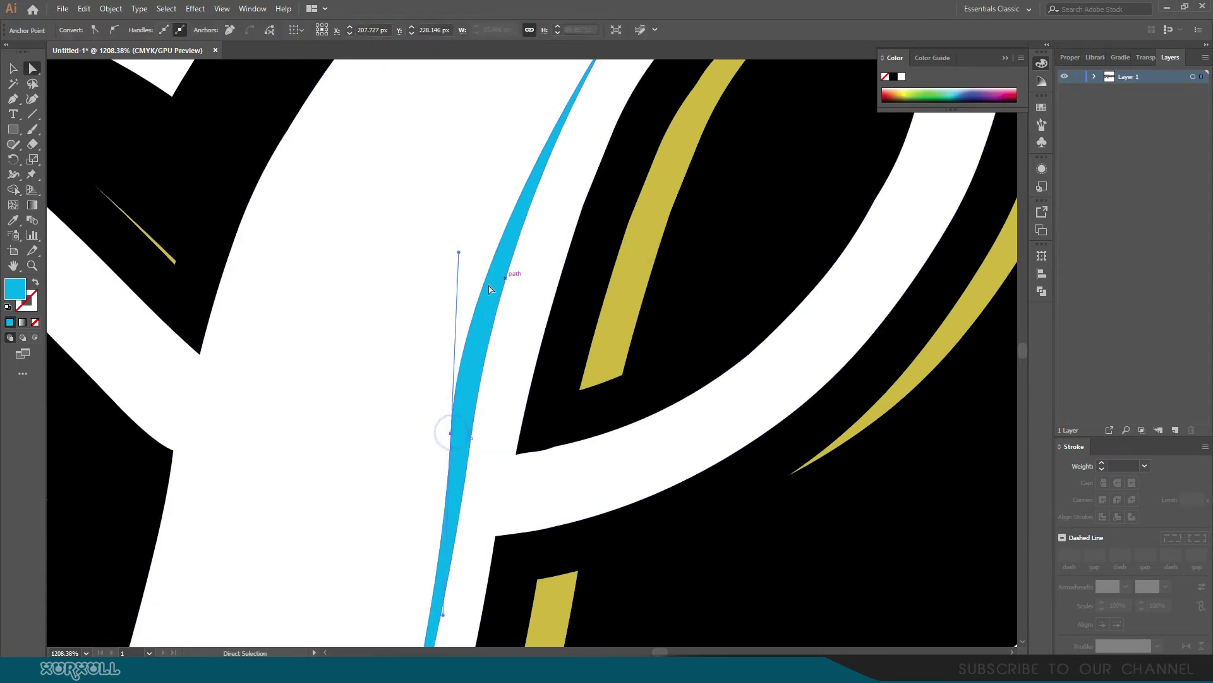
{"action": "left_click_drag", "start_coordinate": [458, 254], "coordinate": [471, 199]}
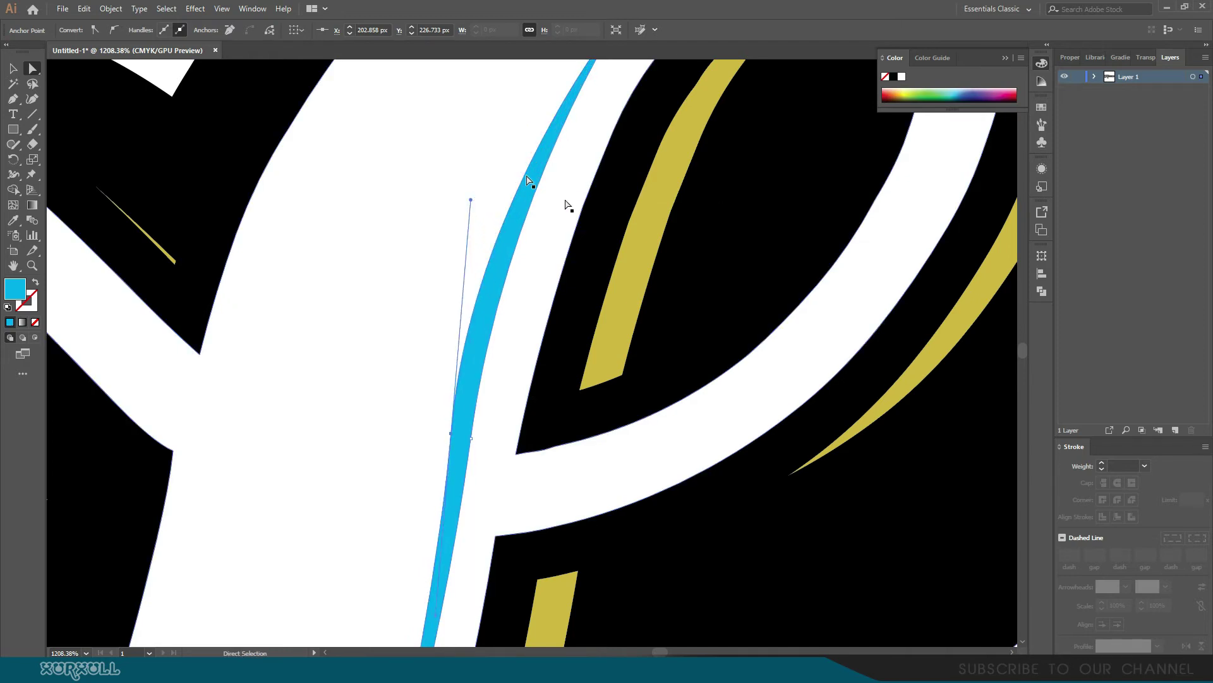
Step: Shift the lower tip of the blue highlight on the K's stem slightly to the left
{"action": "left_click", "coordinate": [537, 284]}
{"action": "scroll", "coordinate": [537, 305], "scroll_direction": "down", "scroll_amount": 8}
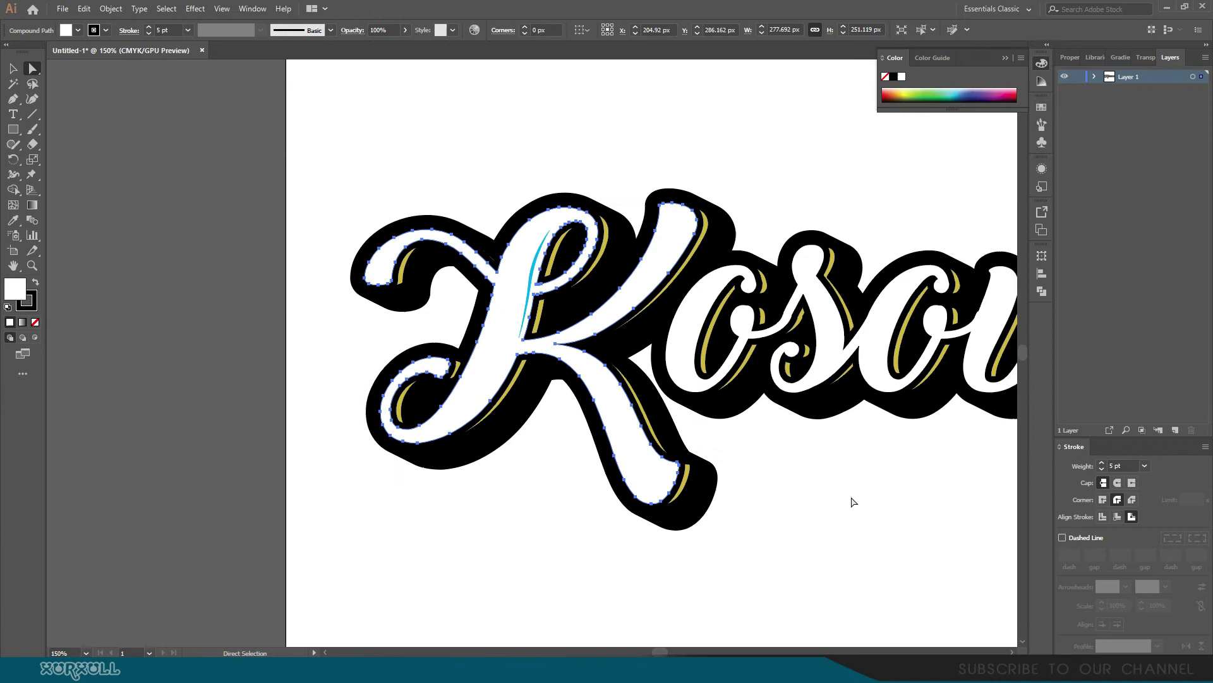
{"action": "left_click", "coordinate": [852, 497]}
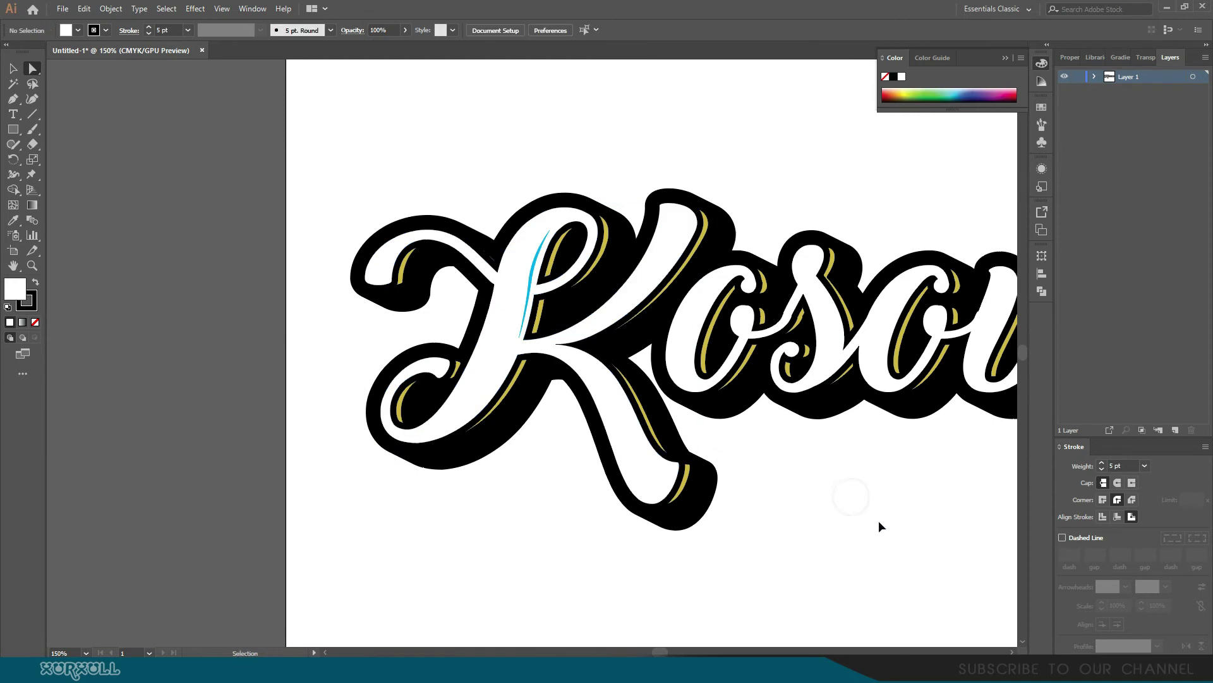
{"action": "scroll", "coordinate": [859, 528], "scroll_direction": "up", "scroll_amount": 6}
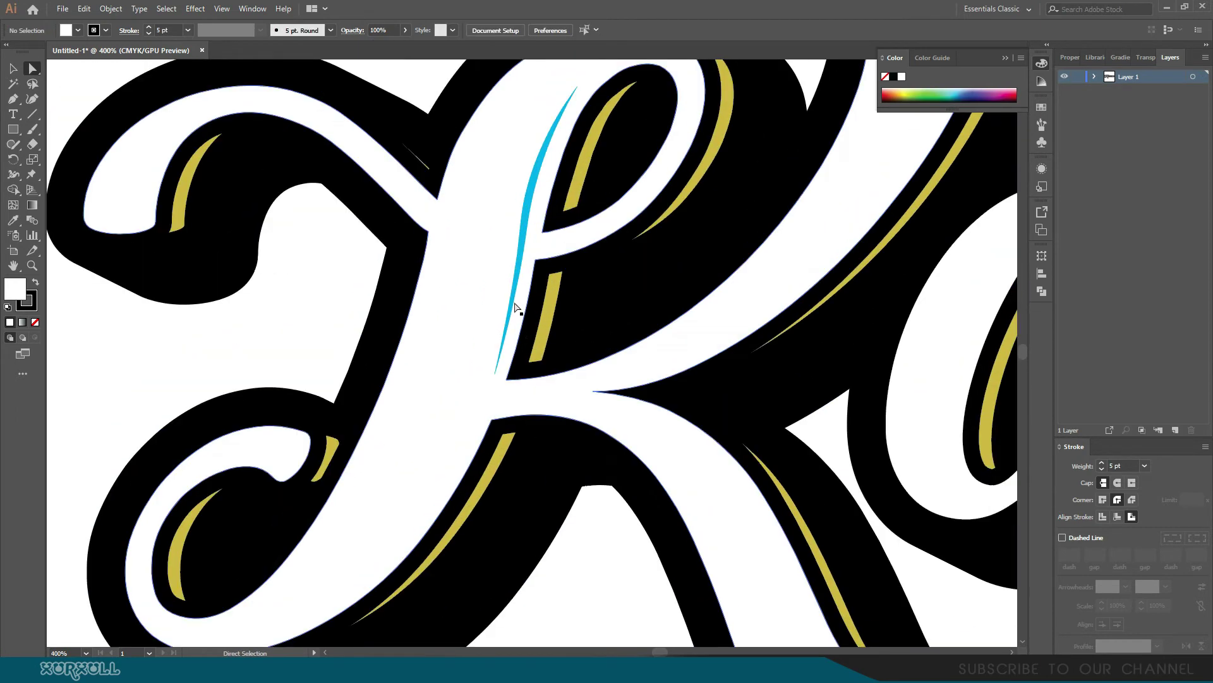
{"action": "left_click", "coordinate": [516, 303]}
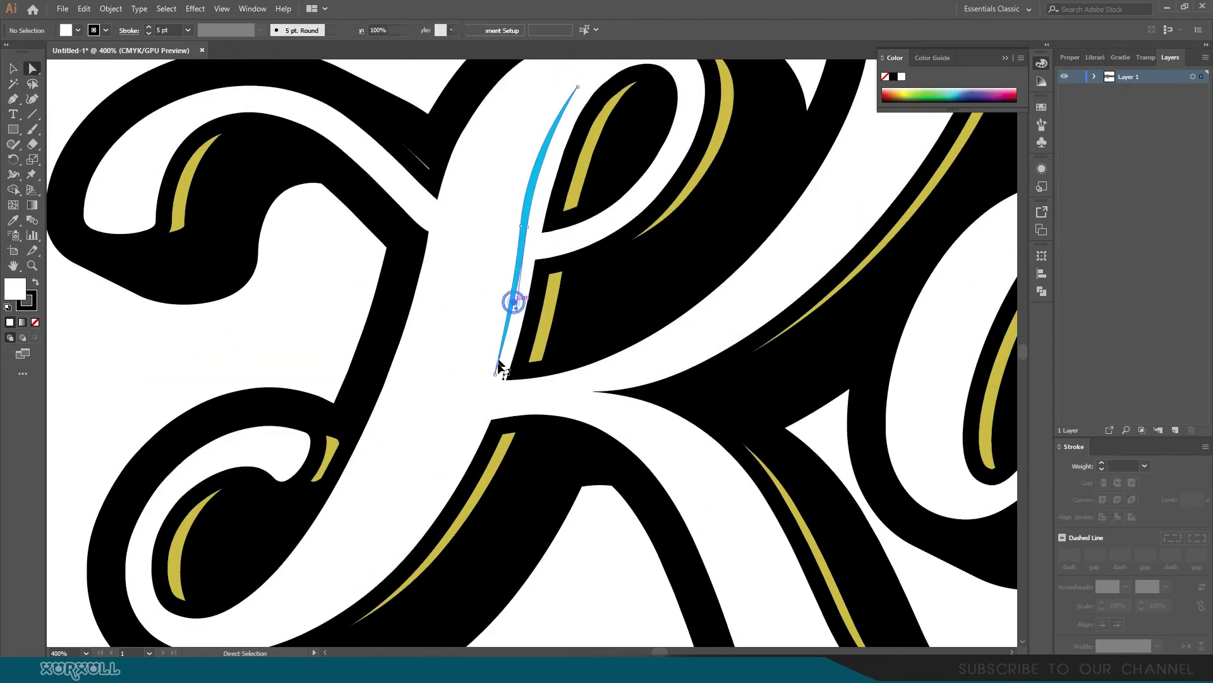
{"action": "left_click_drag", "start_coordinate": [495, 373], "coordinate": [490, 373]}
{"action": "left_click", "coordinate": [772, 417]}
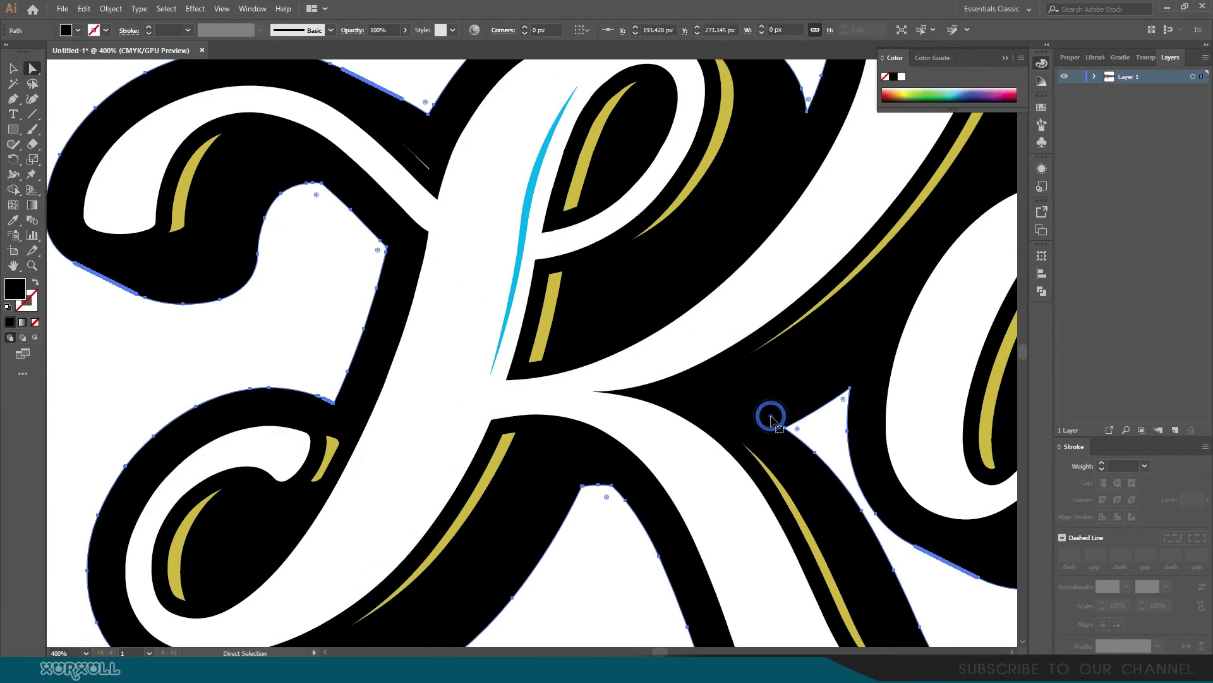
Step: Draw a closed, thin tapered Pen highlight about 33 px wide and 68 px tall along the left edge of the K's lower leg, and deselect it
{"action": "key", "text": "ctrl+minus"}
{"action": "key", "text": "ctrl+minus"}
{"action": "key", "text": "ctrl+minus"}
{"action": "left_click", "coordinate": [638, 497]}
{"action": "key", "text": "ctrl+space"}
{"action": "left_click_drag", "start_coordinate": [249, 348], "coordinate": [320, 491]}
{"action": "left_click_drag", "start_coordinate": [546, 443], "coordinate": [543, 75]}
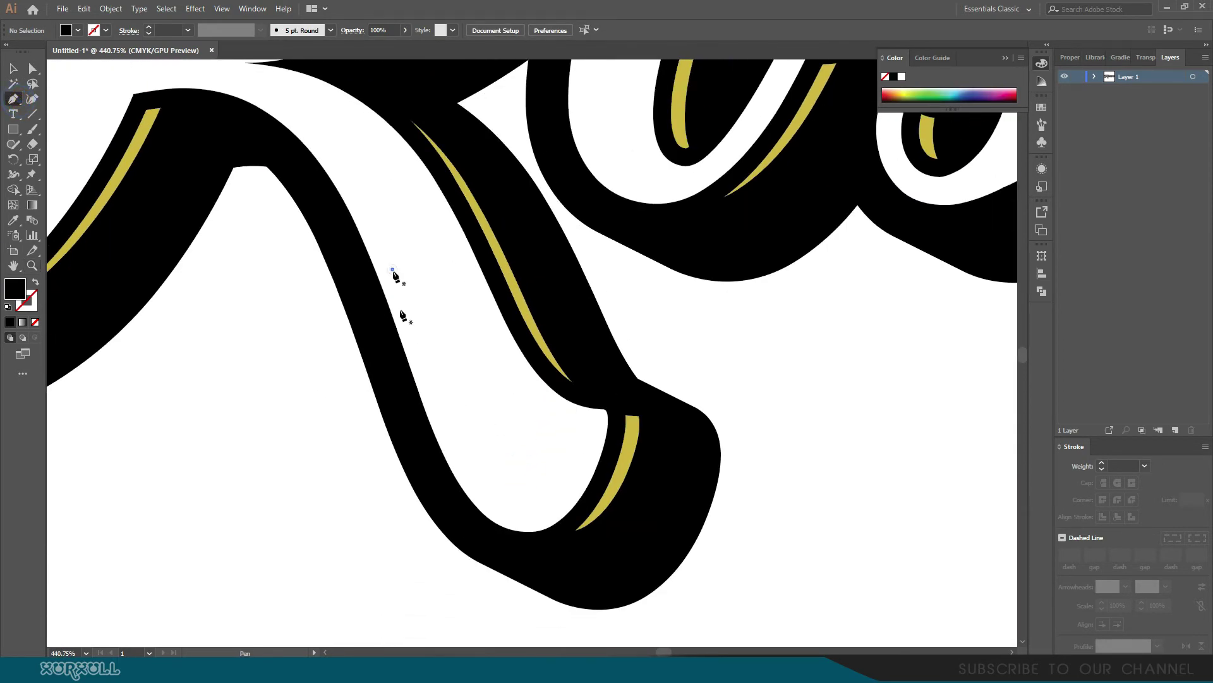
{"action": "left_click", "coordinate": [392, 269]}
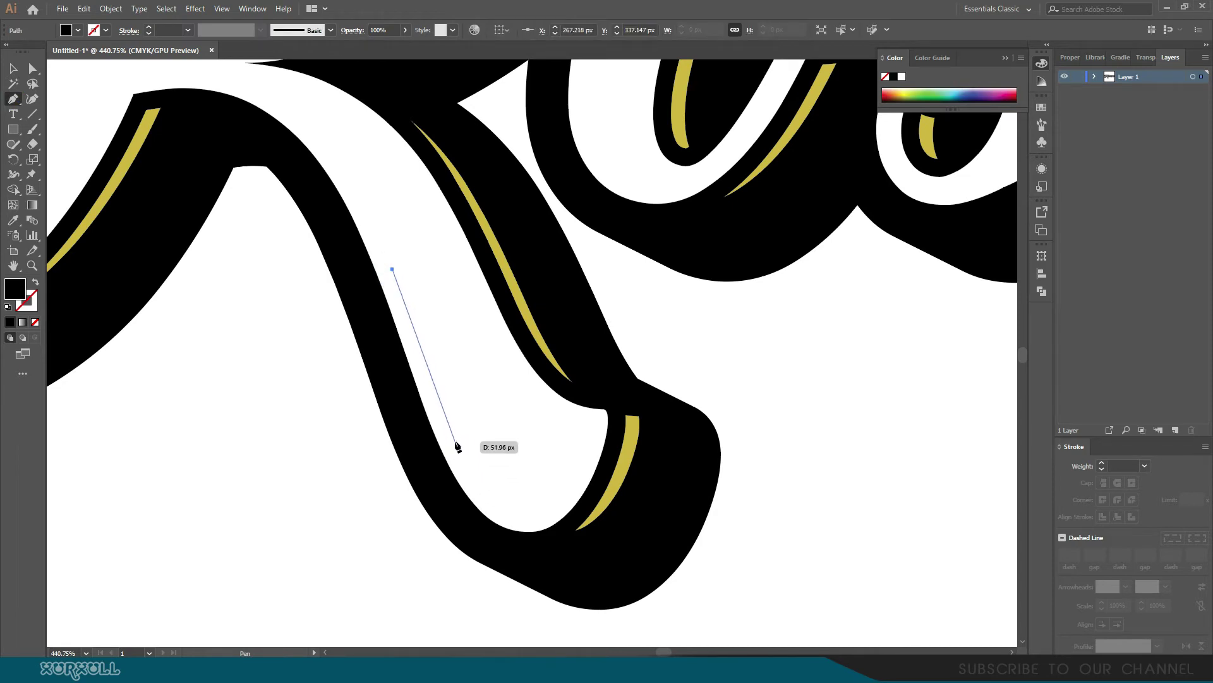
{"action": "left_click_drag", "start_coordinate": [455, 440], "coordinate": [510, 514]}
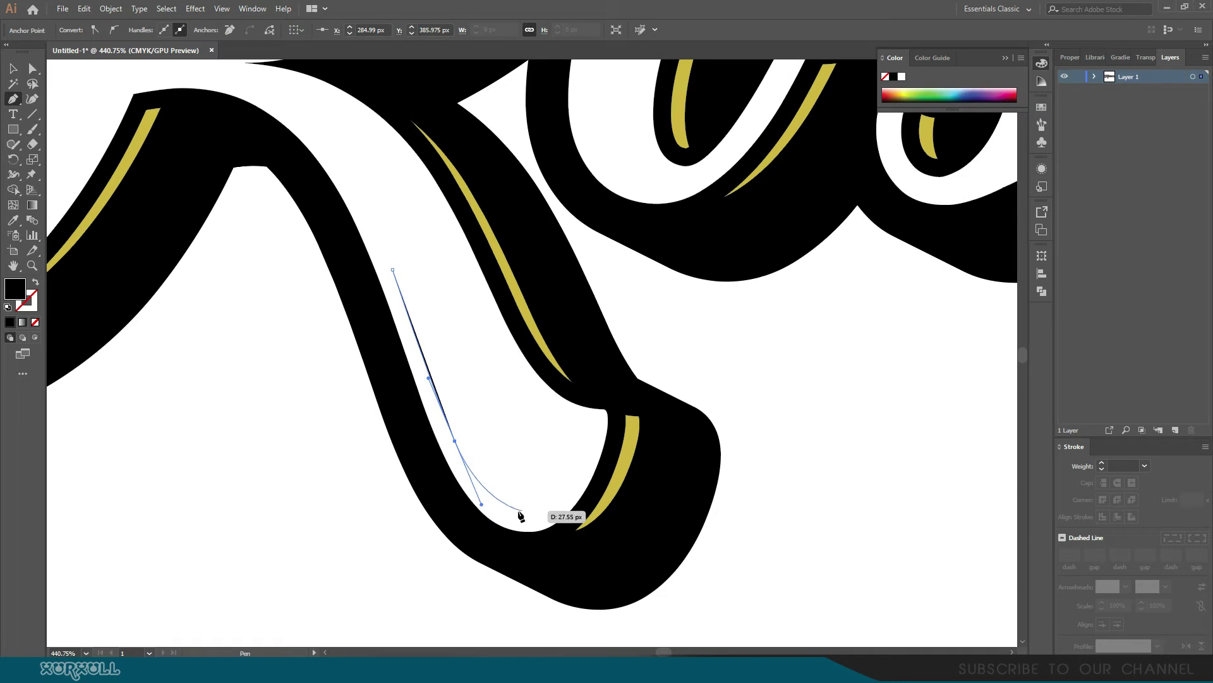
{"action": "left_click", "coordinate": [510, 508]}
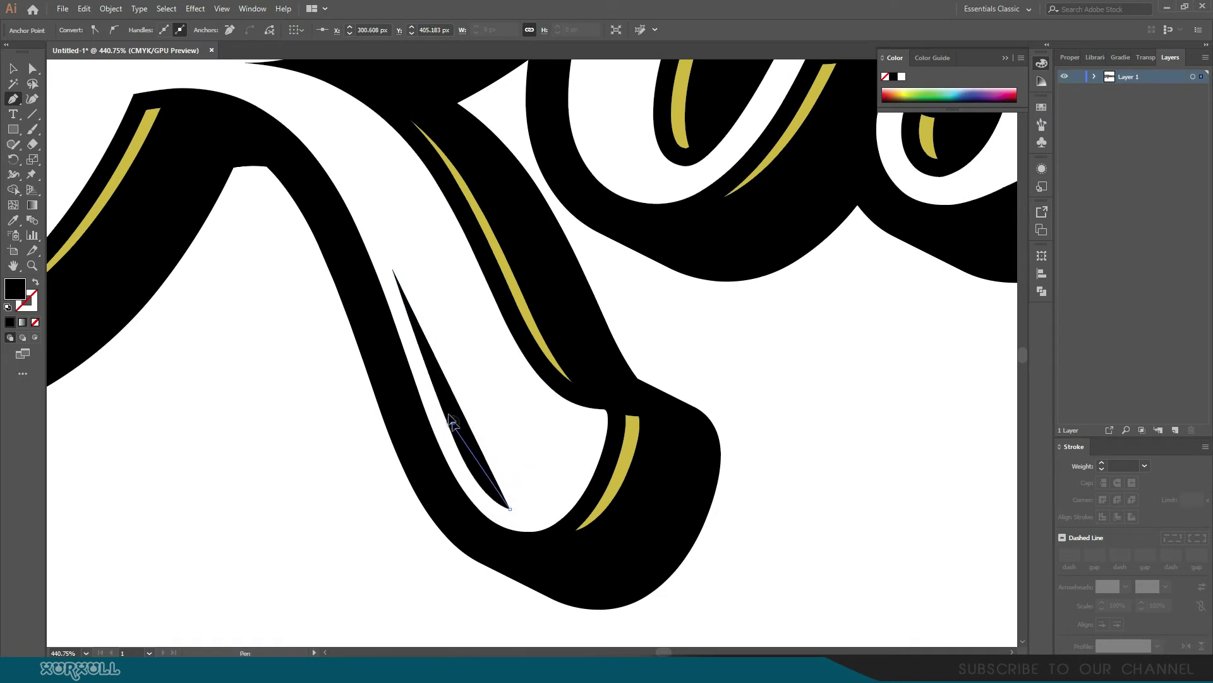
{"action": "left_click_drag", "start_coordinate": [451, 423], "coordinate": [425, 354]}
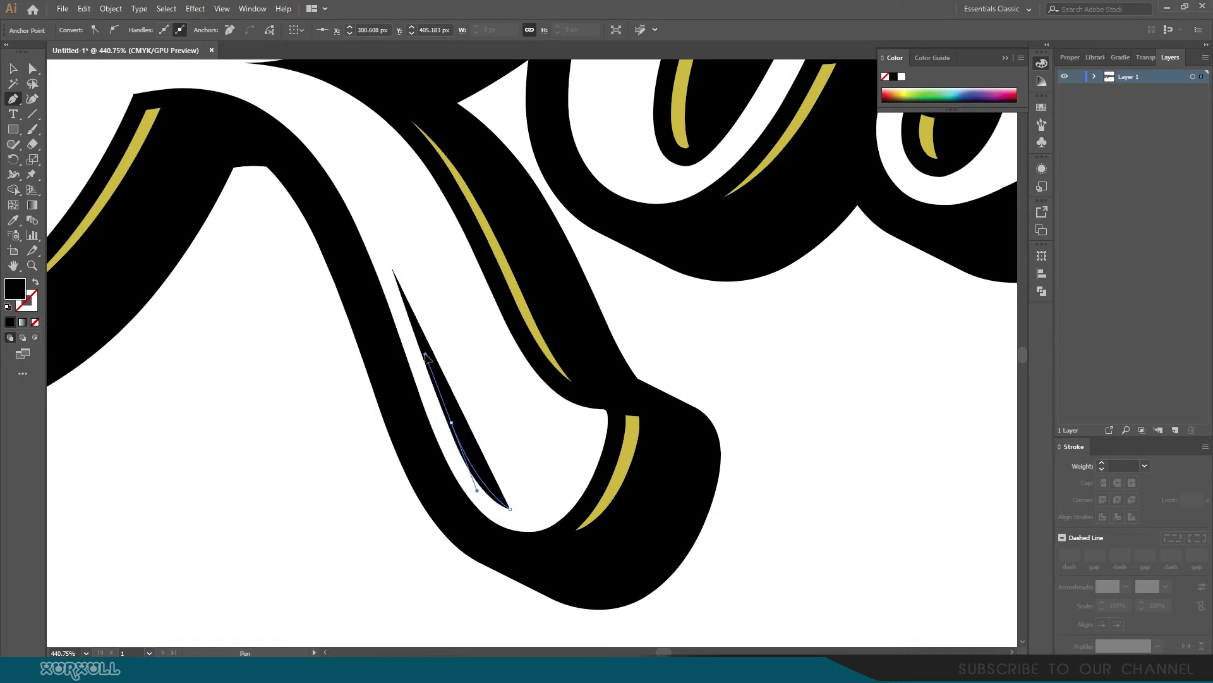
{"action": "left_click", "coordinate": [393, 270]}
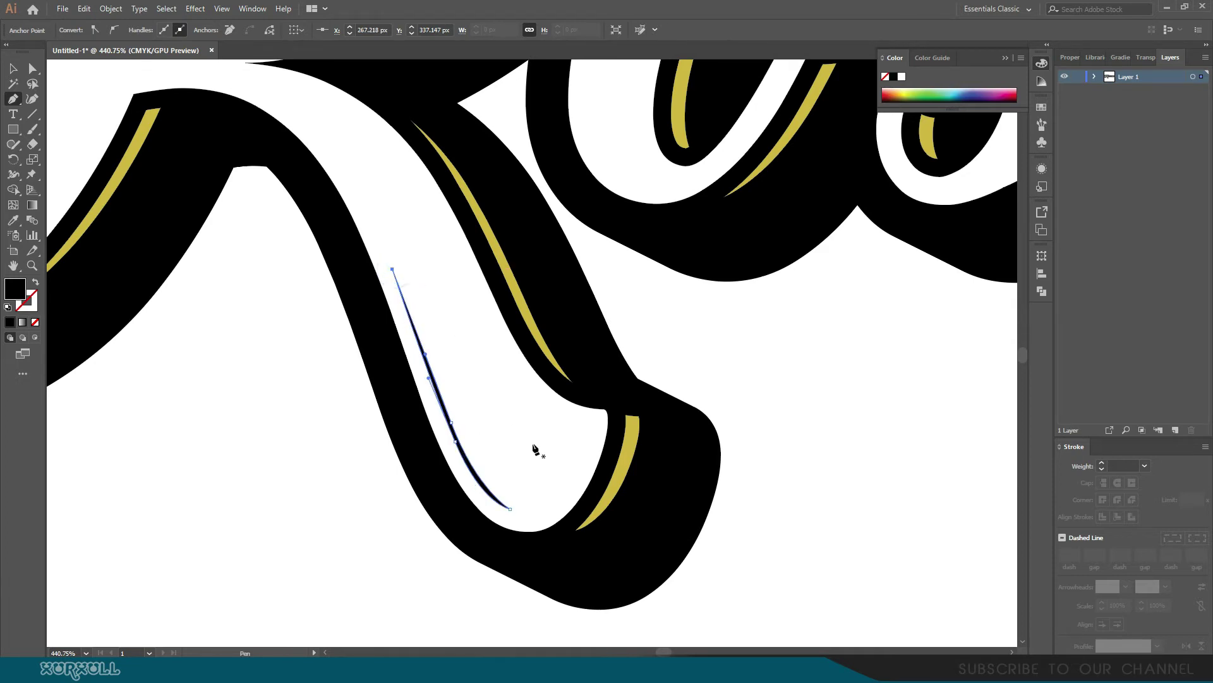
{"action": "key", "text": "v"}
{"action": "key", "text": "p"}
{"action": "left_click", "coordinate": [741, 335]}
{"action": "left_click_drag", "start_coordinate": [790, 310], "coordinate": [457, 568]}
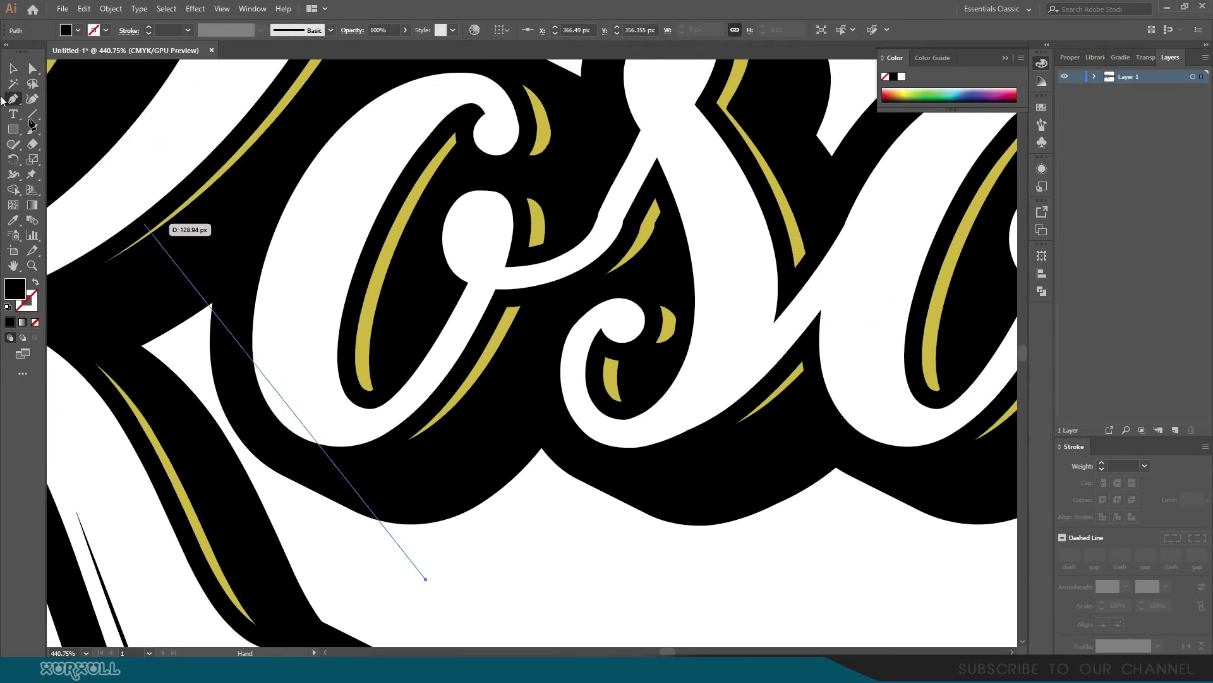
{"action": "key", "text": "Escape"}
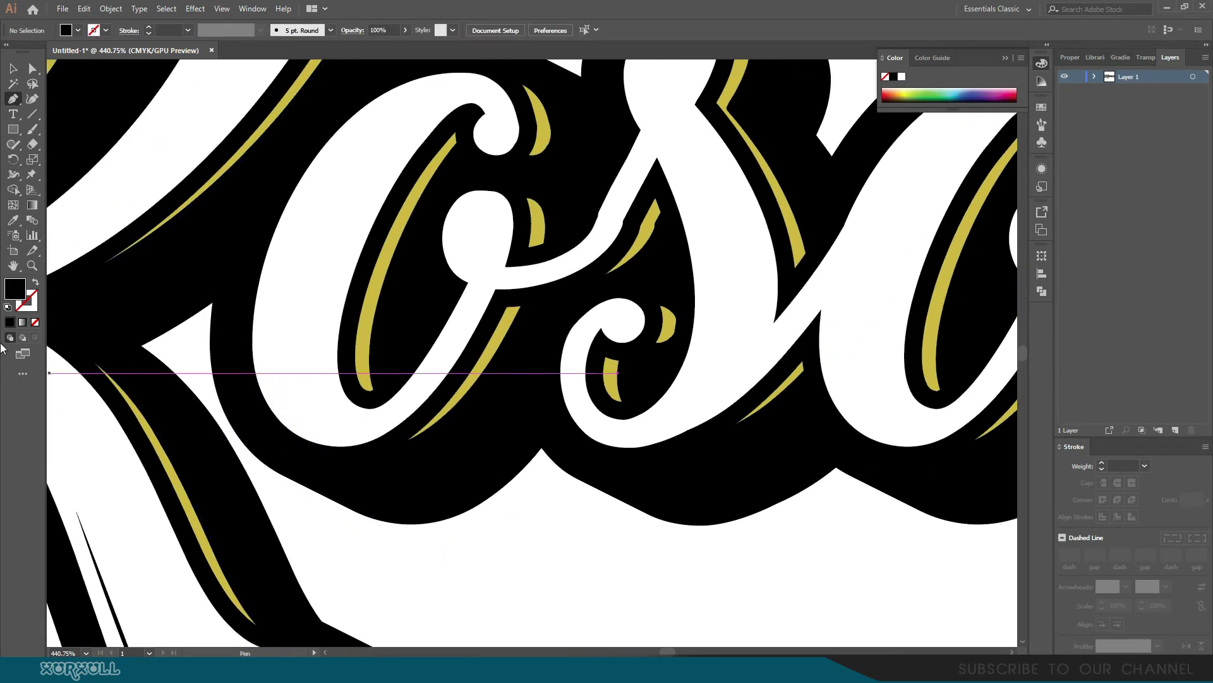
Step: Draw a closed crescent Pen highlight about 20 px wide and 63 px tall on the first o, beside the inner edge of its left stroke
{"action": "left_click", "coordinate": [327, 378]}
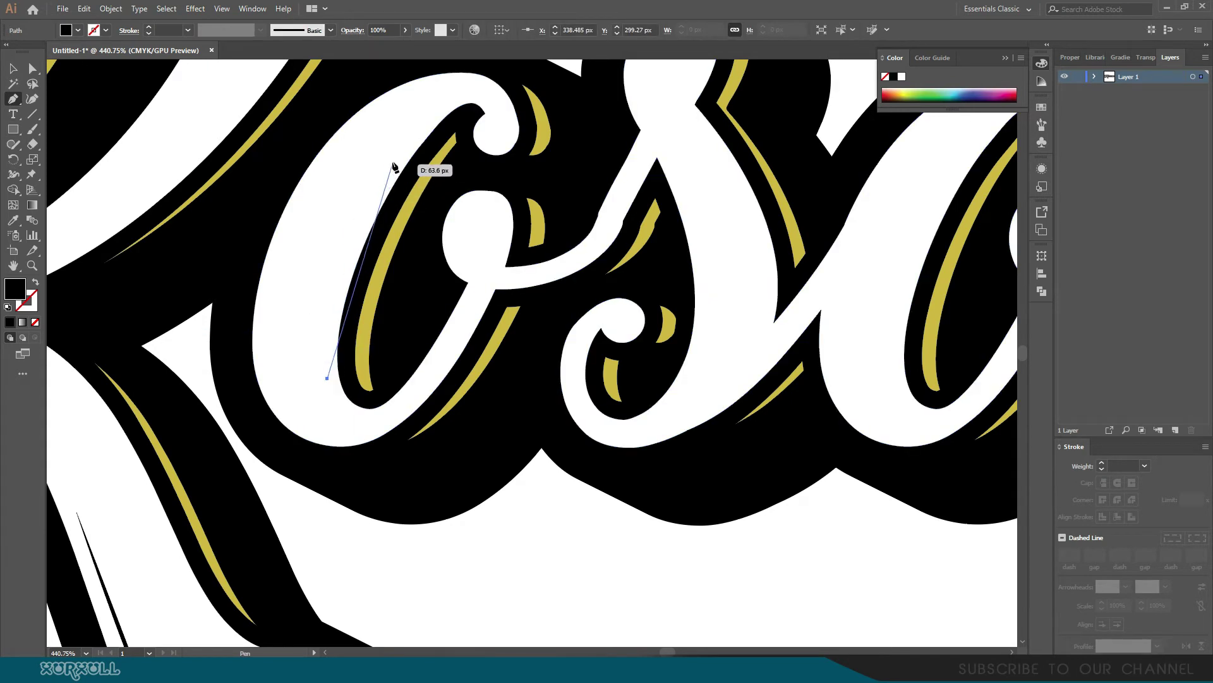
{"action": "left_click_drag", "start_coordinate": [393, 156], "coordinate": [483, 159]}
{"action": "left_click", "coordinate": [395, 318]}
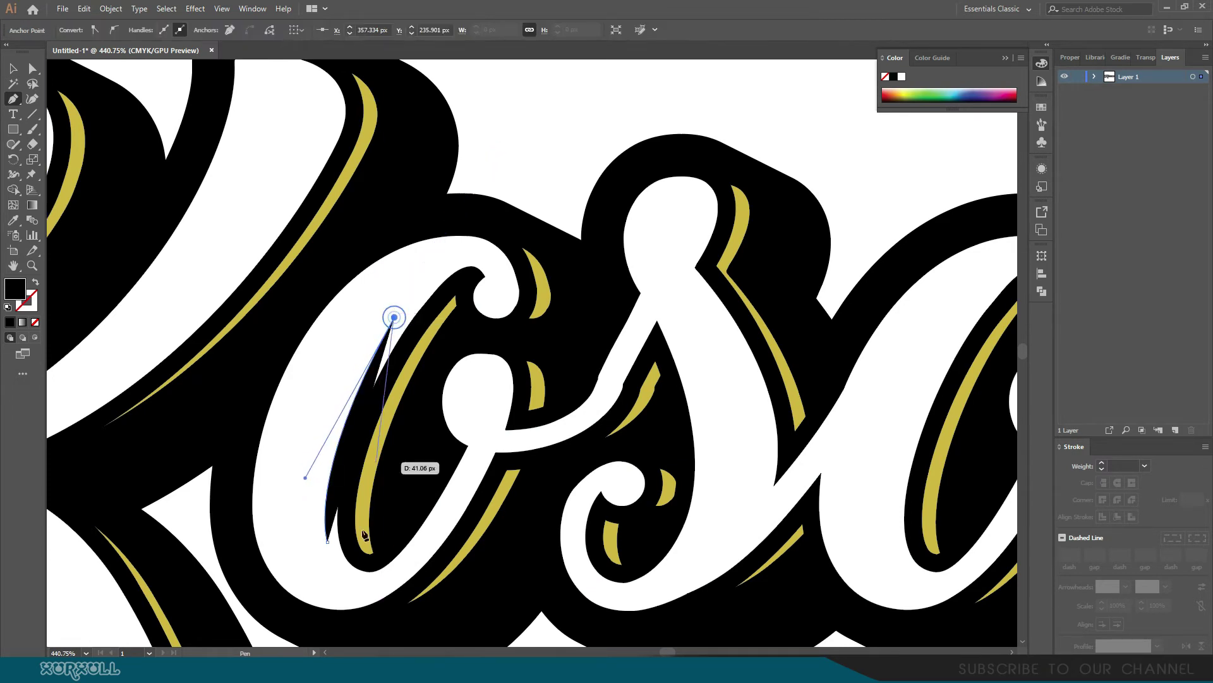
{"action": "left_click", "coordinate": [328, 541]}
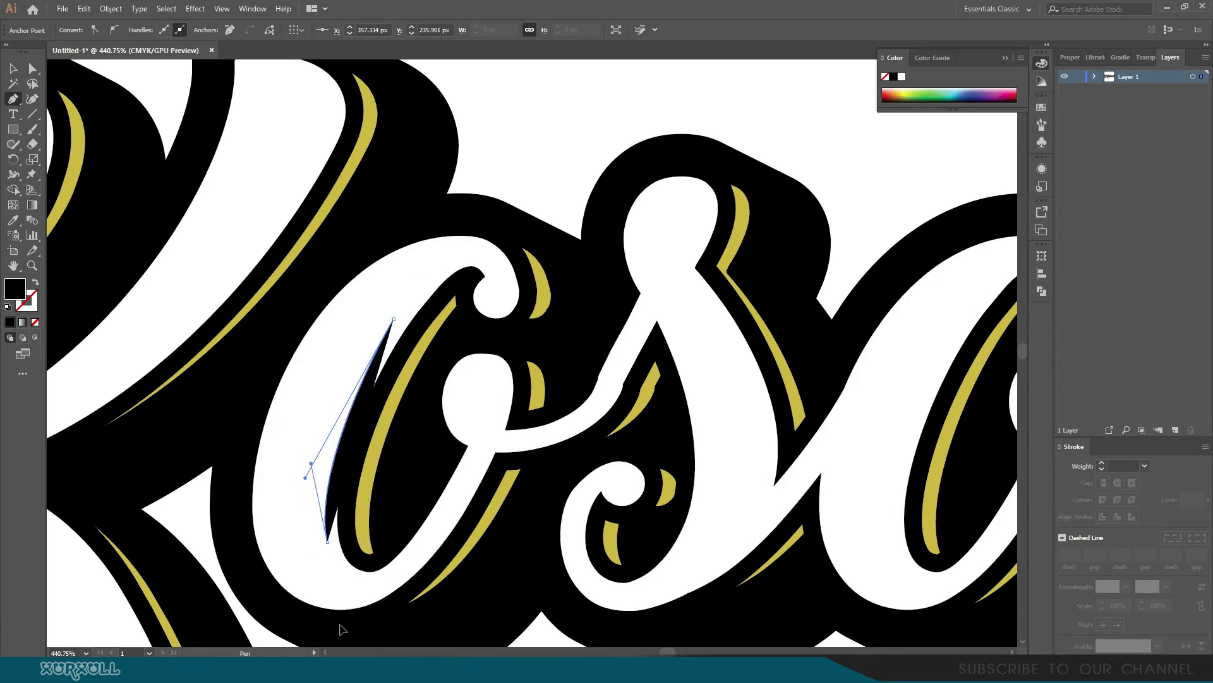
{"action": "scroll", "coordinate": [341, 630], "scroll_direction": "down", "scroll_amount": 5}
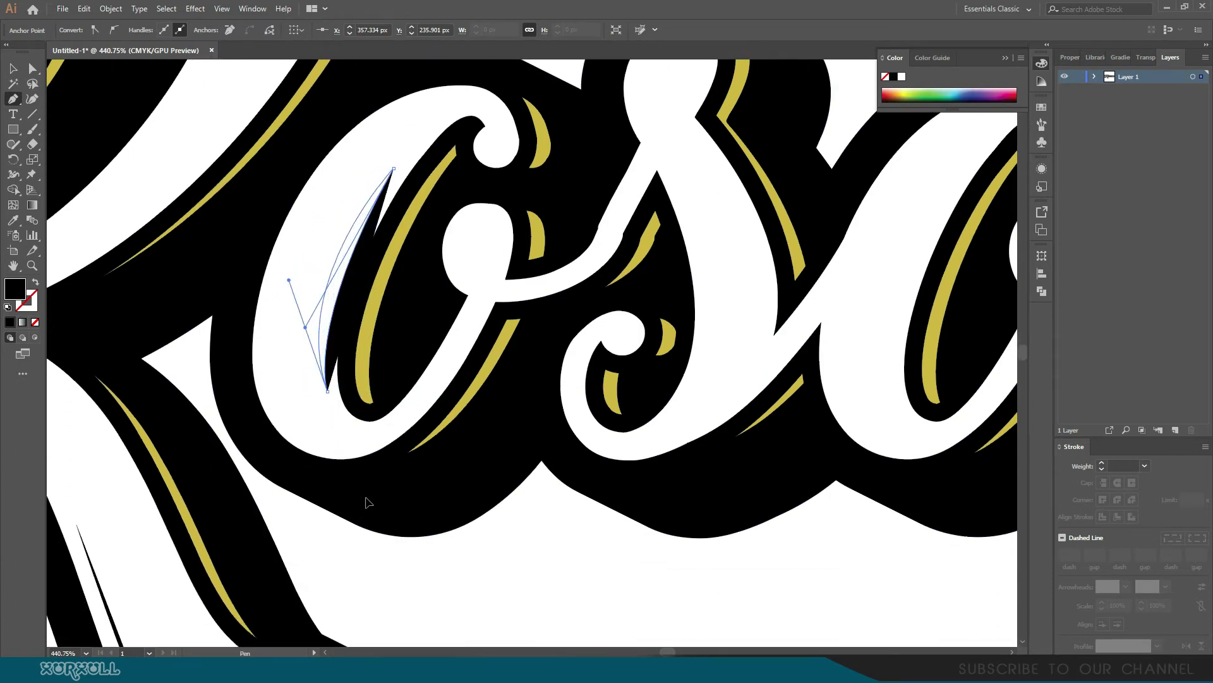
{"action": "mouse_move", "coordinate": [368, 503]}
{"action": "left_mouse_down"}
{"action": "mouse_move", "coordinate": [352, 476]}
{"action": "mouse_move", "coordinate": [352, 501]}
{"action": "left_mouse_up"}
Step: Draw a closed crescent Pen highlight about 20 px wide and 54 px tall along the right edge of the s's main stroke
{"action": "left_click_drag", "start_coordinate": [805, 298], "coordinate": [528, 344]}
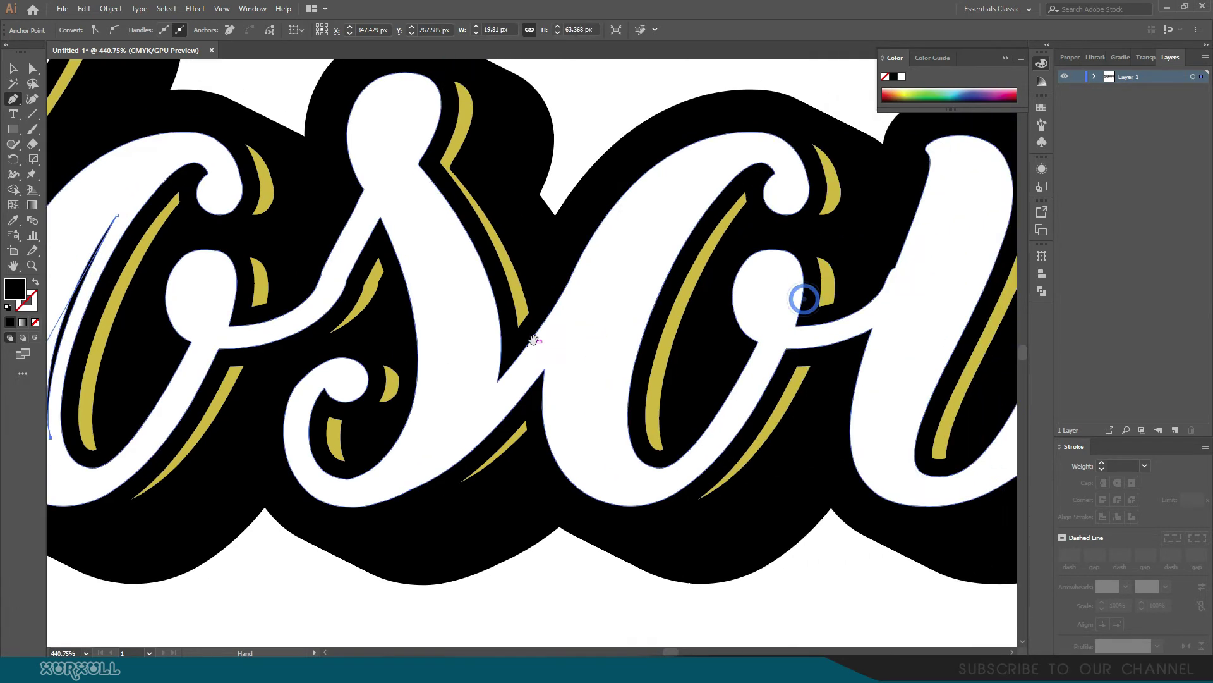
{"action": "left_click", "coordinate": [415, 190]}
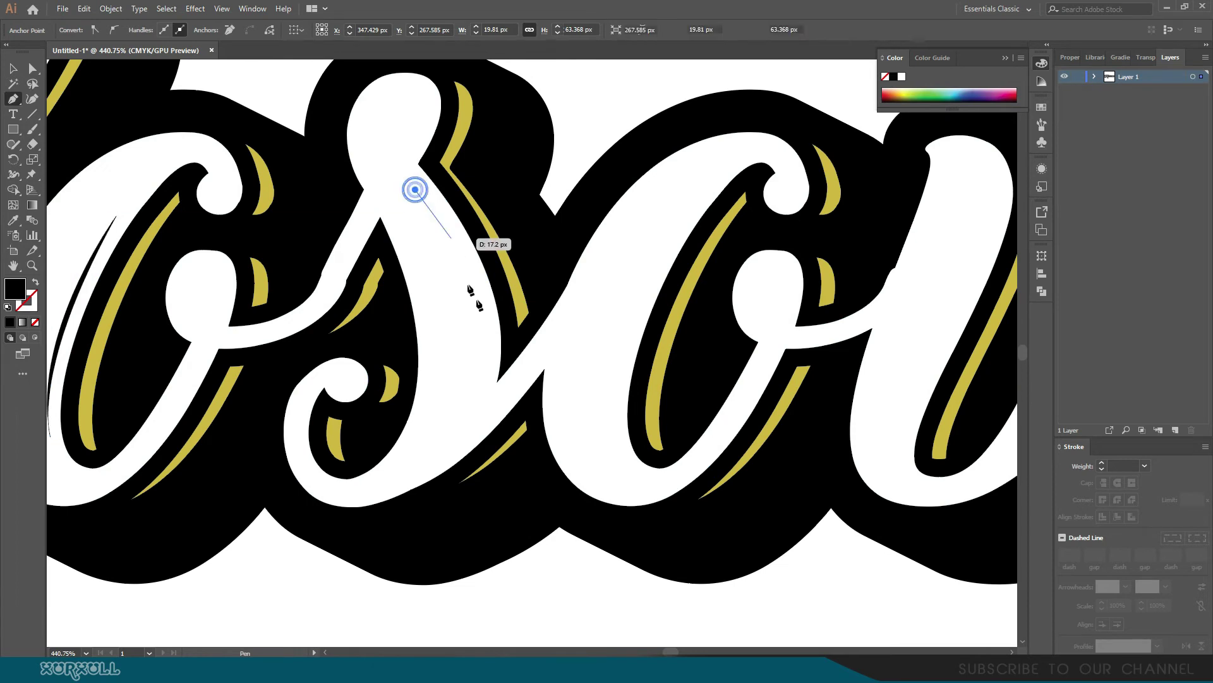
{"action": "left_click_drag", "start_coordinate": [483, 380], "coordinate": [476, 484]}
{"action": "left_click", "coordinate": [483, 381]}
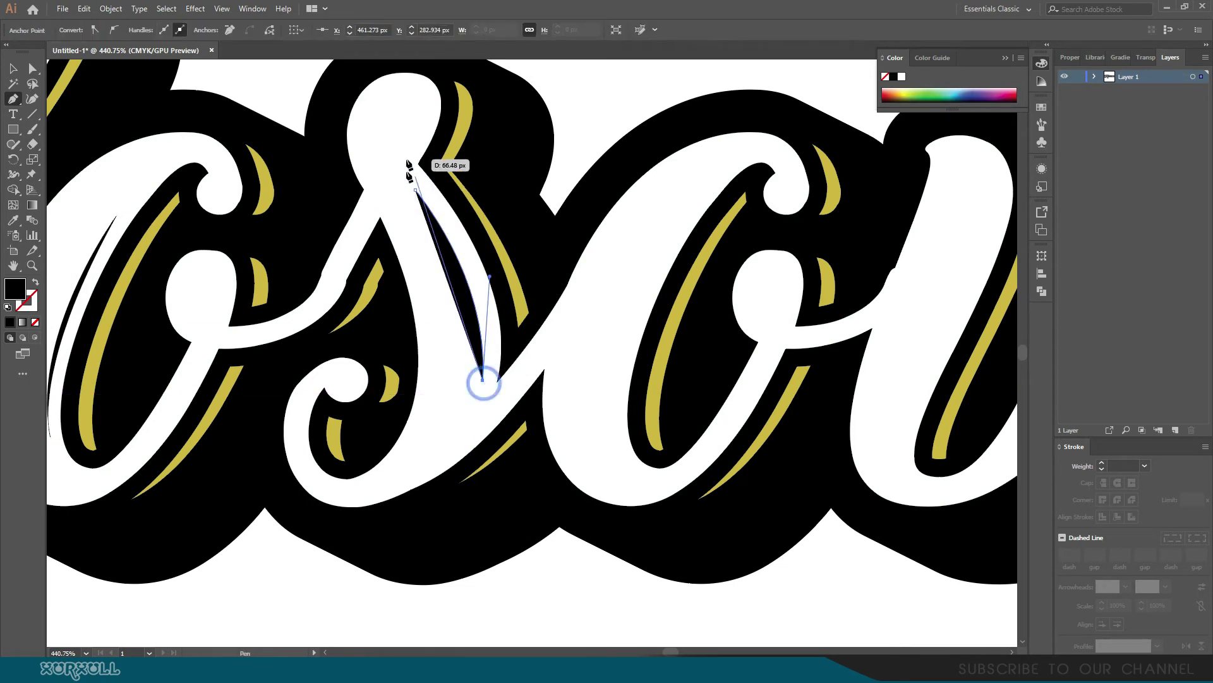
{"action": "left_click_drag", "start_coordinate": [415, 190], "coordinate": [319, 93]}
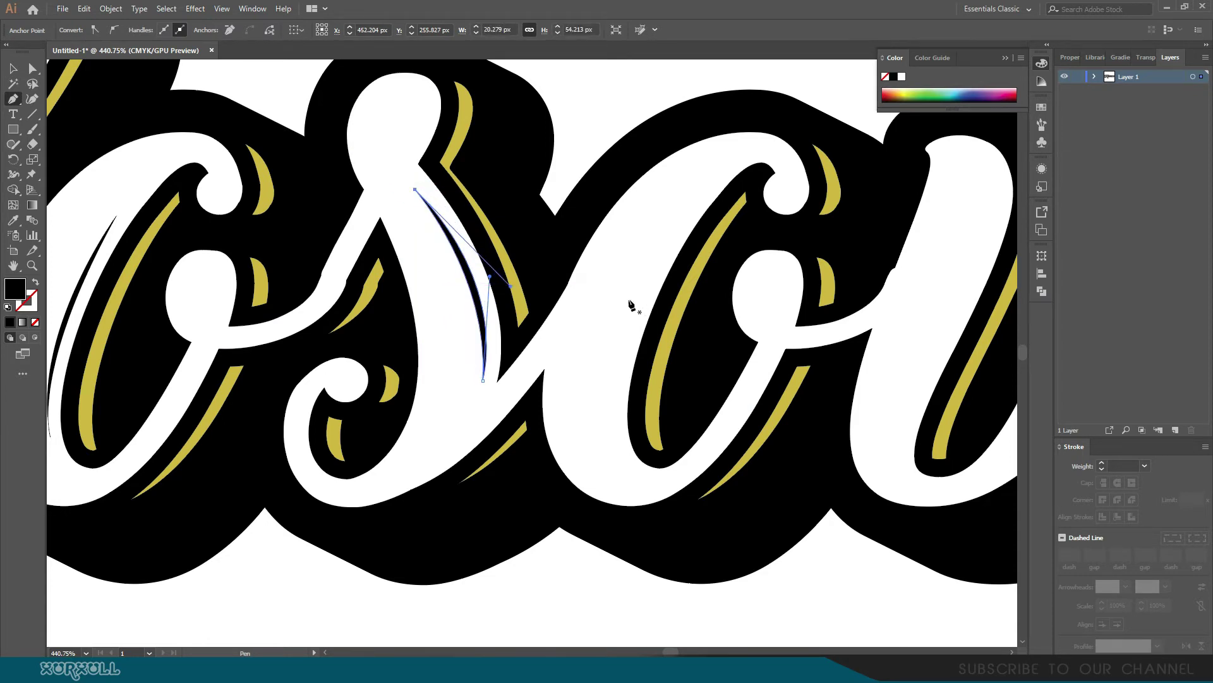
Step: Draw a closed crescent Pen highlight about 22 px wide and 63 px tall on the second o, beside the inner edge of its left stroke
{"action": "left_click_drag", "start_coordinate": [671, 328], "coordinate": [561, 347]}
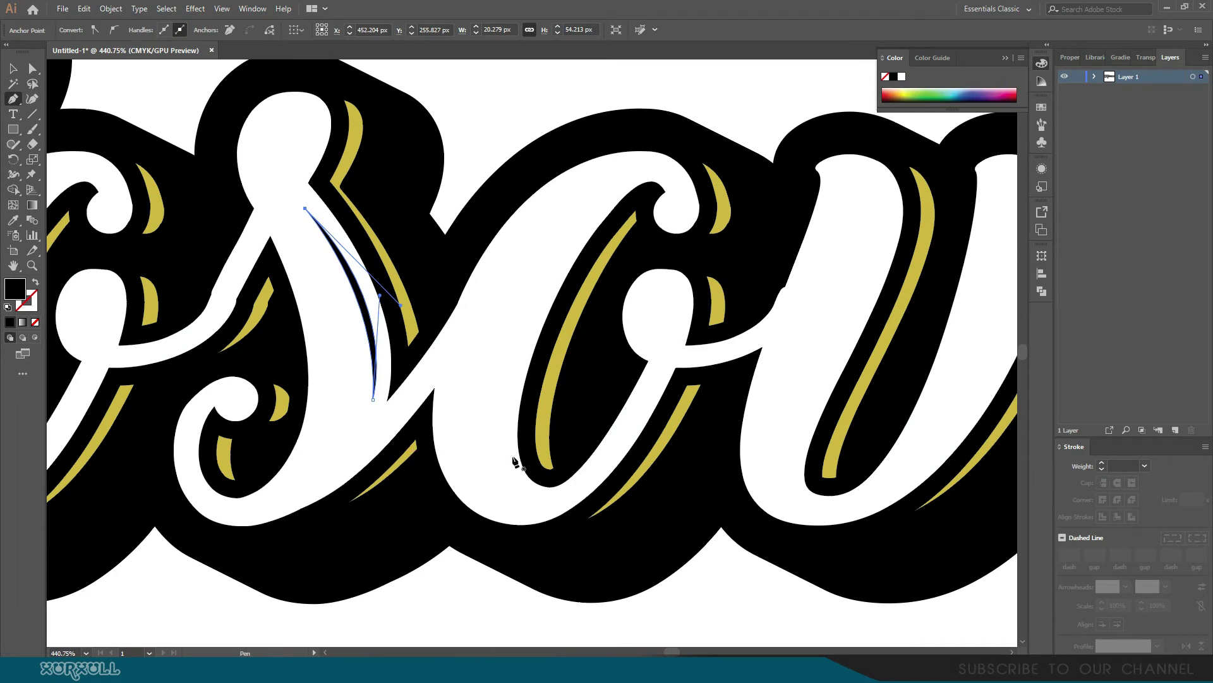
{"action": "left_click", "coordinate": [512, 456]}
{"action": "left_click_drag", "start_coordinate": [582, 236], "coordinate": [687, 89]}
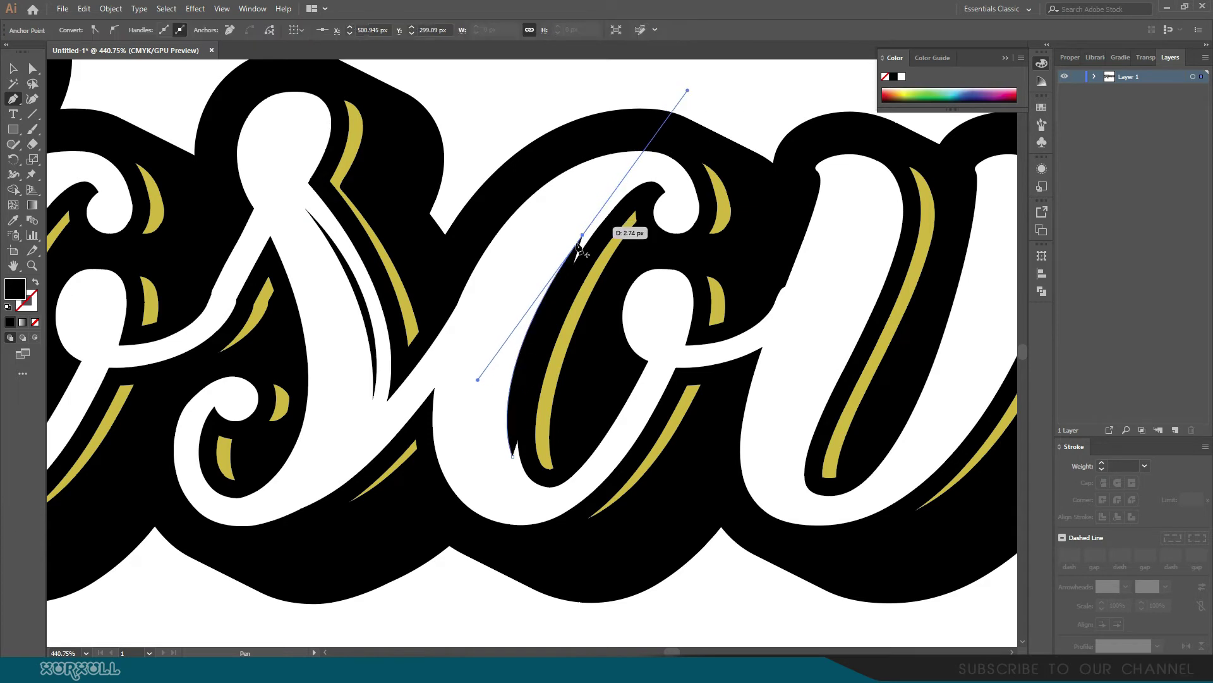
{"action": "left_click", "coordinate": [582, 235]}
{"action": "left_click_drag", "start_coordinate": [512, 455], "coordinate": [549, 568]}
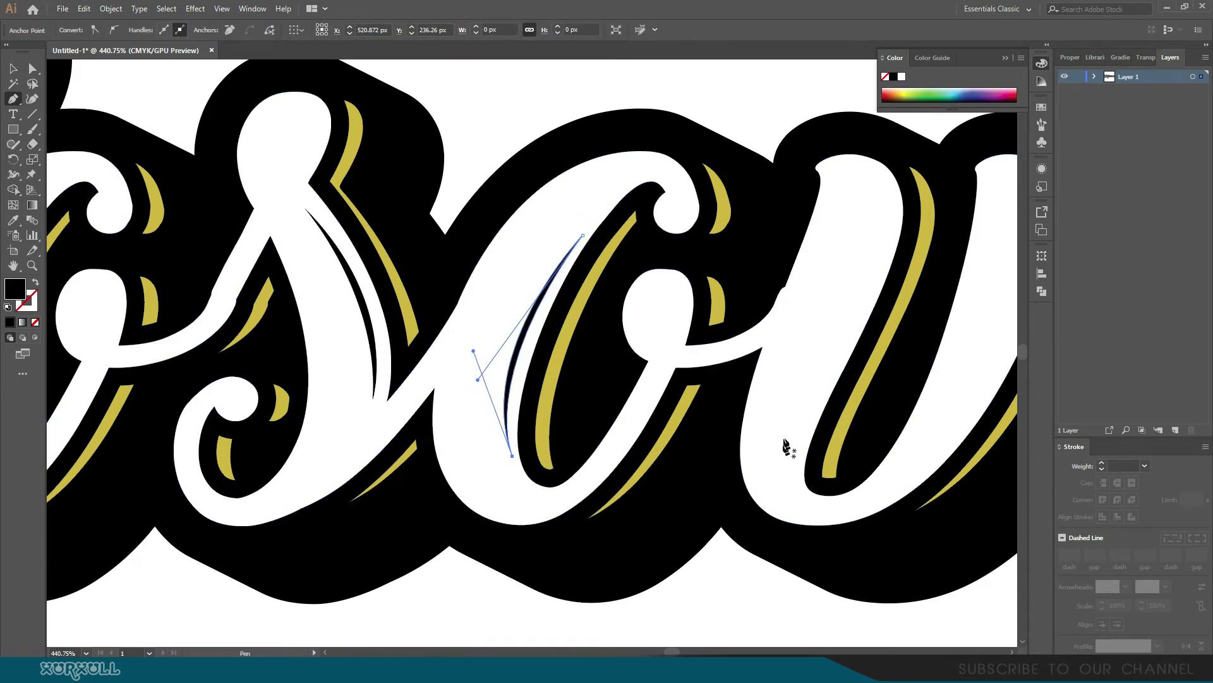
Step: Draw an open S-curved Pen path about 68 px tall along the right edge of the v's left stem
{"action": "scroll", "coordinate": [785, 447], "scroll_direction": "right", "scroll_amount": 5}
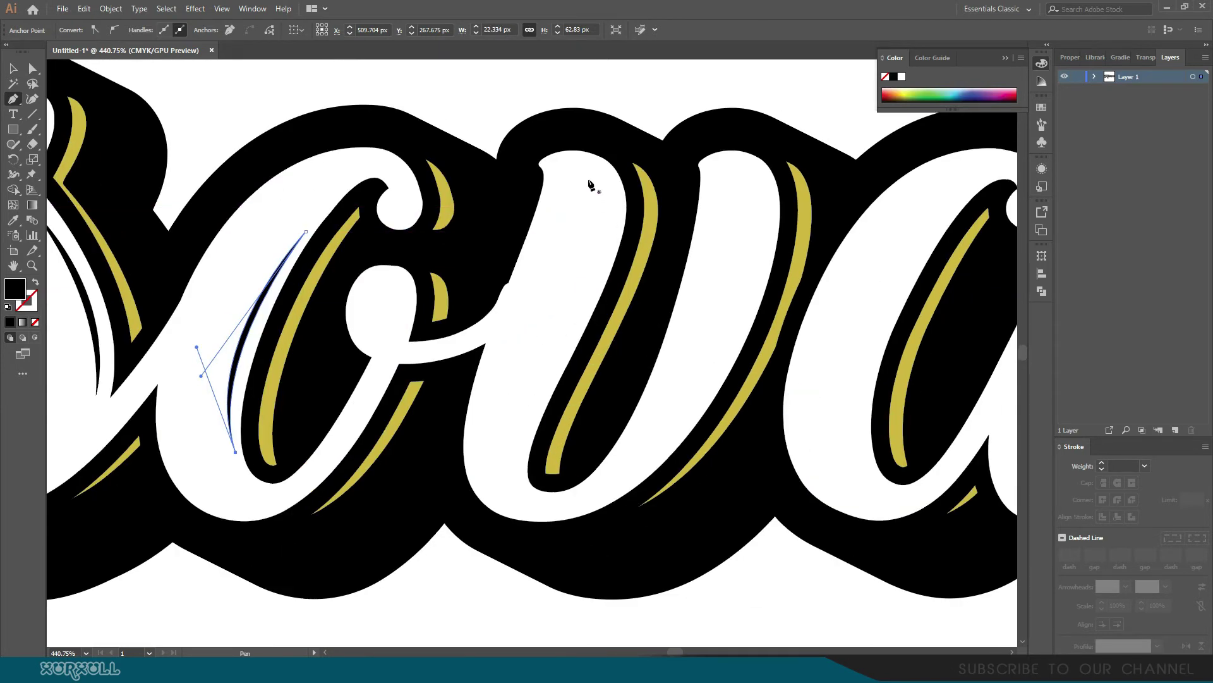
{"action": "left_click", "coordinate": [584, 177]}
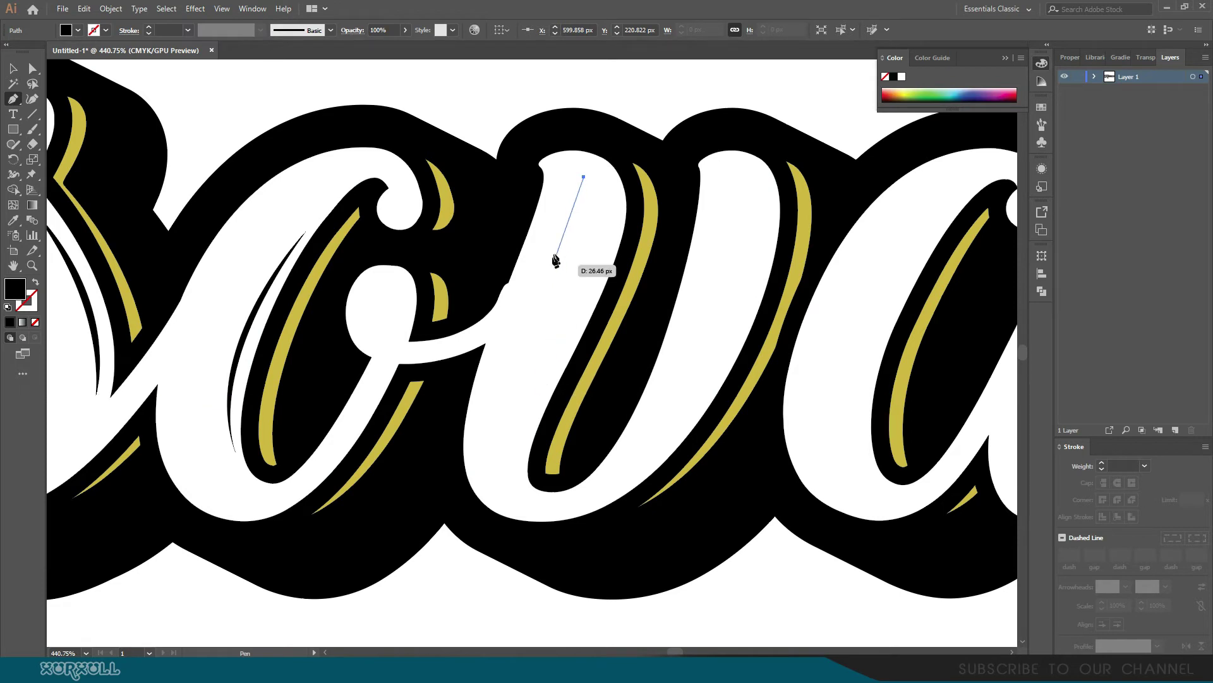
{"action": "left_click_drag", "start_coordinate": [594, 276], "coordinate": [556, 365]}
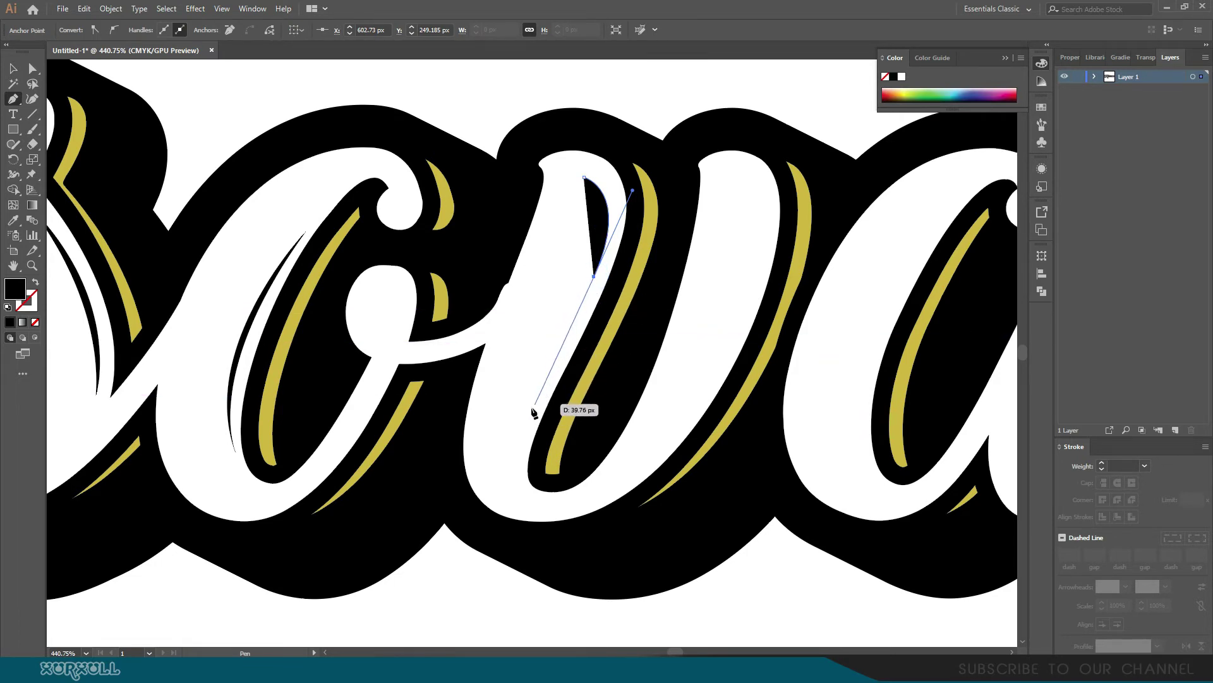
{"action": "left_click_drag", "start_coordinate": [530, 418], "coordinate": [521, 472]}
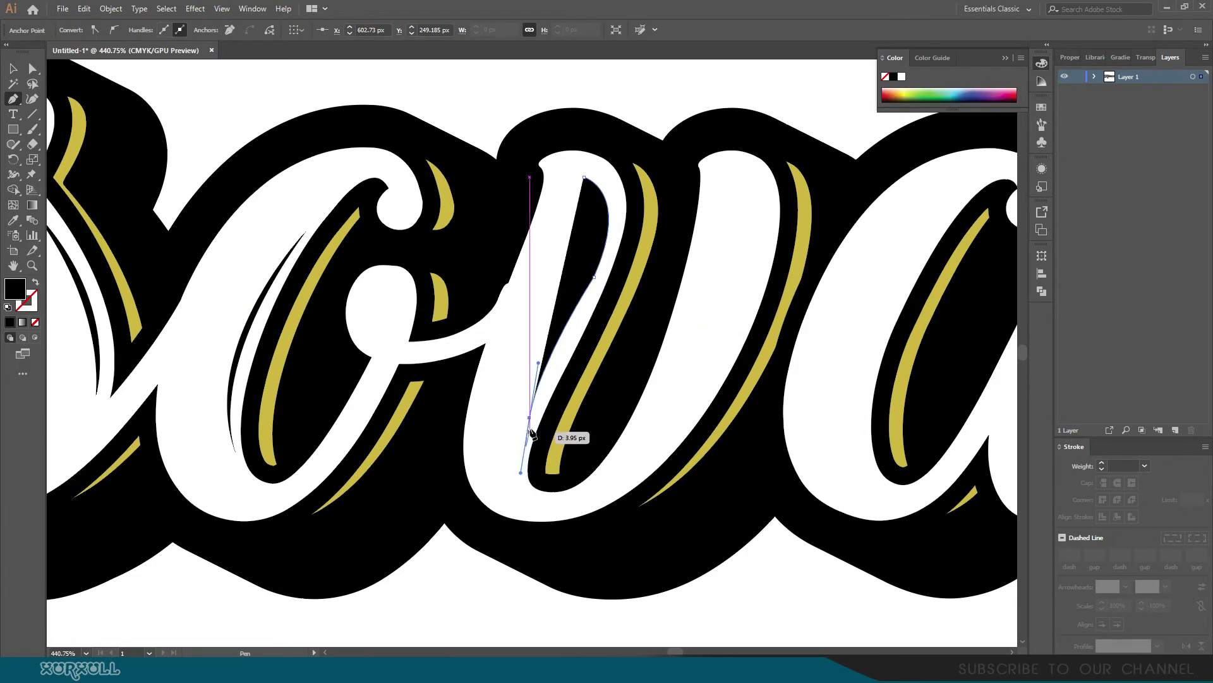
Step: Return the v's path up its left side through a middle anchor, close it into a thin tapered highlight, and leave the path
{"action": "left_click", "coordinate": [530, 418]}
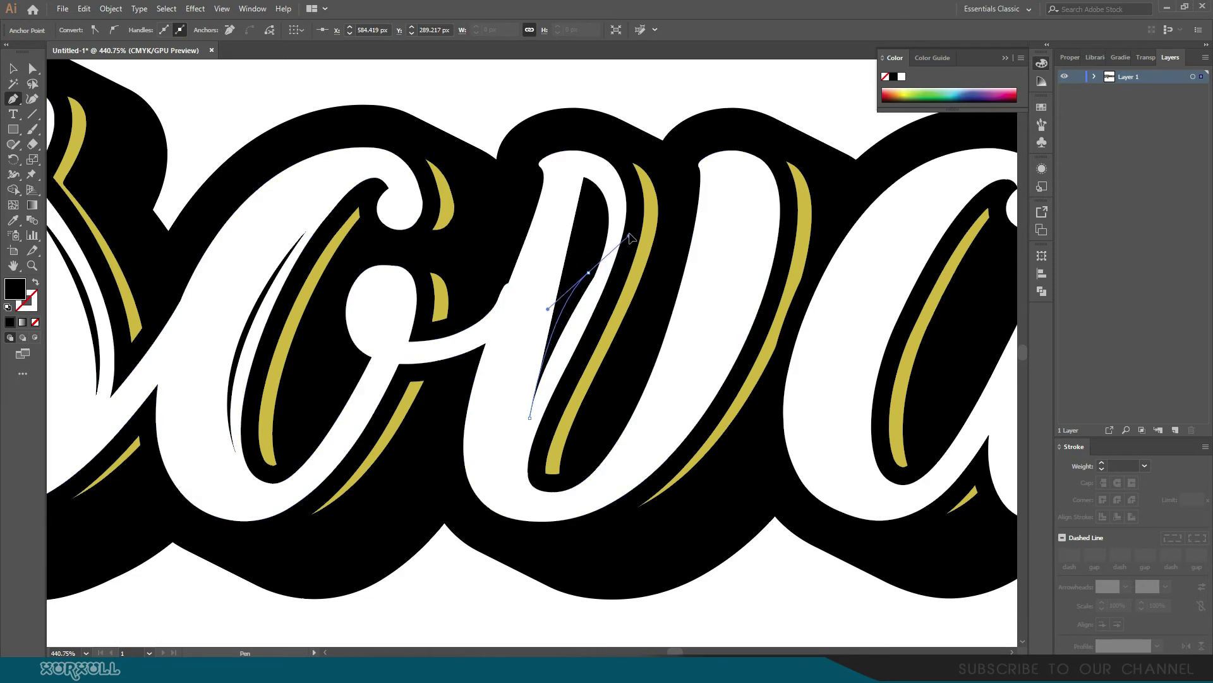
{"action": "left_click_drag", "start_coordinate": [589, 272], "coordinate": [629, 197]}
{"action": "left_click", "coordinate": [584, 177]}
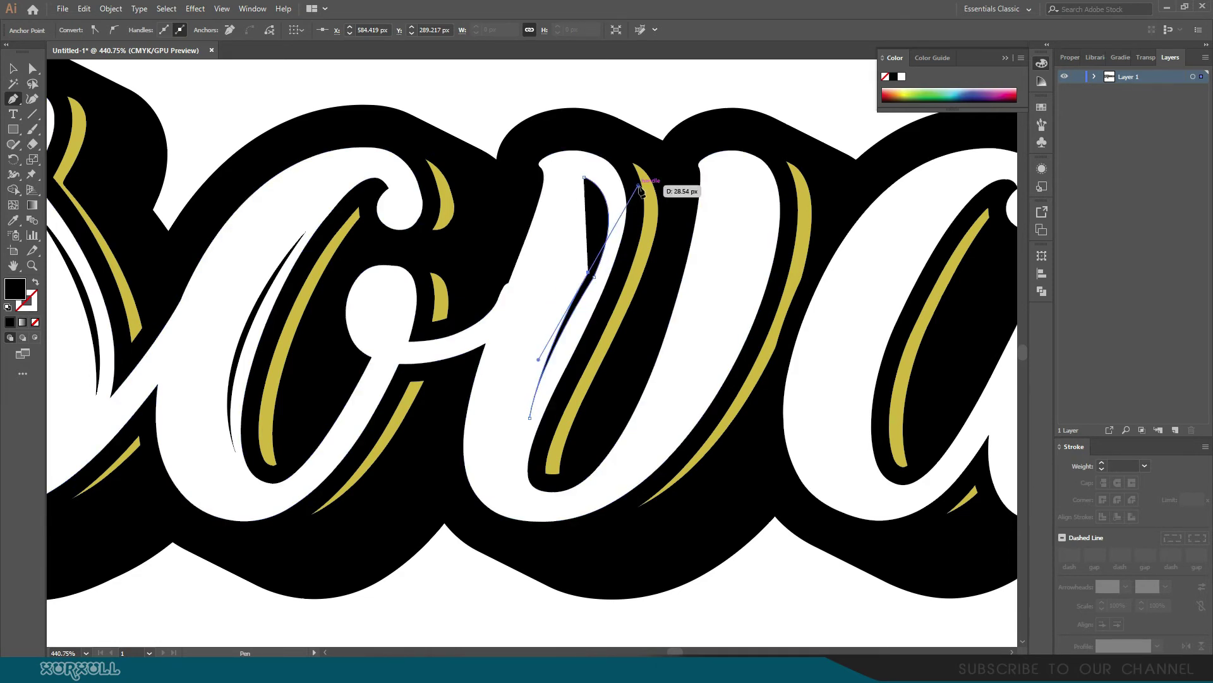
{"action": "left_click", "coordinate": [584, 178]}
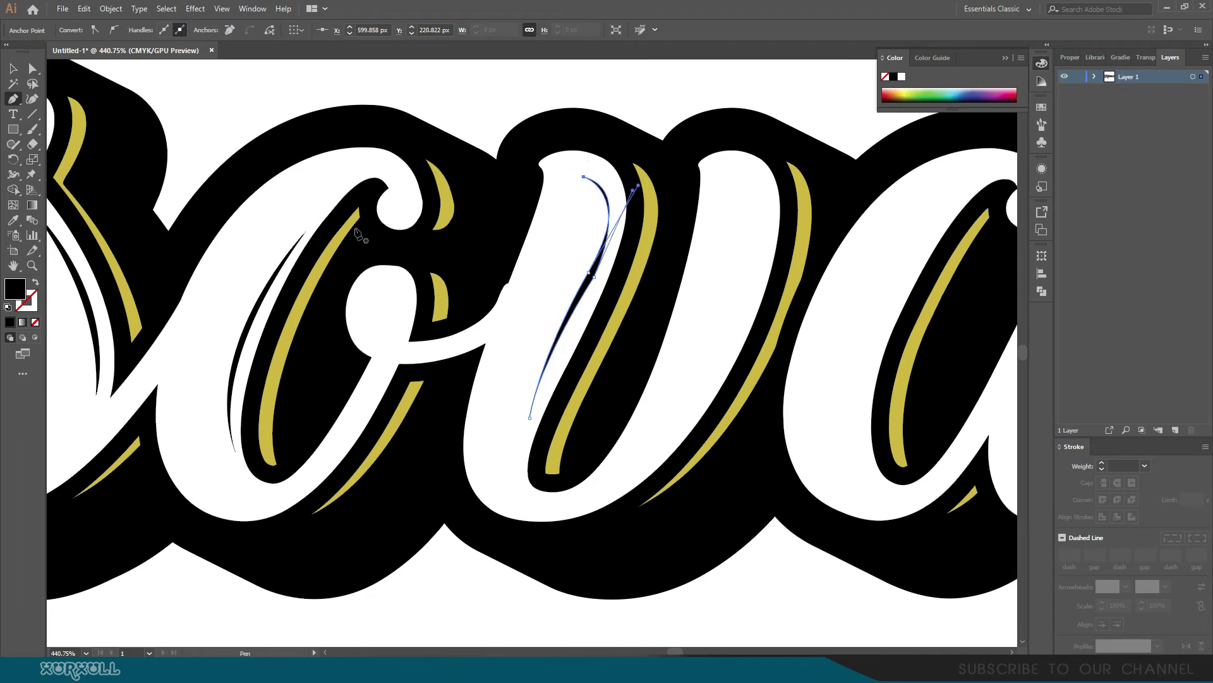
{"action": "left_click", "coordinate": [14, 70]}
{"action": "left_click", "coordinate": [723, 207]}
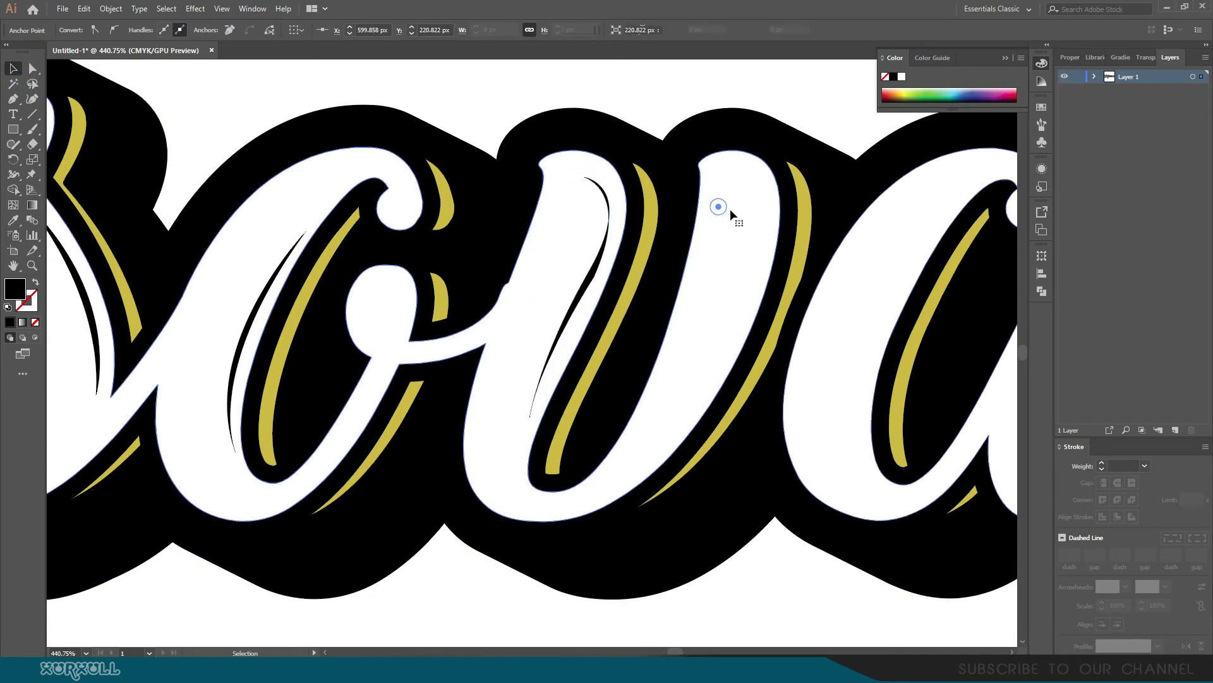
Step: Undo the closing segment of the v's left-stem highlight and reclose the path from its middle anchor with a curve following the outer edge
{"action": "key", "text": "ctrl+z"}
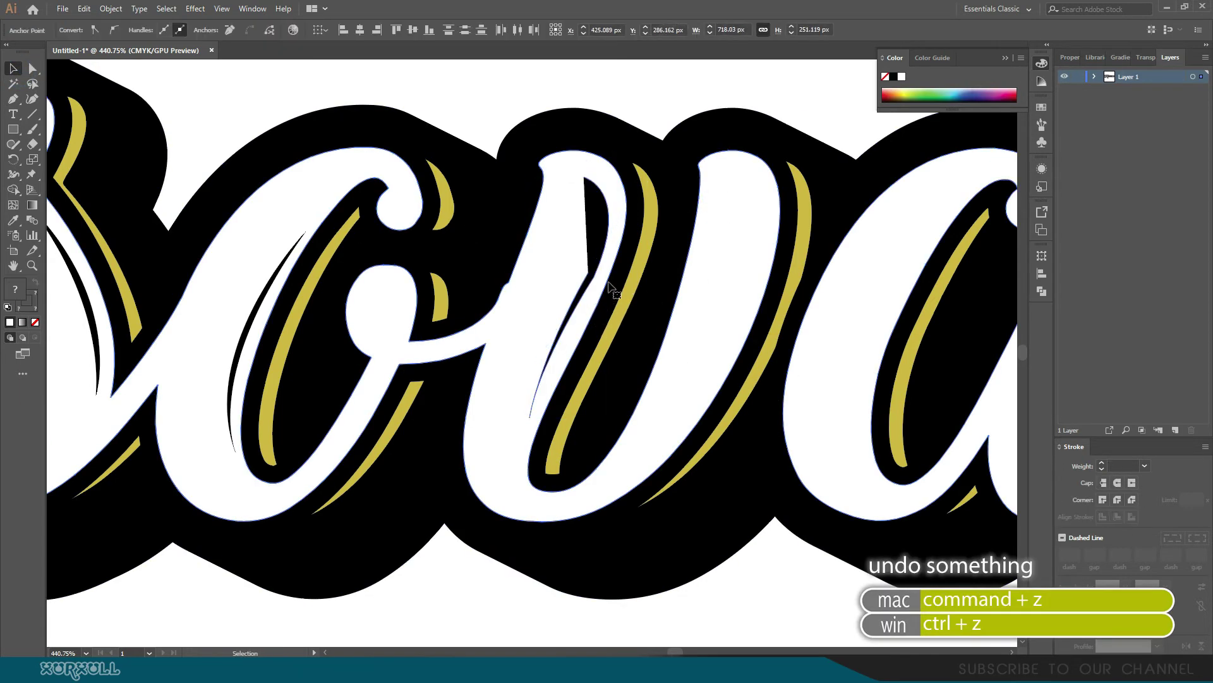
{"action": "key", "text": "ctrl+z"}
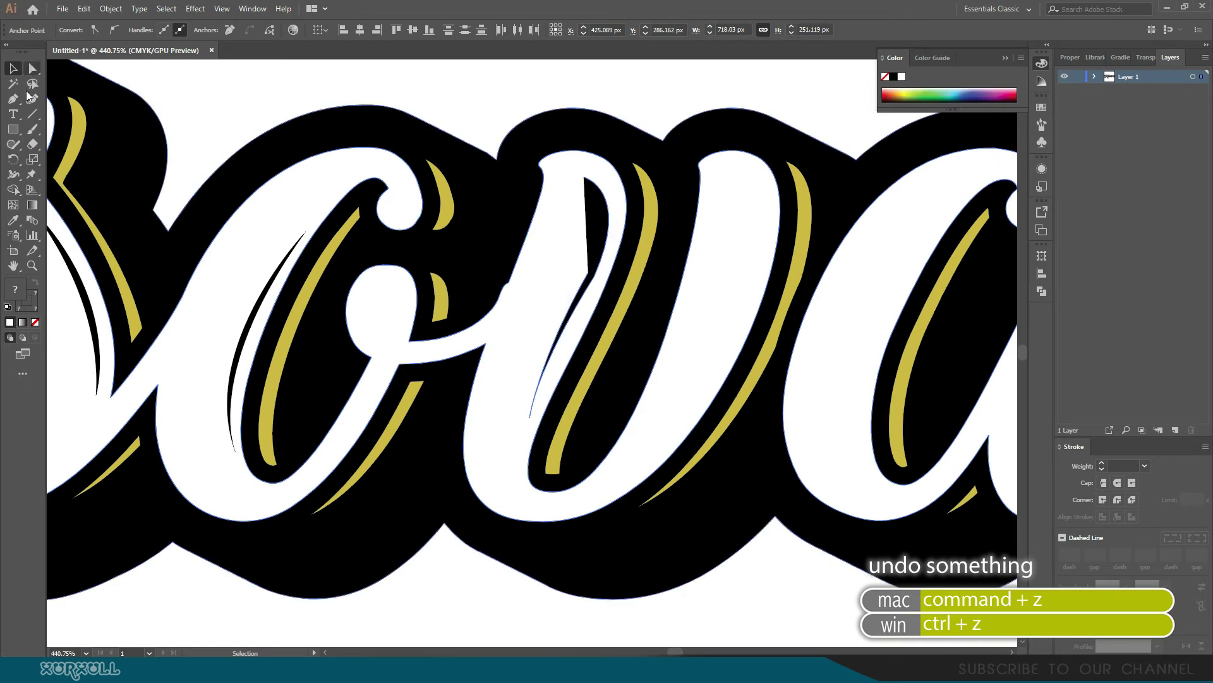
{"action": "left_click", "coordinate": [12, 100]}
{"action": "left_click", "coordinate": [588, 272]}
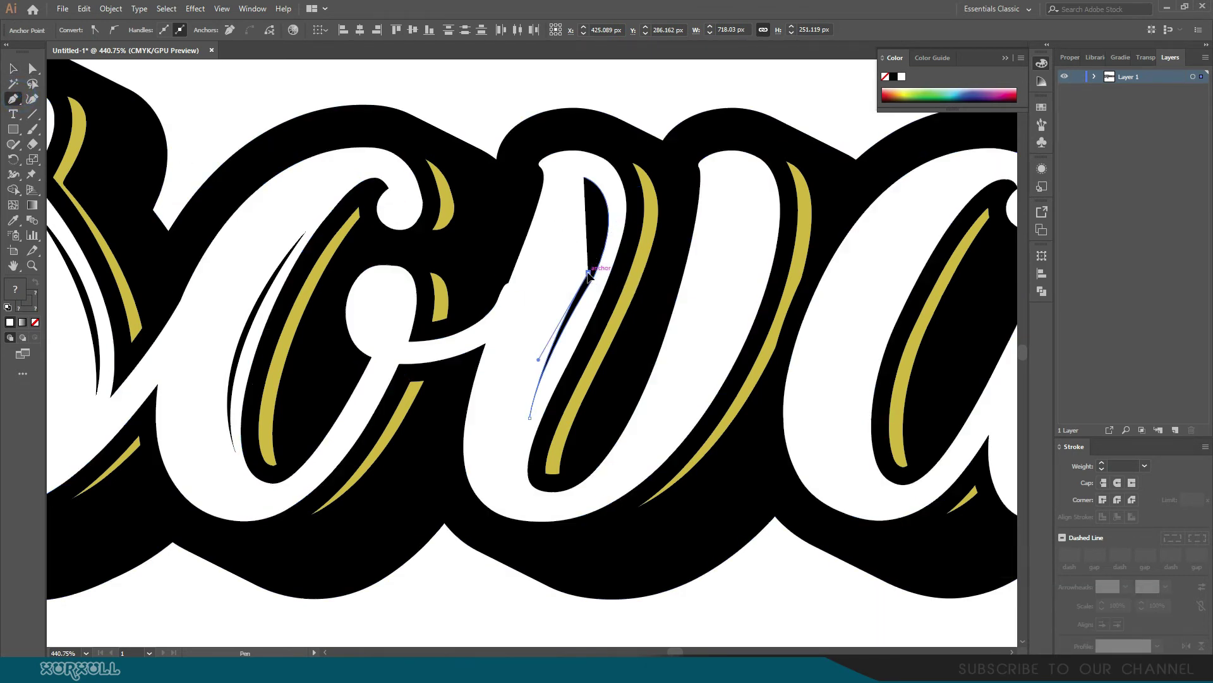
{"action": "mouse_move", "coordinate": [597, 192]}
{"action": "left_mouse_down"}
{"action": "mouse_move", "coordinate": [568, 127]}
{"action": "mouse_move", "coordinate": [583, 178]}
{"action": "left_mouse_up"}
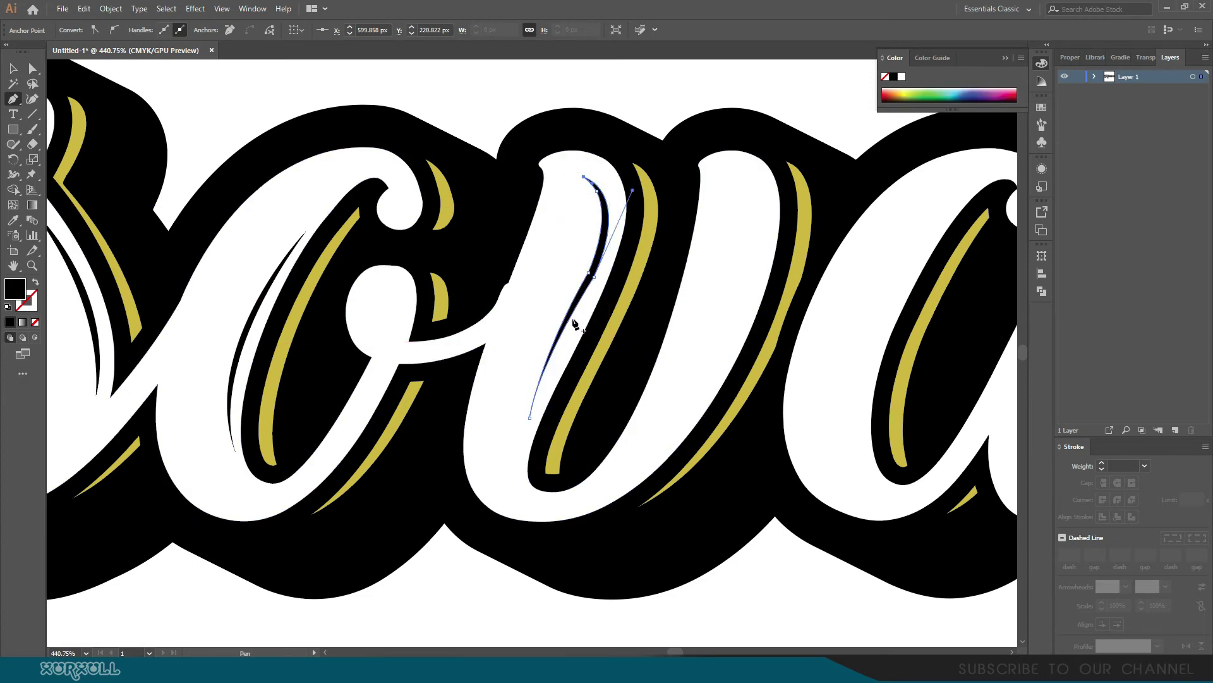
Step: Round the two corners halfway down the v's left-stem highlight, about 35 px on the outer edge and about 20 px on the inner edge
{"action": "left_click_drag", "start_coordinate": [593, 290], "coordinate": [769, 241]}
{"action": "key", "text": "a"}
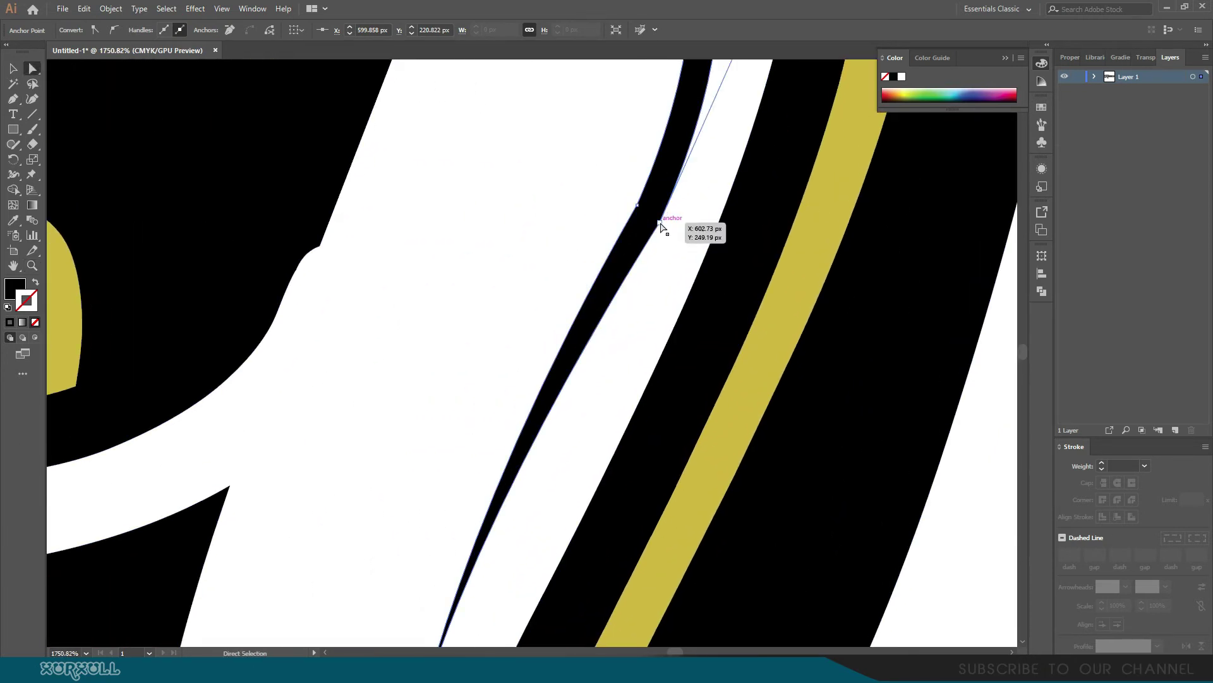
{"action": "left_click", "coordinate": [660, 222]}
{"action": "left_click_drag", "start_coordinate": [651, 215], "coordinate": [227, 2]}
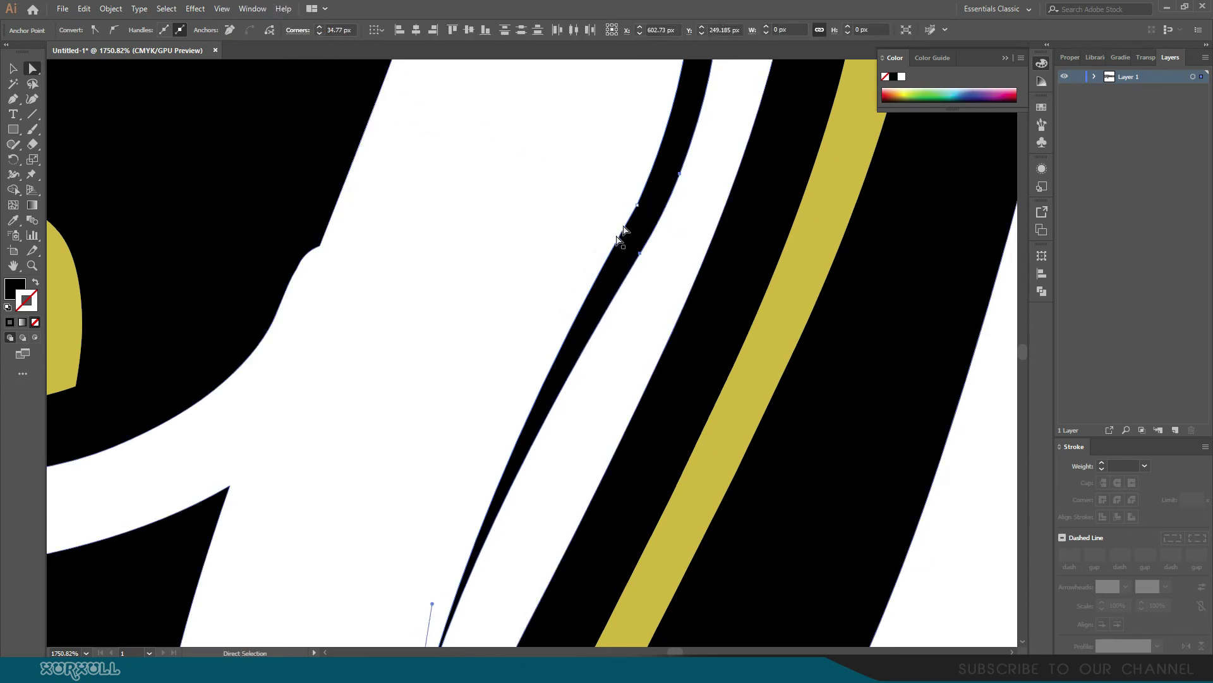
{"action": "left_click", "coordinate": [673, 212]}
{"action": "left_click", "coordinate": [637, 205]}
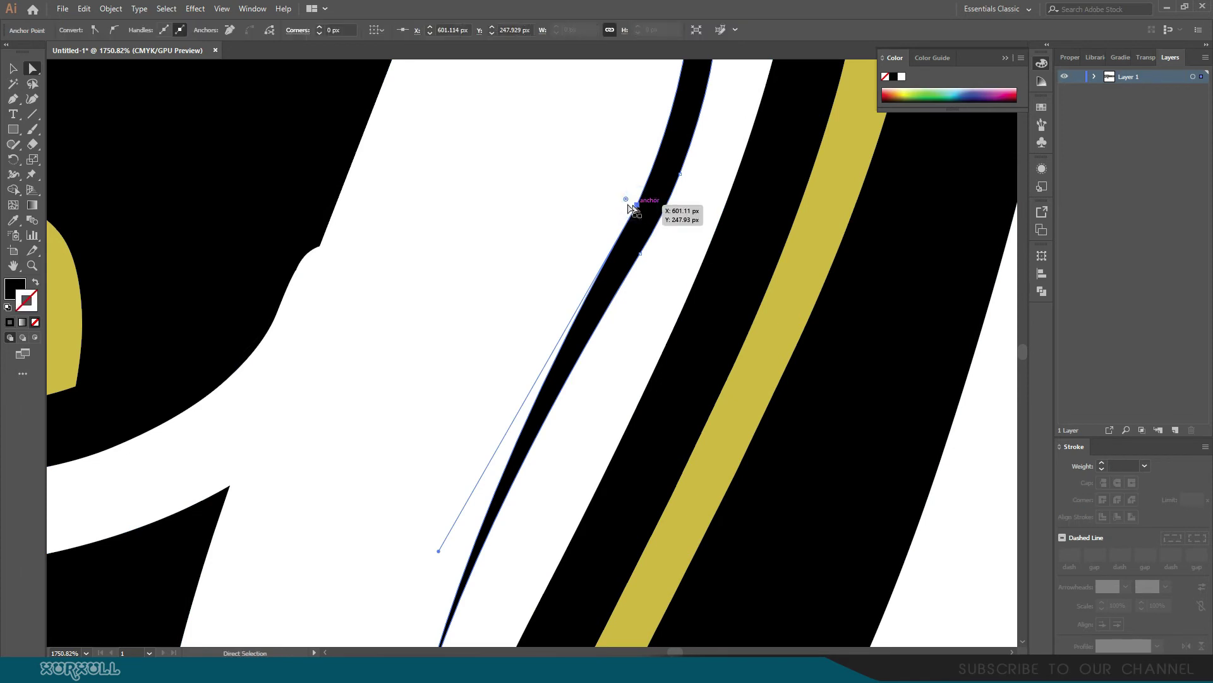
{"action": "left_click_drag", "start_coordinate": [623, 199], "coordinate": [394, 67]}
{"action": "left_click", "coordinate": [650, 273]}
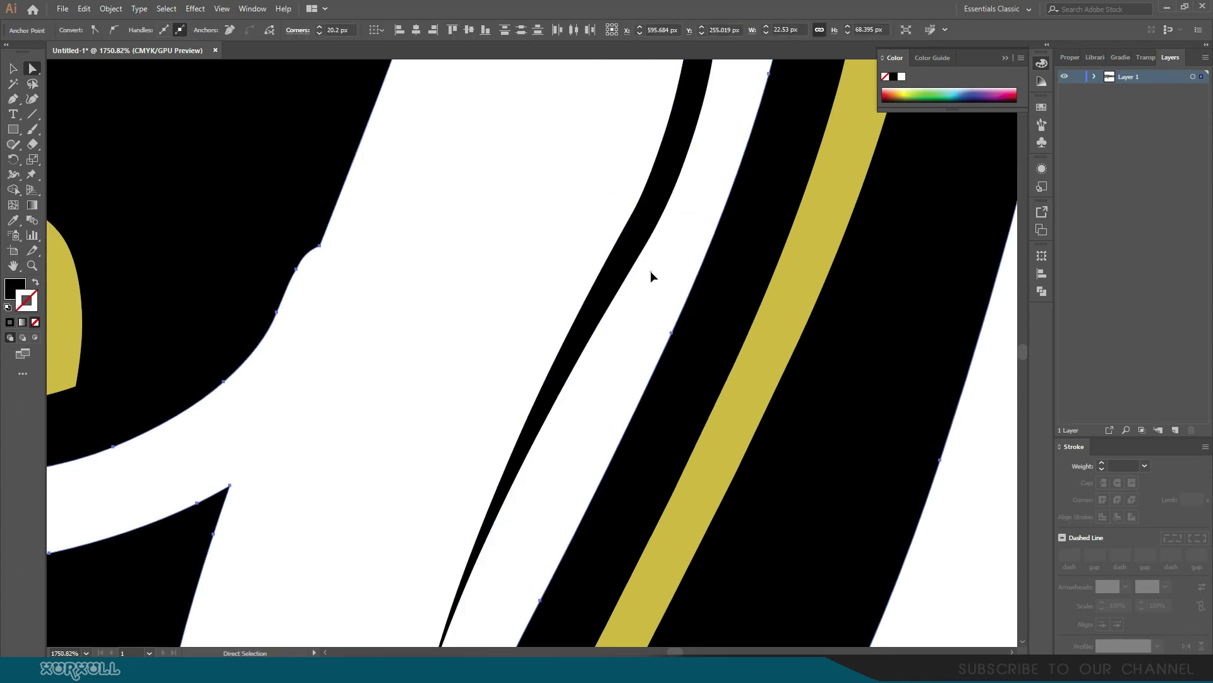
Step: Draw an open curved Pen path about 22 px wide and 68 px tall along the v's right stem
{"action": "key", "text": "ctrl+minus"}
{"action": "key", "text": "ctrl+minus"}
{"action": "key", "text": "ctrl+minus"}
{"action": "key", "text": "ctrl+minus"}
{"action": "key", "text": "ctrl+minus"}
{"action": "key", "text": "ctrl+minus"}
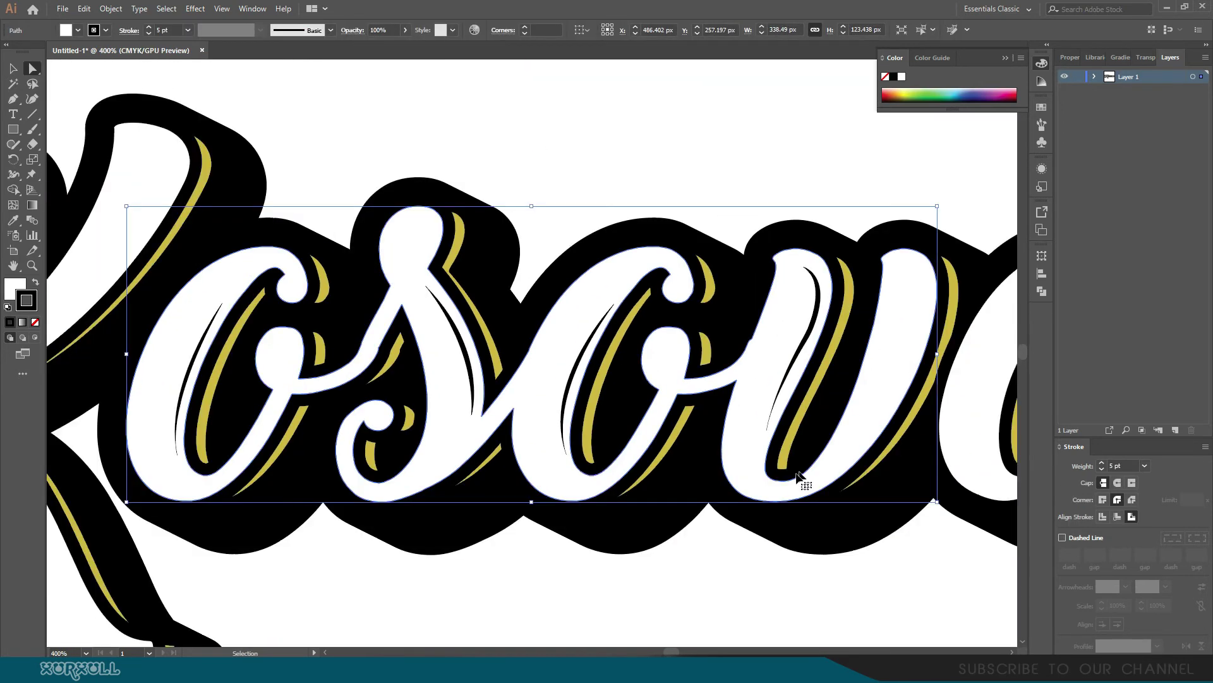
{"action": "left_click_drag", "start_coordinate": [760, 557], "coordinate": [236, 487]}
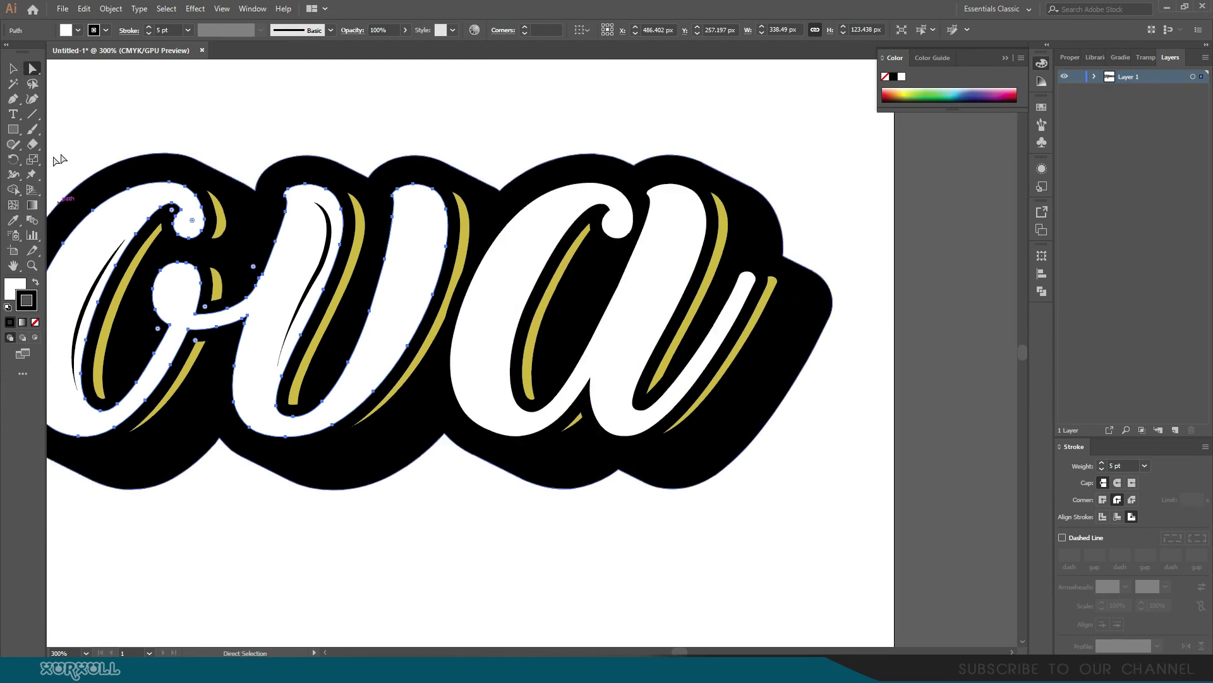
{"action": "left_click", "coordinate": [14, 98]}
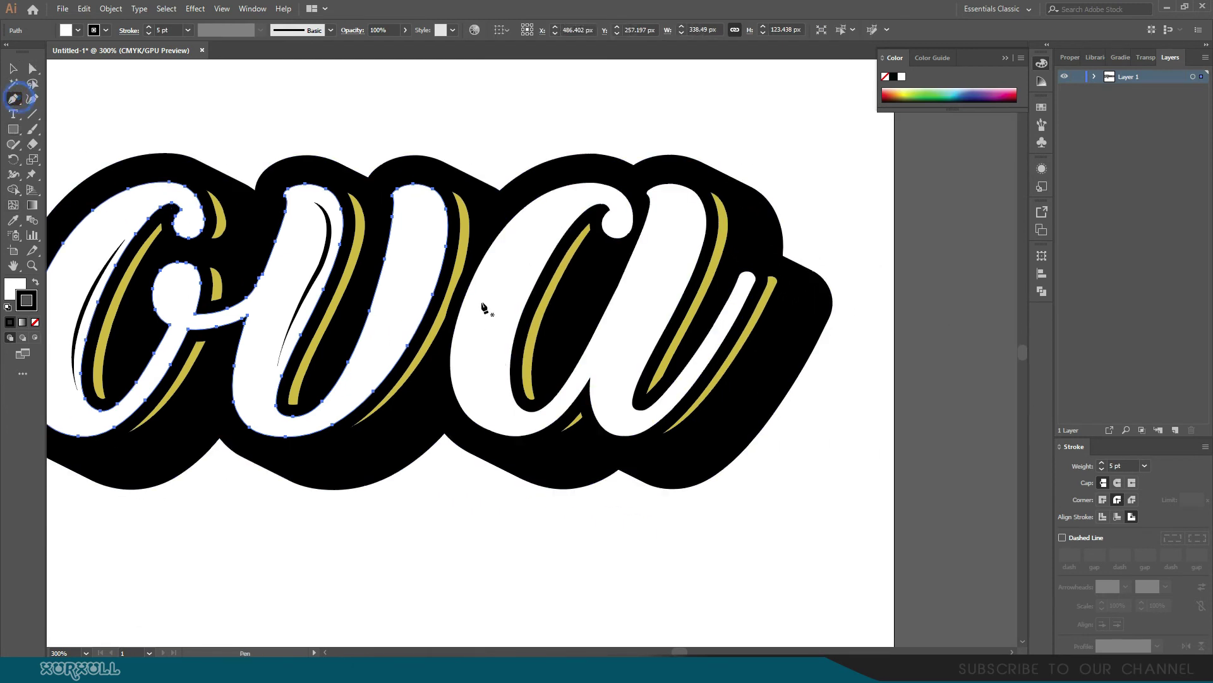
{"action": "left_click", "coordinate": [417, 203]}
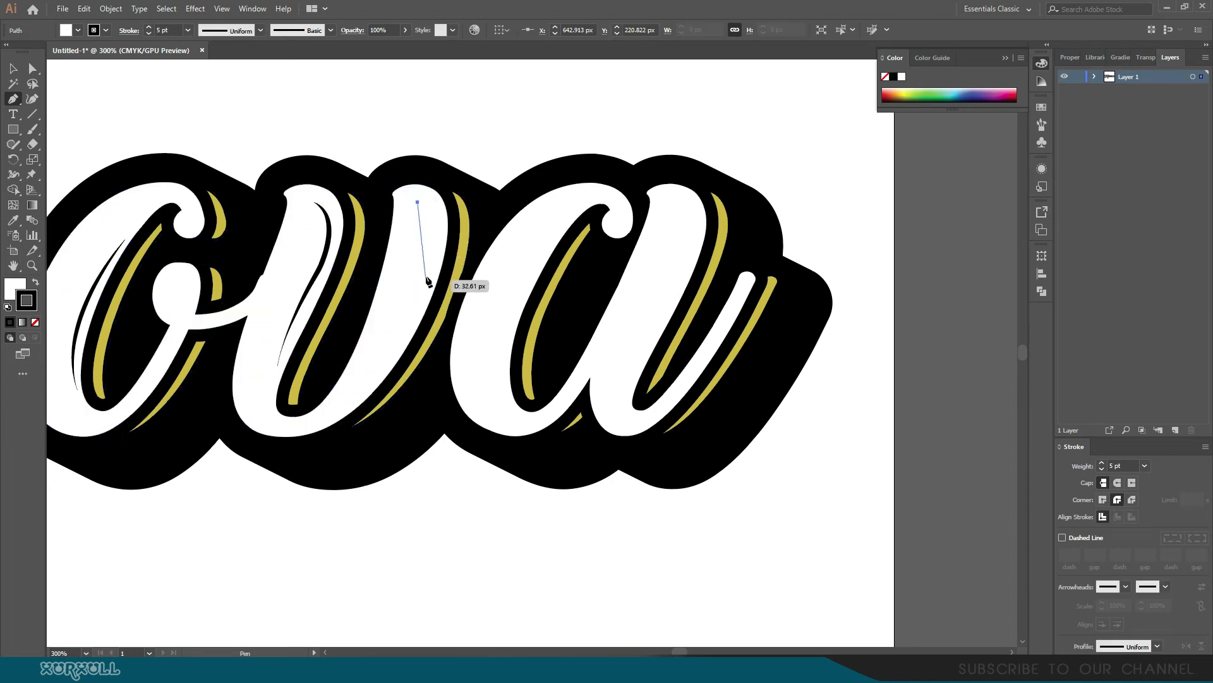
{"action": "left_click_drag", "start_coordinate": [412, 286], "coordinate": [415, 292]}
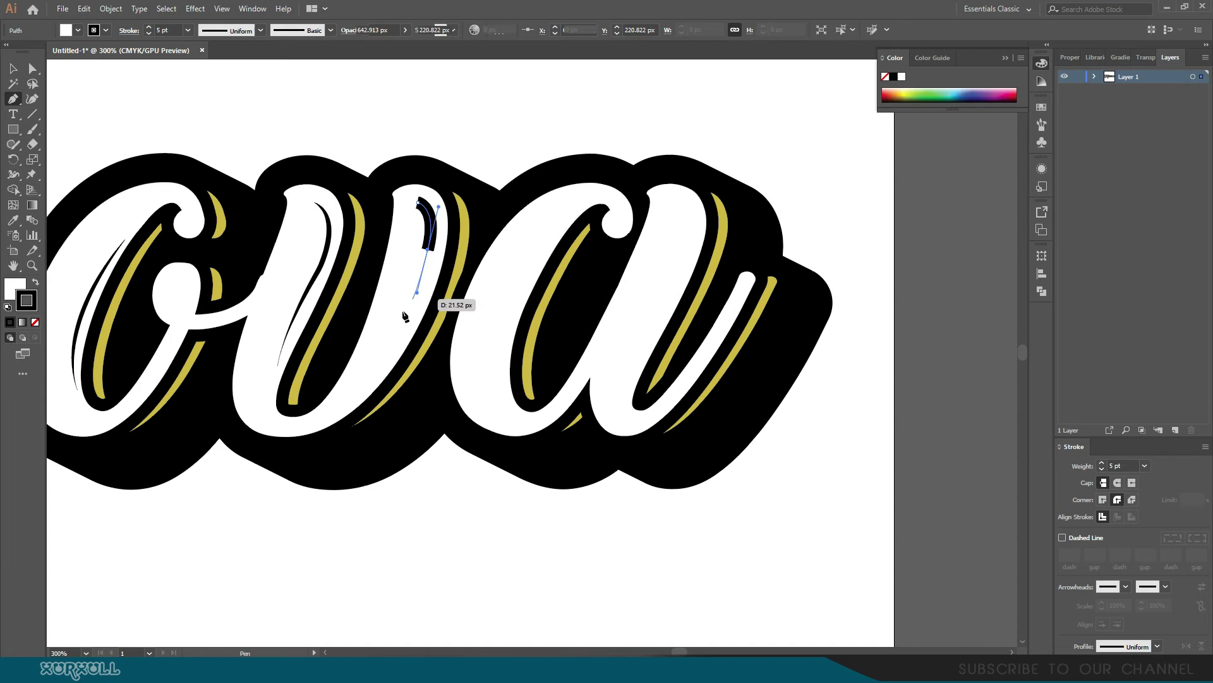
{"action": "left_click", "coordinate": [378, 366]}
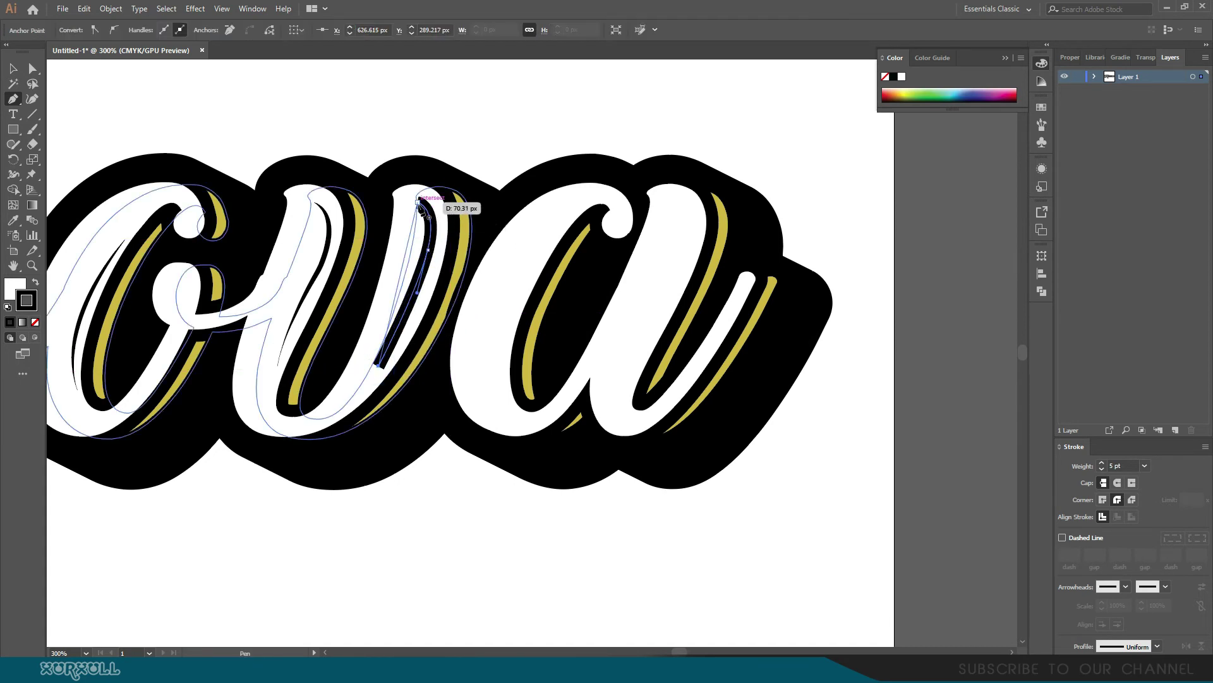
Step: Copy the left-stem highlight's black fill without stroke onto the new path, and close it into a thin tapered highlight
{"action": "left_click", "coordinate": [419, 203], "text": "ctrl"}
{"action": "key", "text": "Escape"}
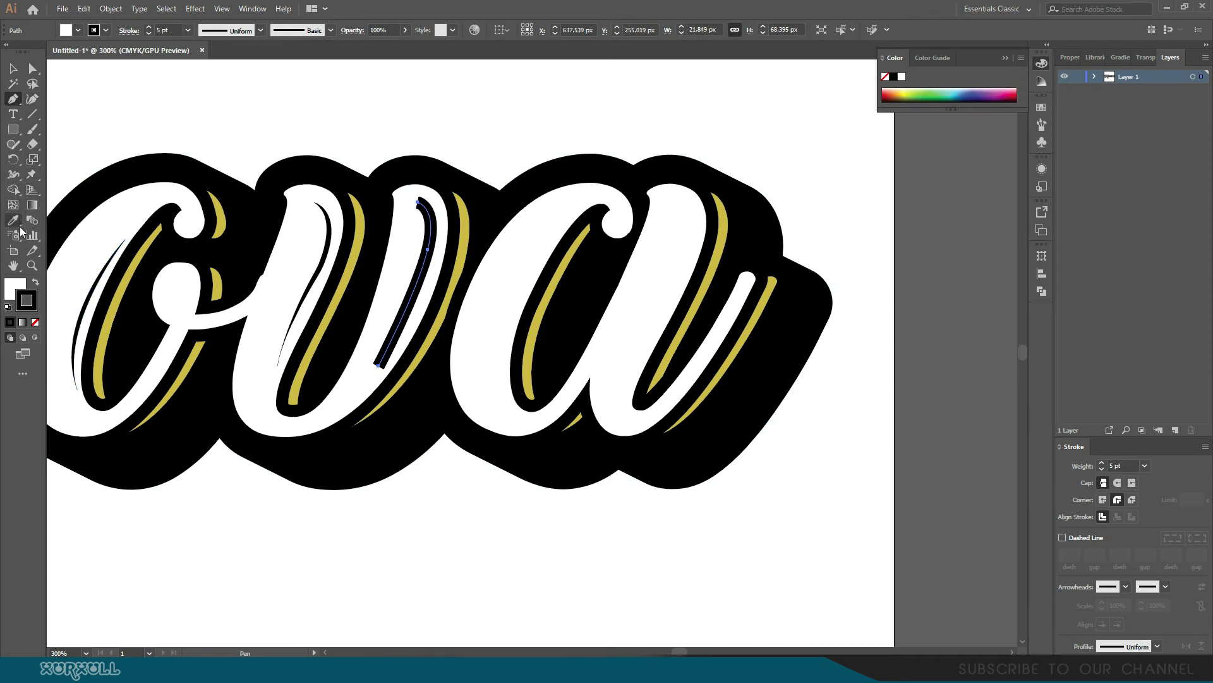
{"action": "left_click", "coordinate": [327, 239]}
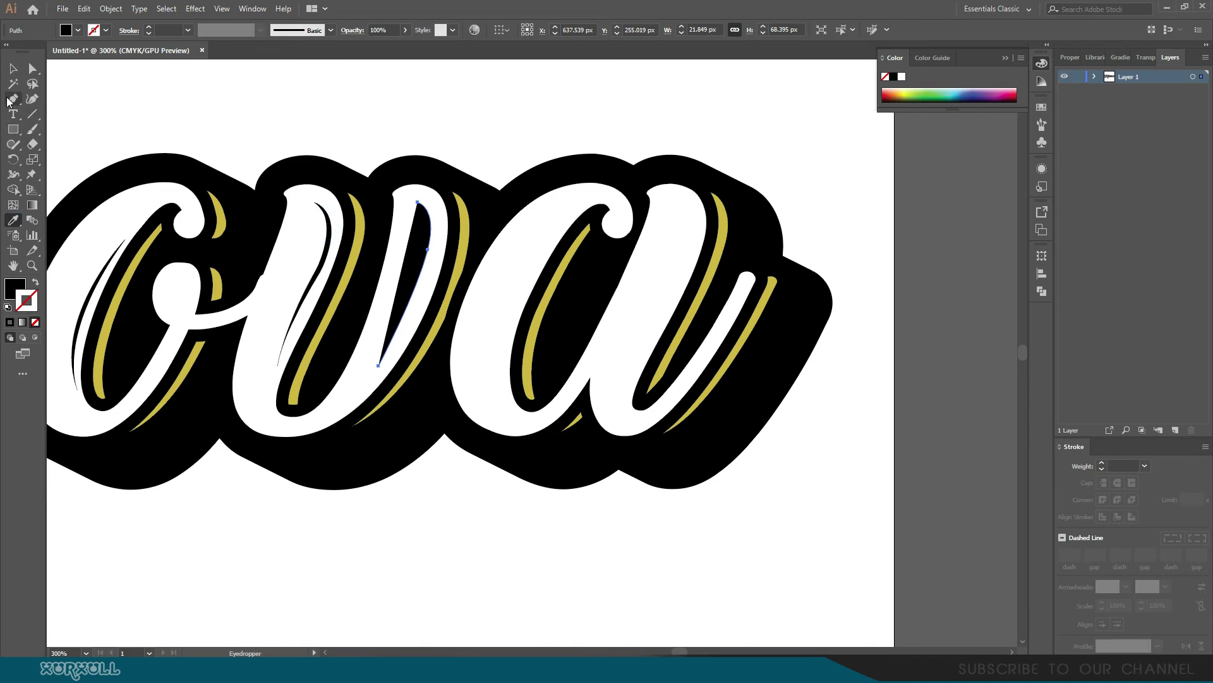
{"action": "left_click", "coordinate": [378, 366]}
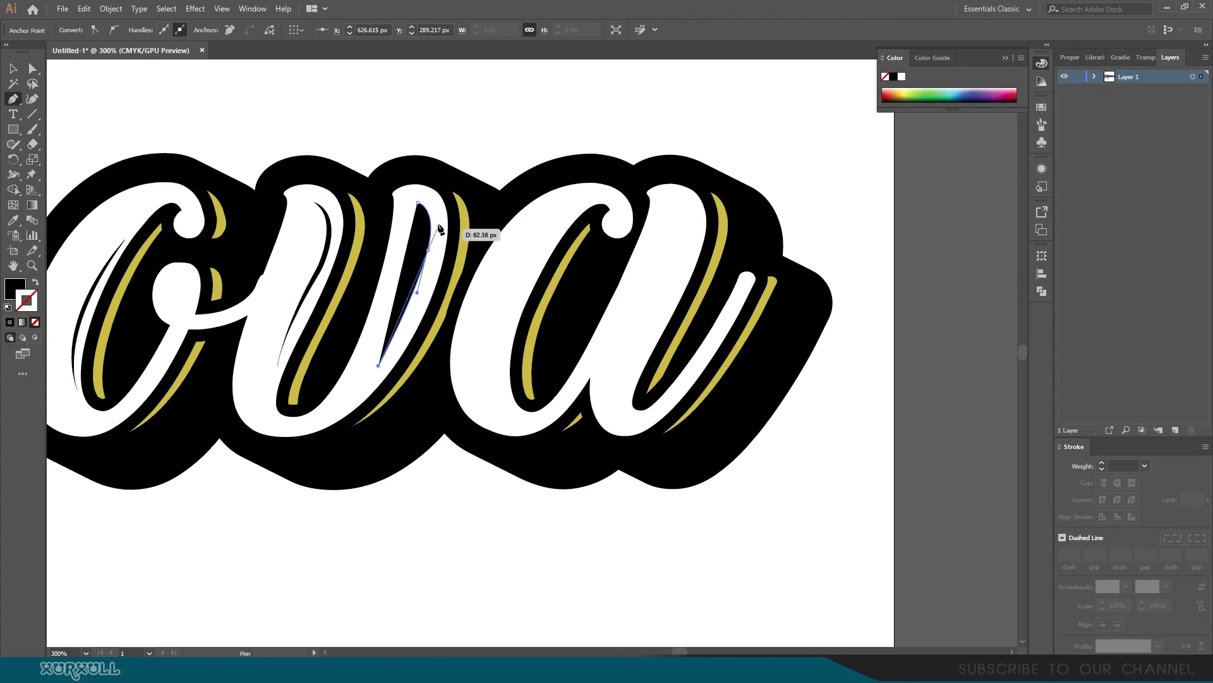
{"action": "left_click_drag", "start_coordinate": [418, 202], "coordinate": [370, 198]}
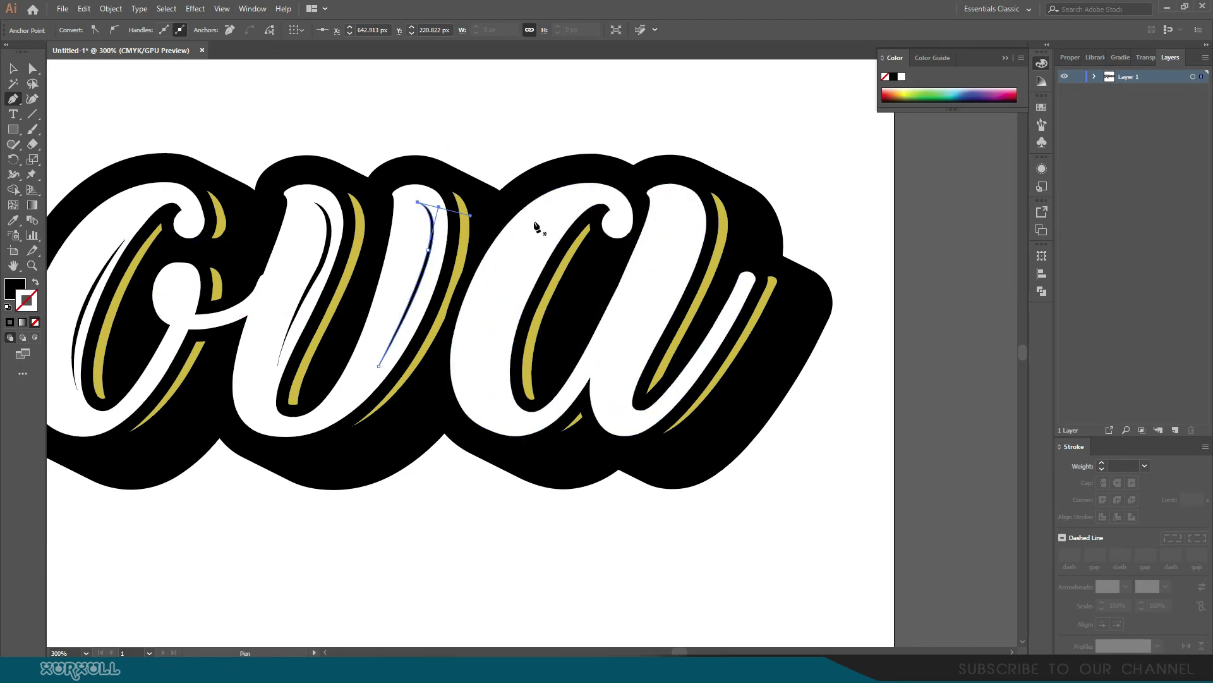
Step: Draw a closed crescent Pen highlight about 25 px wide and 69 px tall inside the left curve of the a
{"action": "left_click", "coordinate": [557, 216]}
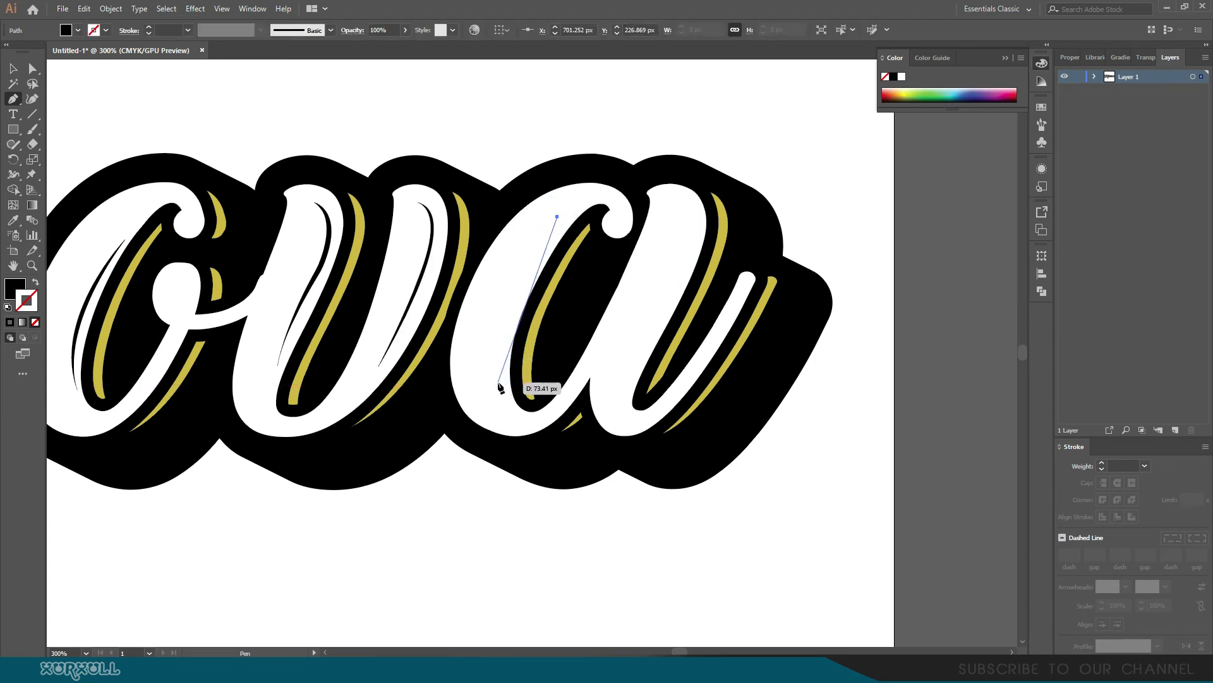
{"action": "left_click_drag", "start_coordinate": [499, 384], "coordinate": [509, 469]}
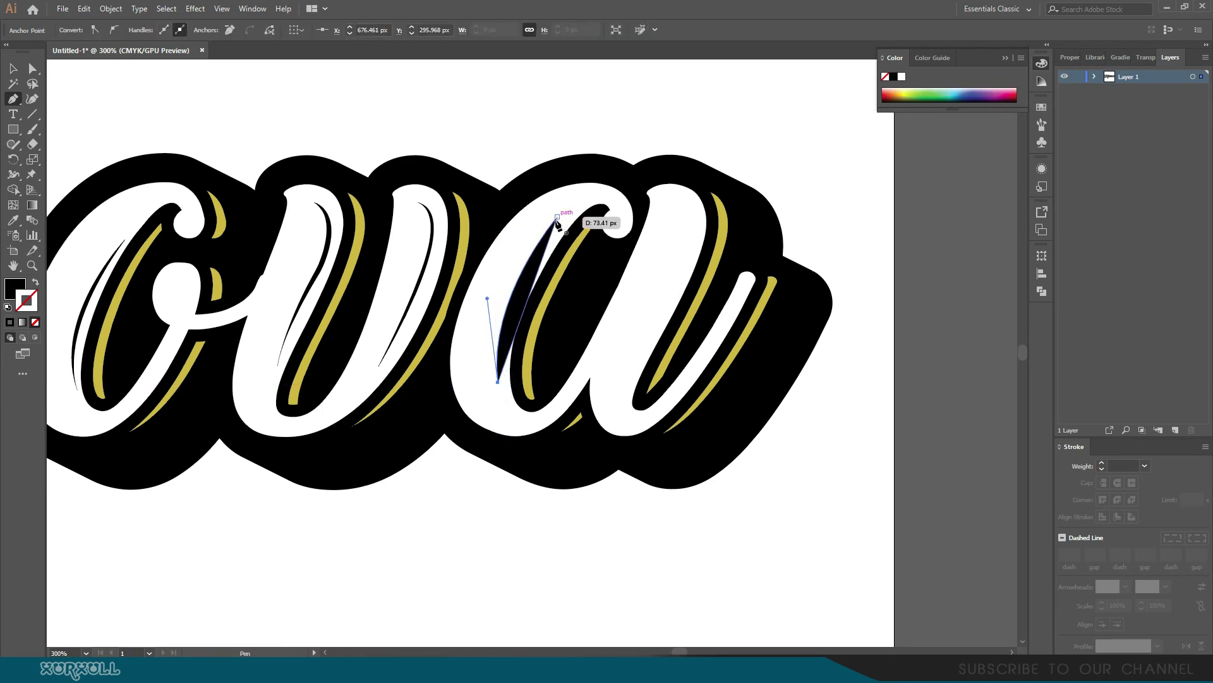
{"action": "left_click_drag", "start_coordinate": [557, 217], "coordinate": [625, 151]}
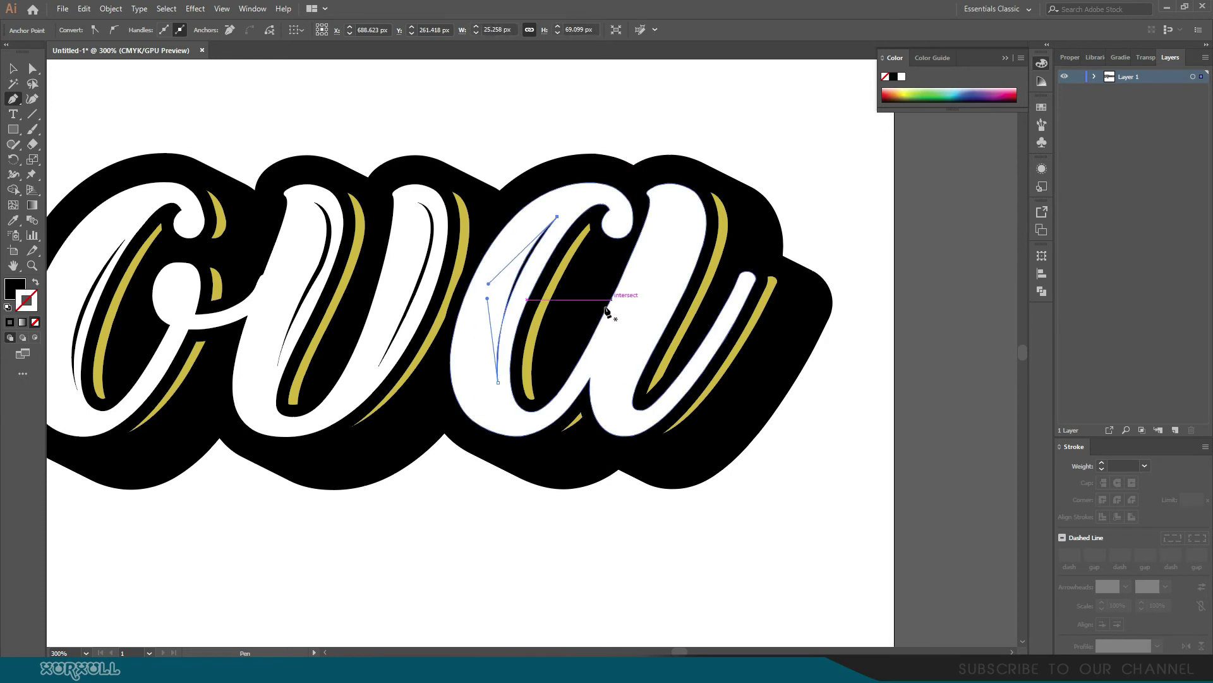
Step: Draw an open Pen path about 27 px wide and 71 px tall down the a's right stem, undoing and replacing the first oversized curve
{"action": "left_click", "coordinate": [679, 214]}
{"action": "mouse_move", "coordinate": [627, 382]}
{"action": "left_mouse_down"}
{"action": "mouse_move", "coordinate": [532, 559]}
{"action": "mouse_move", "coordinate": [520, 557]}
{"action": "mouse_move", "coordinate": [532, 567]}
{"action": "left_mouse_up"}
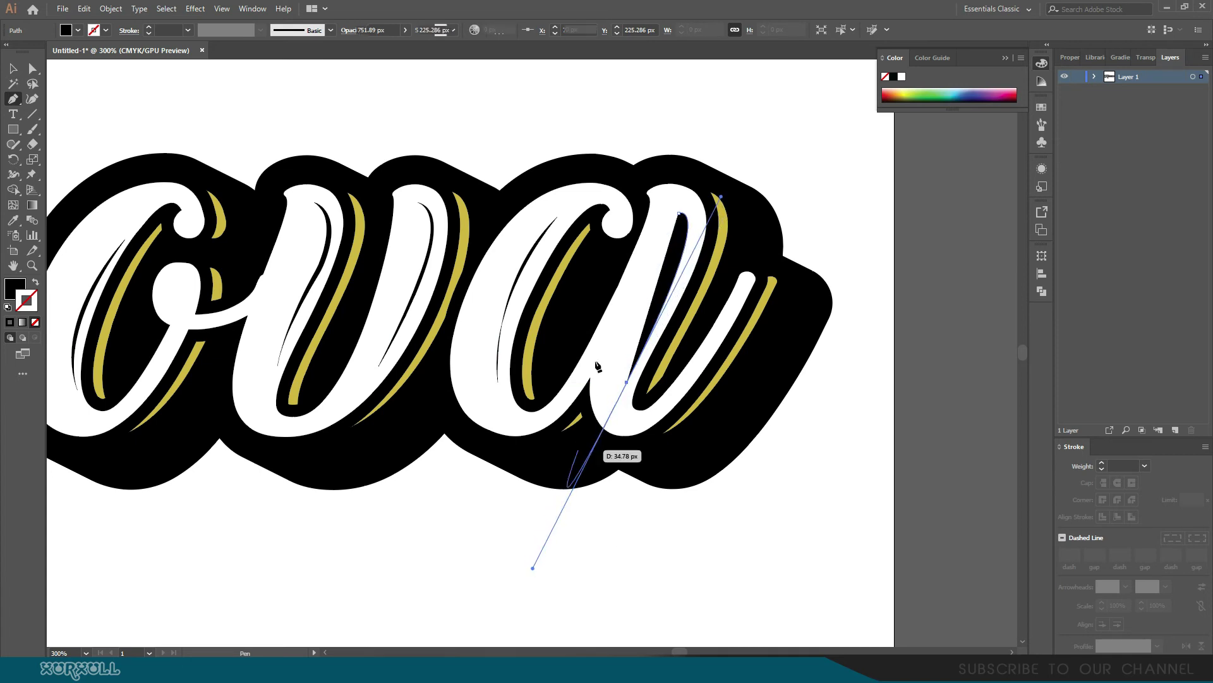
{"action": "key", "text": "ctrl+z"}
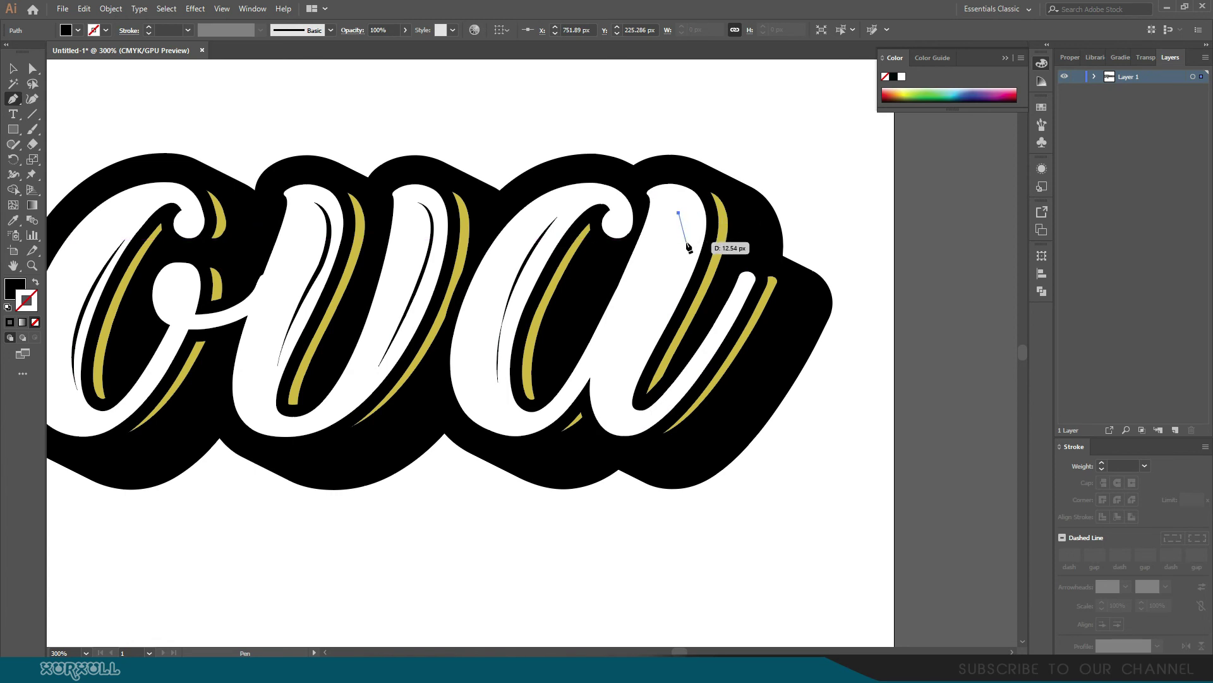
{"action": "left_click_drag", "start_coordinate": [687, 242], "coordinate": [673, 270]}
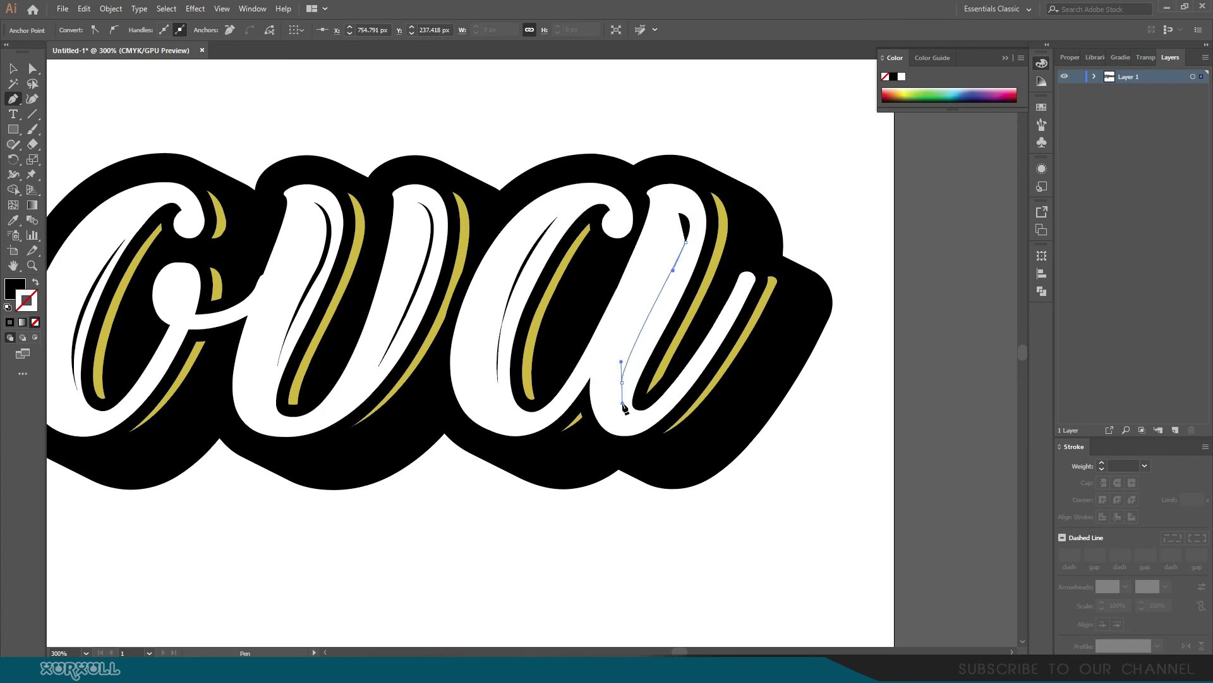
{"action": "left_click_drag", "start_coordinate": [621, 382], "coordinate": [622, 403]}
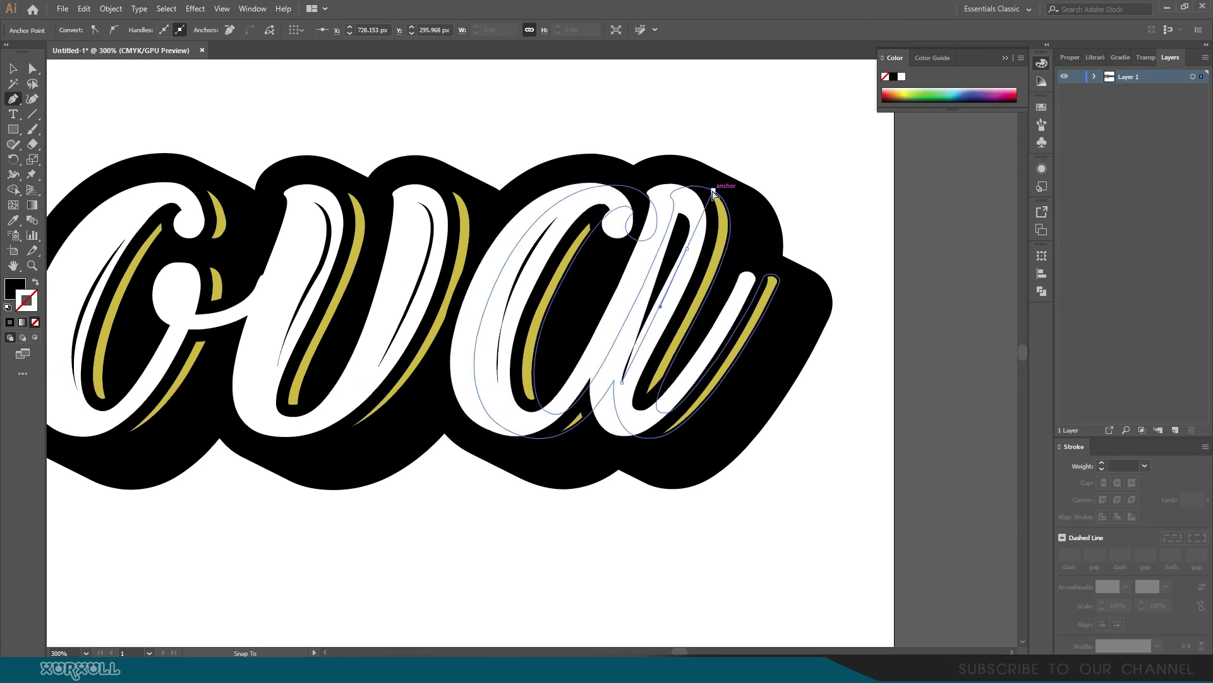
Step: Return the a's stem path up its other side through an upper anchor, close it into a thin tapered highlight, and deselect it
{"action": "left_click_drag", "start_coordinate": [727, 200], "coordinate": [742, 154]}
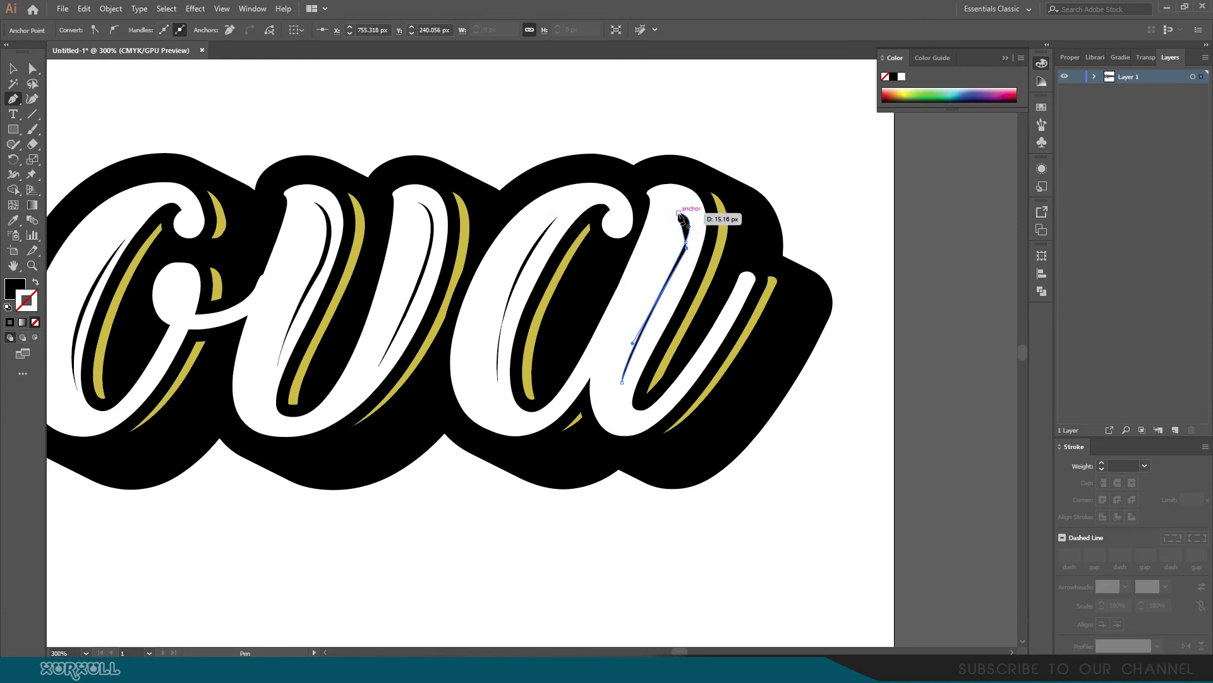
{"action": "left_click_drag", "start_coordinate": [680, 214], "coordinate": [655, 217]}
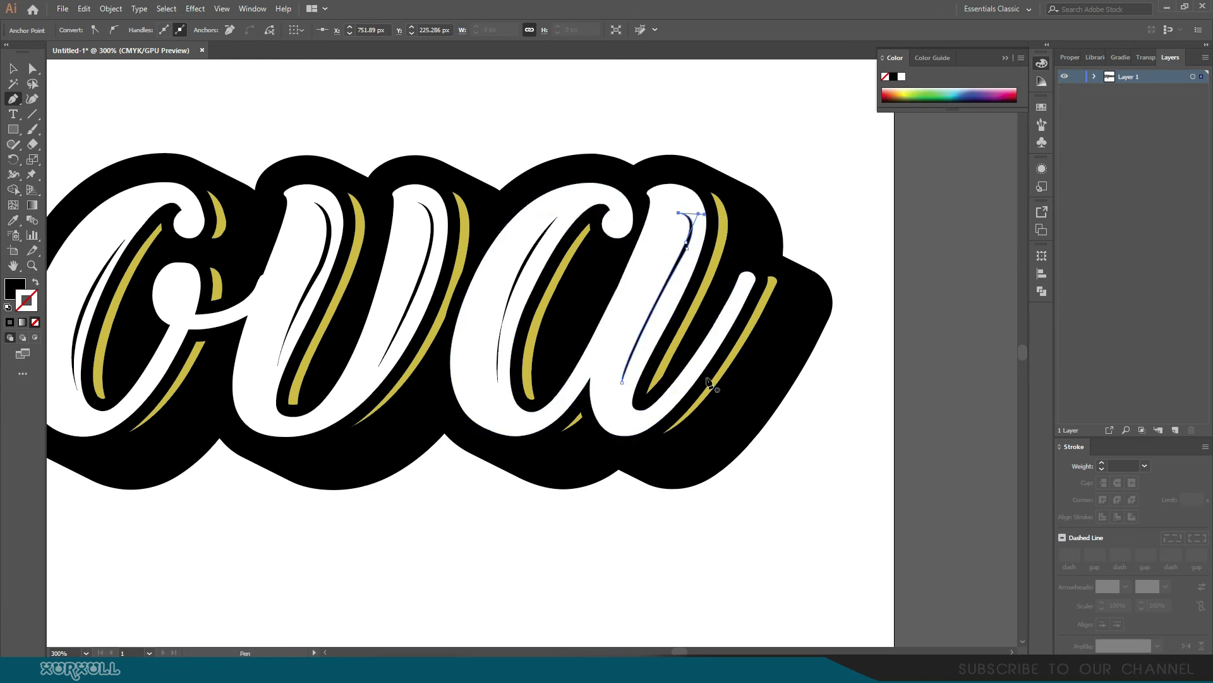
{"action": "left_click", "coordinate": [13, 70]}
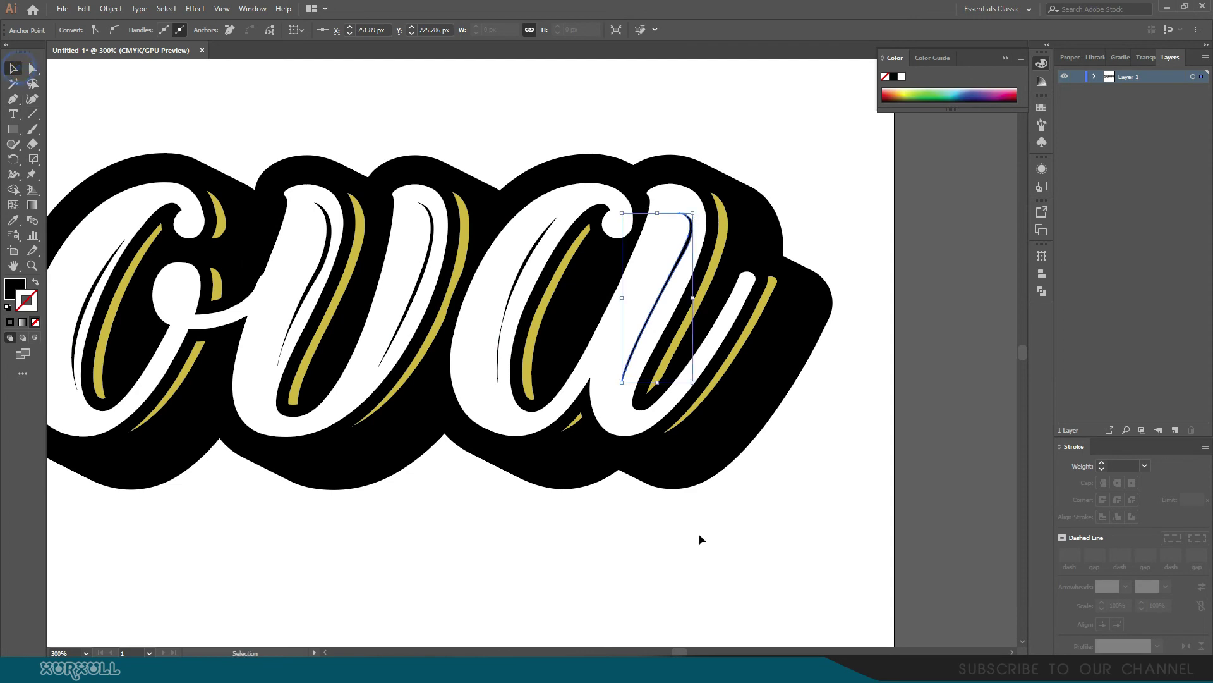
{"action": "left_click", "coordinate": [699, 549]}
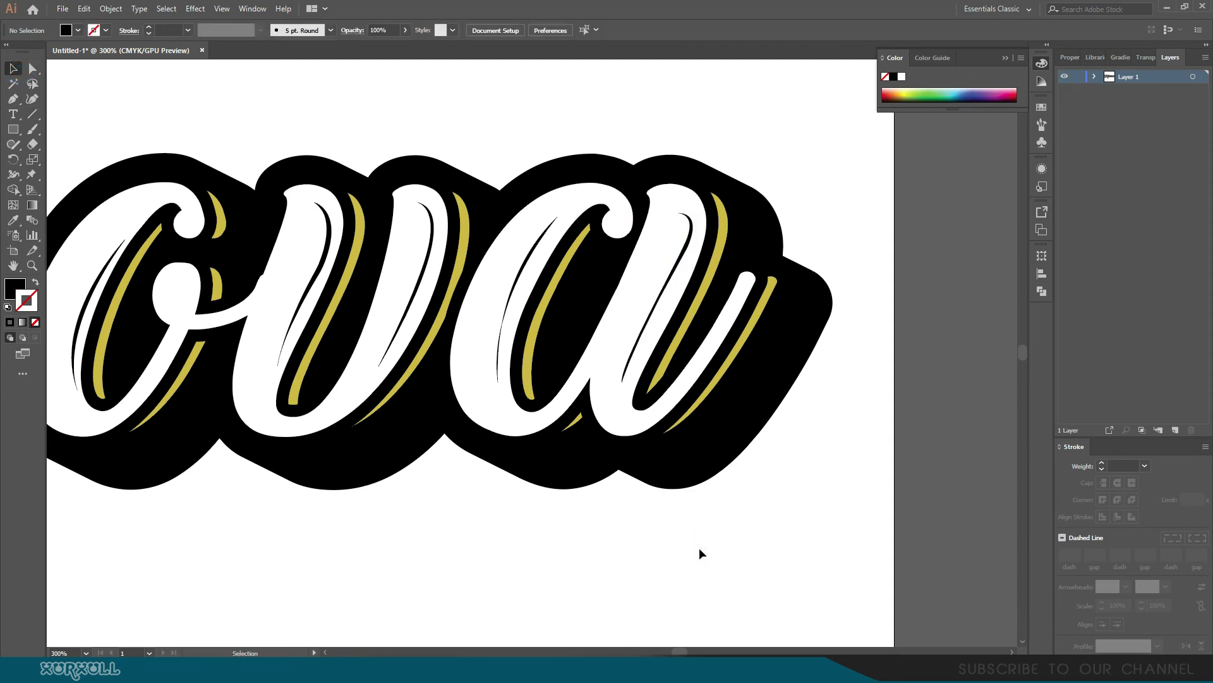
Step: Recolor the black highlights on the K's leg and the letters o, s, o, v and a with the K stem highlight's blue fill using the Eyedropper
{"action": "key", "text": "ctrl+minus"}
{"action": "key", "text": "ctrl+minus"}
{"action": "key", "text": "ctrl+minus"}
{"action": "key", "text": "ctrl+minus"}
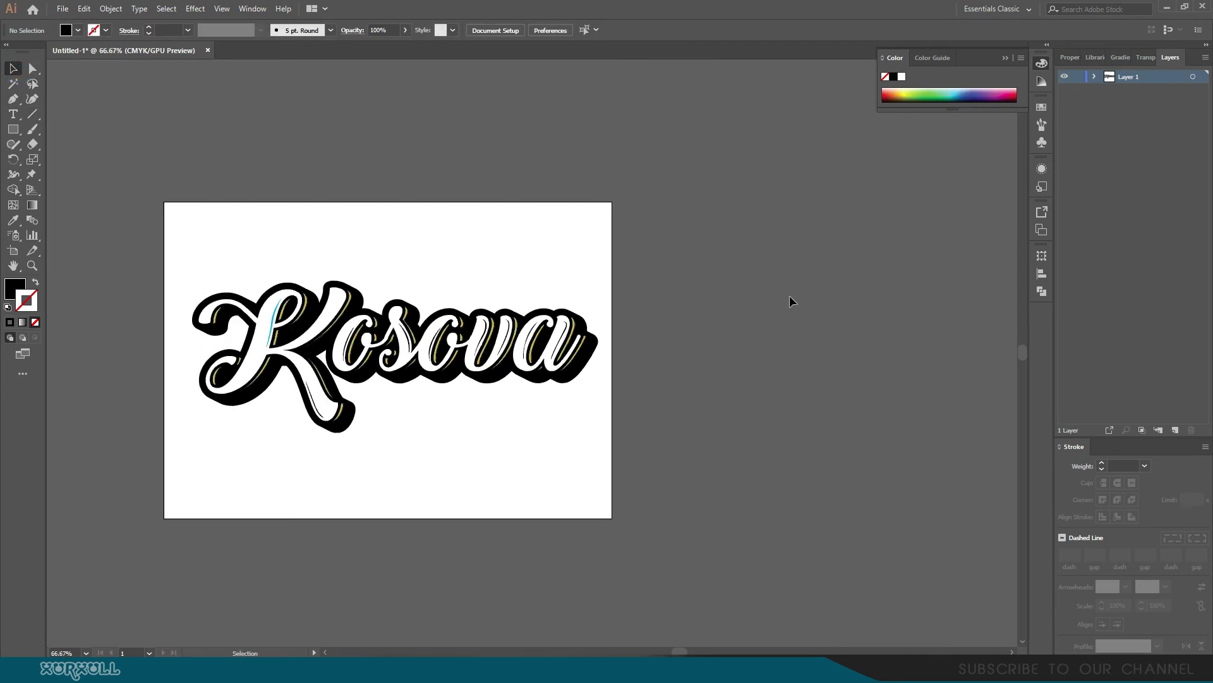
{"action": "left_click_drag", "start_coordinate": [415, 445], "coordinate": [531, 493]}
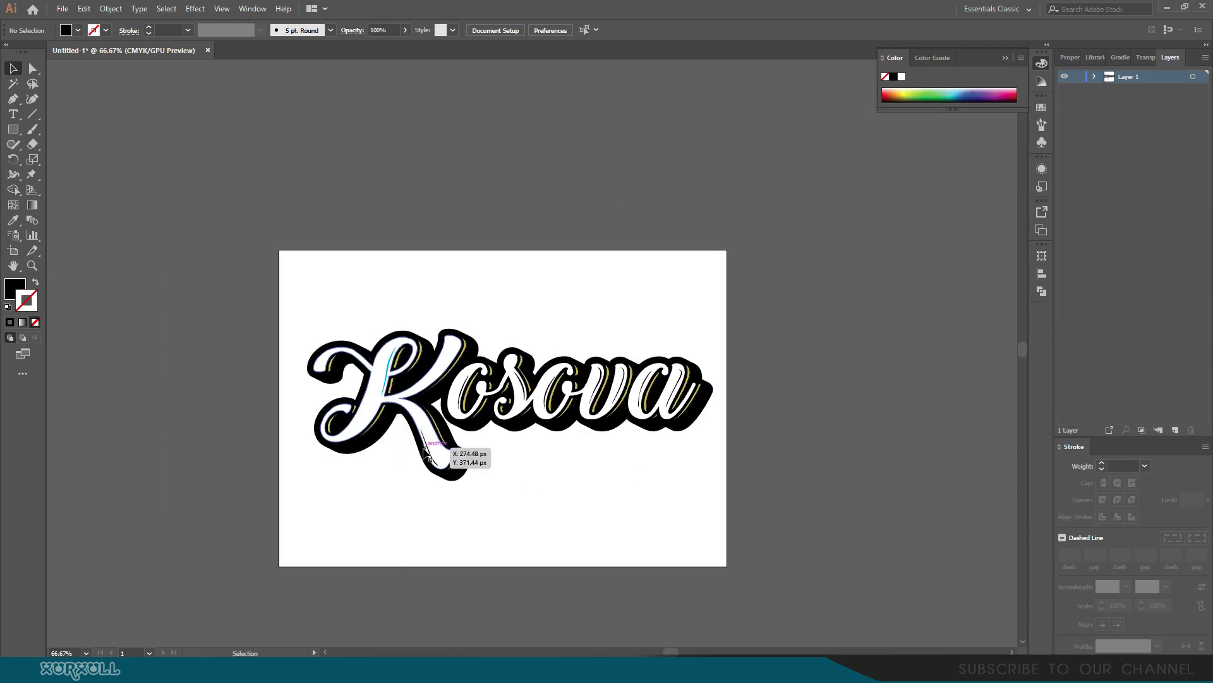
{"action": "left_click", "coordinate": [428, 445]}
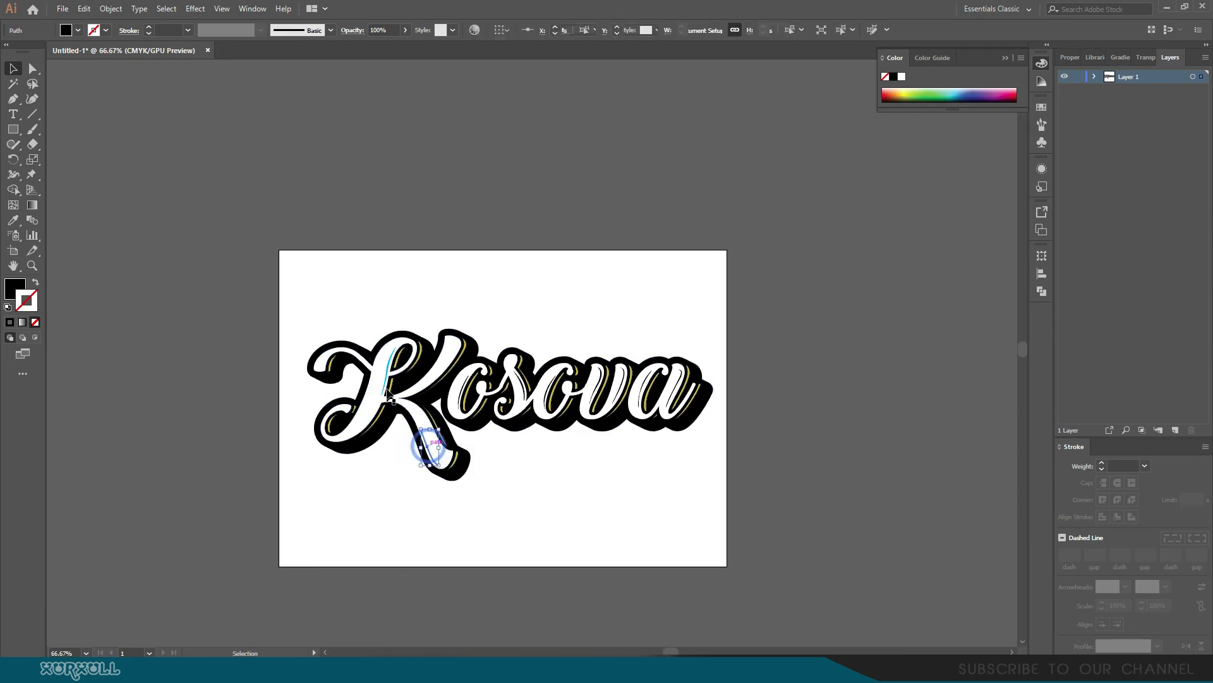
{"action": "left_click", "coordinate": [465, 385], "text": "shift"}
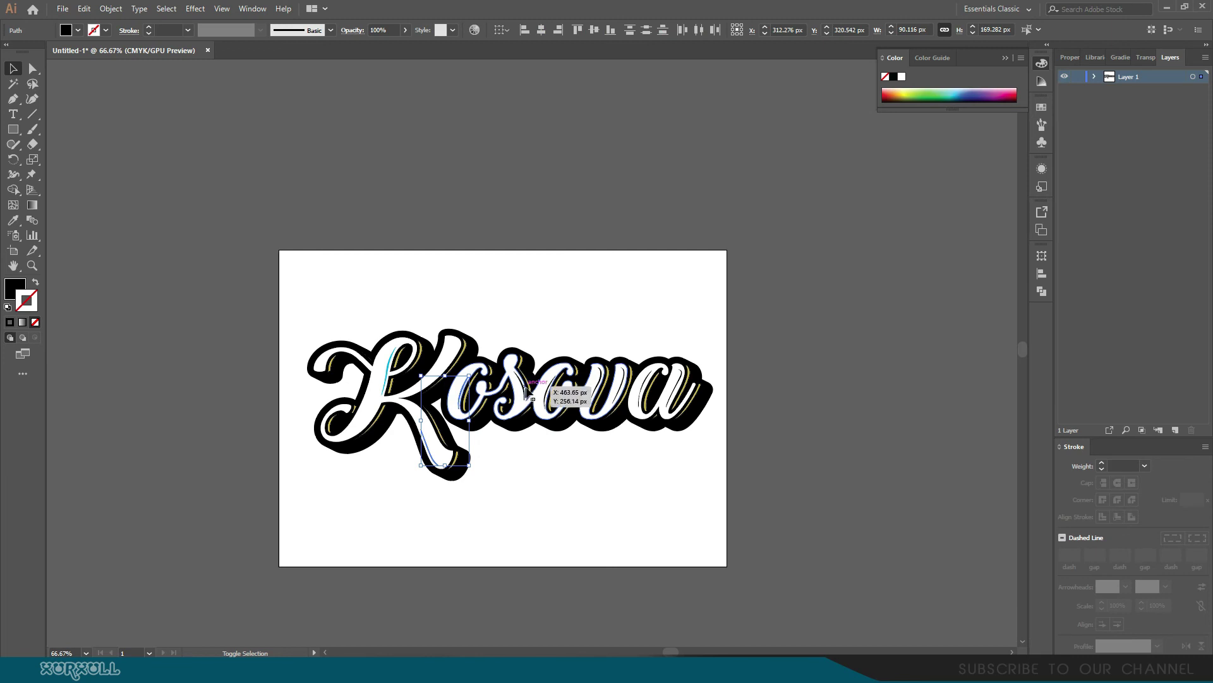
{"action": "left_click", "coordinate": [545, 379], "text": "shift"}
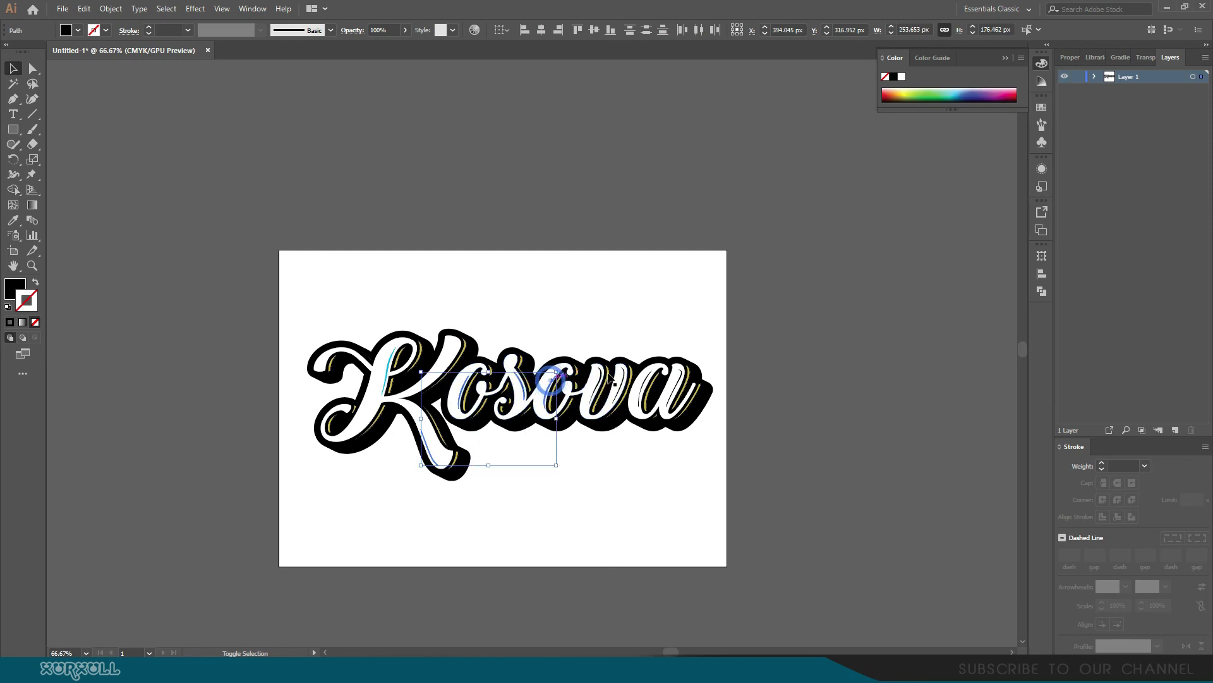
{"action": "left_click", "coordinate": [620, 374], "text": "shift"}
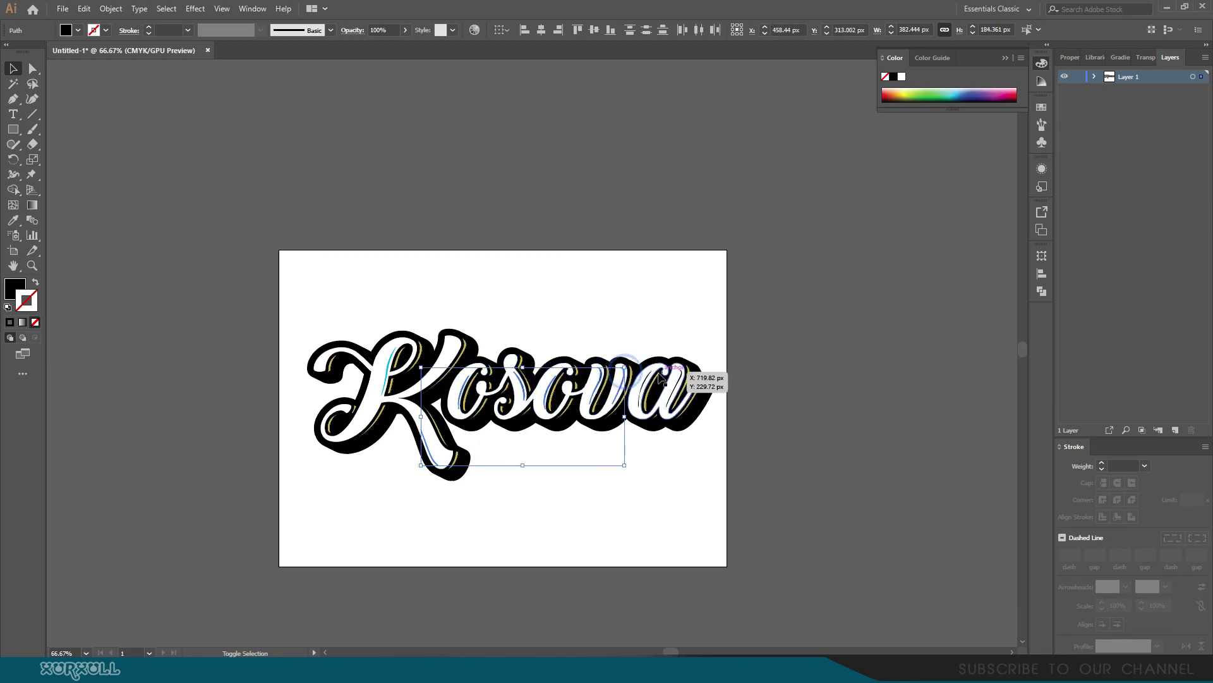
{"action": "left_click", "coordinate": [648, 376], "text": "shift"}
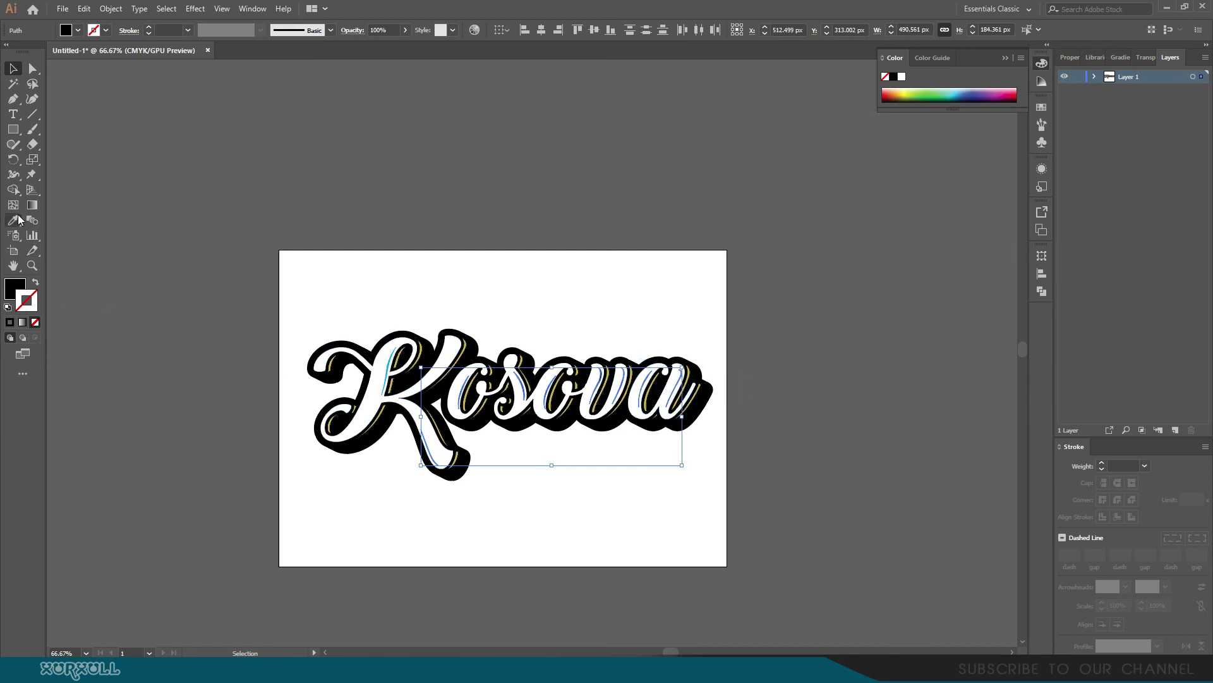
{"action": "key", "text": "z"}
{"action": "left_click_drag", "start_coordinate": [308, 364], "coordinate": [605, 277]}
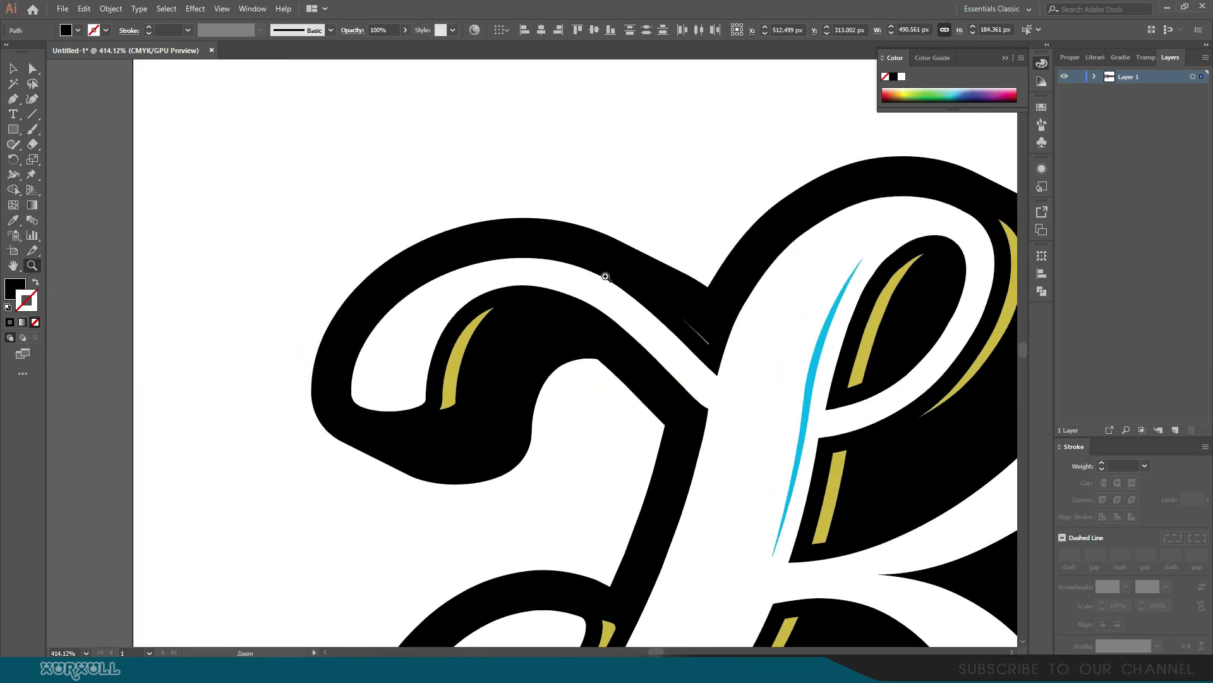
{"action": "left_click", "coordinate": [13, 221]}
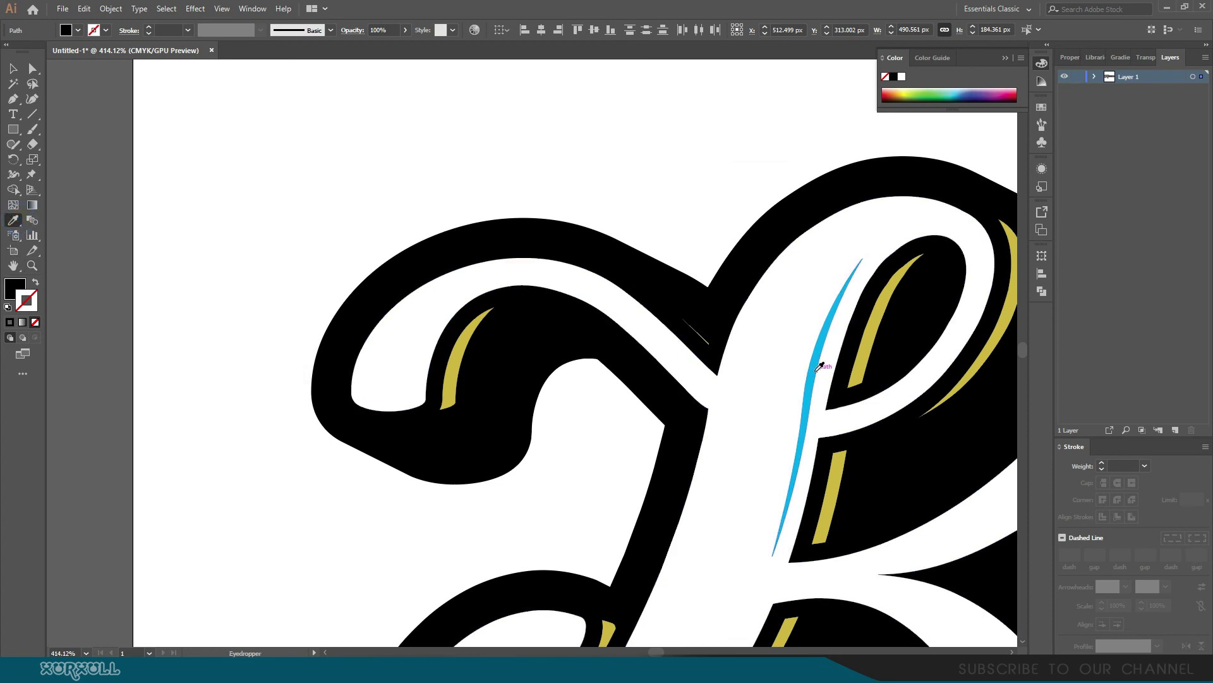
{"action": "left_click", "coordinate": [814, 370]}
Step: Move the first o's blue highlight slightly left within the white stroke
{"action": "left_click_drag", "start_coordinate": [815, 366], "coordinate": [891, 479]}
{"action": "left_click_drag", "start_coordinate": [644, 442], "coordinate": [373, 368]}
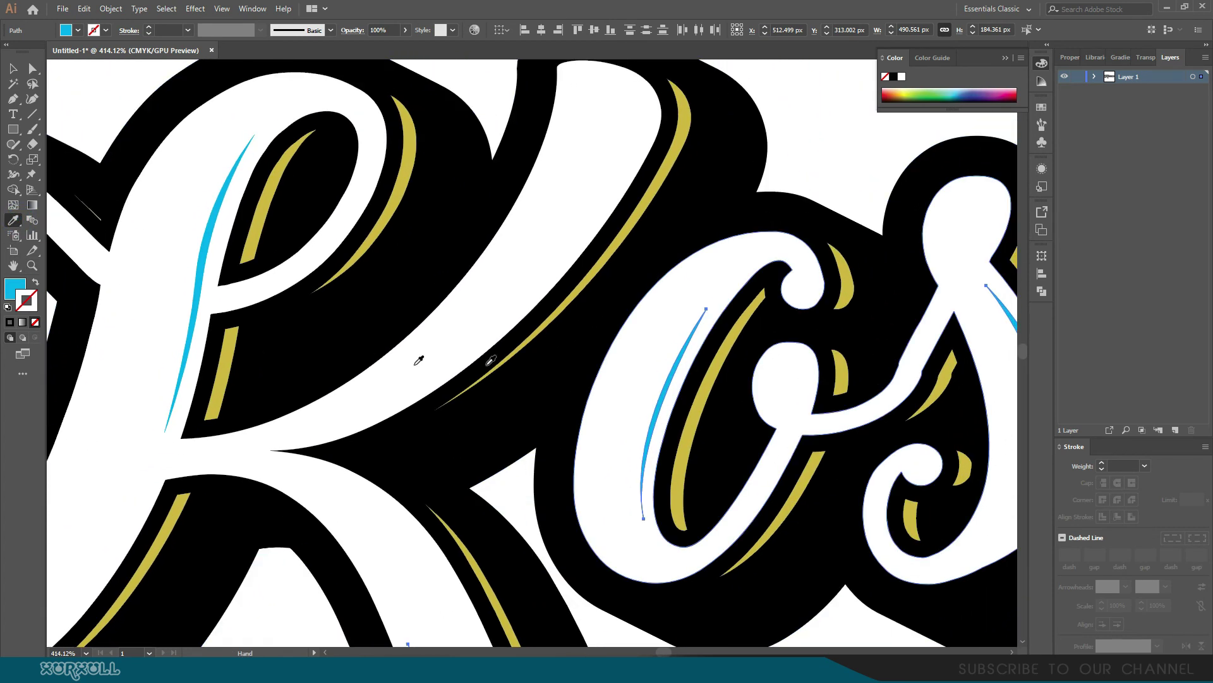
{"action": "left_click_drag", "start_coordinate": [853, 403], "coordinate": [652, 375]}
{"action": "key", "text": "v"}
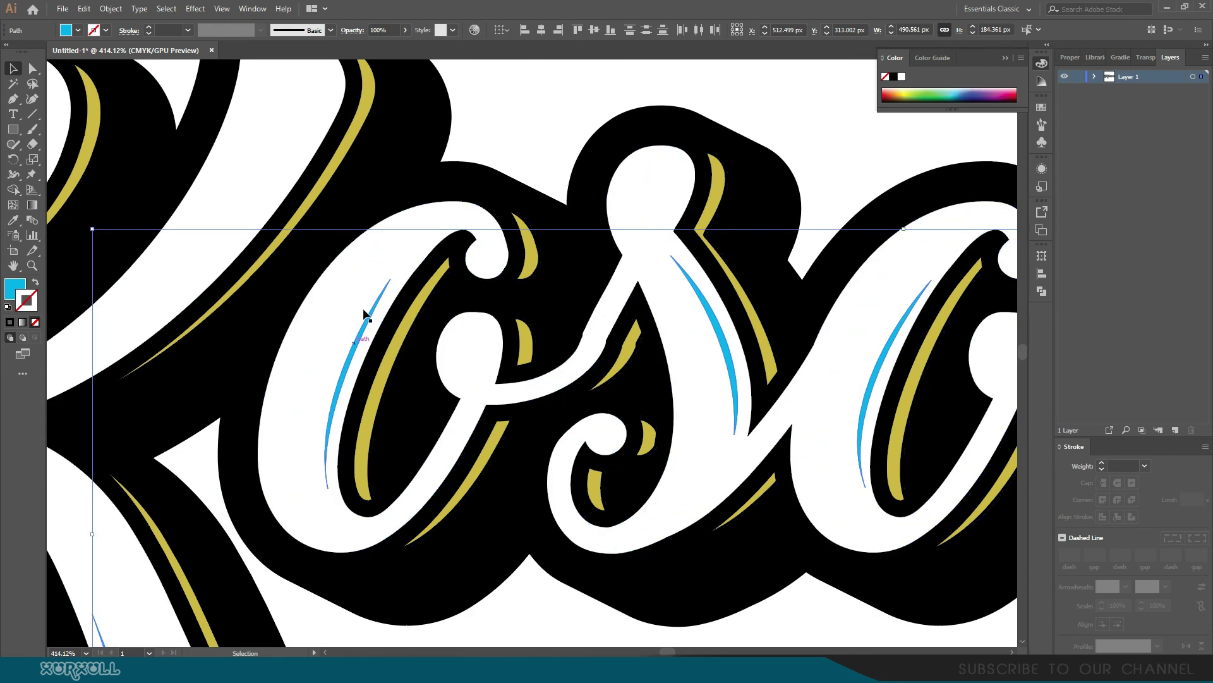
{"action": "left_click", "coordinate": [352, 295]}
{"action": "left_click_drag", "start_coordinate": [364, 328], "coordinate": [356, 329]}
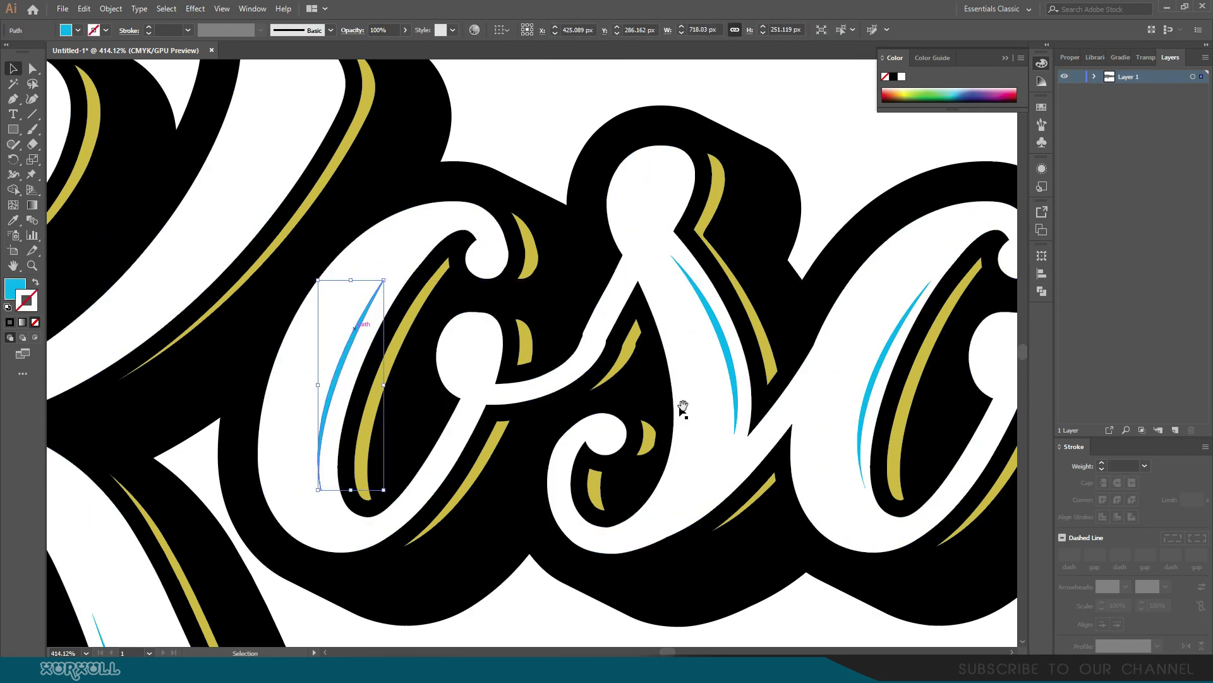
Step: Rotate the second o's blue highlight slightly counterclockwise
{"action": "left_click_drag", "start_coordinate": [764, 407], "coordinate": [490, 376]}
{"action": "left_click", "coordinate": [620, 316]}
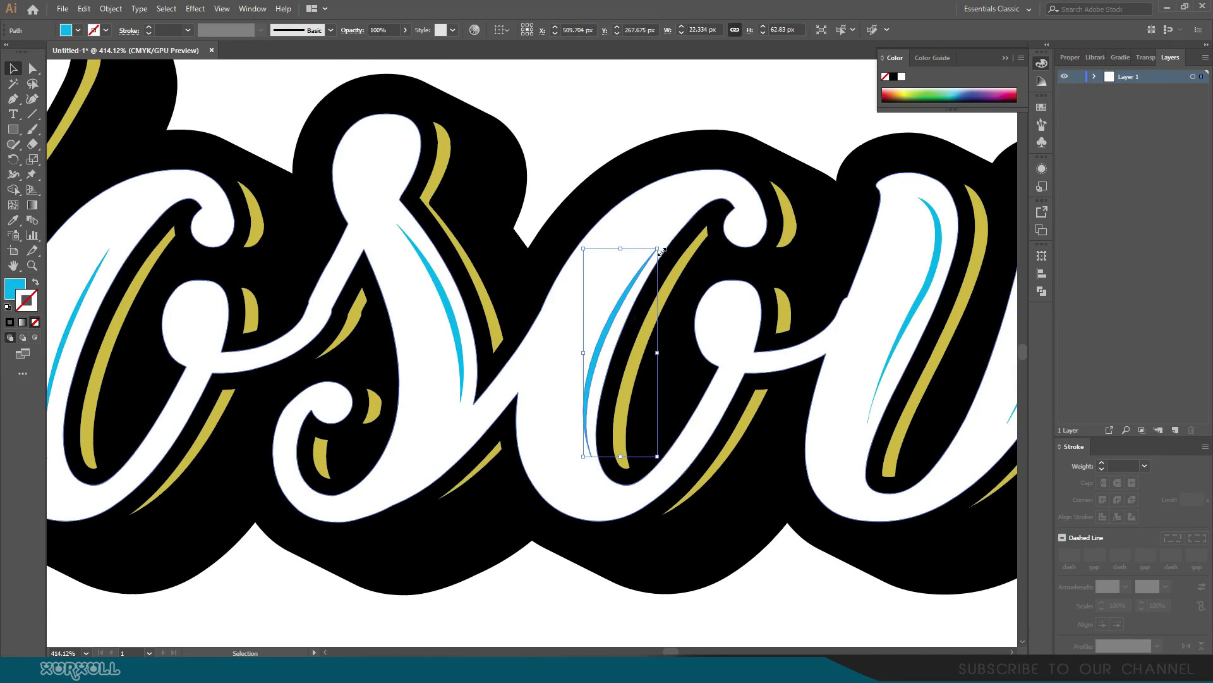
{"action": "left_click_drag", "start_coordinate": [658, 248], "coordinate": [654, 243]}
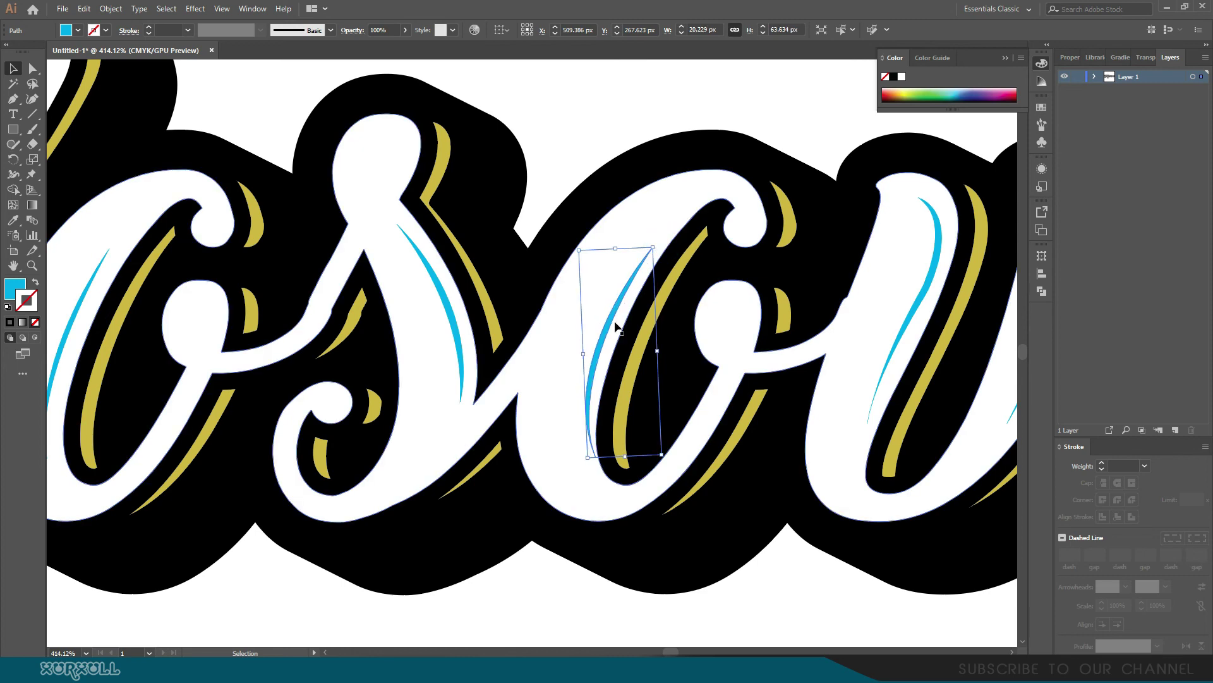
Step: Reshape the second o's highlight by moving its lower anchor left, shifting the path slightly up and adjusting the lower curve handle, and deselect it
{"action": "key", "text": "a"}
{"action": "left_click", "coordinate": [595, 458]}
{"action": "left_click_drag", "start_coordinate": [596, 458], "coordinate": [585, 458]}
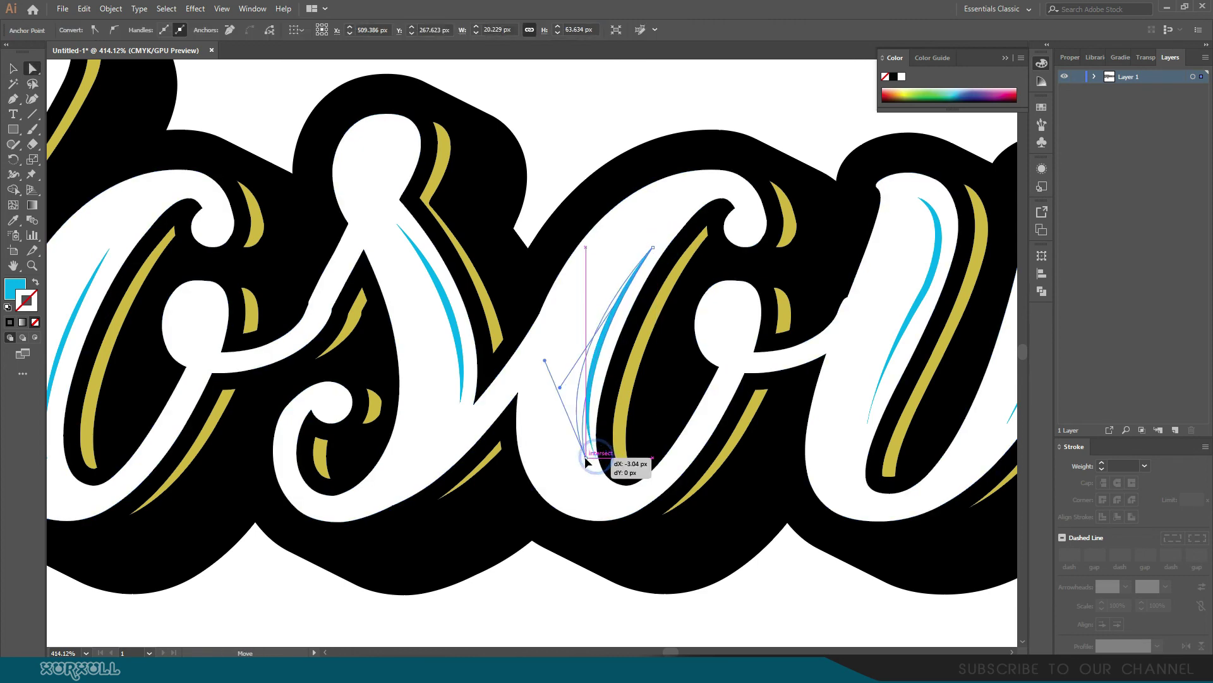
{"action": "left_click", "coordinate": [590, 474]}
{"action": "left_click", "coordinate": [594, 342]}
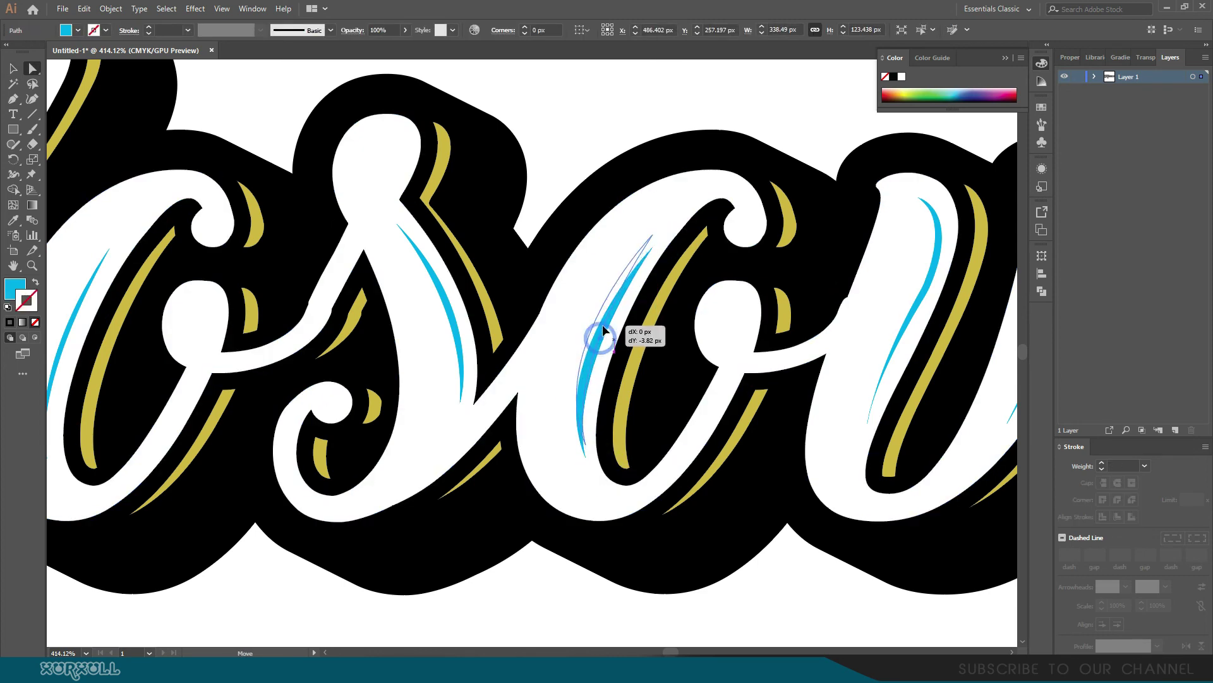
{"action": "left_click_drag", "start_coordinate": [585, 446], "coordinate": [582, 441]}
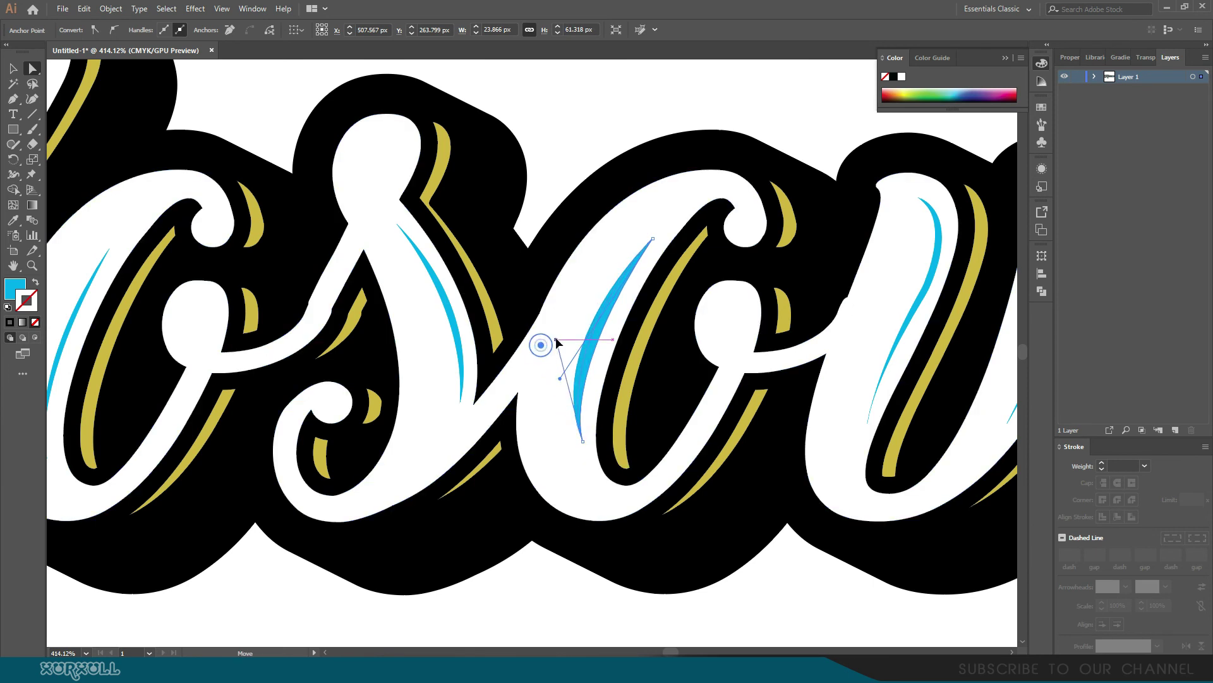
{"action": "left_click_drag", "start_coordinate": [541, 344], "coordinate": [565, 336]}
{"action": "left_click", "coordinate": [609, 506]}
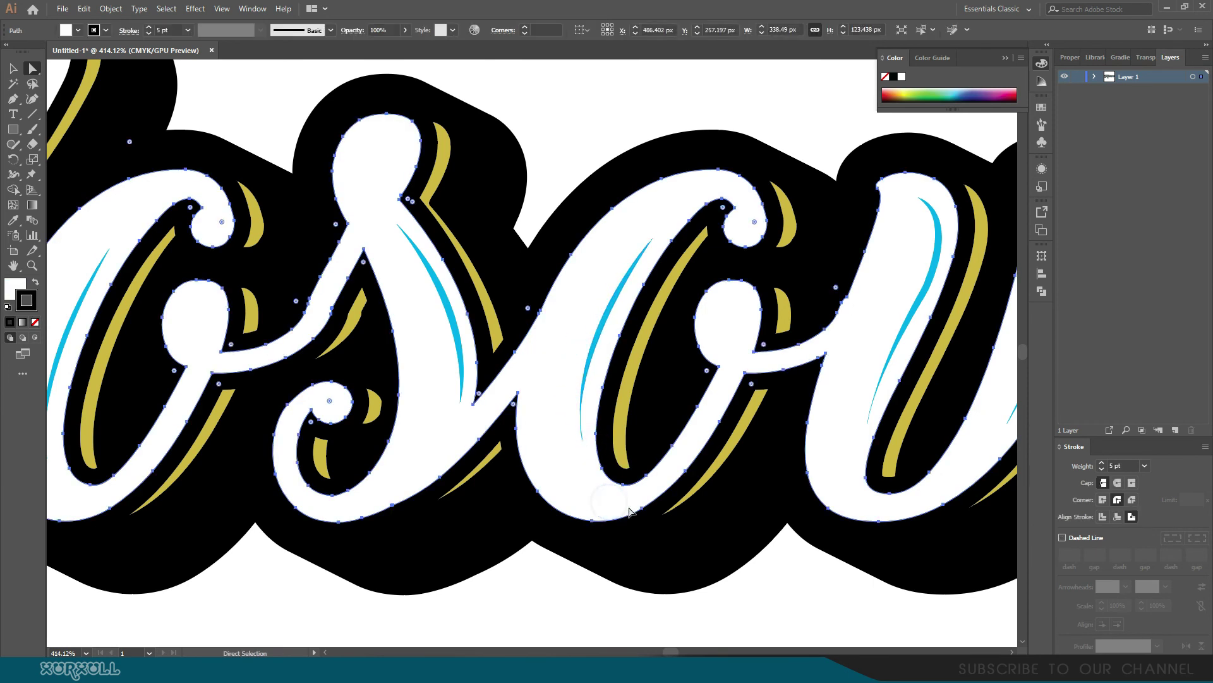
{"action": "left_click", "coordinate": [769, 553]}
Step: Create a new layer beneath the lettering layer and draw an 841.89 by 595.276 px rectangle covering the whole artboard
{"action": "key", "text": "ctrl+minus"}
{"action": "key", "text": "ctrl+minus"}
{"action": "key", "text": "ctrl+minus"}
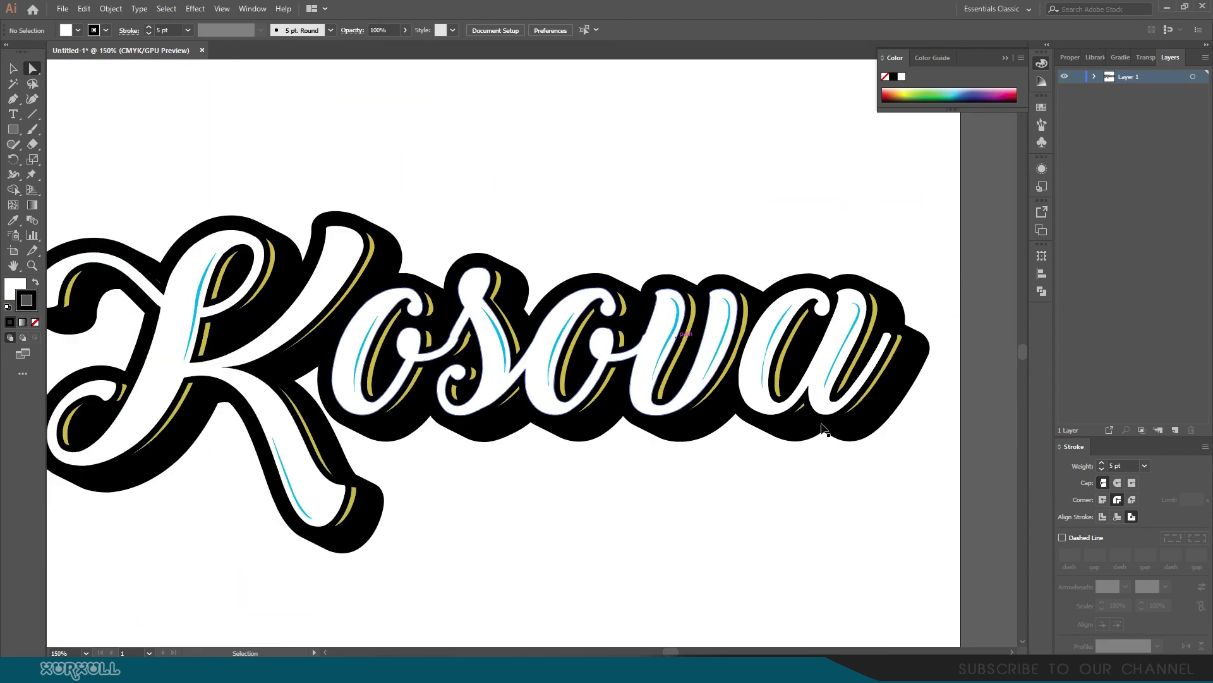
{"action": "key", "text": "ctrl+minus"}
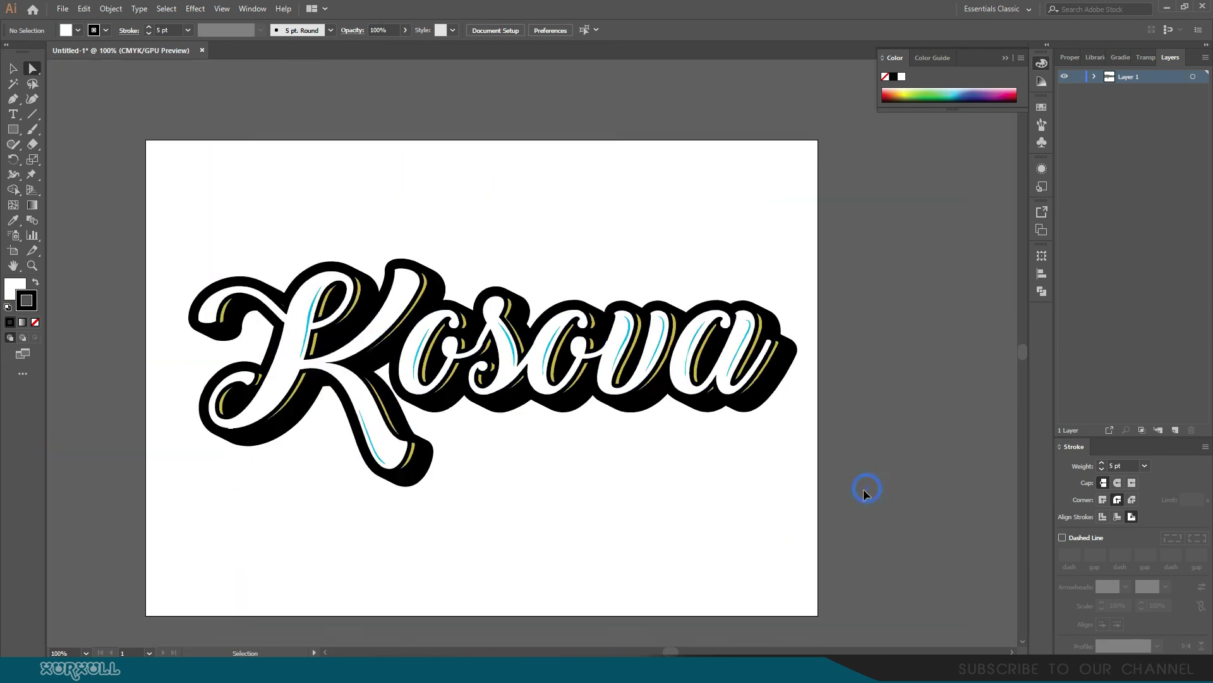
{"action": "key", "text": "v"}
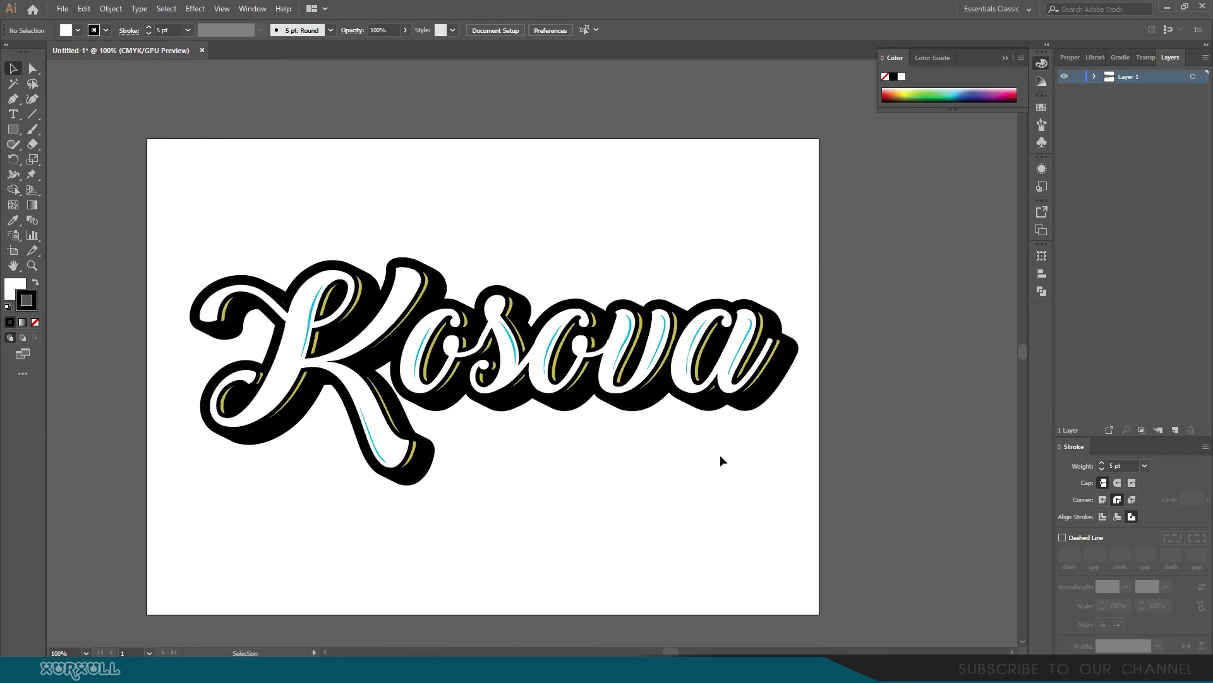
{"action": "left_click_drag", "start_coordinate": [641, 490], "coordinate": [690, 490]}
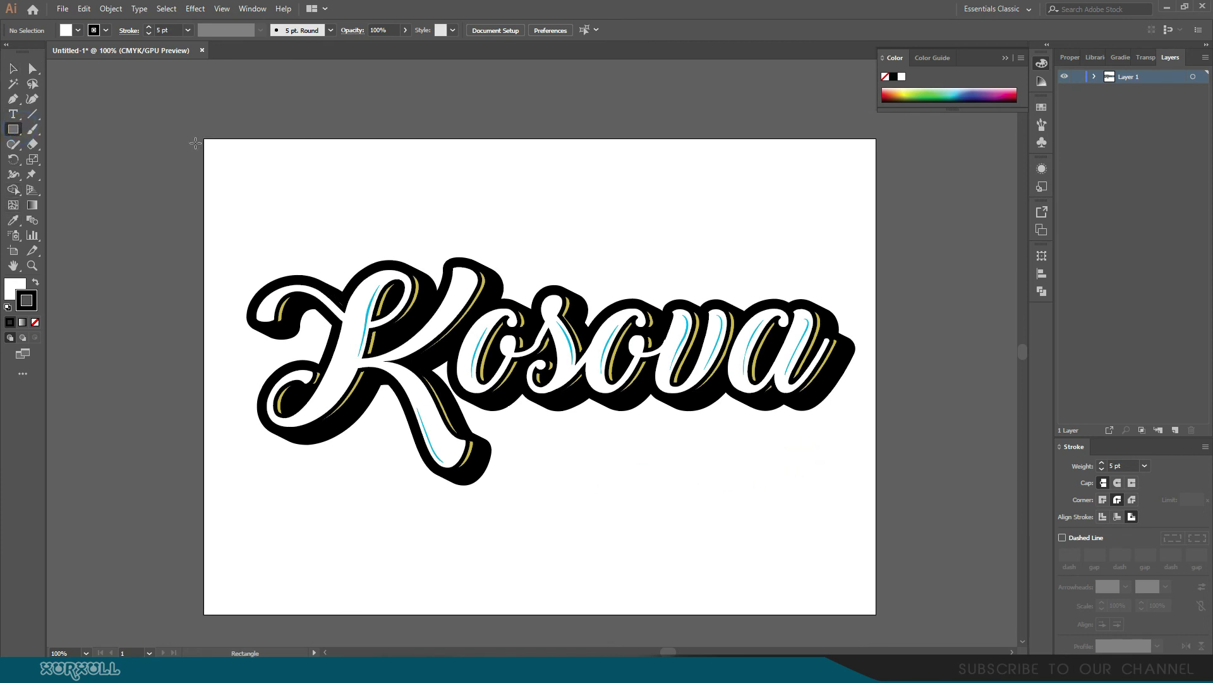
{"action": "left_click", "coordinate": [1129, 145]}
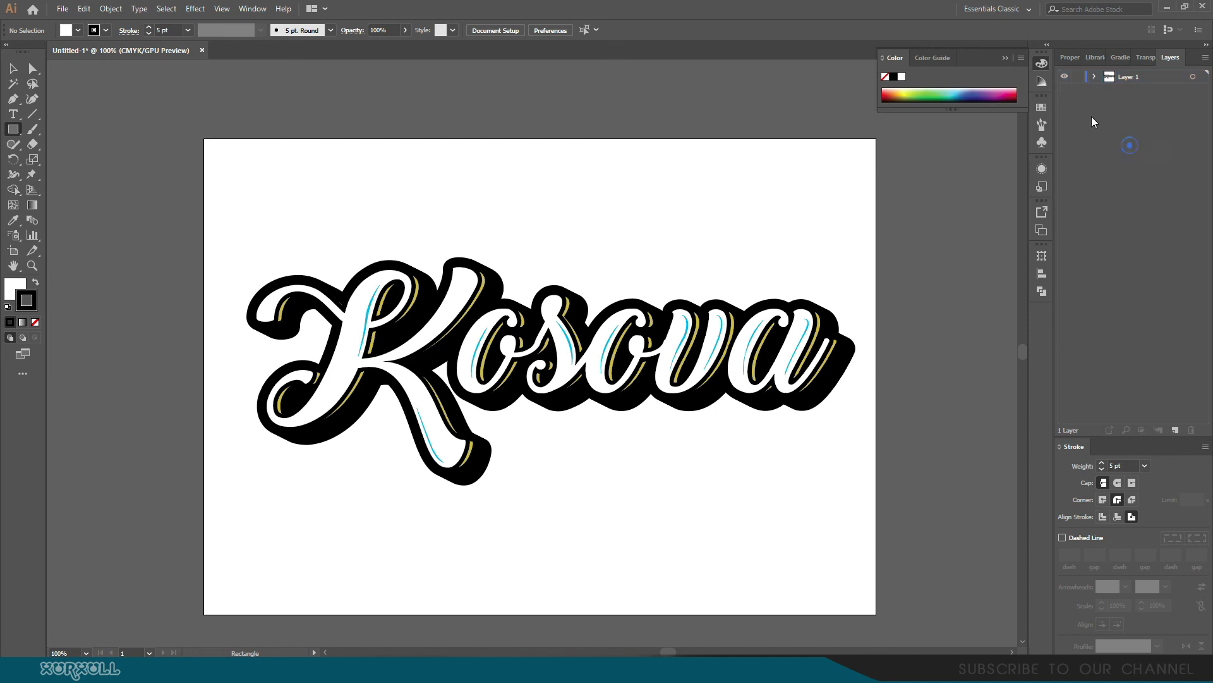
{"action": "left_click", "coordinate": [1173, 430]}
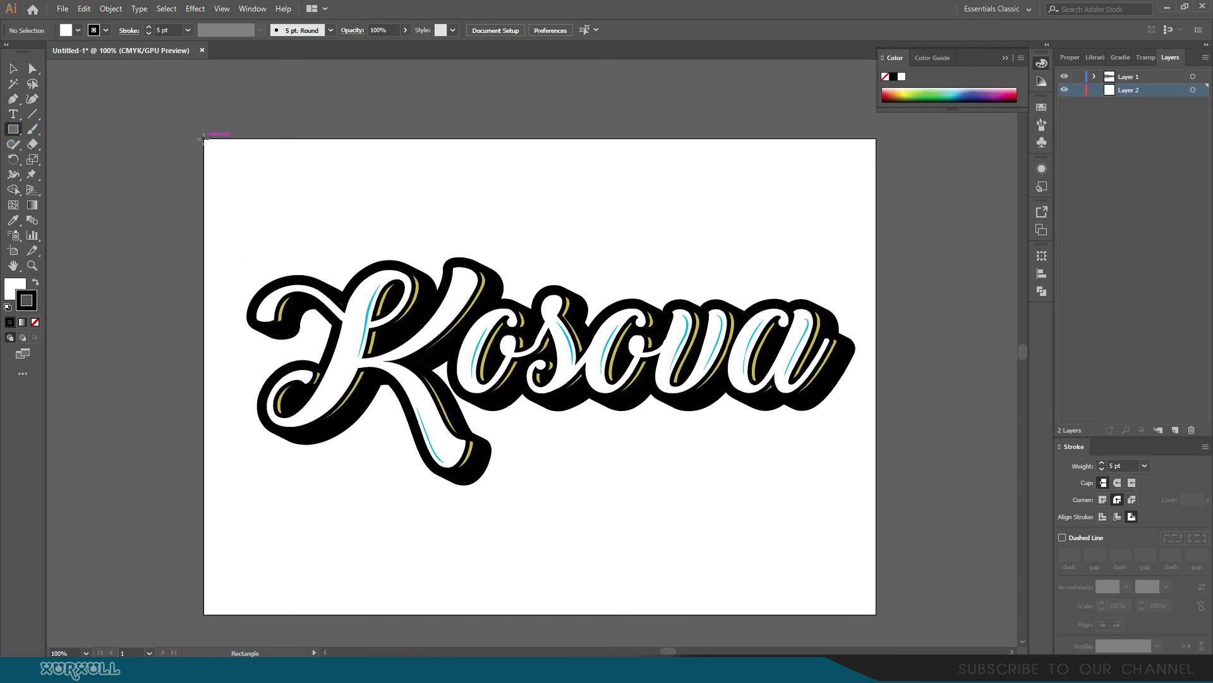
{"action": "mouse_move", "coordinate": [204, 137]}
{"action": "left_mouse_down"}
{"action": "mouse_move", "coordinate": [556, 433]}
{"action": "mouse_move", "coordinate": [876, 613]}
{"action": "left_mouse_up"}
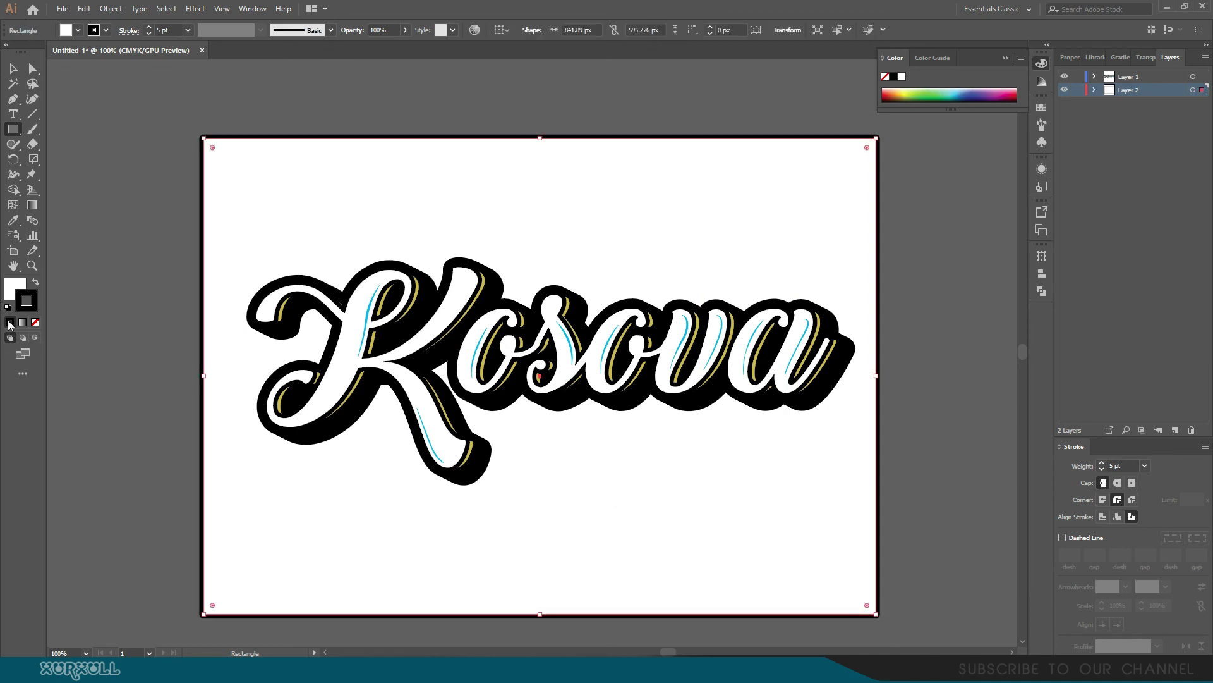
Step: Copy the highlights' blue fill without stroke onto the background rectangle using the Eyedropper, and deselect it
{"action": "left_click", "coordinate": [12, 220]}
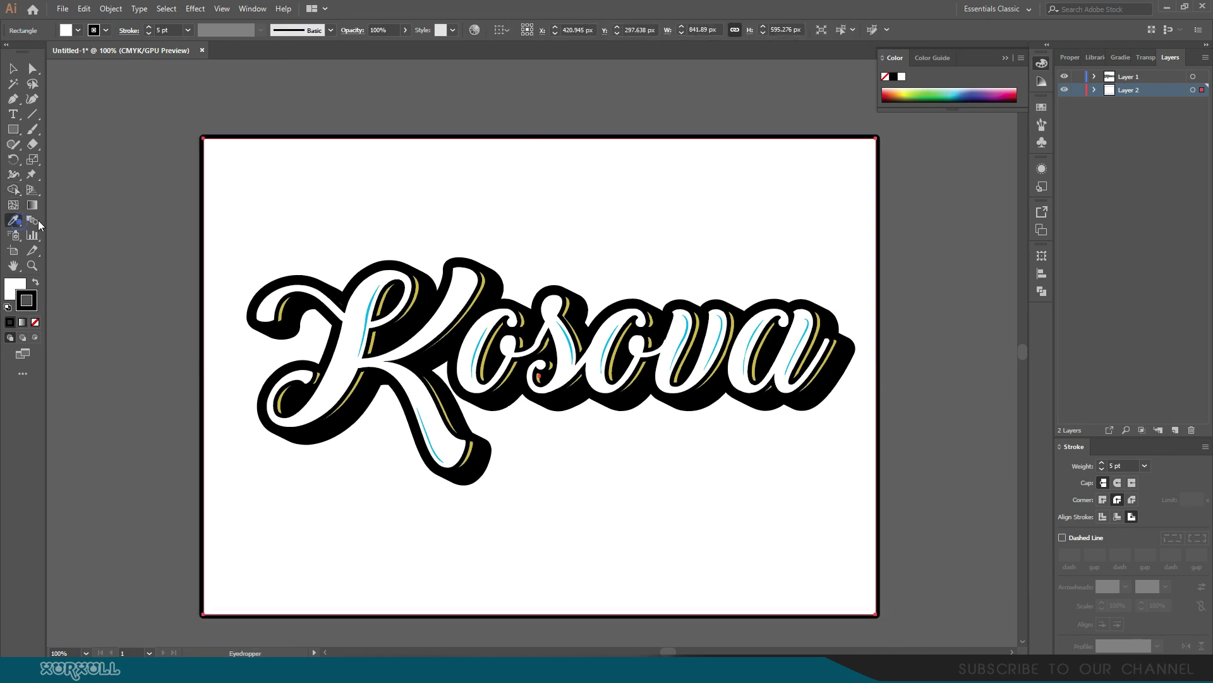
{"action": "left_click", "coordinate": [369, 311]}
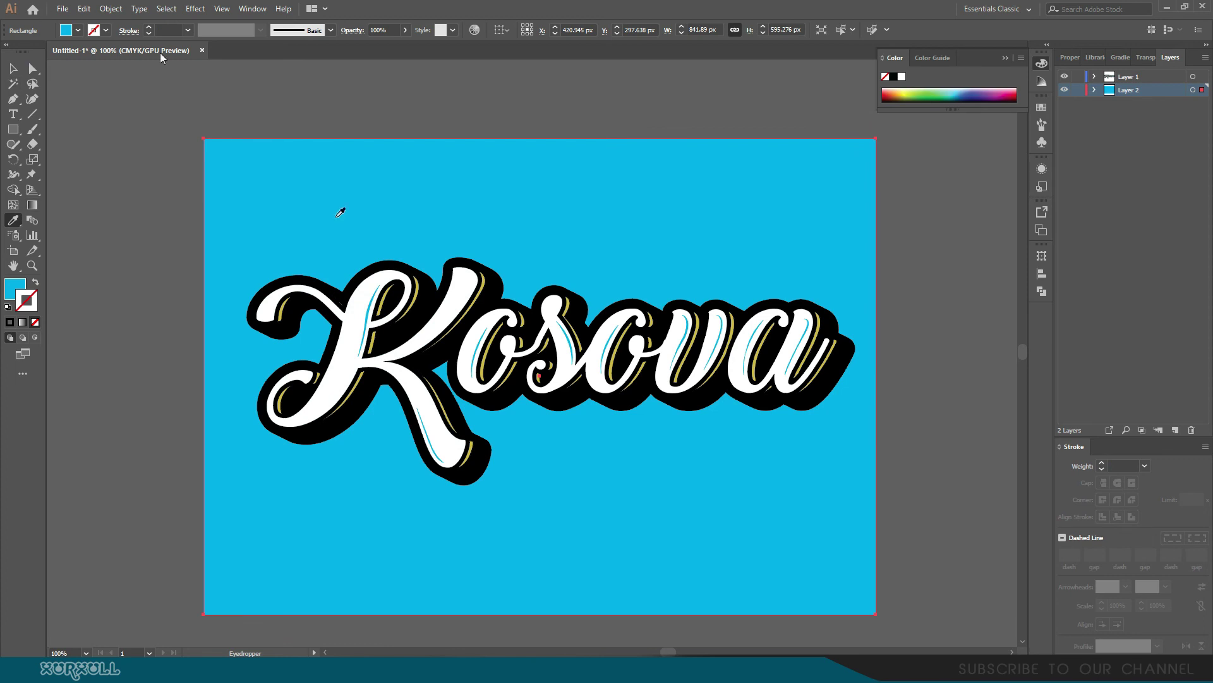
{"action": "left_click", "coordinate": [16, 67]}
{"action": "left_click", "coordinate": [80, 99]}
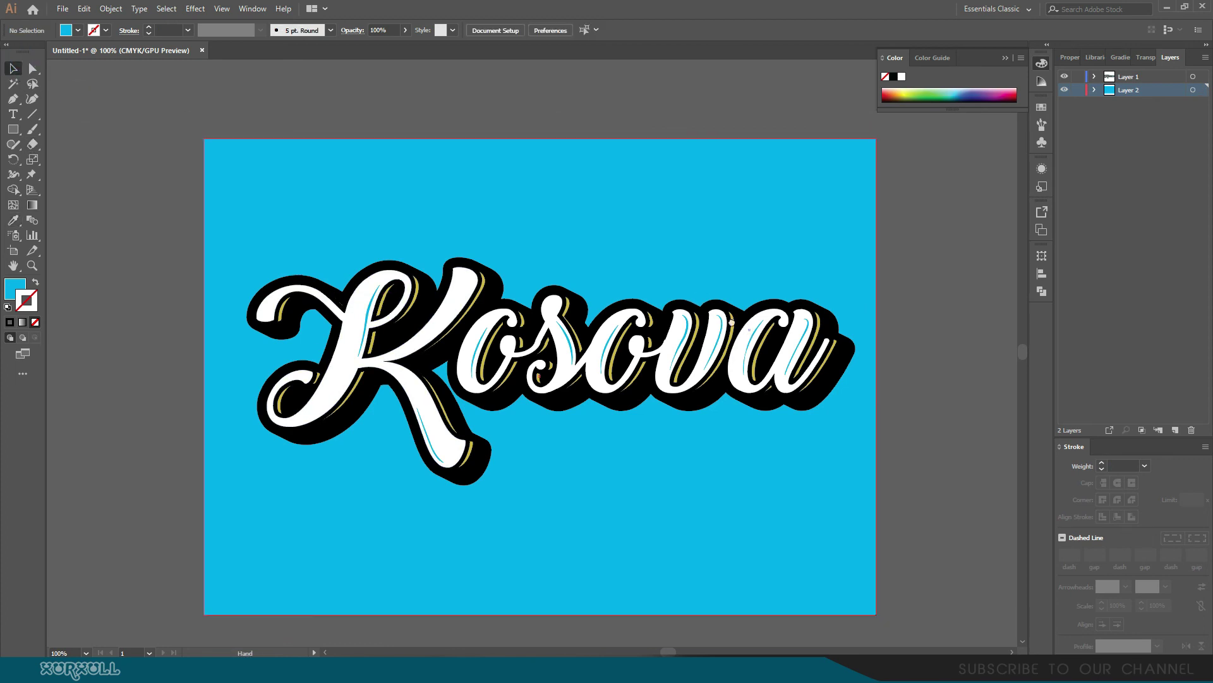
{"action": "left_click_drag", "start_coordinate": [871, 345], "coordinate": [797, 307]}
{"action": "left_click", "coordinate": [624, 212]}
{"action": "mouse_move", "coordinate": [14, 45]}
{"action": "left_mouse_down"}
{"action": "mouse_move", "coordinate": [141, 319]}
{"action": "mouse_move", "coordinate": [203, 407]}
{"action": "mouse_move", "coordinate": [57, 74]}
{"action": "mouse_move", "coordinate": [9, 66]}
{"action": "left_mouse_up"}
{"action": "left_click", "coordinate": [896, 291]}
{"action": "left_click_drag", "start_coordinate": [612, 326], "coordinate": [672, 334]}
Step: Save the artwork to the Desktop as an Adobe PDF named "kosova is albania"
{"action": "left_click", "coordinate": [67, 9]}
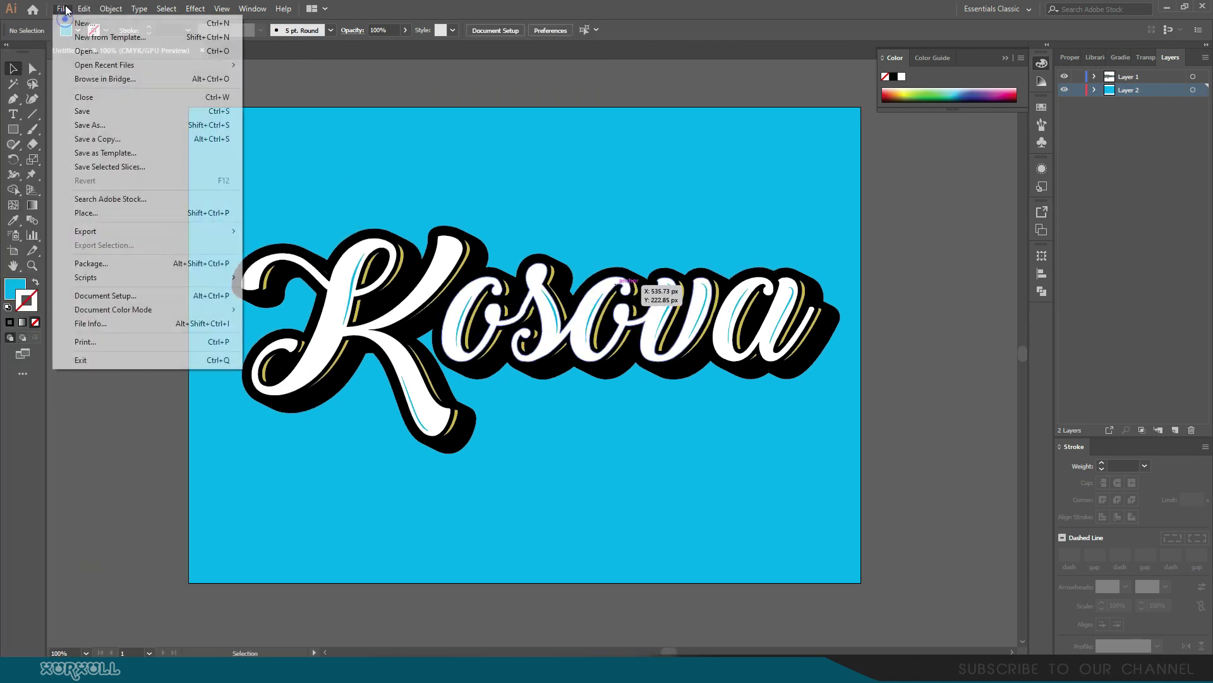
{"action": "left_click", "coordinate": [71, 124]}
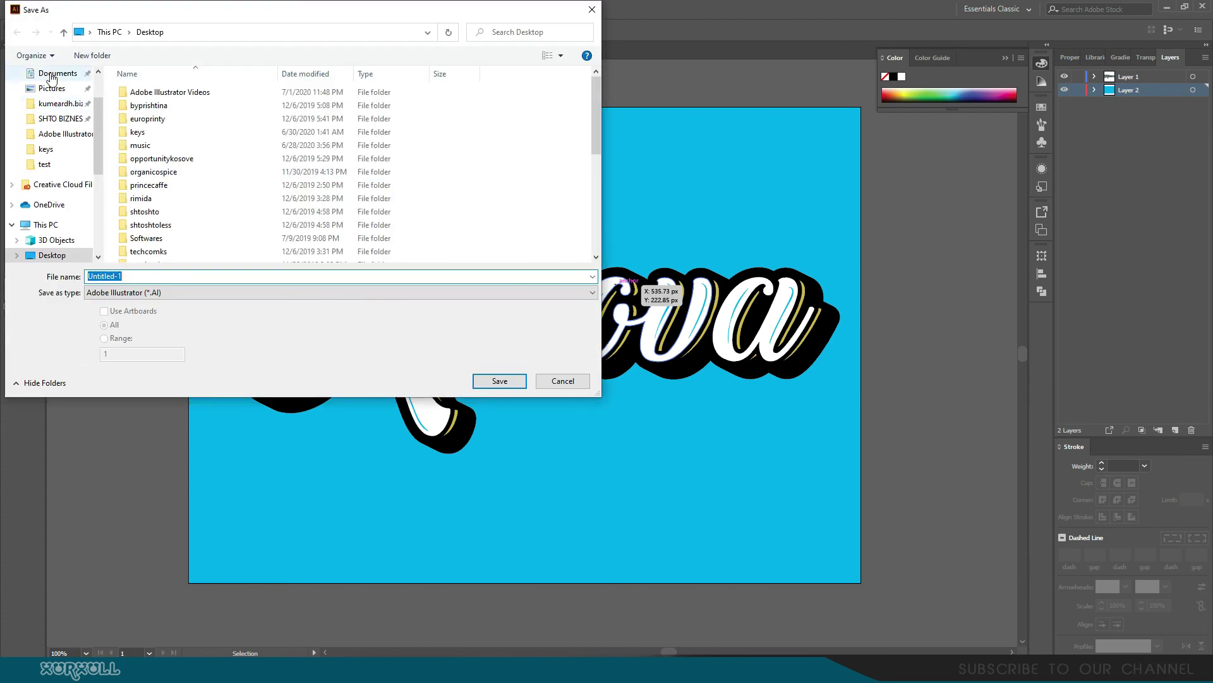
{"action": "left_click", "coordinate": [39, 101]}
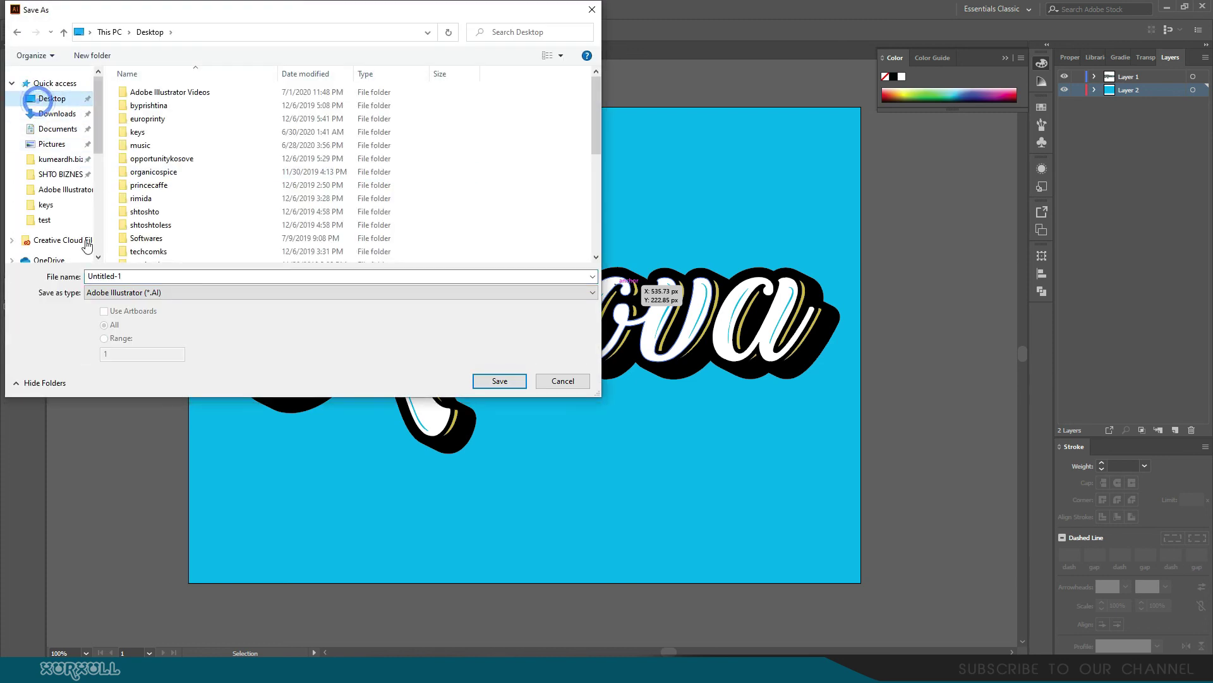
{"action": "left_click", "coordinate": [133, 292]}
{"action": "left_click", "coordinate": [125, 319]}
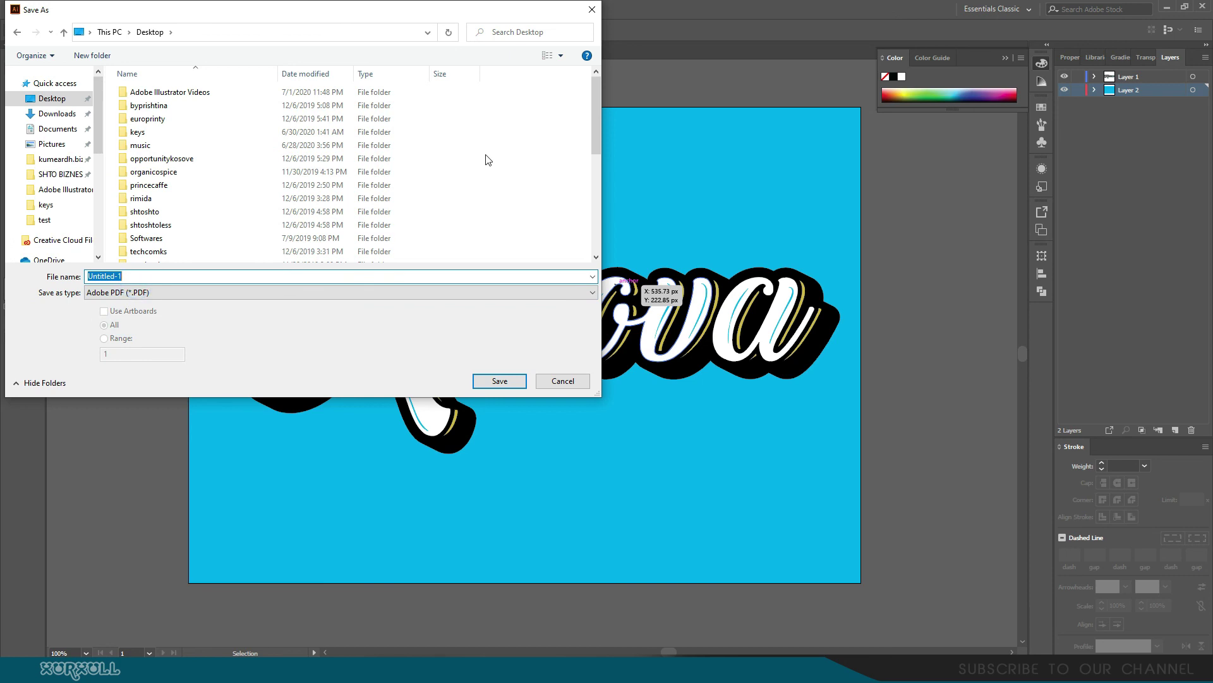
{"action": "type", "text": "kosova is albania"}
{"action": "left_click", "coordinate": [527, 381]}
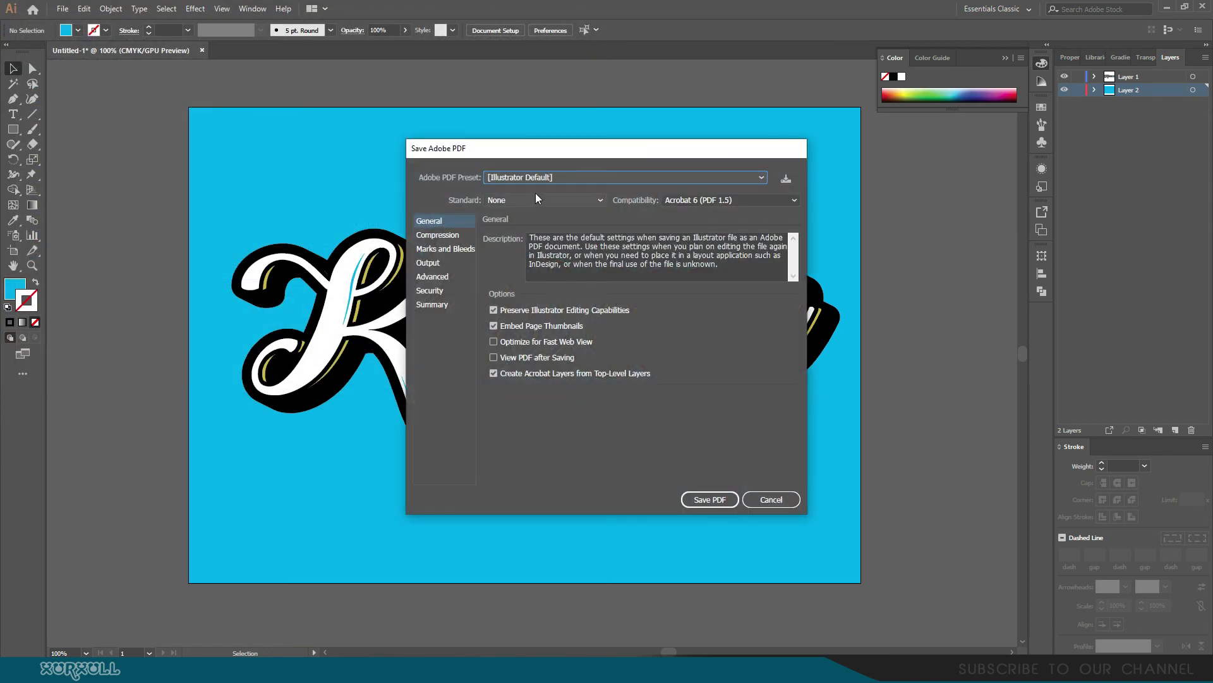
Step: Save the PDF with the [Smallest File Size] preset and accept saving without Illustrator editing capabilities
{"action": "left_click", "coordinate": [537, 177]}
{"action": "left_click", "coordinate": [552, 282]}
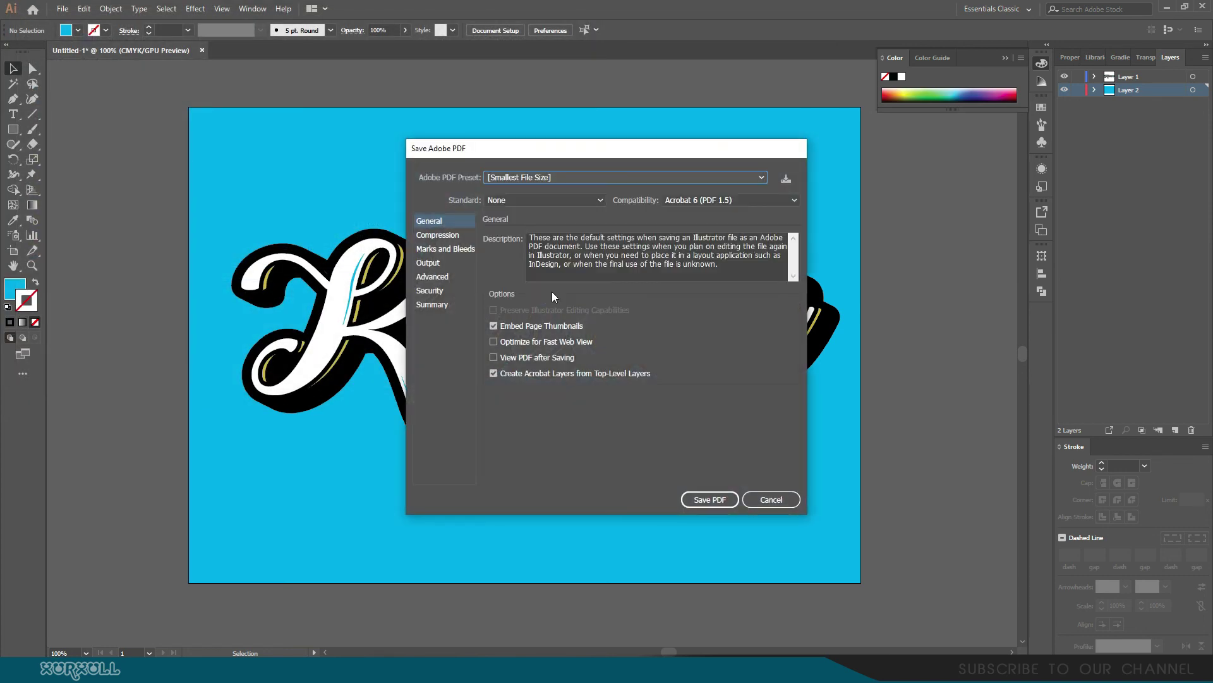
{"action": "left_click", "coordinate": [711, 499]}
{"action": "left_click", "coordinate": [542, 355]}
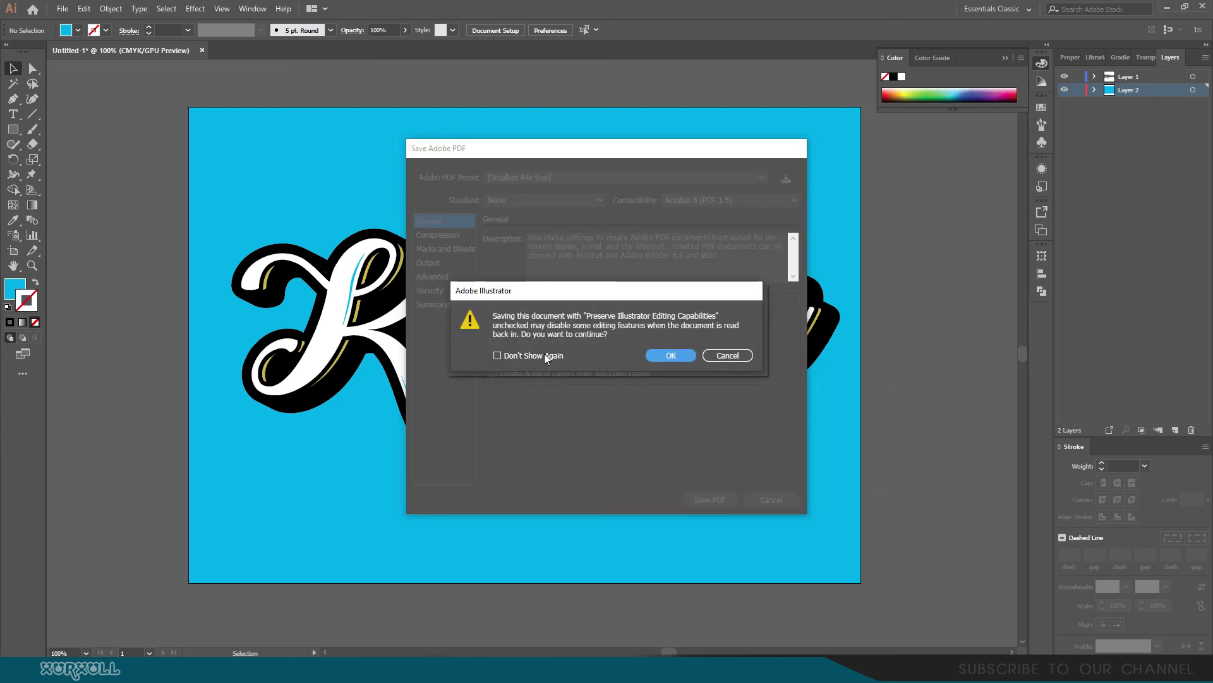
{"action": "left_click", "coordinate": [671, 355]}
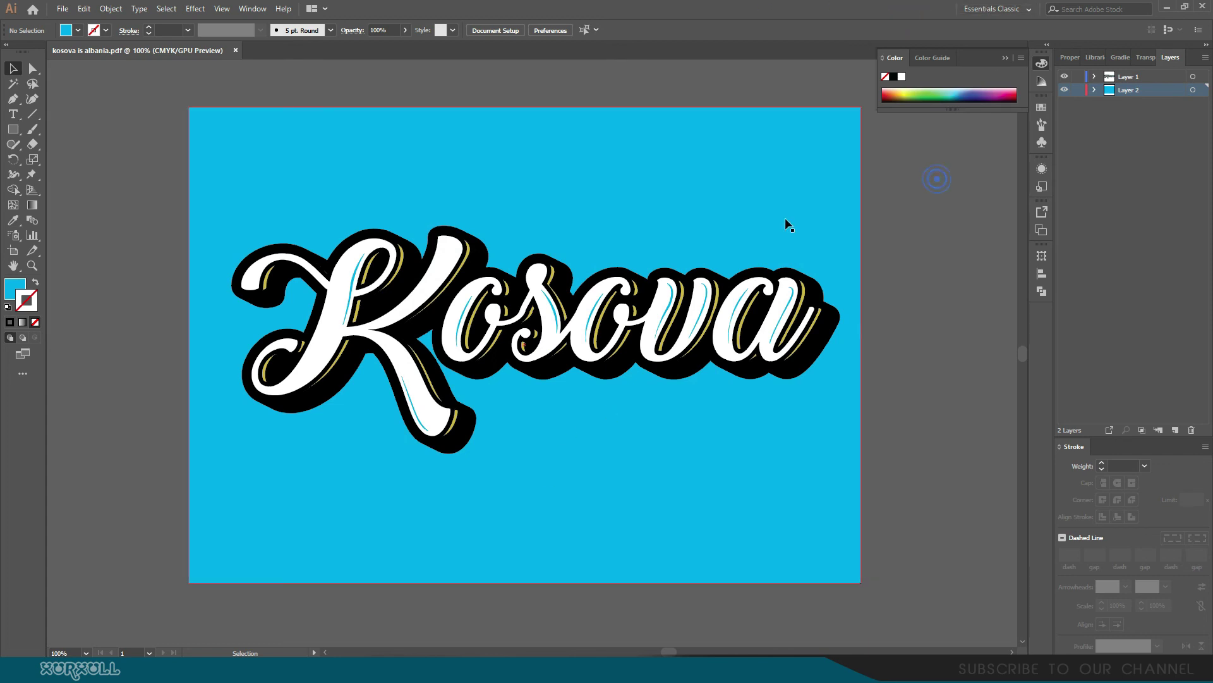
{"action": "scroll", "coordinate": [783, 221], "scroll_direction": "up", "scroll_amount": 1}
{"action": "scroll", "coordinate": [786, 231], "scroll_direction": "down", "scroll_amount": 1}
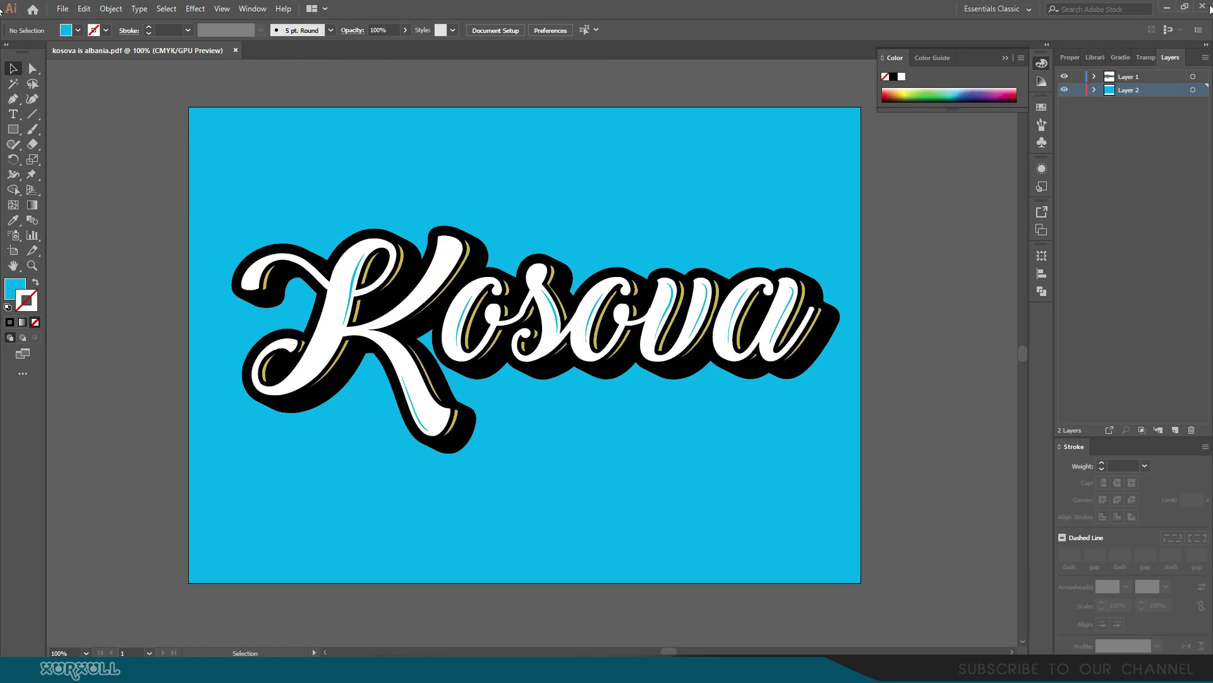